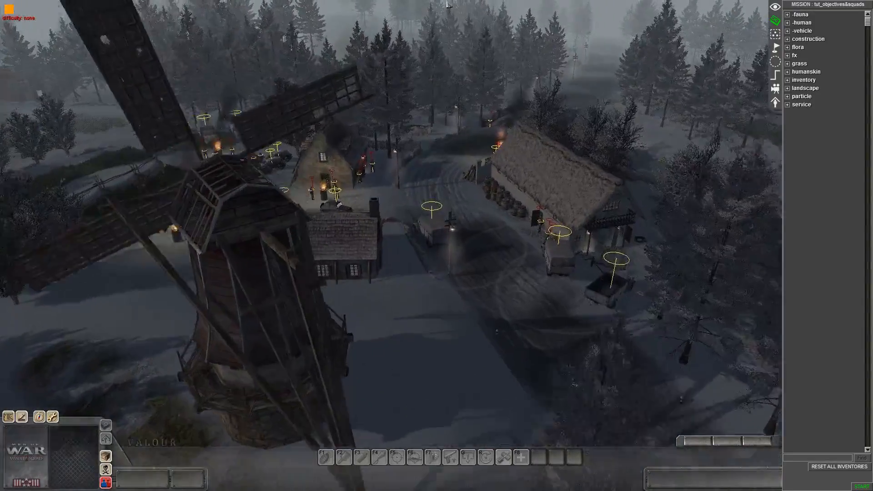
Step: Survey the mission map and examine the enemy officer standing beside the fire barrel at the stone house
{"action": "middle_click_drag", "start_coordinate": [563, 317], "coordinate": [454, 185]}
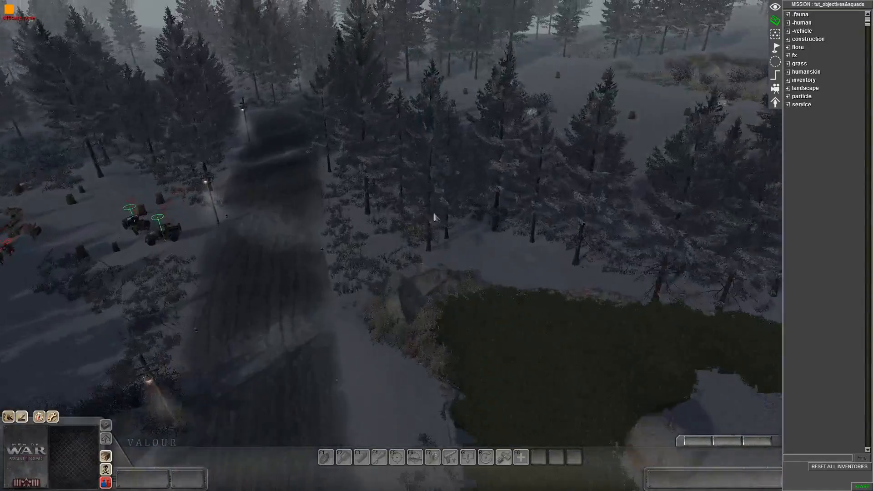
{"action": "middle_click_drag", "start_coordinate": [400, 205], "coordinate": [283, 251]}
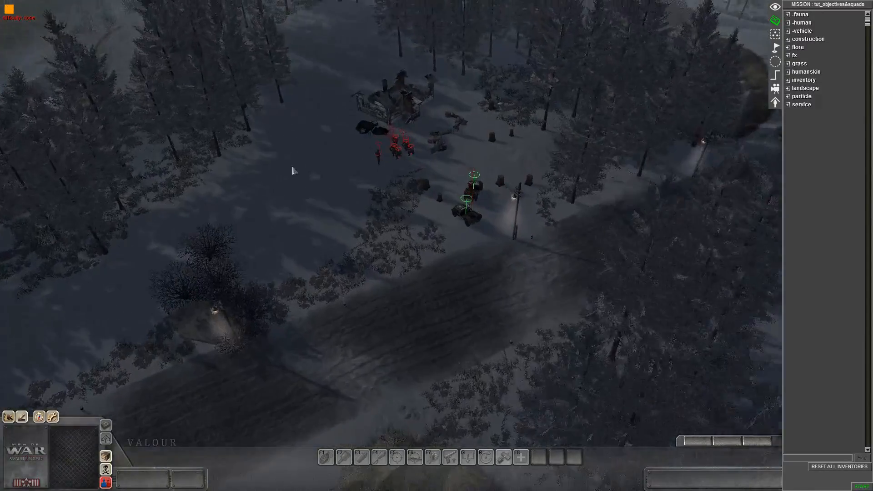
{"action": "middle_click_drag", "start_coordinate": [294, 169], "coordinate": [119, 204]}
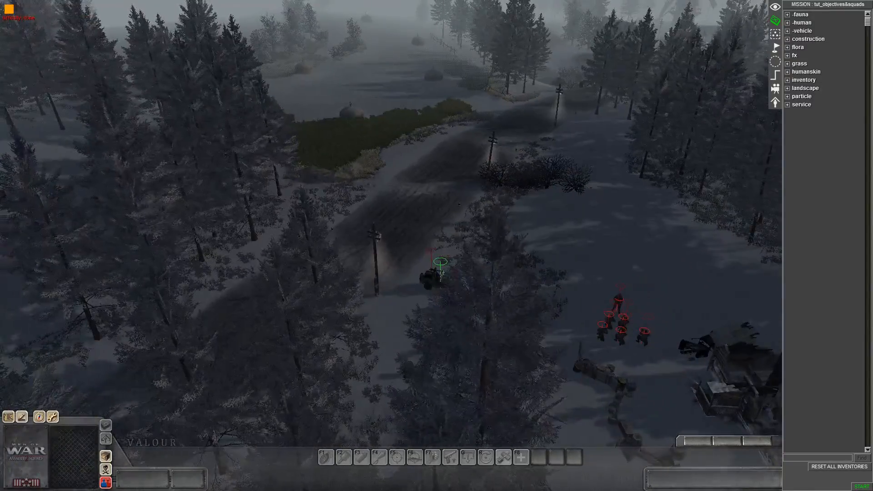
{"action": "middle_click_drag", "start_coordinate": [713, 371], "coordinate": [344, 4]}
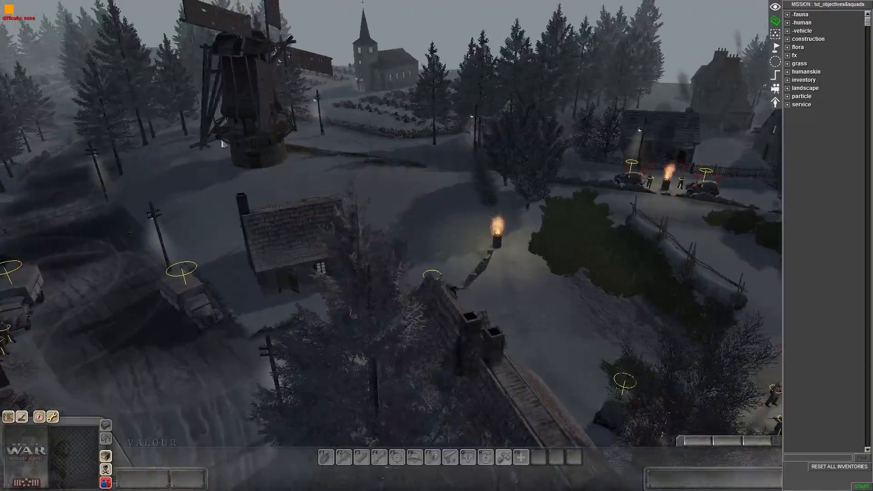
{"action": "middle_click_drag", "start_coordinate": [296, 254], "coordinate": [388, 317]}
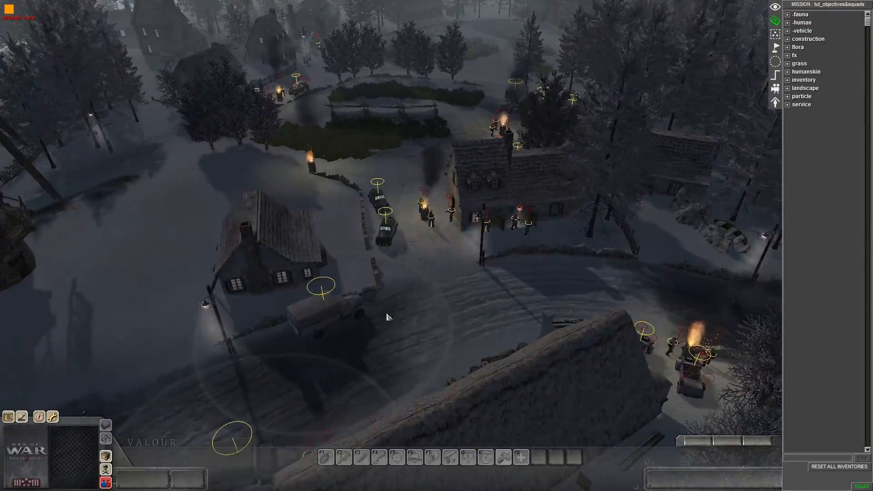
{"action": "middle_click_drag", "start_coordinate": [406, 255], "coordinate": [390, 161]}
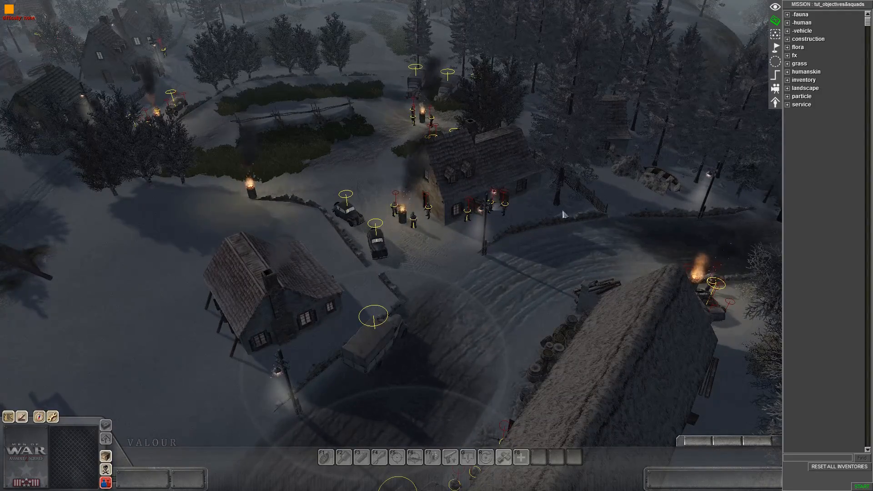
{"action": "middle_click_drag", "start_coordinate": [482, 188], "coordinate": [423, 205]}
{"action": "scroll", "coordinate": [428, 248], "scroll_direction": "up", "scroll_amount": 3}
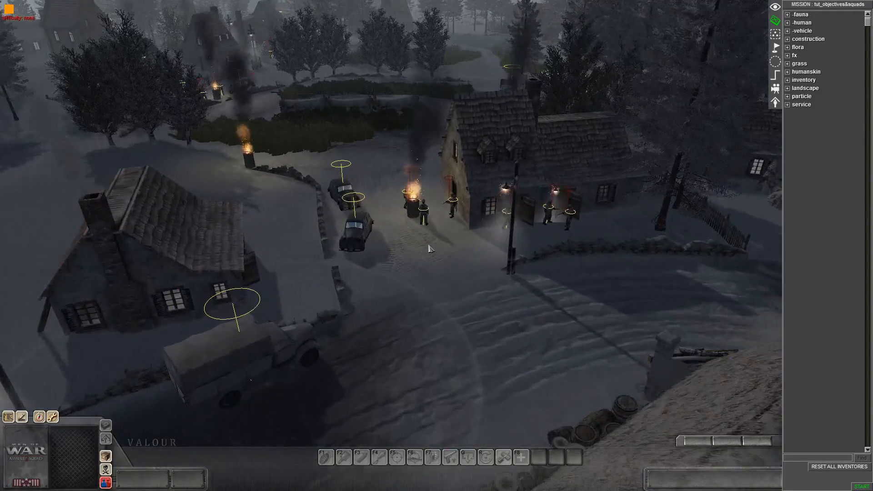
{"action": "scroll", "coordinate": [453, 241], "scroll_direction": "up", "scroll_amount": 5}
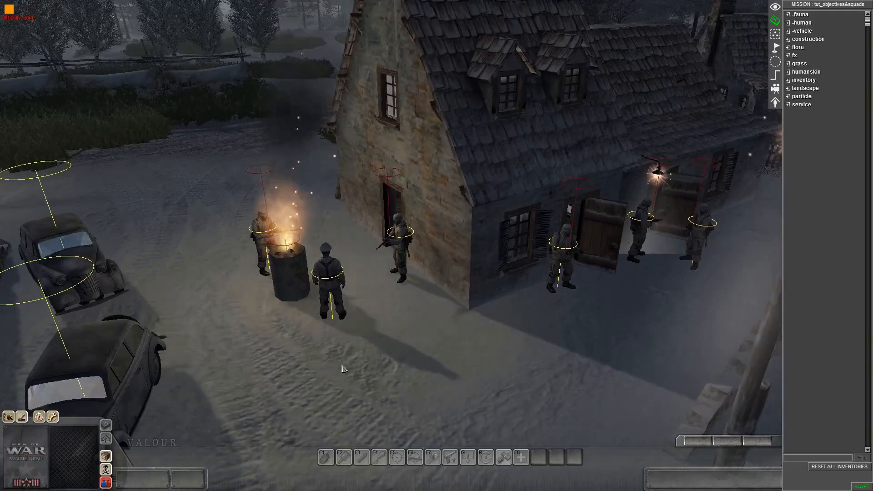
{"action": "left_click", "coordinate": [314, 312]}
{"action": "scroll", "coordinate": [350, 332], "scroll_direction": "down", "scroll_amount": 5}
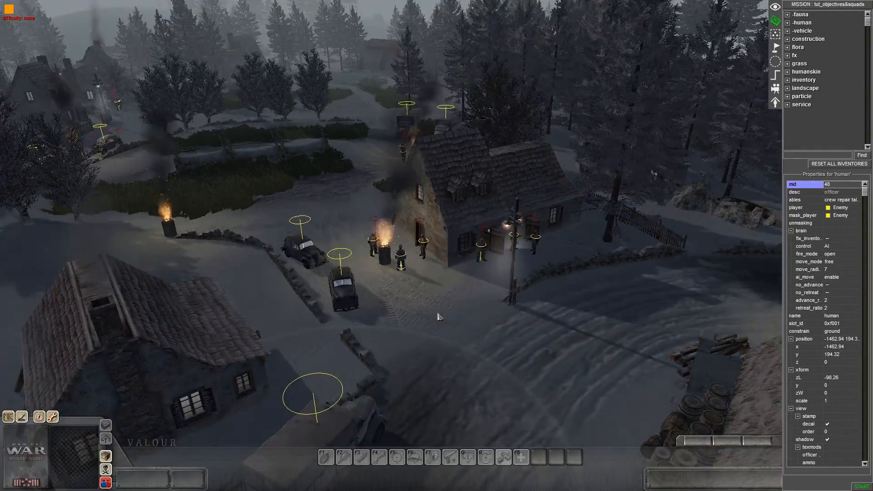
Step: Examine the player's paratrooper squad beside the ruined cabin in the forest clearing
{"action": "middle_click_drag", "start_coordinate": [439, 317], "coordinate": [547, 314]}
{"action": "left_click", "coordinate": [386, 335]}
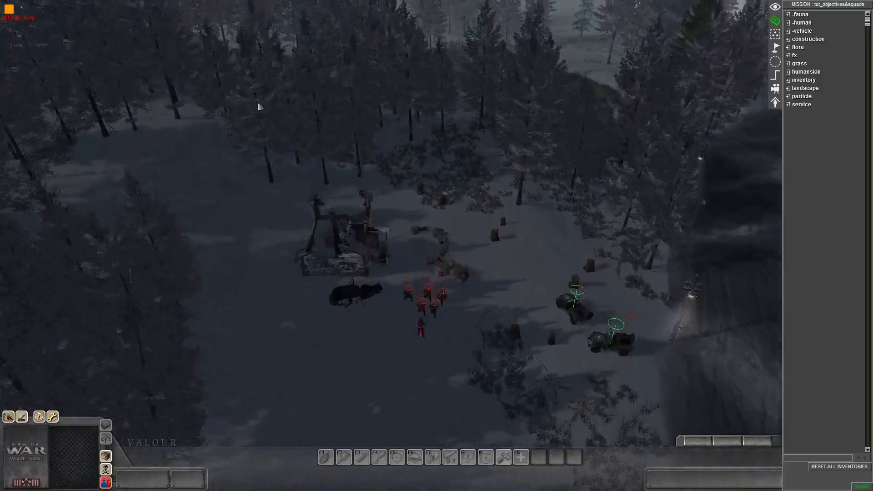
{"action": "scroll", "coordinate": [359, 359], "scroll_direction": "up", "scroll_amount": 4}
{"action": "left_click", "coordinate": [389, 355]}
{"action": "left_click", "coordinate": [357, 380]}
Step: Examine the row of enemy Opel Blitz supply trucks parked along the long warehouse
{"action": "scroll", "coordinate": [356, 380], "scroll_direction": "down", "scroll_amount": 5}
{"action": "middle_click_drag", "start_coordinate": [356, 380], "coordinate": [376, 219]}
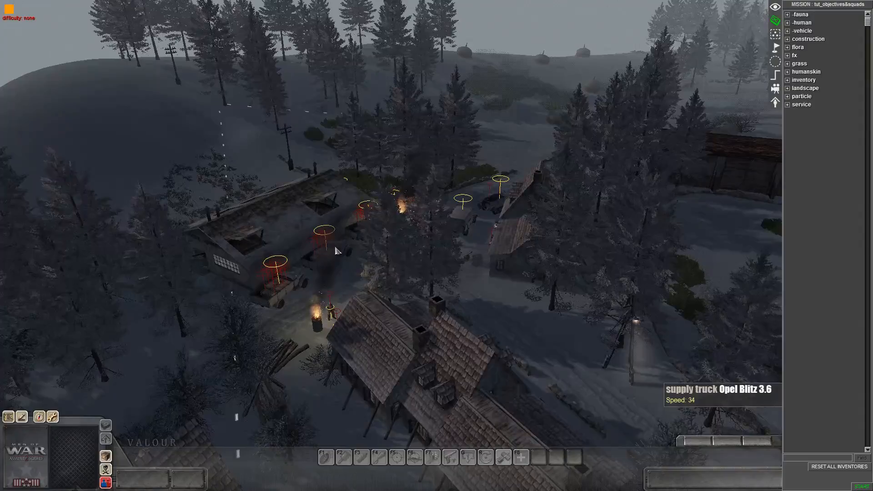
{"action": "middle_click_drag", "start_coordinate": [384, 285], "coordinate": [448, 476]}
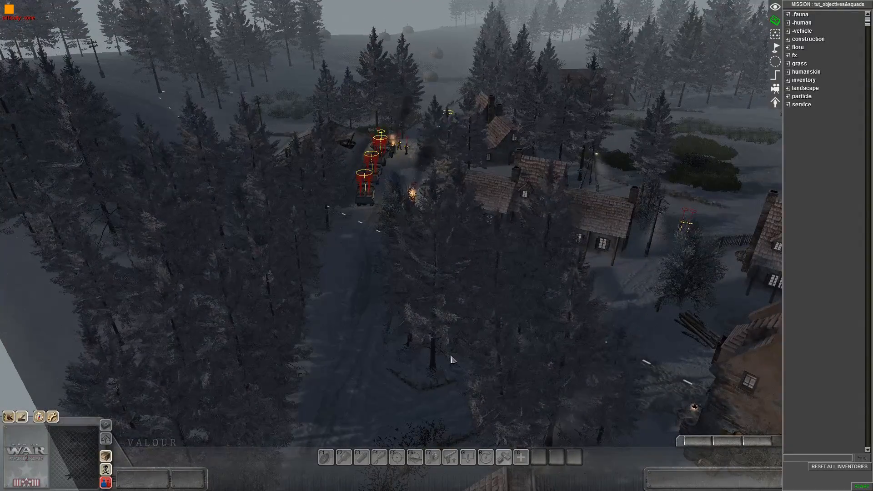
{"action": "scroll", "coordinate": [464, 276], "scroll_direction": "up", "scroll_amount": 5}
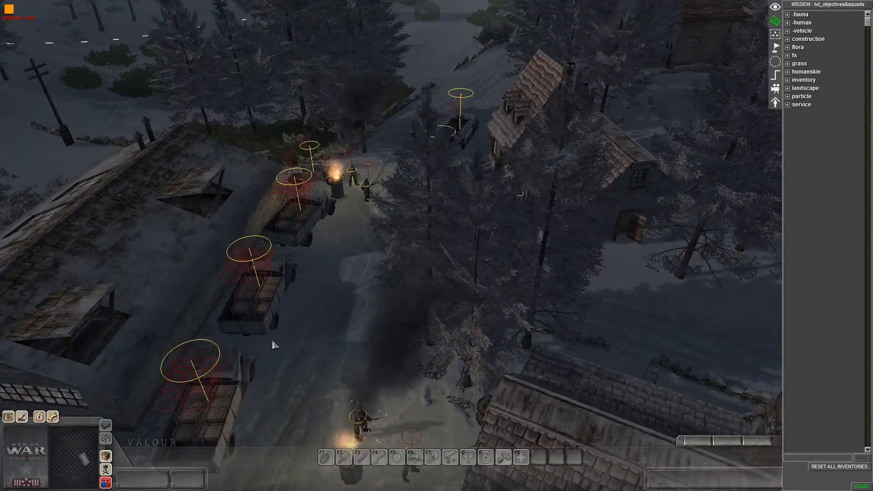
{"action": "left_click", "coordinate": [304, 260]}
{"action": "left_click", "coordinate": [356, 317]}
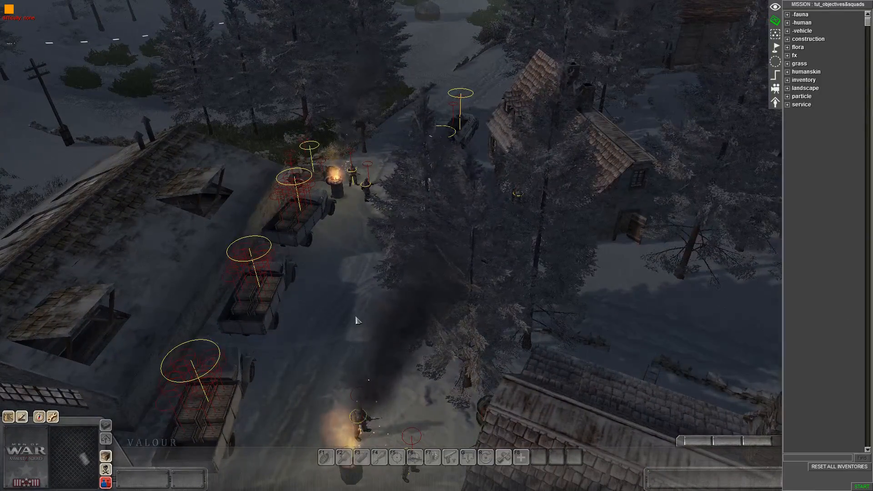
Step: Add the tag obj_01_ger_officer to the enemy officer beside the fire barrel at the stone house
{"action": "scroll", "coordinate": [334, 360], "scroll_direction": "down", "scroll_amount": 3}
{"action": "middle_click_drag", "start_coordinate": [337, 360], "coordinate": [363, 347]}
{"action": "right_click_drag", "start_coordinate": [362, 347], "coordinate": [662, 150]}
{"action": "right_click_drag", "start_coordinate": [759, 131], "coordinate": [405, 146]}
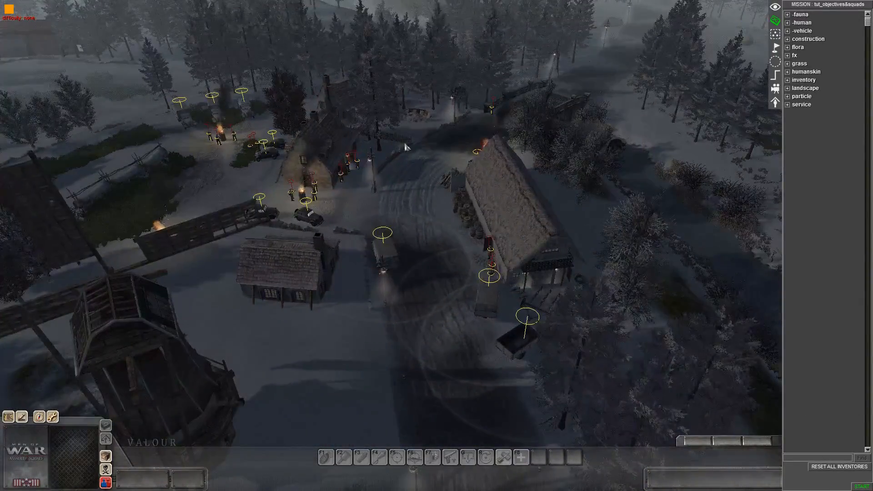
{"action": "scroll", "coordinate": [407, 148], "scroll_direction": "up", "scroll_amount": 1}
{"action": "middle_click_drag", "start_coordinate": [407, 148], "coordinate": [273, 240]}
{"action": "scroll", "coordinate": [272, 244], "scroll_direction": "up", "scroll_amount": 3}
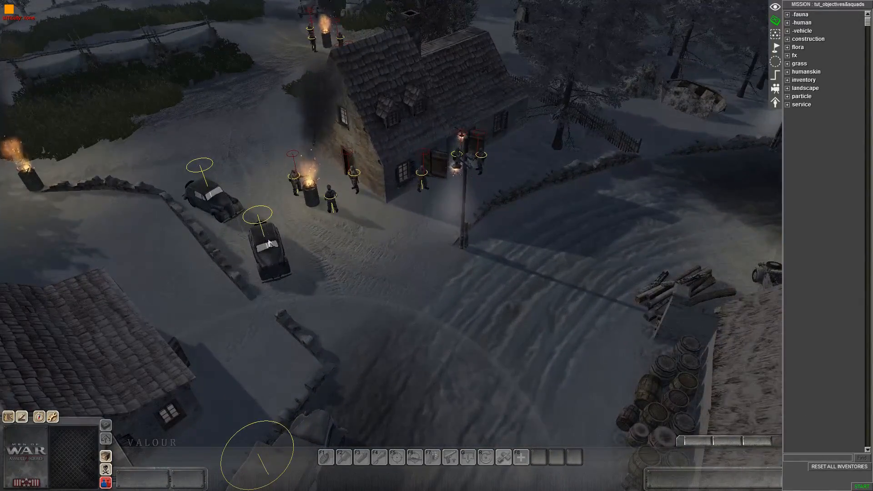
{"action": "left_click", "coordinate": [333, 207]}
{"action": "key", "text": "t"}
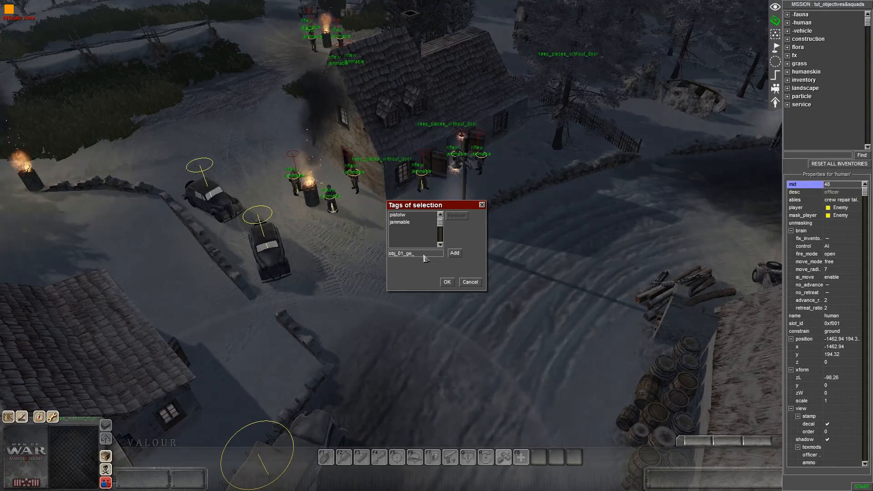
{"action": "type", "text": "fficer"}
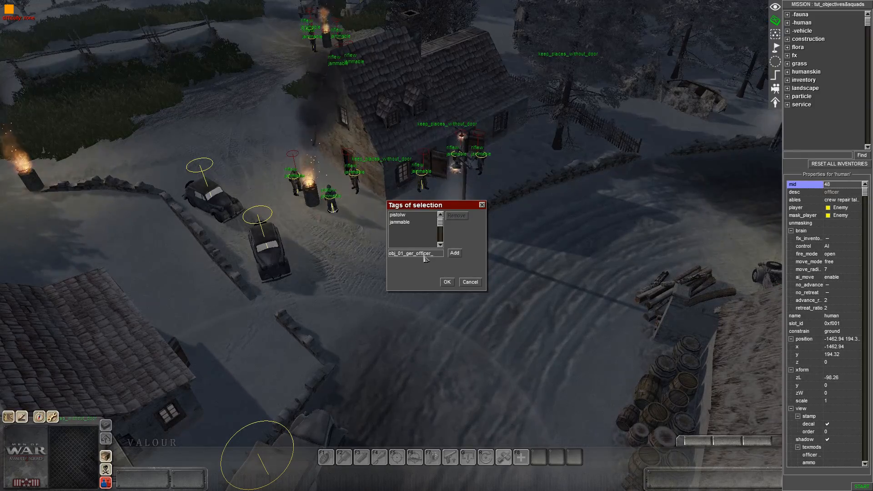
{"action": "key", "text": "Return"}
{"action": "left_click", "coordinate": [446, 282]}
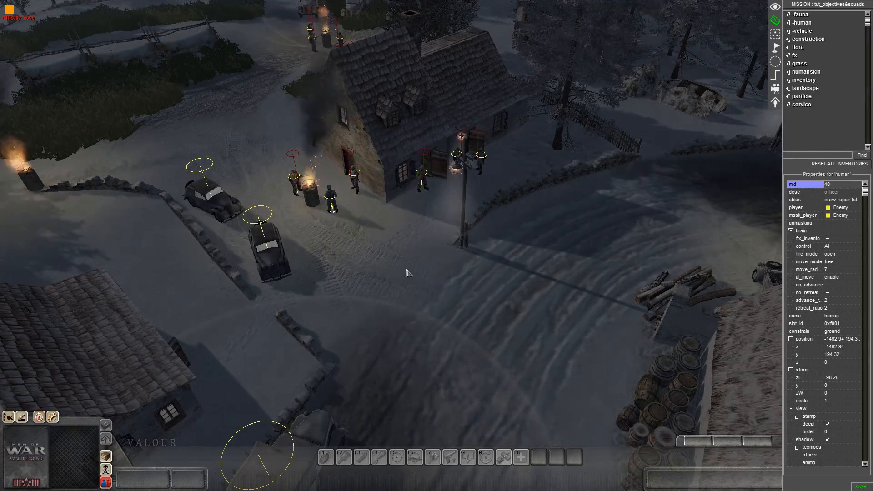
Step: Inspect the inventory of the paratrooper standing nearest the ruined cabin
{"action": "key", "text": "Right"}
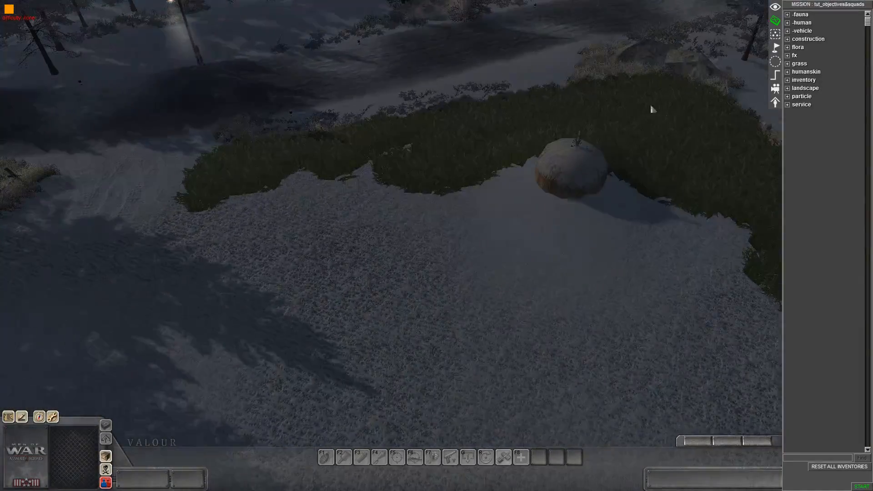
{"action": "scroll", "coordinate": [545, 115], "scroll_direction": "down", "scroll_amount": 3}
{"action": "middle_click_drag", "start_coordinate": [440, 121], "coordinate": [454, 181]}
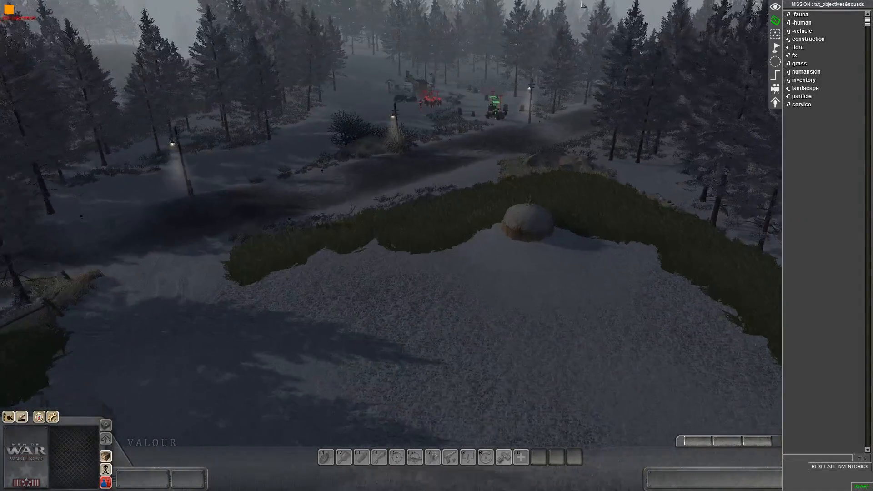
{"action": "key", "text": "Up"}
{"action": "middle_click_drag", "start_coordinate": [471, 220], "coordinate": [291, 228]}
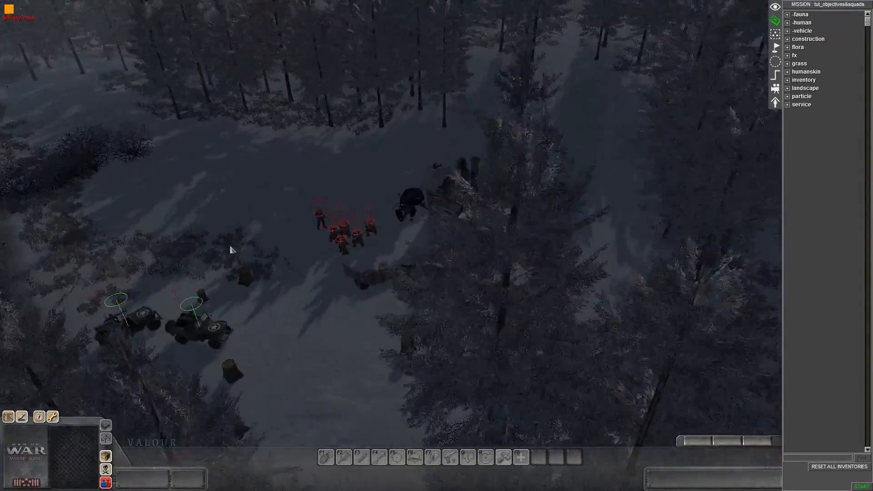
{"action": "left_click", "coordinate": [329, 211]}
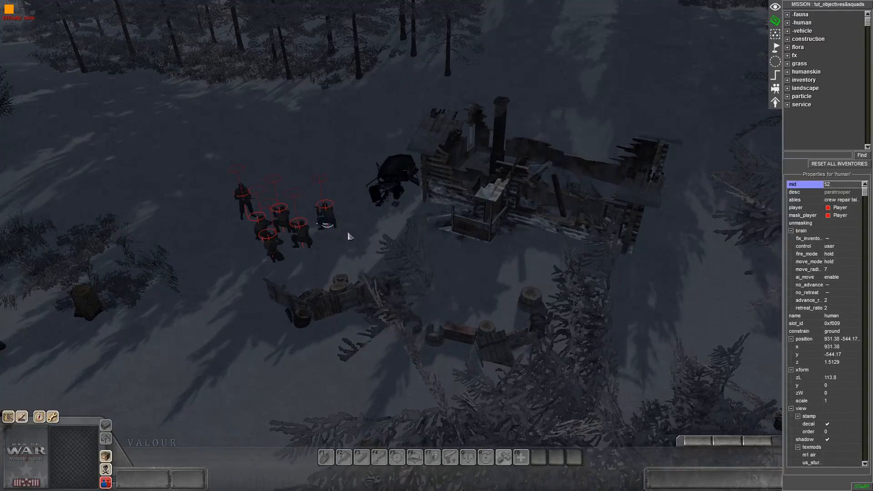
{"action": "middle_click_drag", "start_coordinate": [349, 236], "coordinate": [286, 239]}
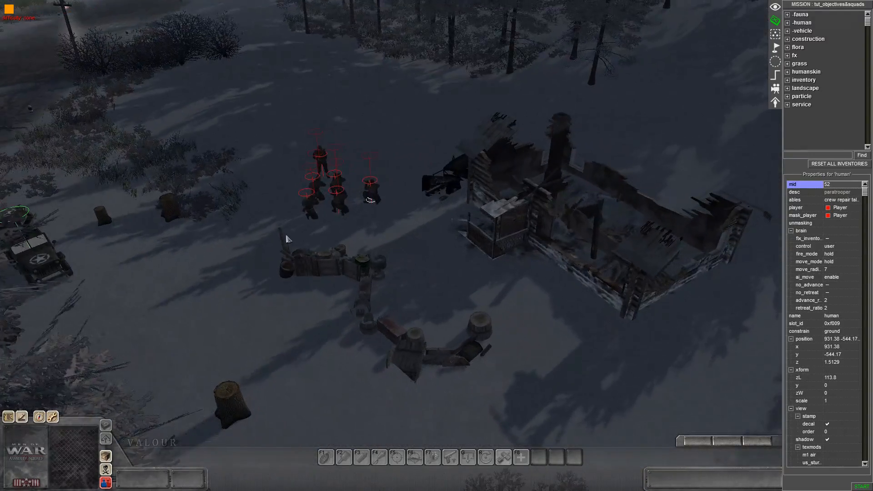
{"action": "right_click", "coordinate": [374, 217]}
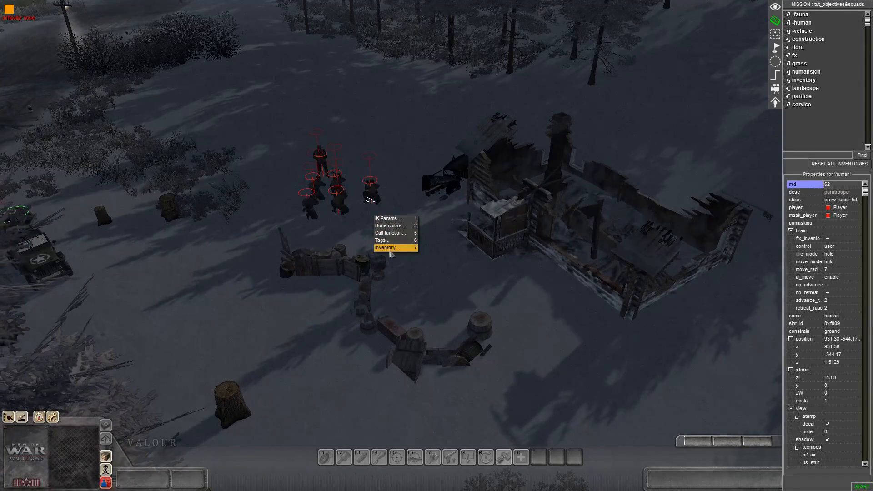
{"action": "left_click", "coordinate": [384, 247]}
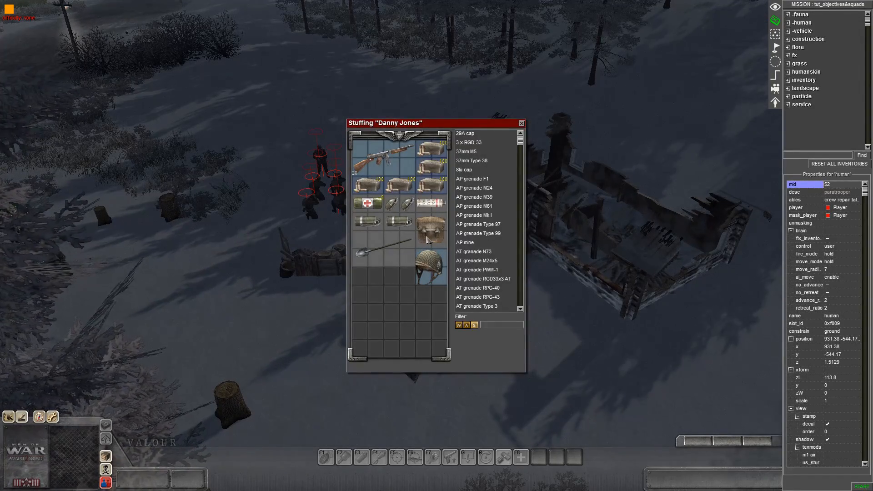
{"action": "left_click", "coordinate": [521, 123]}
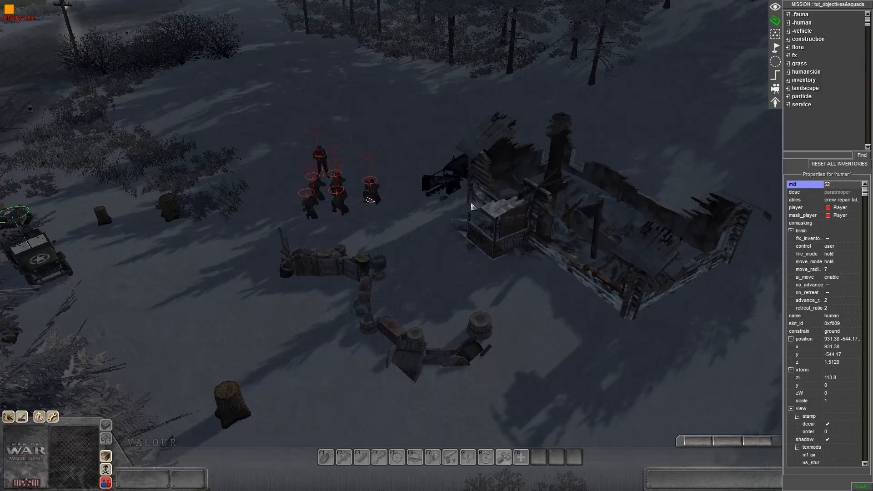
Step: Add the tag obj_02_usa_engineer to the selected paratrooper, leaving him deselected
{"action": "key", "text": "t"}
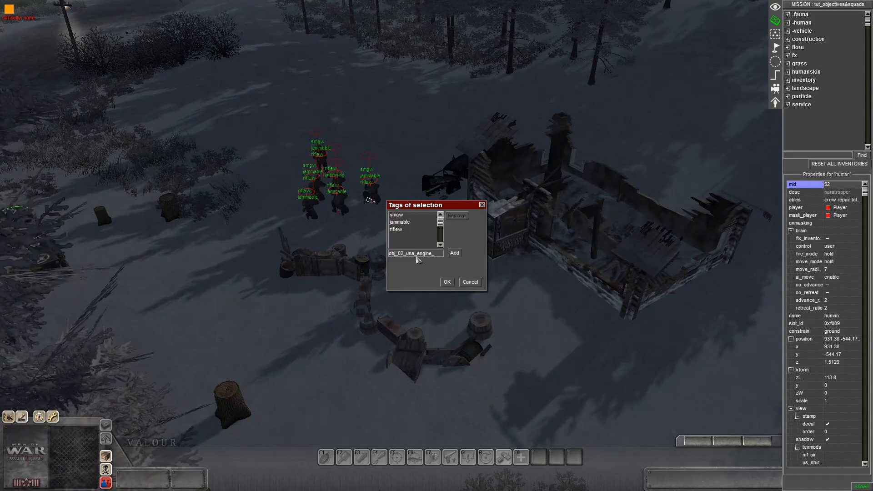
{"action": "key", "text": "Return"}
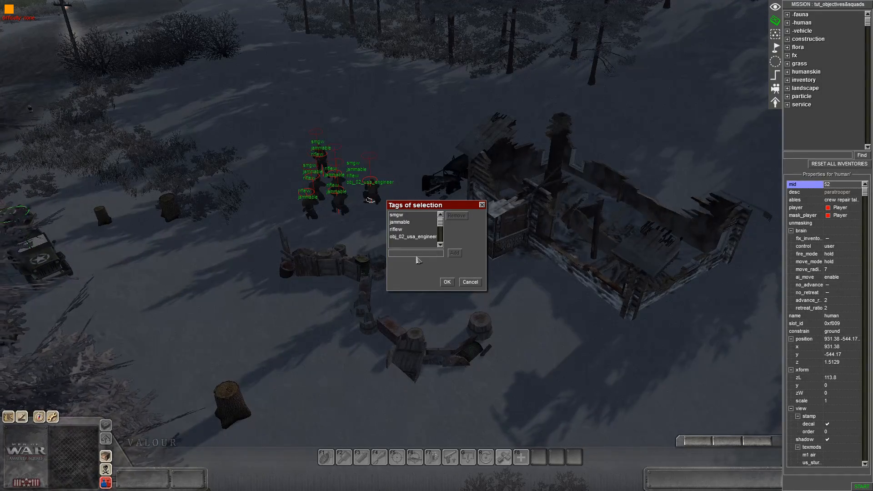
{"action": "key", "text": "Escape"}
{"action": "scroll", "coordinate": [417, 260], "scroll_direction": "down", "scroll_amount": 5}
{"action": "left_click", "coordinate": [420, 256]}
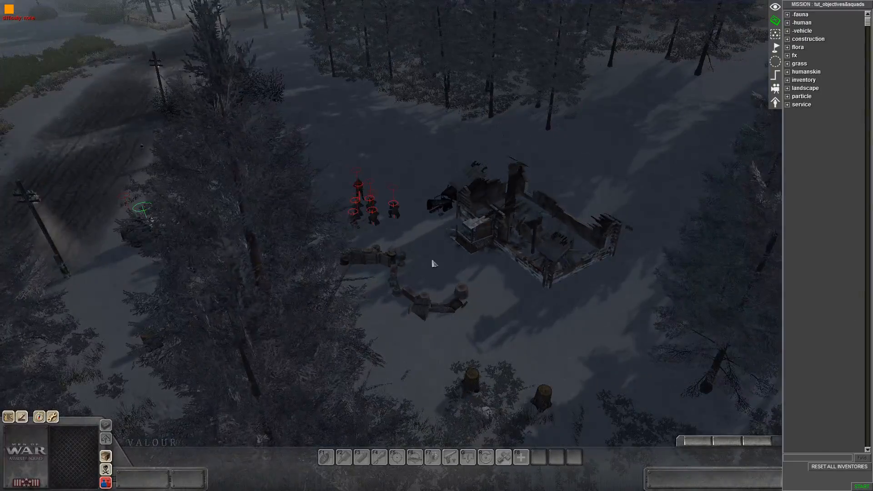
Step: Add the tag sec_obj_01_ger_supply_trucks to all three Opel Blitz supply trucks parked along the warehouse
{"action": "middle_click_drag", "start_coordinate": [432, 262], "coordinate": [210, 158]}
{"action": "key", "text": "Up"}
{"action": "middle_click_drag", "start_coordinate": [305, 240], "coordinate": [481, 214]}
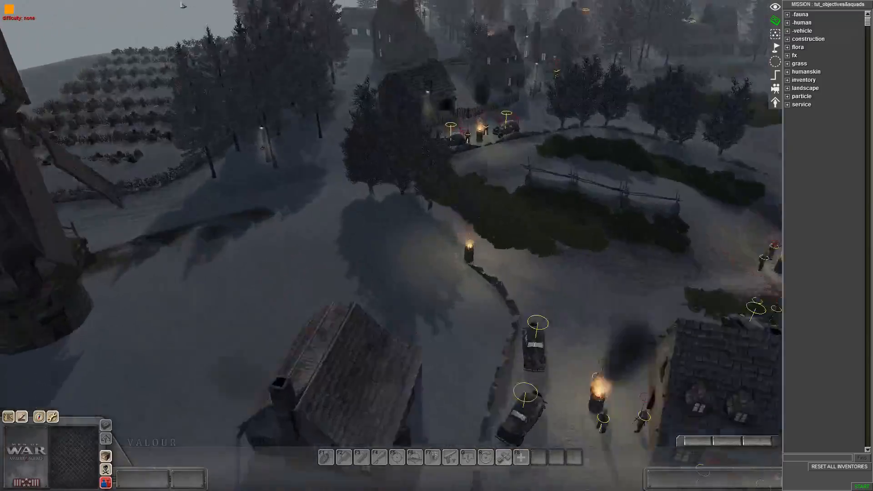
{"action": "middle_click_drag", "start_coordinate": [291, 236], "coordinate": [412, 284]}
{"action": "key", "text": "Up"}
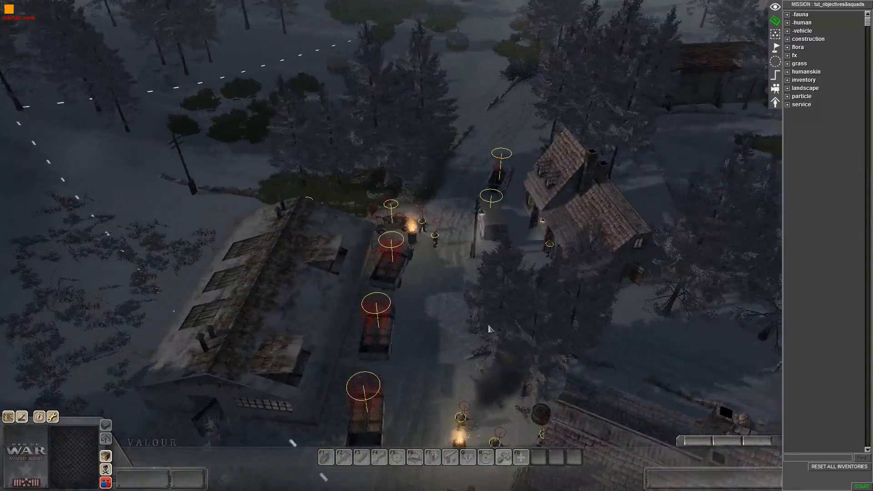
{"action": "left_click", "coordinate": [402, 281]}
{"action": "left_click", "coordinate": [392, 342], "text": "shift"}
{"action": "left_click", "coordinate": [392, 404], "text": "shift"}
{"action": "key", "text": "ctrl+t"}
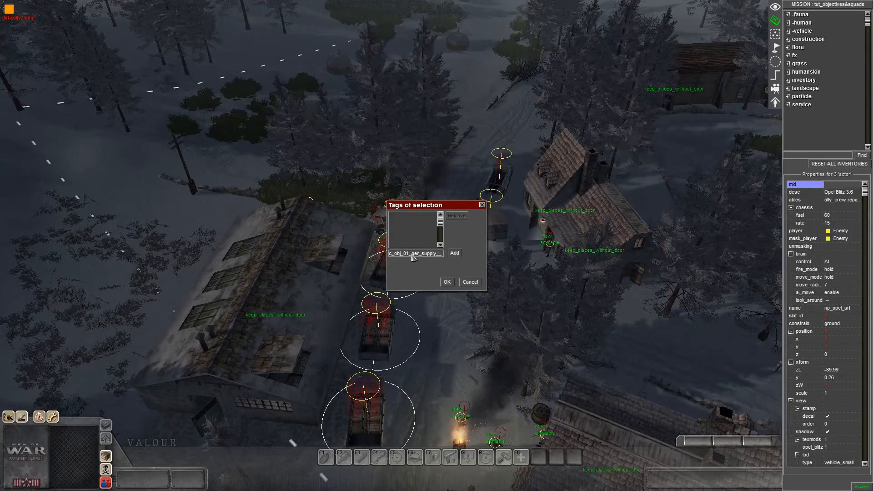
{"action": "key", "text": "Return"}
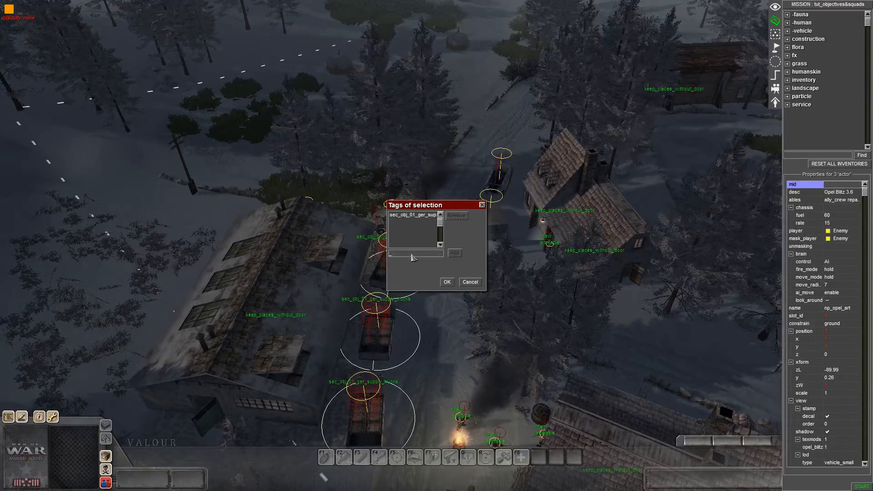
{"action": "left_click", "coordinate": [443, 284]}
{"action": "left_click", "coordinate": [444, 294]}
{"action": "middle_click_drag", "start_coordinate": [393, 268], "coordinate": [580, 205]}
{"action": "key", "text": "Up"}
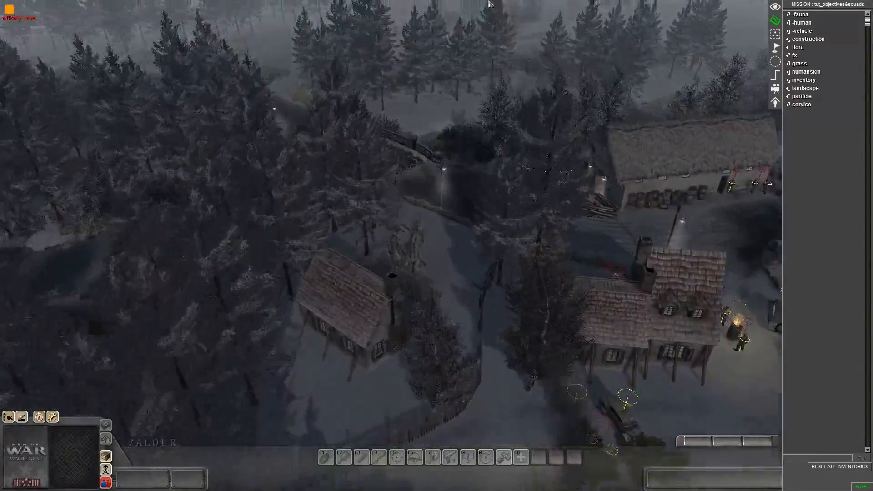
Step: Survey the map from the road and ruined cabin to the enemy-held stone house with the fire barrel
{"action": "key", "text": "Up"}
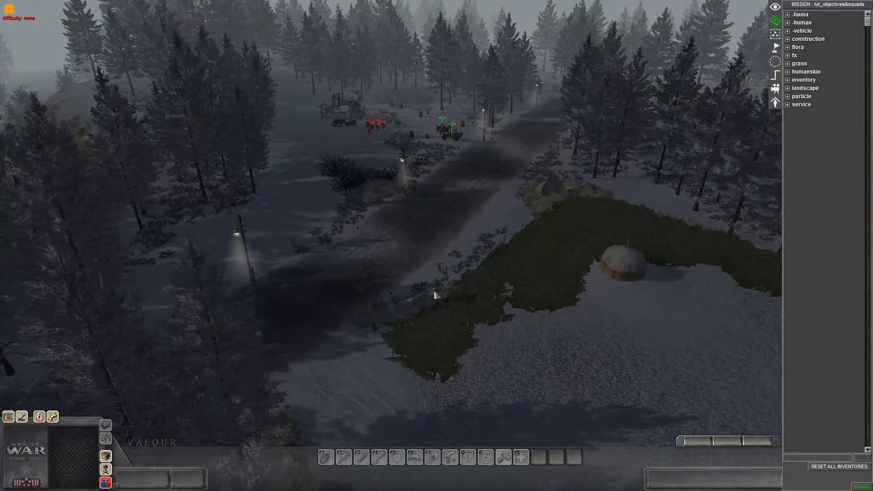
{"action": "key", "text": "Up"}
{"action": "middle_click_drag", "start_coordinate": [452, 297], "coordinate": [456, 202]}
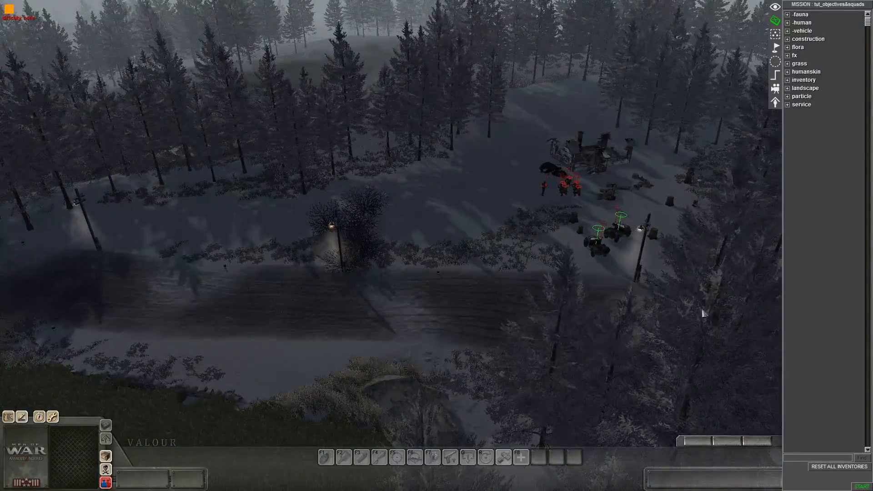
{"action": "key", "text": "Up"}
{"action": "key", "text": "Right"}
{"action": "middle_click_drag", "start_coordinate": [708, 320], "coordinate": [505, 329]}
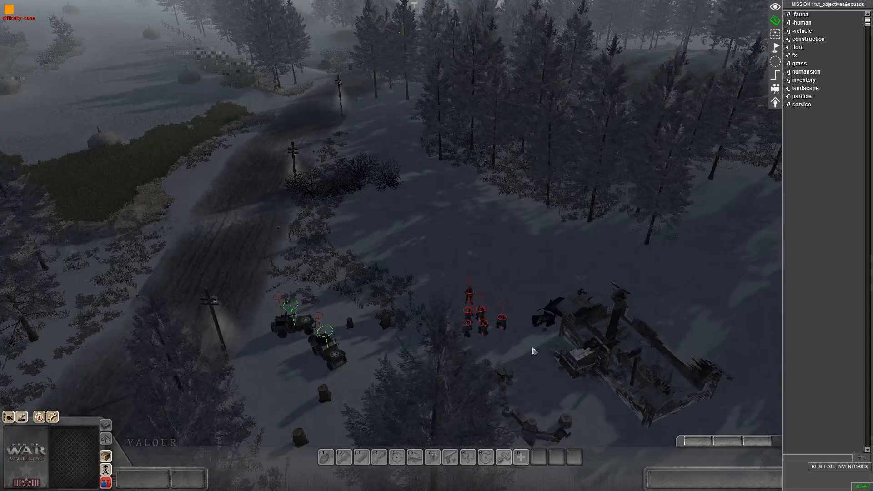
{"action": "key", "text": "Up"}
{"action": "key", "text": "Up"}
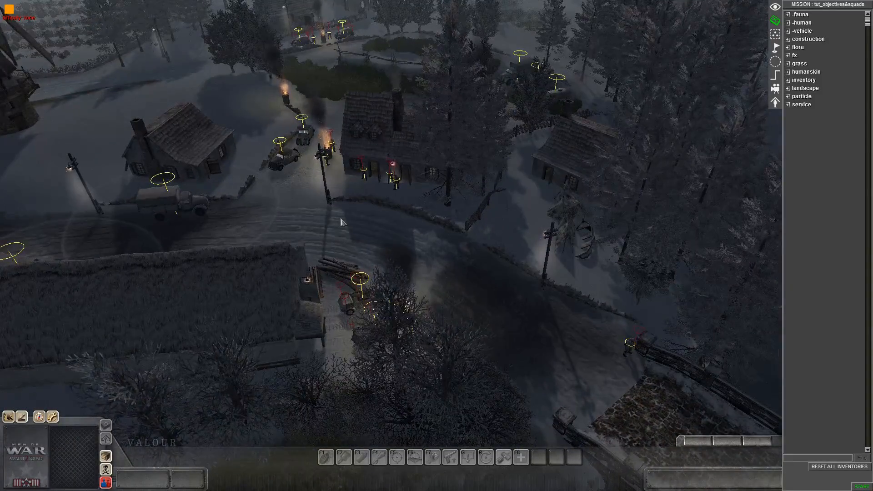
{"action": "middle_click_drag", "start_coordinate": [337, 230], "coordinate": [432, 298]}
{"action": "key", "text": "Down"}
{"action": "key", "text": "Up"}
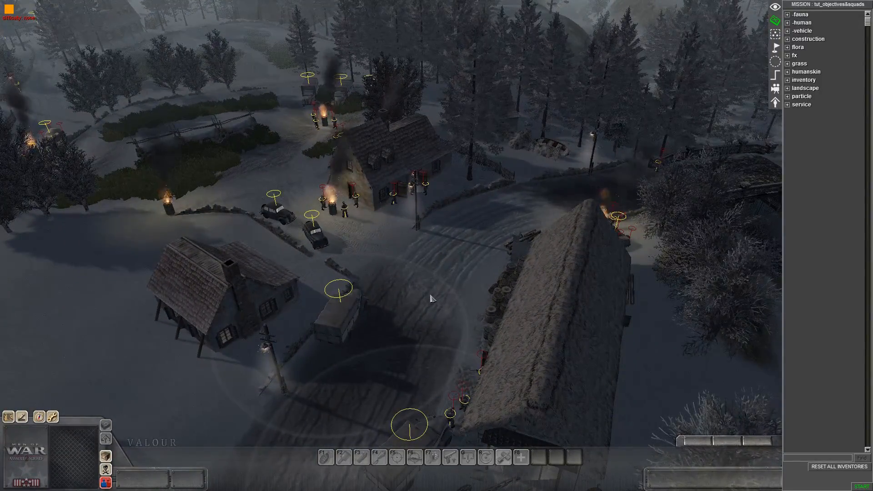
{"action": "scroll", "coordinate": [286, 284], "scroll_direction": "up", "scroll_amount": 5}
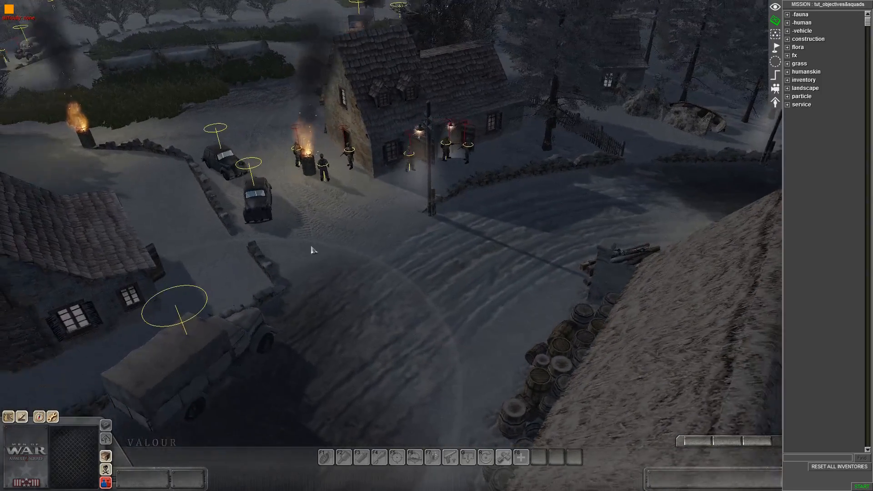
{"action": "key", "text": "Up"}
{"action": "key", "text": "Left"}
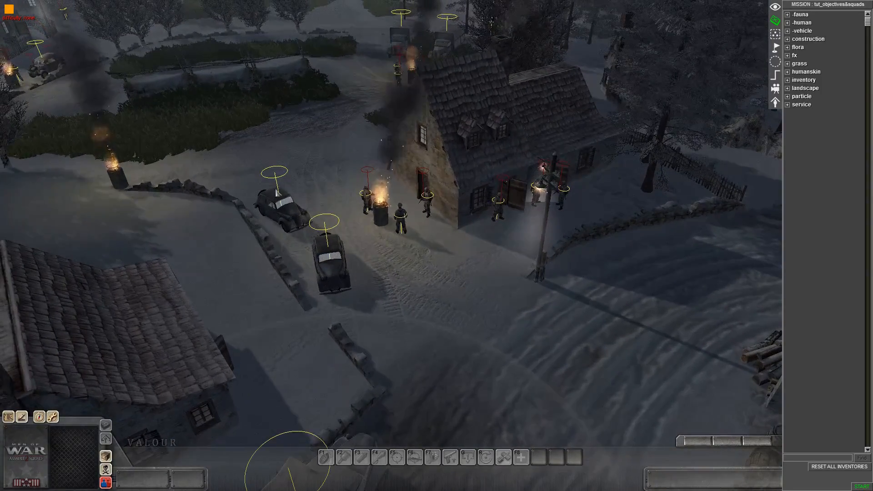
{"action": "left_click", "coordinate": [776, 75]}
{"action": "left_click", "coordinate": [792, 32]}
{"action": "left_click", "coordinate": [791, 32]}
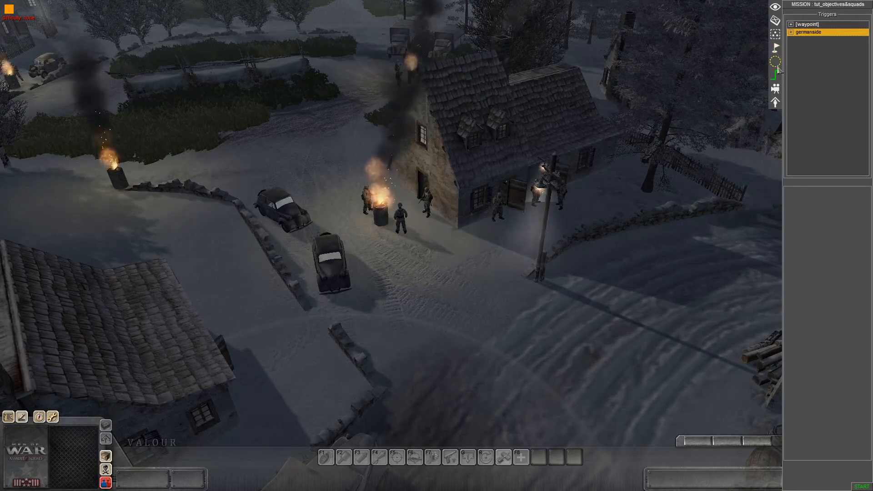
{"action": "left_click", "coordinate": [774, 20]}
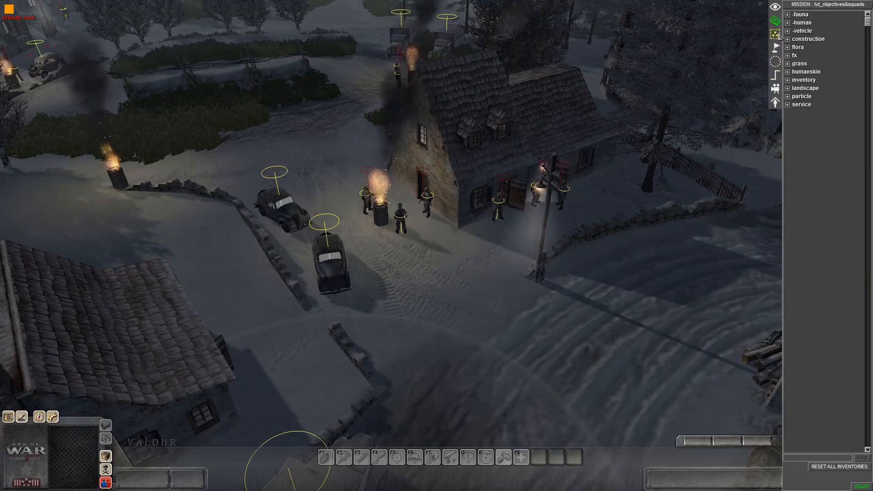
Step: Place a pointer entity from the service category beside the low stone wall, near the two parked cars
{"action": "left_click", "coordinate": [787, 105]}
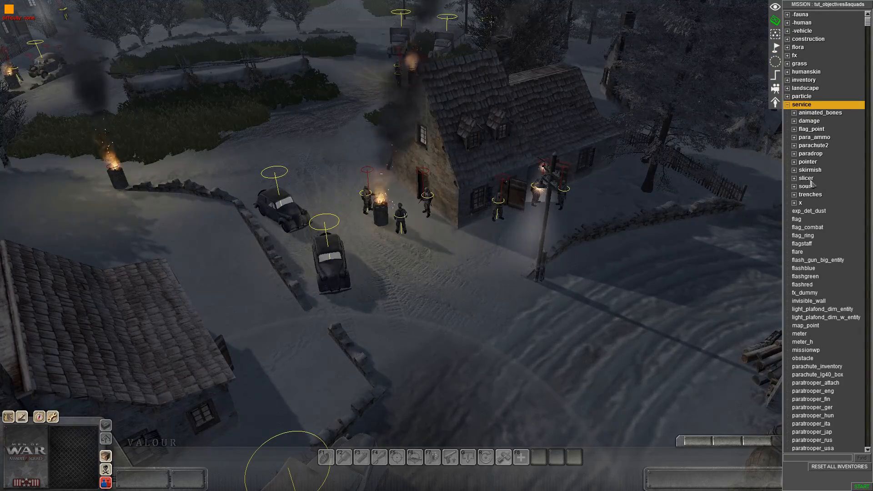
{"action": "left_click", "coordinate": [793, 162]}
{"action": "left_click", "coordinate": [807, 170]}
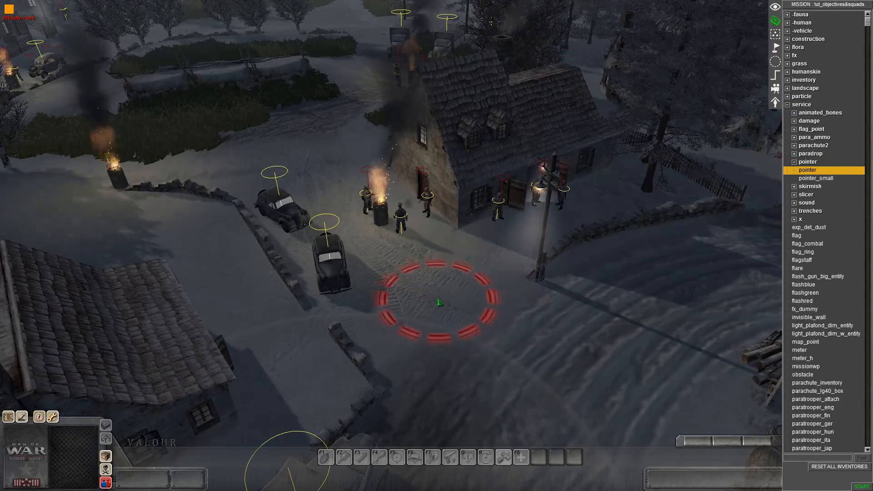
{"action": "mouse_move", "coordinate": [465, 304]}
{"action": "left_mouse_down"}
{"action": "mouse_move", "coordinate": [486, 258]}
{"action": "mouse_move", "coordinate": [449, 292]}
{"action": "mouse_move", "coordinate": [423, 232]}
{"action": "mouse_move", "coordinate": [355, 170]}
{"action": "mouse_move", "coordinate": [391, 223]}
{"action": "mouse_move", "coordinate": [277, 389]}
{"action": "left_mouse_up"}
{"action": "key", "text": "t"}
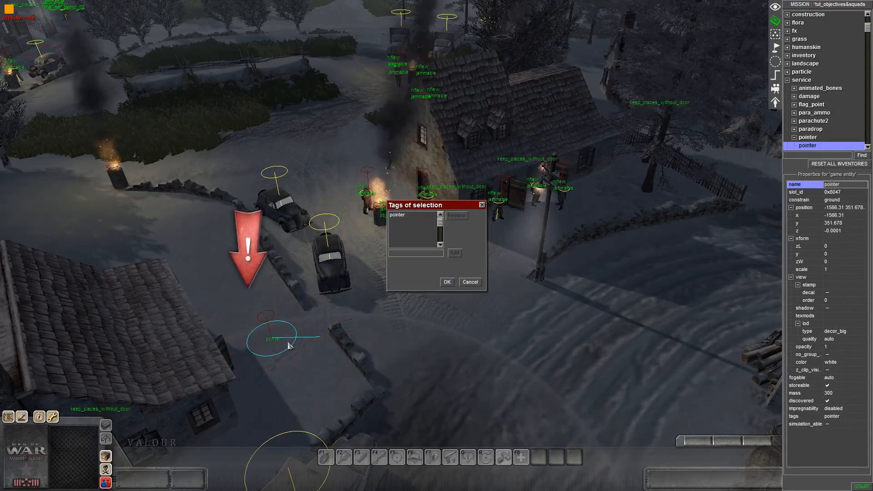
{"action": "key", "text": "Escape"}
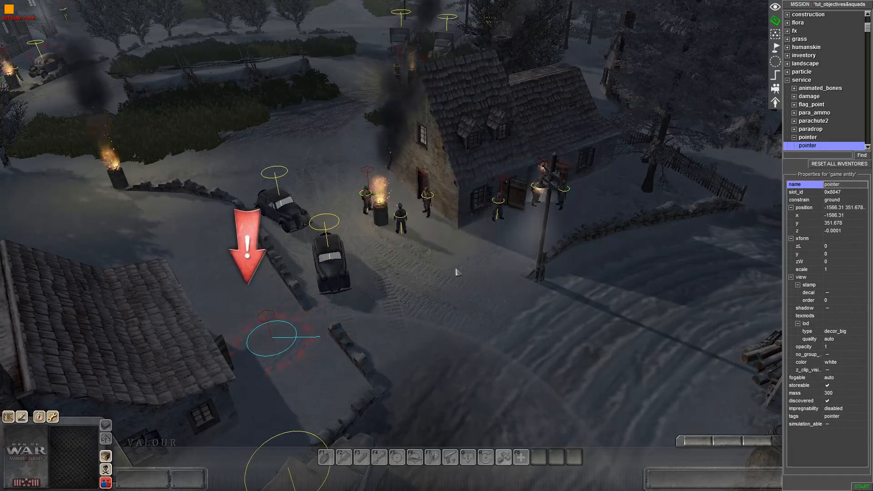
Step: Copy the tag name obj_01_ger_officer from the enemy officer beside the fire barrel
{"action": "left_click", "coordinate": [410, 248]}
{"action": "key", "text": "t"}
{"action": "left_click", "coordinate": [411, 231]}
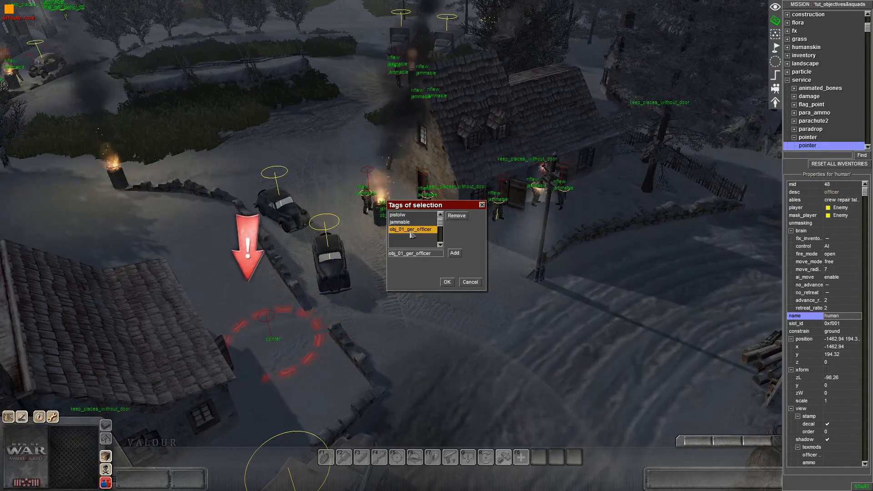
{"action": "left_click_drag", "start_coordinate": [435, 254], "coordinate": [348, 261]}
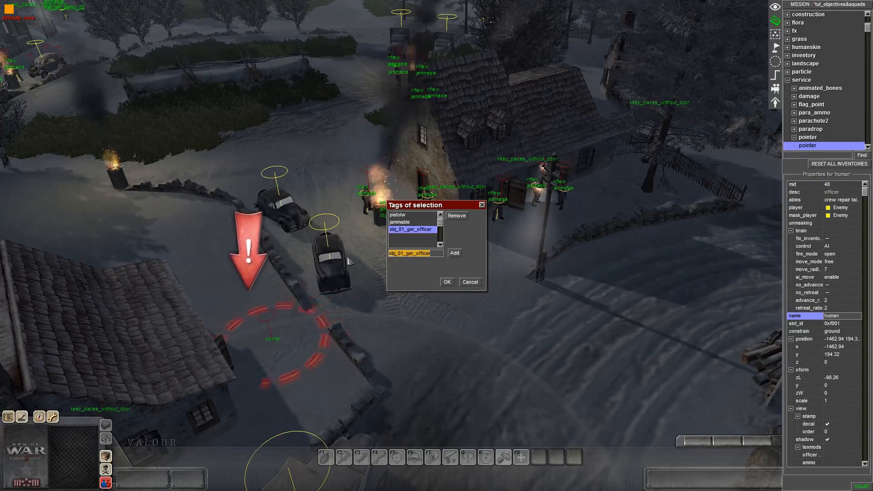
{"action": "left_click", "coordinate": [446, 282]}
Step: Add the tag obj_01_ger_officer_pointer to the red arrow pointer and copy that tag name
{"action": "left_click", "coordinate": [266, 343]}
{"action": "key", "text": "t"}
{"action": "left_click", "coordinate": [425, 257]}
{"action": "type", "text": "obj_01_ger_officer_"}
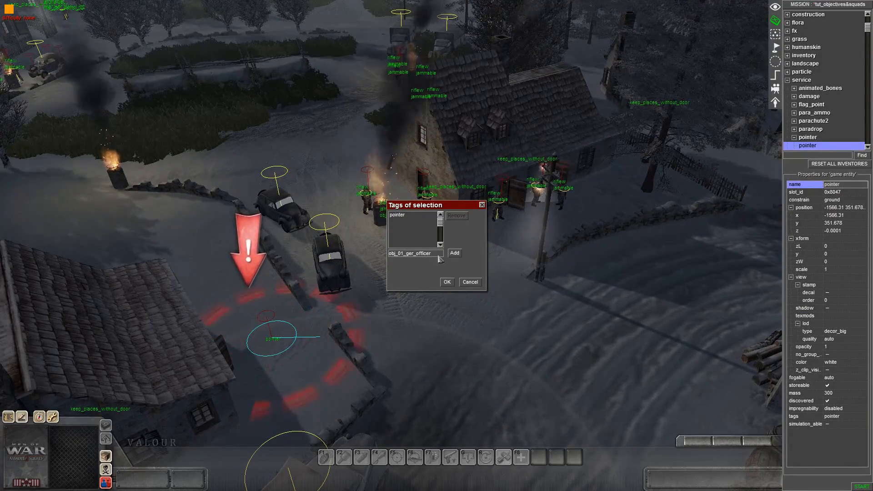
{"action": "type", "text": "pointer"}
{"action": "key", "text": "Return"}
{"action": "left_click", "coordinate": [405, 215]}
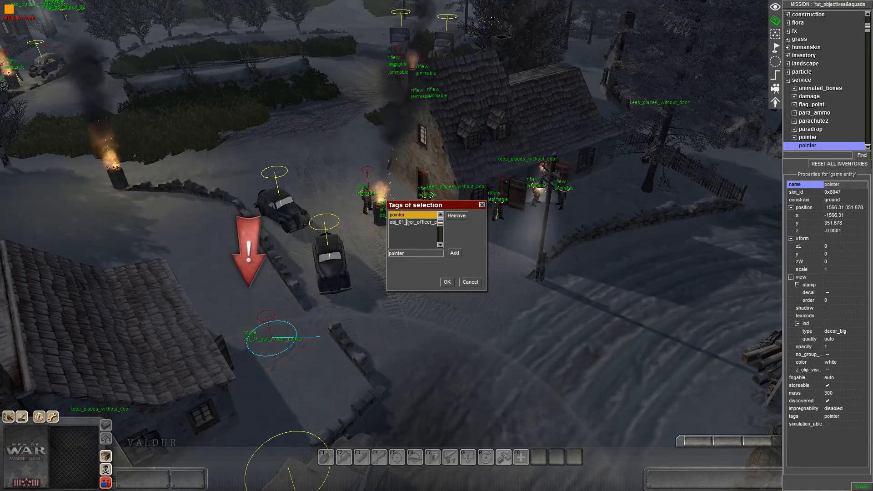
{"action": "left_click", "coordinate": [412, 222]}
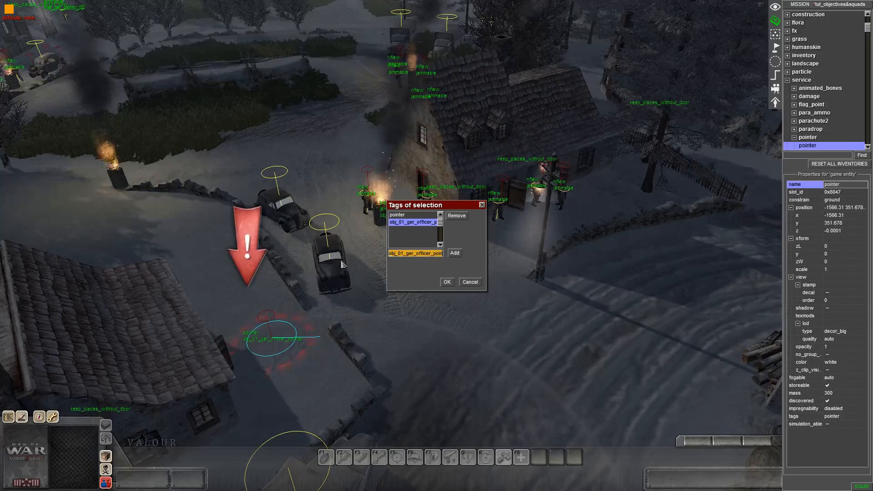
{"action": "left_click", "coordinate": [446, 283]}
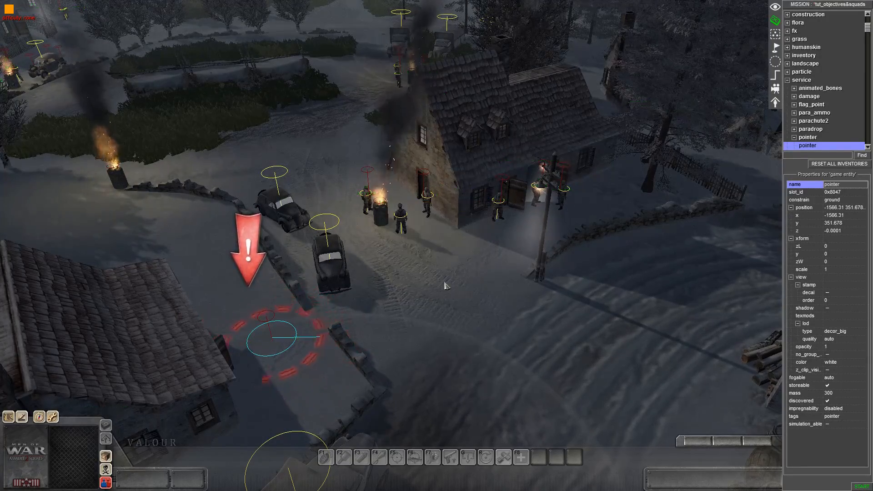
Step: Add a mission task named obj_01 in the mission properties
{"action": "left_click", "coordinate": [470, 335]}
{"action": "key", "text": "e"}
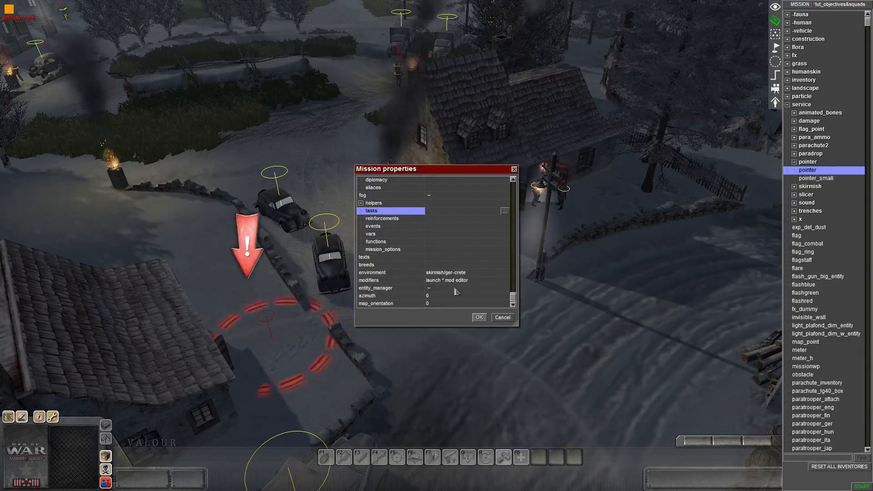
{"action": "double_click", "coordinate": [434, 213]}
{"action": "right_click", "coordinate": [422, 230]}
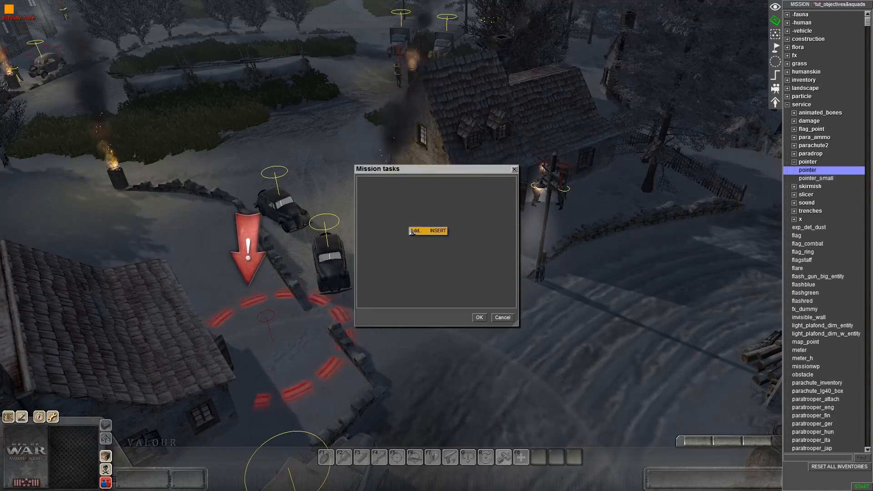
{"action": "left_click", "coordinate": [419, 233]}
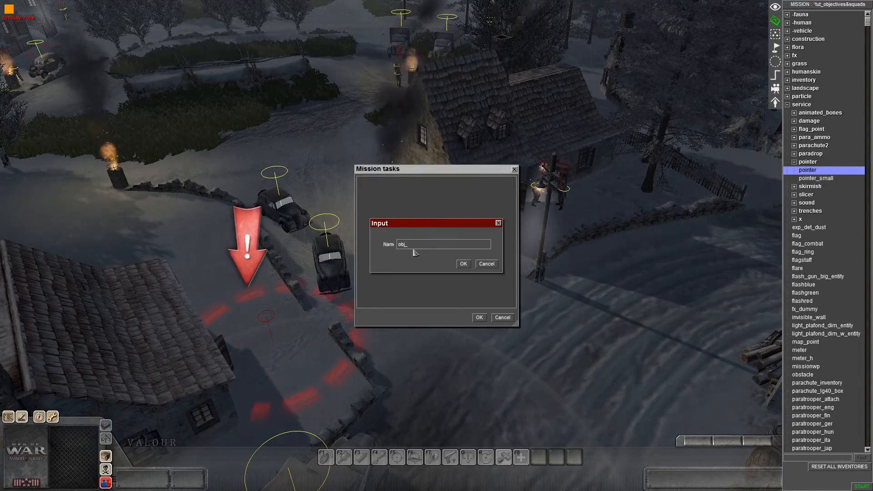
{"action": "type", "text": "obj_01"}
{"action": "key", "text": "Return"}
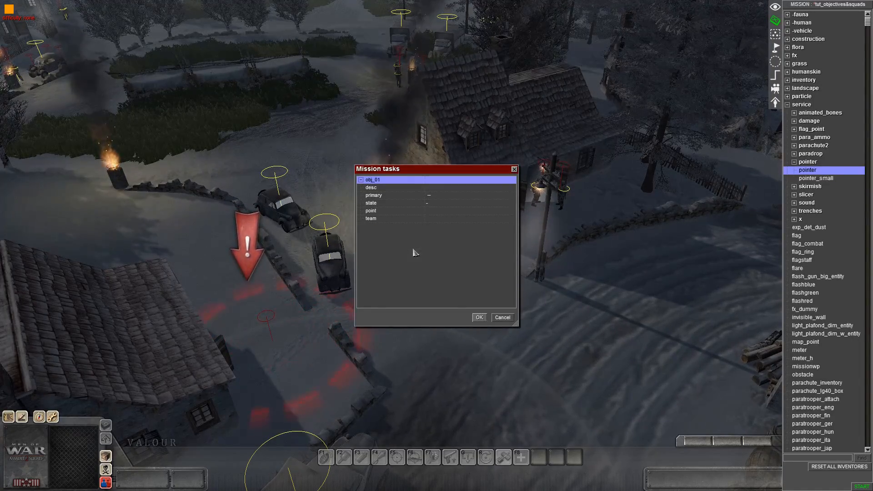
Step: Make the obj_01 task primary, set its state to hidden and its point to obj_01_ger_officer_pointer
{"action": "left_click", "coordinate": [432, 196]}
{"action": "left_click", "coordinate": [432, 203]}
{"action": "left_click", "coordinate": [433, 203]}
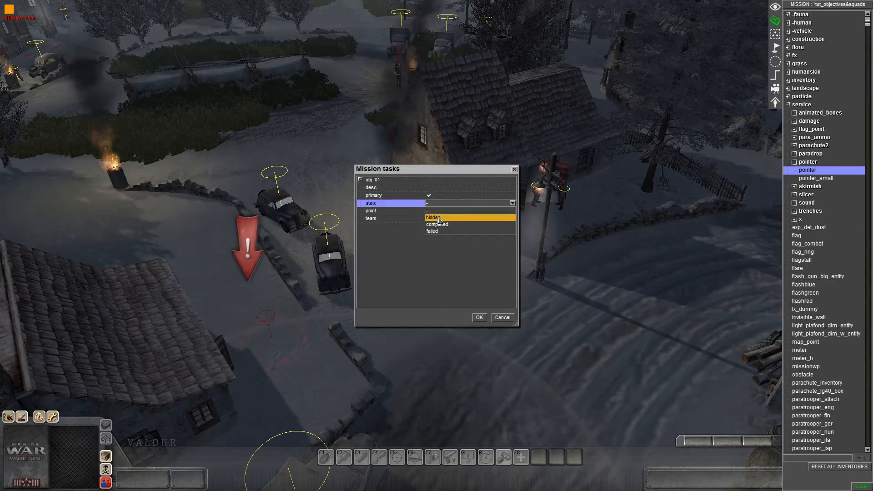
{"action": "left_click", "coordinate": [437, 218]}
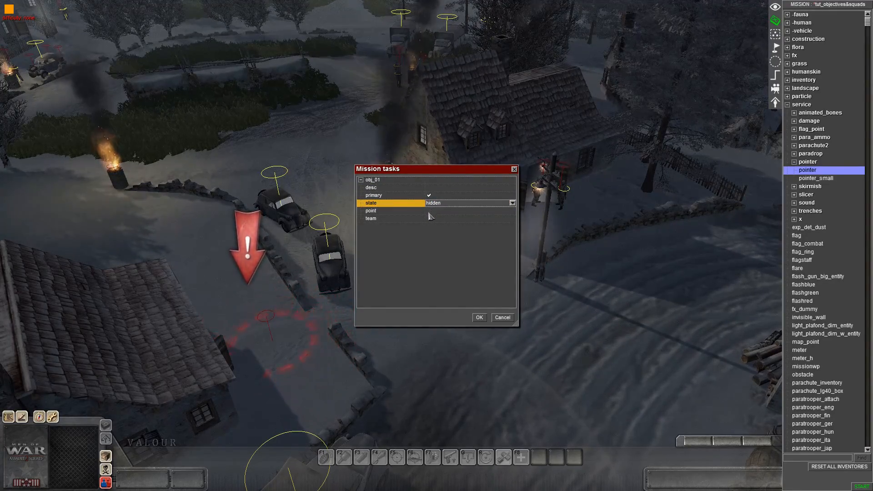
{"action": "left_click", "coordinate": [434, 212]}
{"action": "left_click", "coordinate": [434, 213]}
{"action": "key", "text": "ctrl+v"}
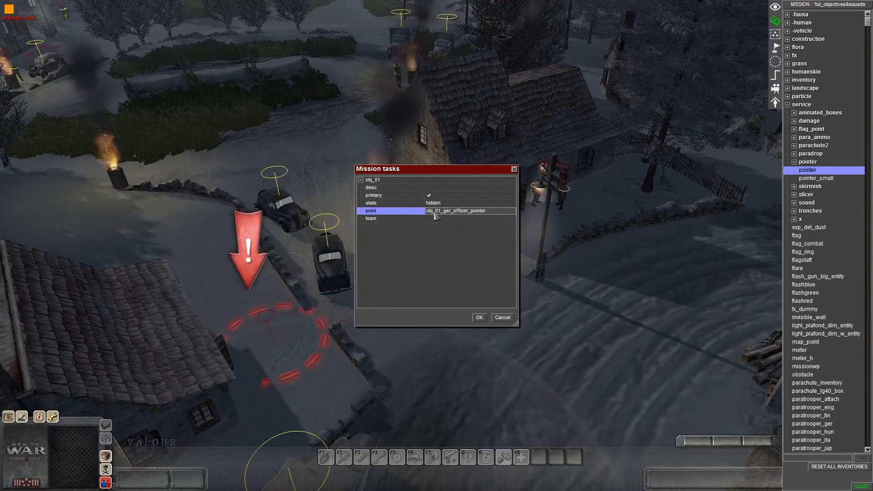
Step: Assign the obj_01 text as the task's description and accept the mission tasks and mission properties
{"action": "left_click", "coordinate": [440, 188]}
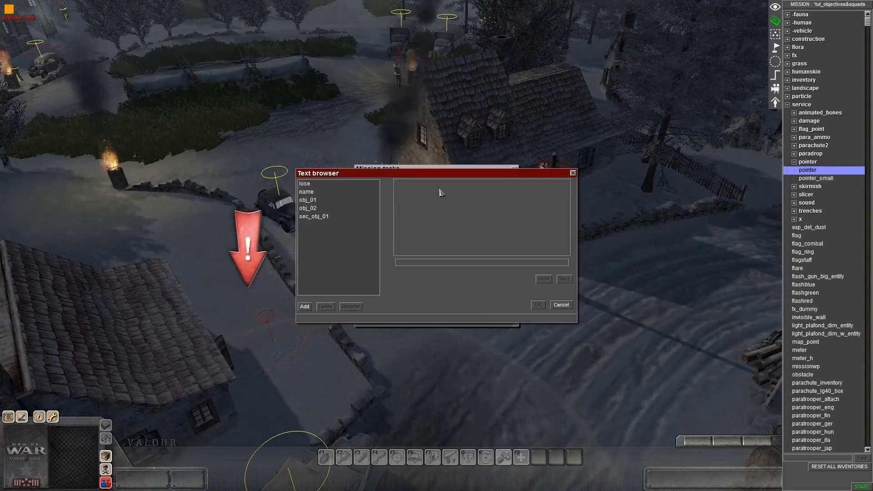
{"action": "left_click", "coordinate": [317, 202]}
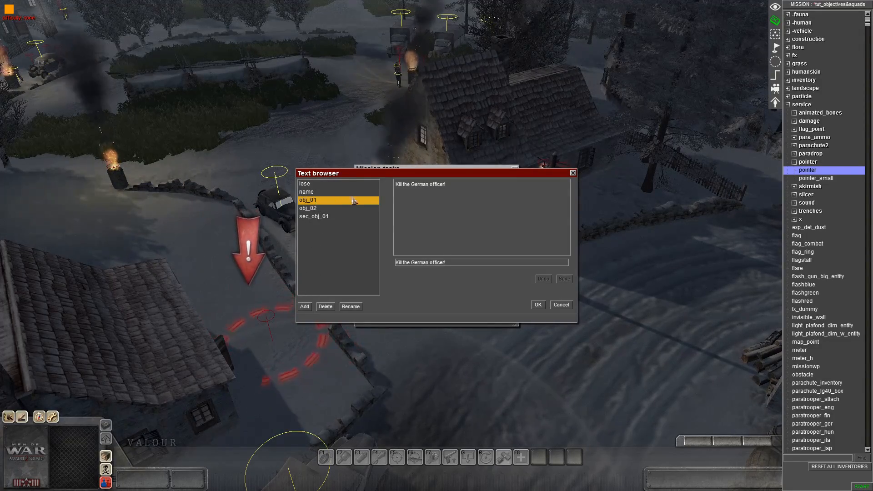
{"action": "double_click", "coordinate": [318, 202]}
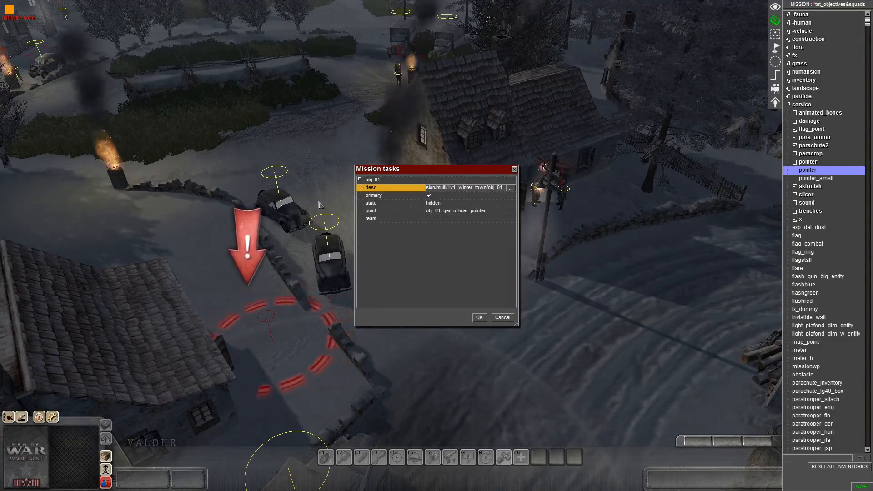
{"action": "left_click", "coordinate": [482, 319]}
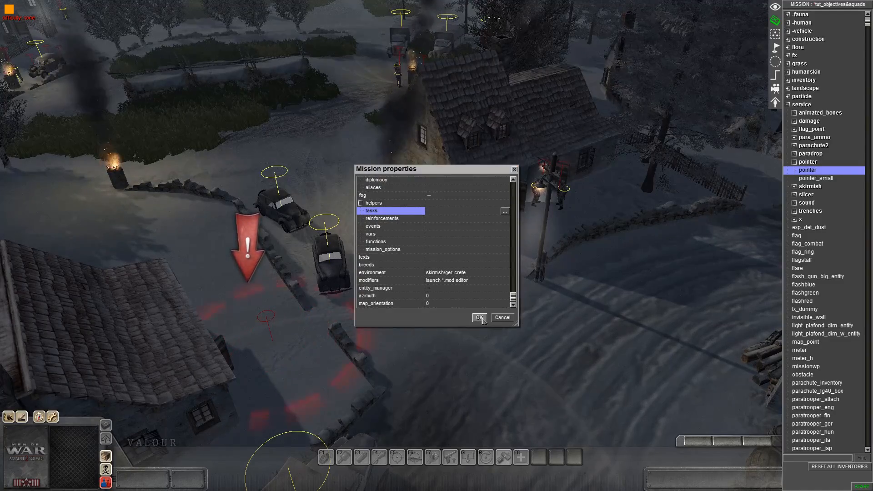
{"action": "double_click", "coordinate": [453, 213]}
{"action": "left_click", "coordinate": [480, 318]}
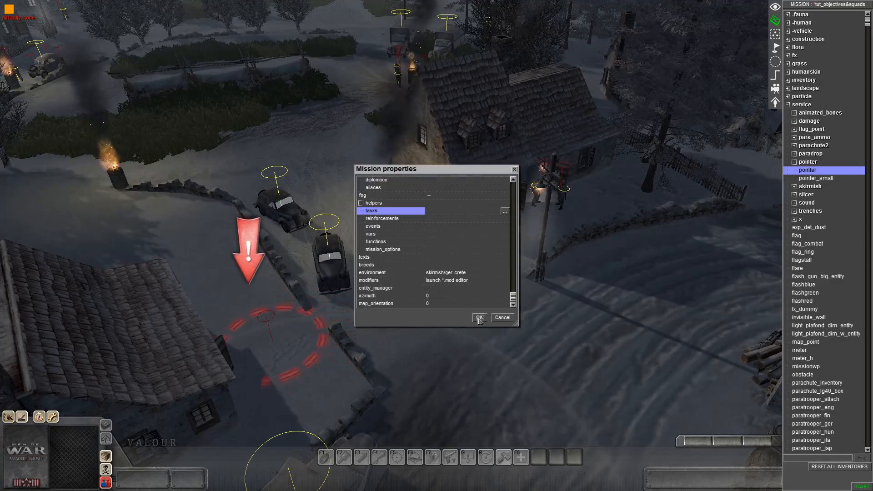
{"action": "left_click", "coordinate": [479, 318]}
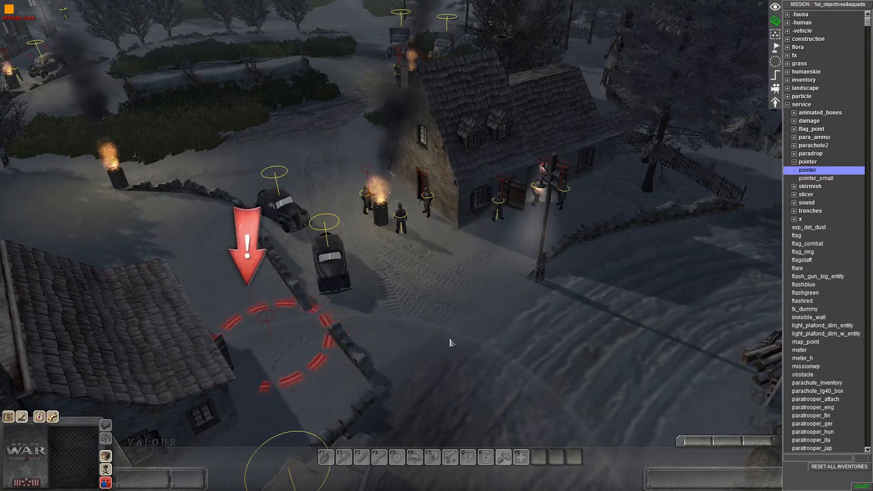
Step: Create a new trigger named germanside/pointer_setup/pointer_01
{"action": "left_click", "coordinate": [774, 74]}
{"action": "left_click", "coordinate": [791, 32]}
{"action": "left_click", "coordinate": [797, 39]}
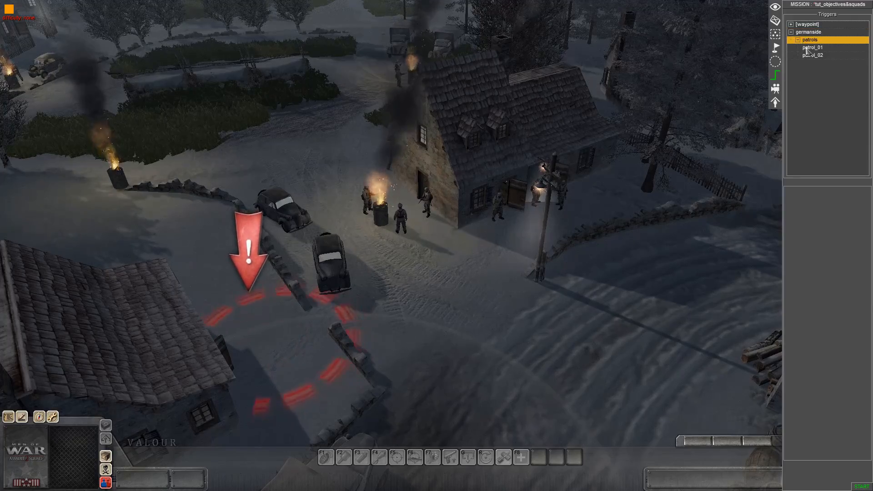
{"action": "right_click", "coordinate": [811, 48]}
{"action": "left_click", "coordinate": [816, 56]}
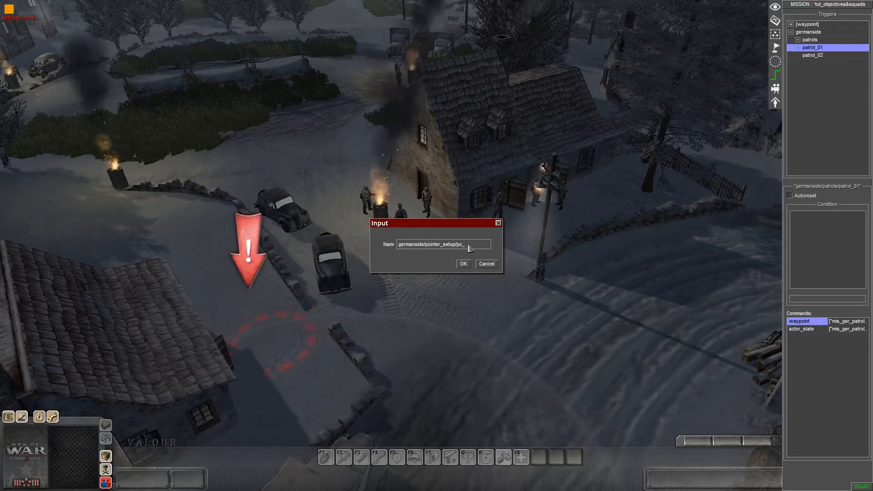
{"action": "type", "text": "01"}
{"action": "key", "text": "Return"}
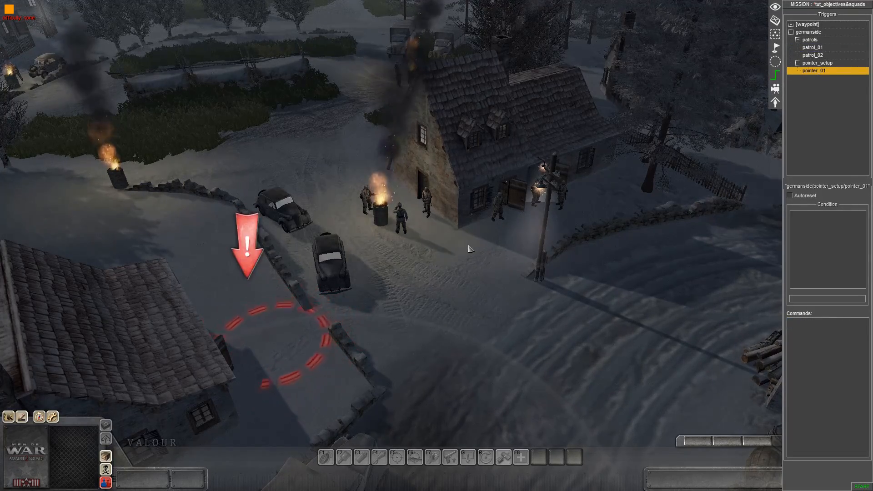
Step: Add a placement command to the pointer_01 trigger with its selector tag set to obj_01_ger_officer_pointer
{"action": "right_click", "coordinate": [804, 344]}
{"action": "left_click", "coordinate": [820, 348]}
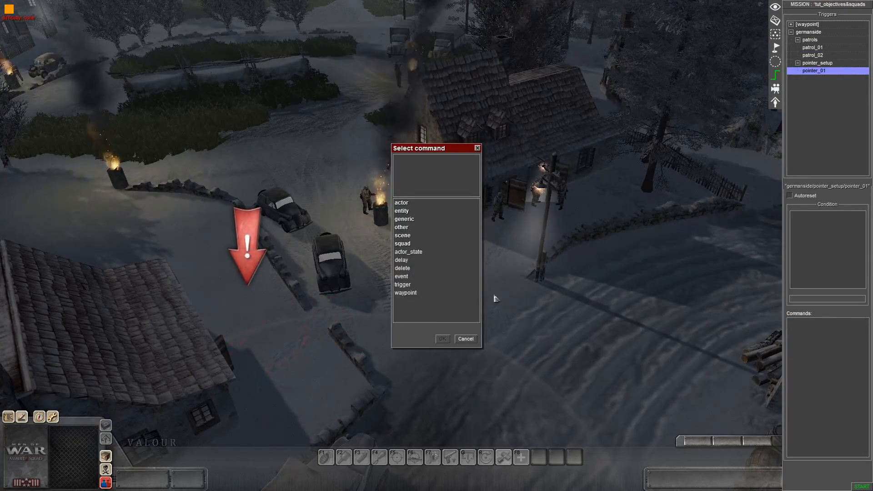
{"action": "double_click", "coordinate": [409, 235]}
{"action": "double_click", "coordinate": [409, 292]}
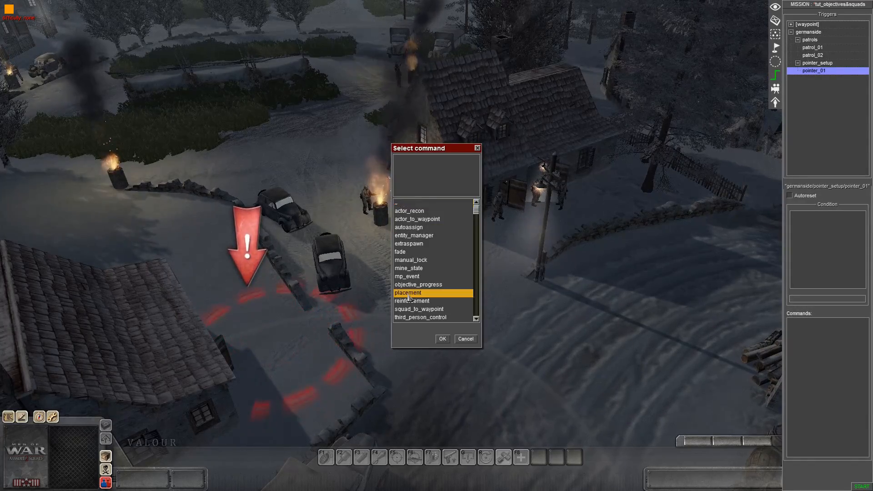
{"action": "double_click", "coordinate": [482, 178]}
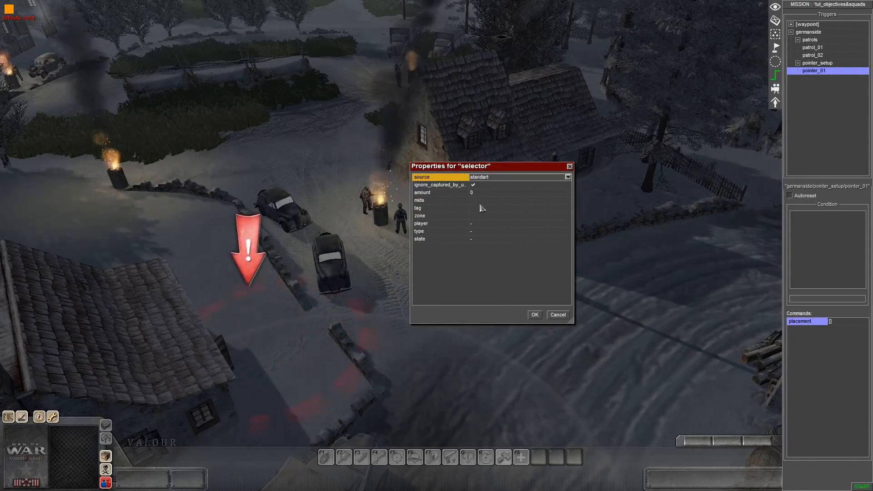
{"action": "left_click", "coordinate": [482, 209]}
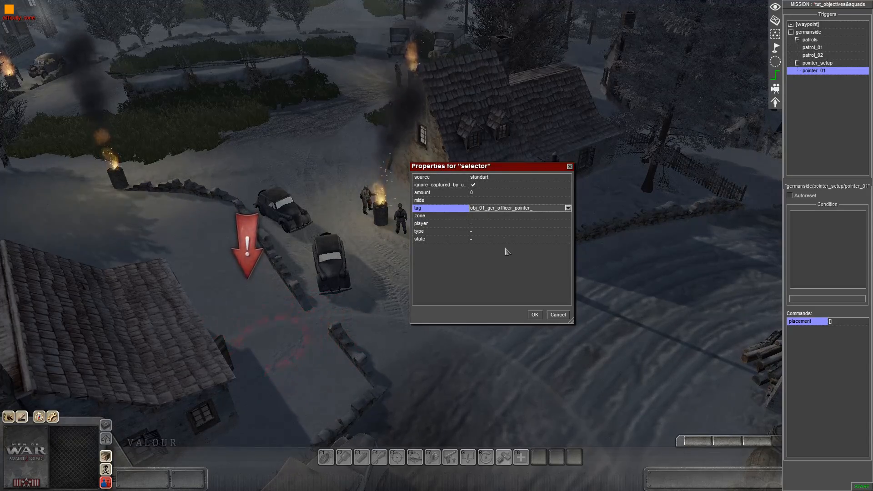
{"action": "left_click", "coordinate": [534, 315]}
Step: Set the placement command's target tag and target waypoint to obj_01_ger_officer and accept the command
{"action": "double_click", "coordinate": [482, 178]}
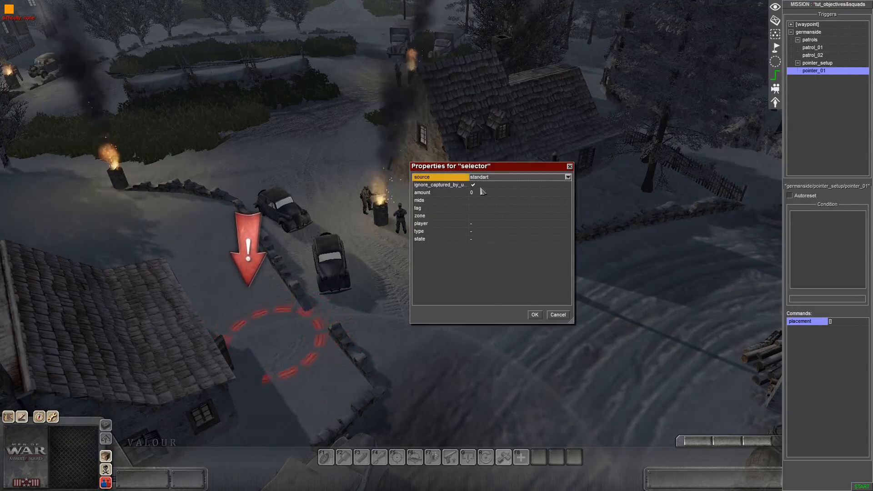
{"action": "left_click", "coordinate": [507, 208]}
{"action": "left_click", "coordinate": [568, 209]}
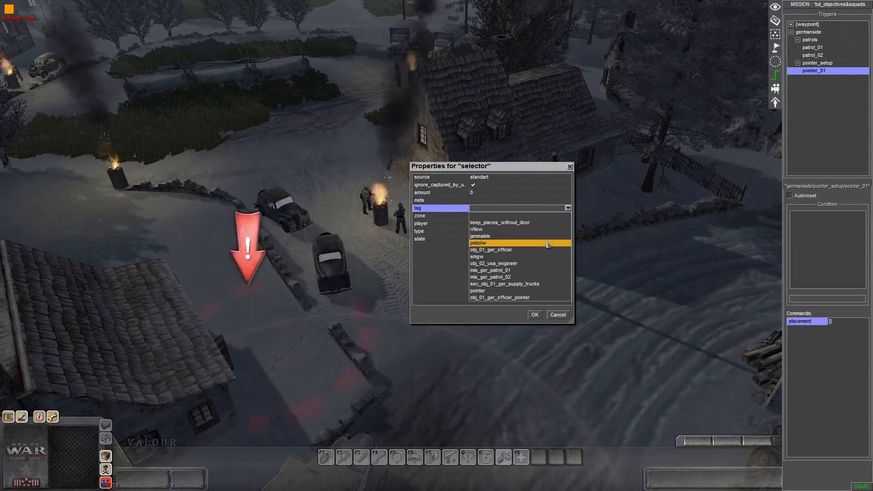
{"action": "left_click", "coordinate": [506, 251]}
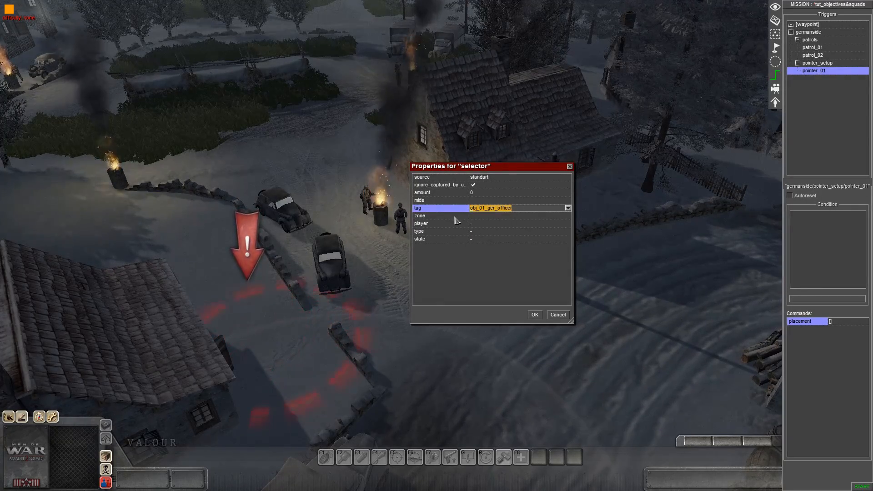
{"action": "left_click", "coordinate": [534, 315]}
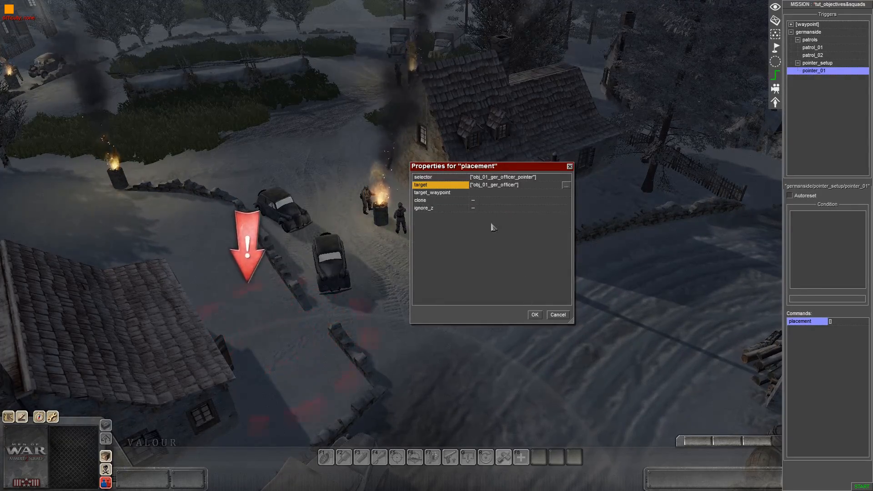
{"action": "left_click", "coordinate": [481, 193]}
{"action": "left_click", "coordinate": [534, 314]}
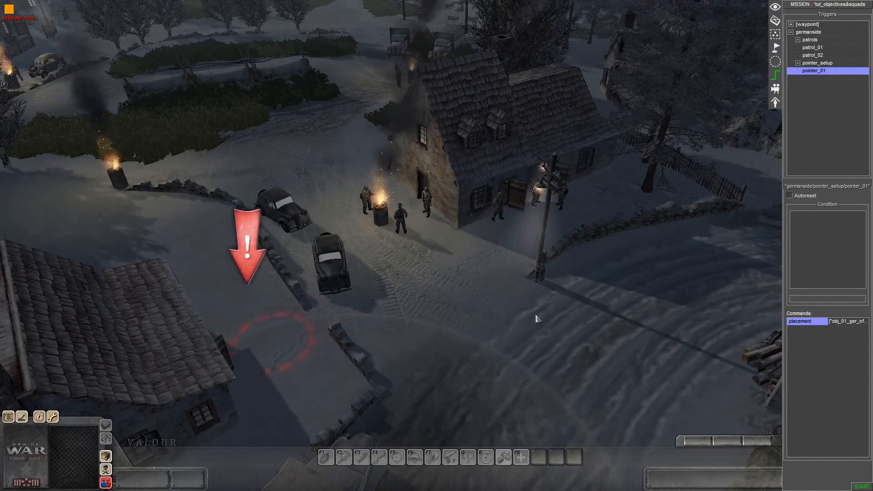
Step: Add a trigger command that switches off germanside/pointer_setup/pointer_01
{"action": "left_click", "coordinate": [811, 357]}
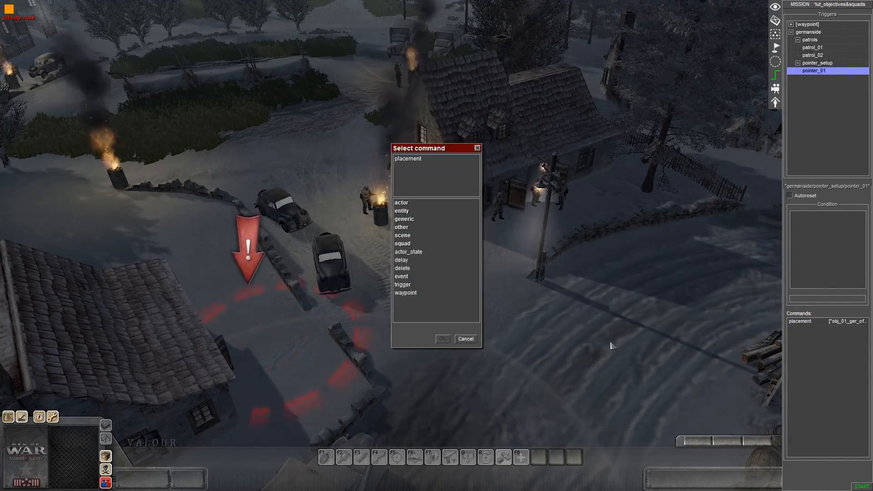
{"action": "double_click", "coordinate": [411, 285]}
{"action": "left_click", "coordinate": [478, 180]}
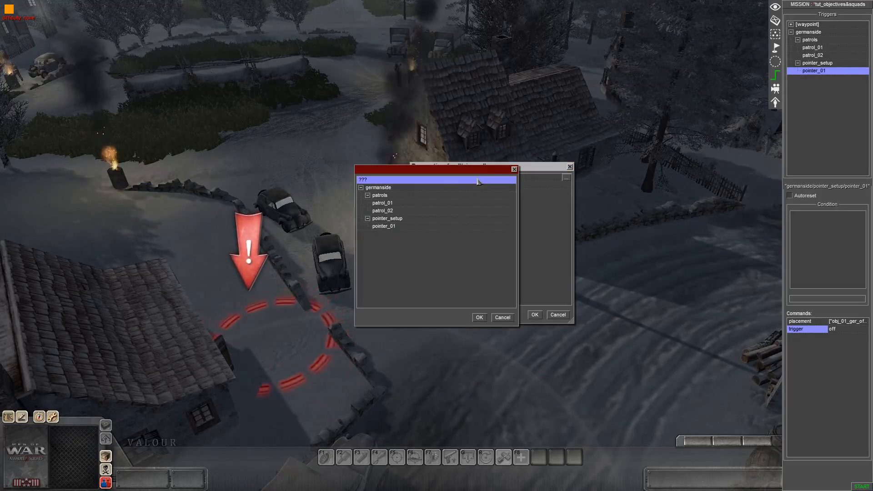
{"action": "left_click", "coordinate": [384, 226]}
{"action": "left_click", "coordinate": [479, 317]}
{"action": "left_click", "coordinate": [535, 315]}
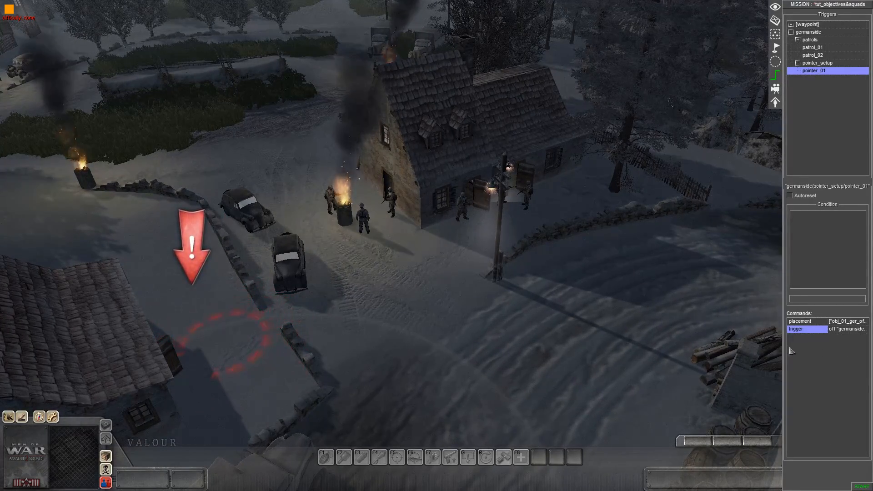
Step: Save the mission with the finished pointer_01 trigger
{"action": "scroll", "coordinate": [545, 266], "scroll_direction": "down", "scroll_amount": 5}
{"action": "scroll", "coordinate": [413, 267], "scroll_direction": "up", "scroll_amount": 3}
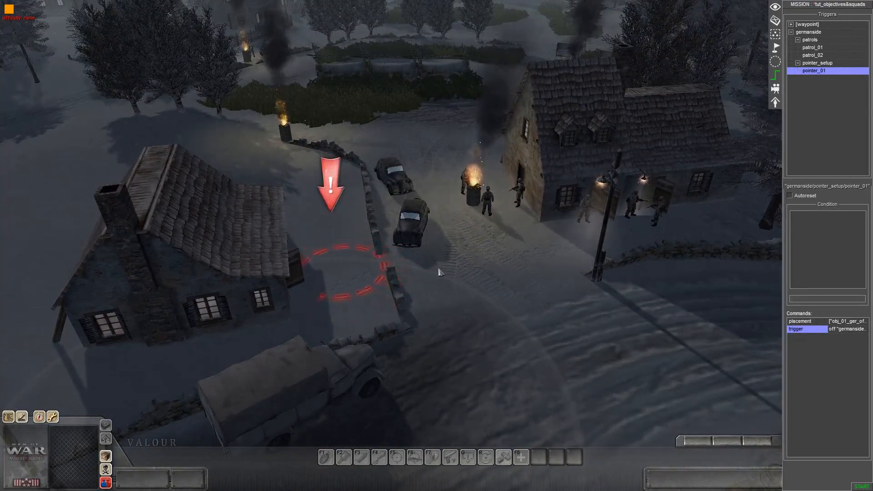
{"action": "middle_click_drag", "start_coordinate": [440, 272], "coordinate": [643, 199]}
{"action": "key", "text": "ctrl+s"}
Step: Leave the editor view, test-run the mission to check the officer pointer's placement, and end the run
{"action": "key", "text": "F1"}
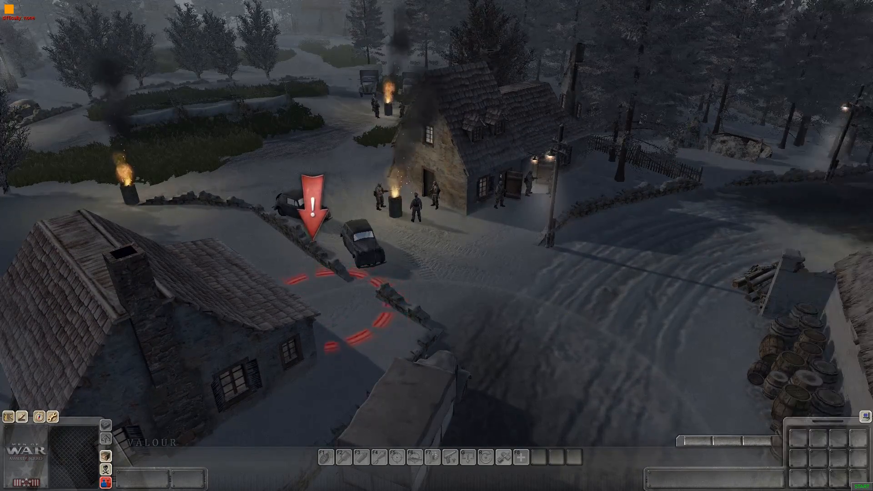
{"action": "left_click", "coordinate": [861, 486]}
{"action": "middle_click_drag", "start_coordinate": [483, 267], "coordinate": [519, 217]}
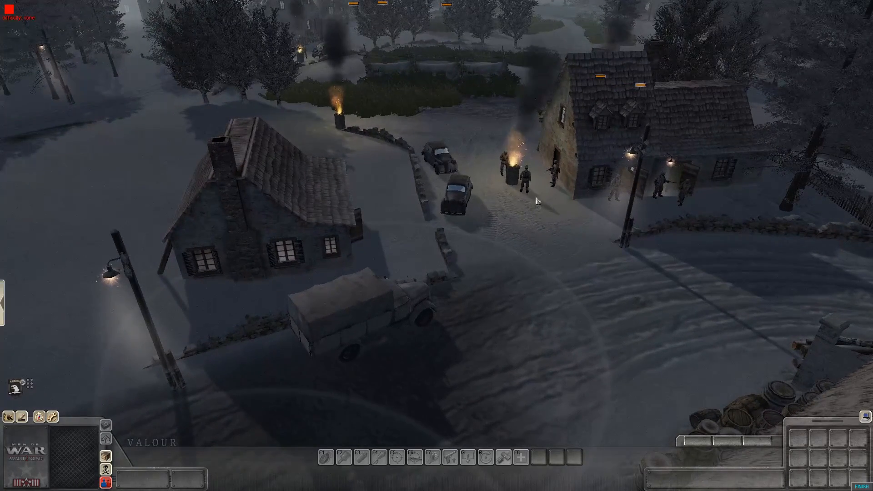
{"action": "left_click", "coordinate": [861, 486]}
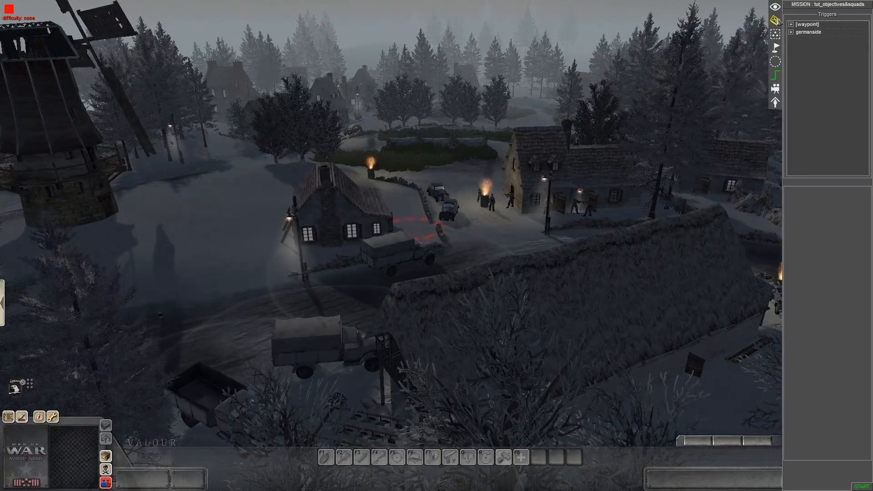
Step: Review the properties of the placement command in the germanside/pointer_setup/pointer_01 trigger
{"action": "left_click", "coordinate": [790, 31]}
{"action": "left_click", "coordinate": [798, 47]}
{"action": "left_click", "coordinate": [800, 55]}
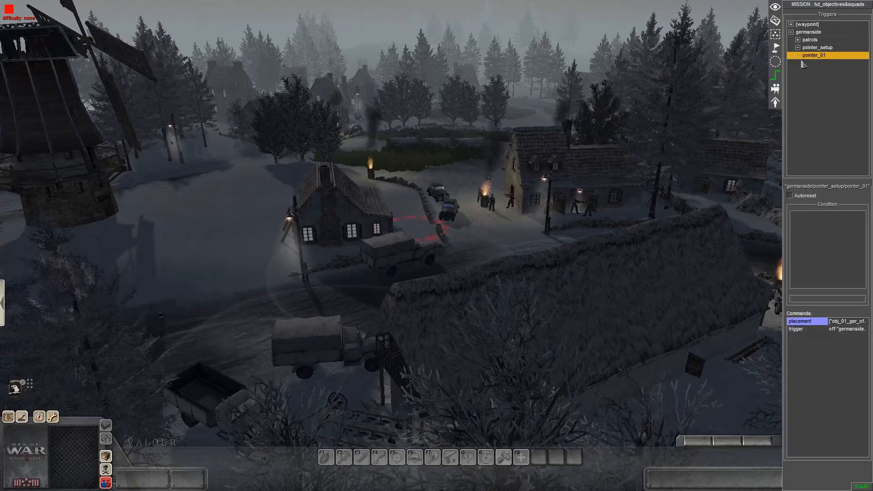
{"action": "double_click", "coordinate": [800, 321]}
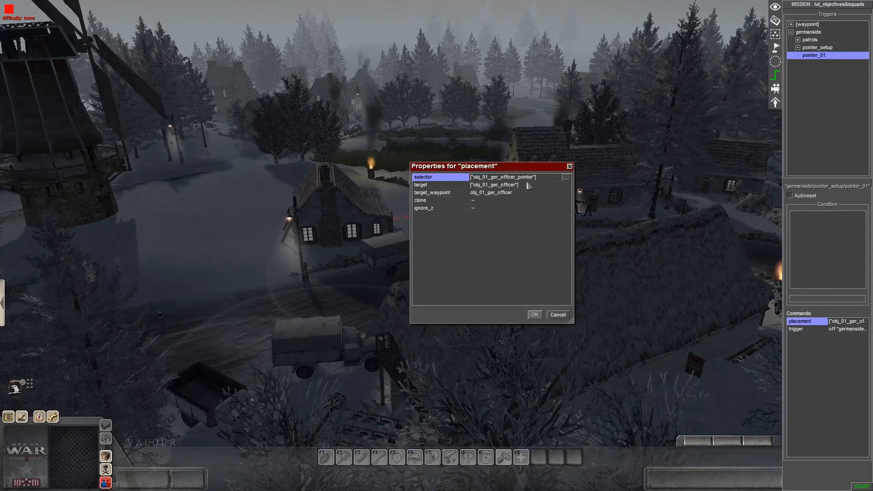
{"action": "left_click", "coordinate": [535, 314]}
Step: Check the tags assigned to the officer objective pointer beside the small house
{"action": "middle_click_drag", "start_coordinate": [535, 313], "coordinate": [537, 245]}
{"action": "left_click", "coordinate": [776, 21]}
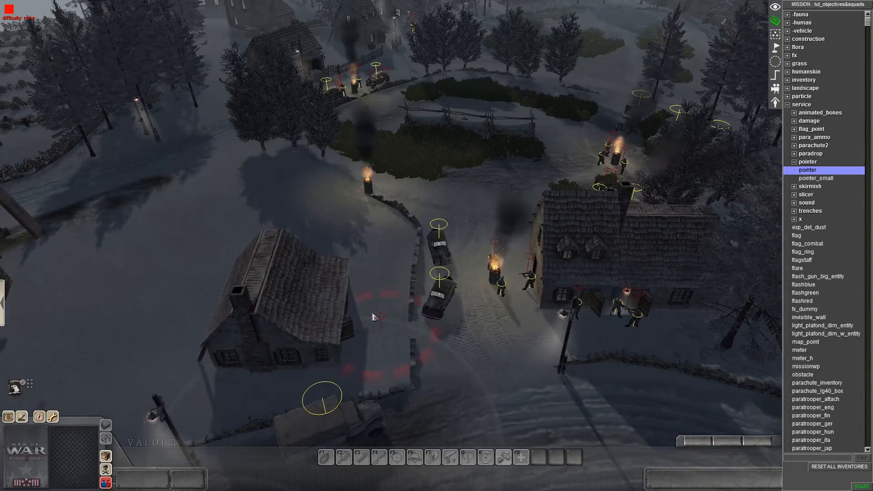
{"action": "left_click", "coordinate": [383, 335]}
{"action": "key", "text": "ctrl+t"}
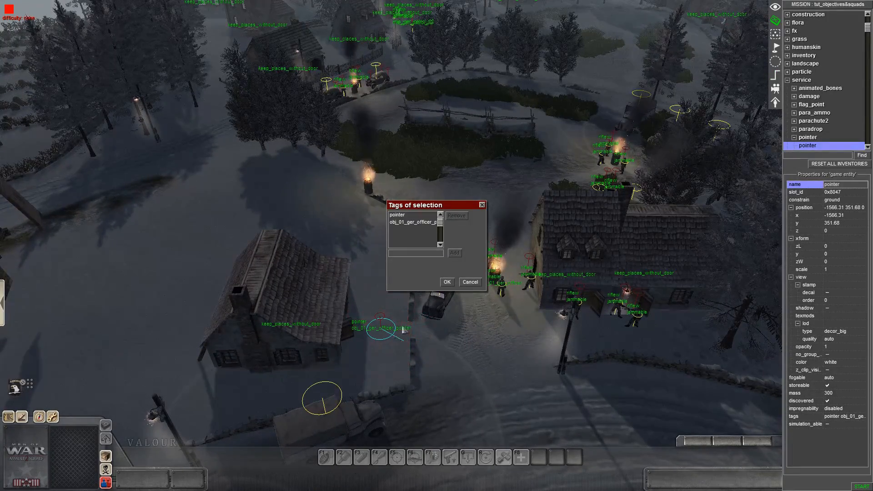
{"action": "left_click", "coordinate": [447, 282]}
Step: Review the obj_01 task settings in the mission properties
{"action": "middle_click_drag", "start_coordinate": [431, 382], "coordinate": [489, 215]}
{"action": "left_click", "coordinate": [598, 343]}
{"action": "key", "text": "ctrl+q"}
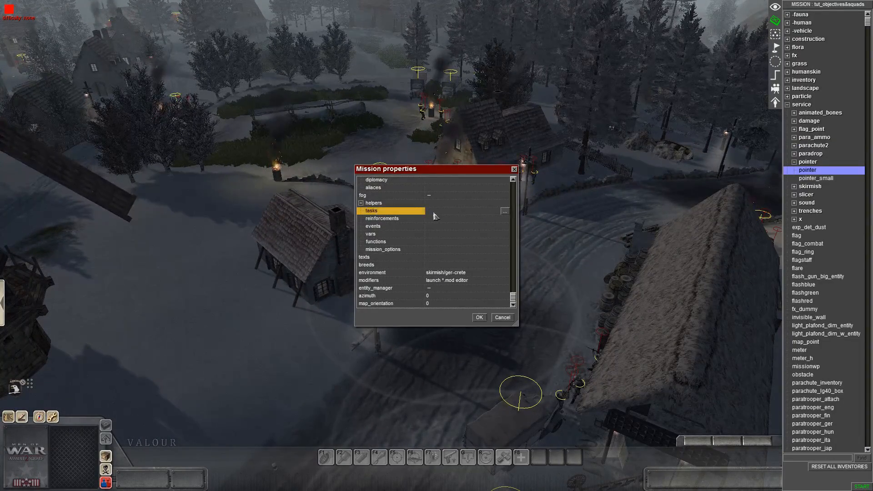
{"action": "double_click", "coordinate": [431, 212]}
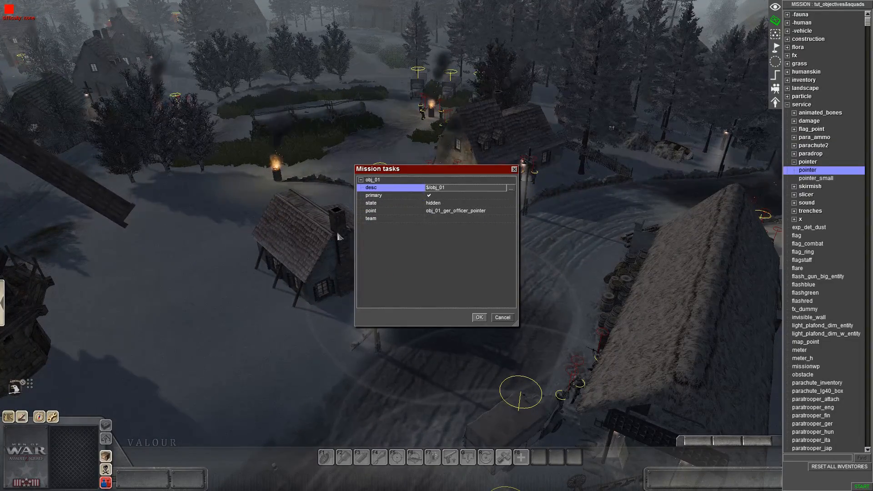
{"action": "left_click", "coordinate": [479, 318]}
Step: Show the in-game mission objectives, check the primary list, and close it
{"action": "key", "text": "o"}
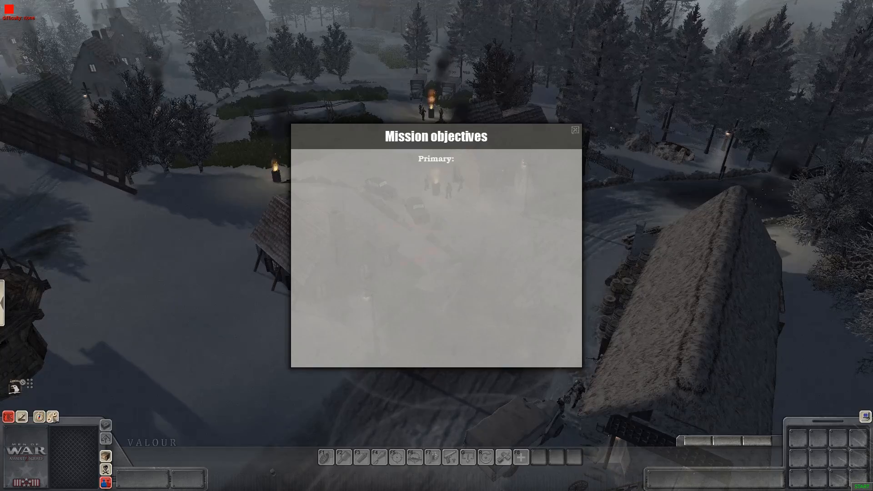
{"action": "left_click", "coordinate": [8, 418]}
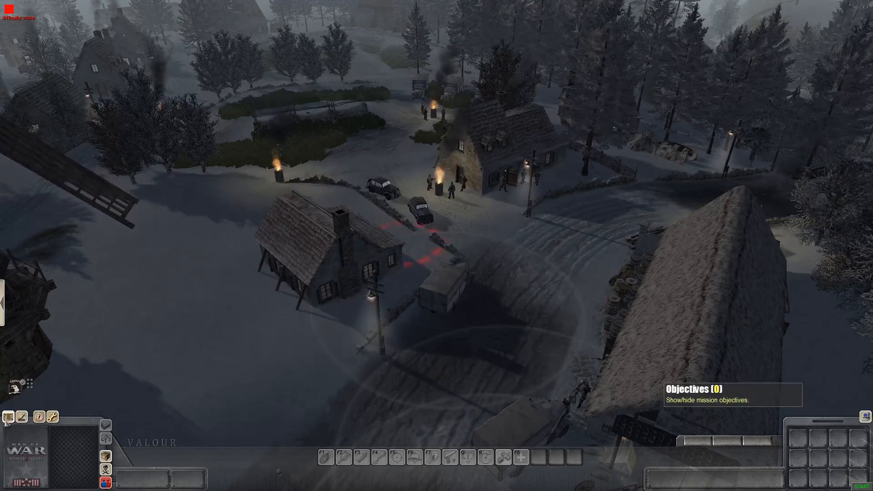
{"action": "left_click", "coordinate": [8, 417]}
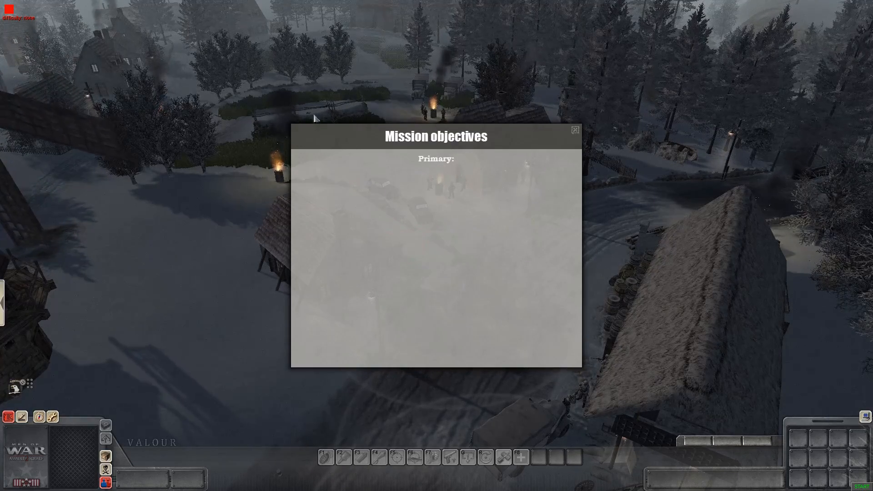
{"action": "left_click", "coordinate": [575, 131]}
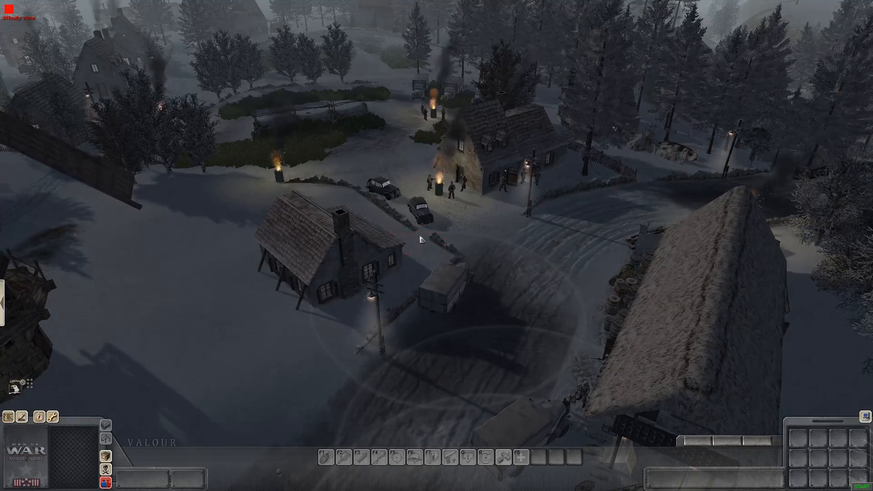
Step: Place a new pointer entity from service/pointer on the snow between the paratroopers and the ruined building
{"action": "middle_click_drag", "start_coordinate": [428, 247], "coordinate": [413, 257]}
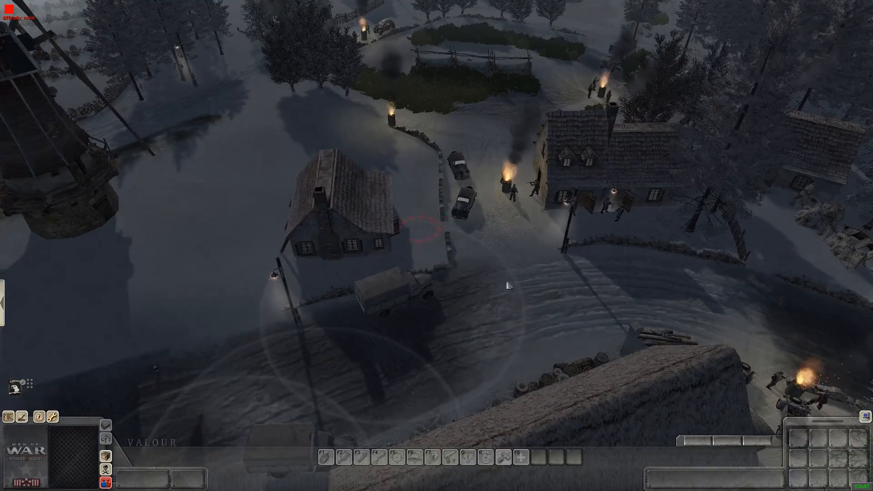
{"action": "middle_click_drag", "start_coordinate": [483, 244], "coordinate": [585, 226]}
{"action": "middle_click_drag", "start_coordinate": [393, 204], "coordinate": [357, 192]}
{"action": "scroll", "coordinate": [403, 210], "scroll_direction": "up", "scroll_amount": 3}
{"action": "scroll", "coordinate": [455, 212], "scroll_direction": "down", "scroll_amount": 3}
{"action": "middle_click_drag", "start_coordinate": [463, 212], "coordinate": [557, 253]}
{"action": "key", "text": "F3"}
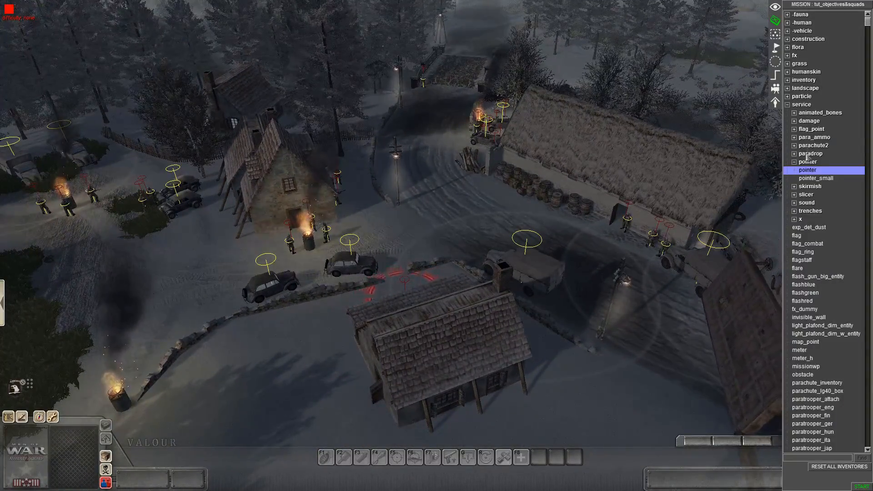
{"action": "left_click", "coordinate": [800, 170]}
{"action": "key", "text": "Up"}
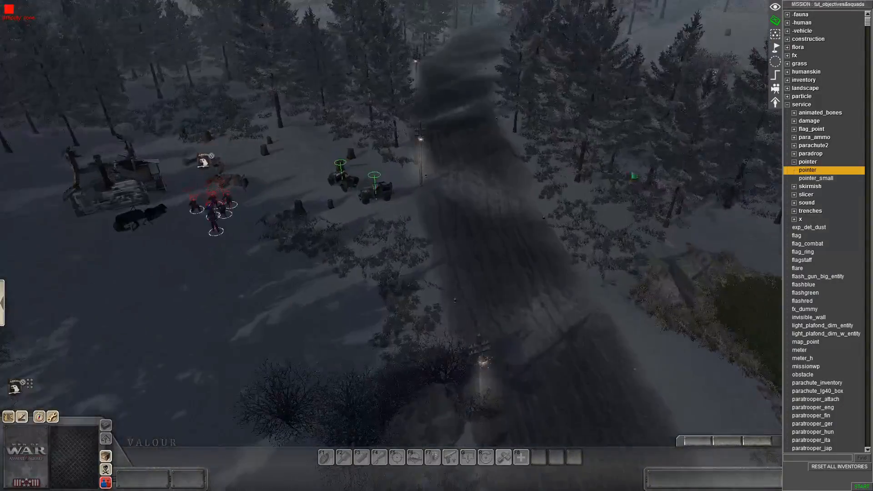
{"action": "middle_click_drag", "start_coordinate": [688, 135], "coordinate": [389, 265]}
{"action": "key", "text": "Up"}
{"action": "middle_click_drag", "start_coordinate": [535, 322], "coordinate": [471, 310]}
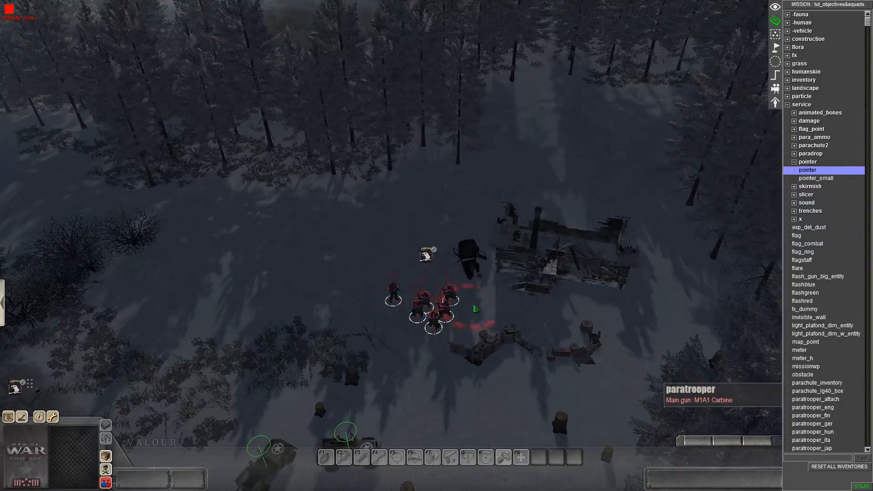
{"action": "right_click", "coordinate": [429, 246]}
{"action": "middle_click_drag", "start_coordinate": [429, 248], "coordinate": [419, 335]}
{"action": "scroll", "coordinate": [419, 335], "scroll_direction": "up", "scroll_amount": 3}
{"action": "left_click_drag", "start_coordinate": [489, 215], "coordinate": [516, 282]}
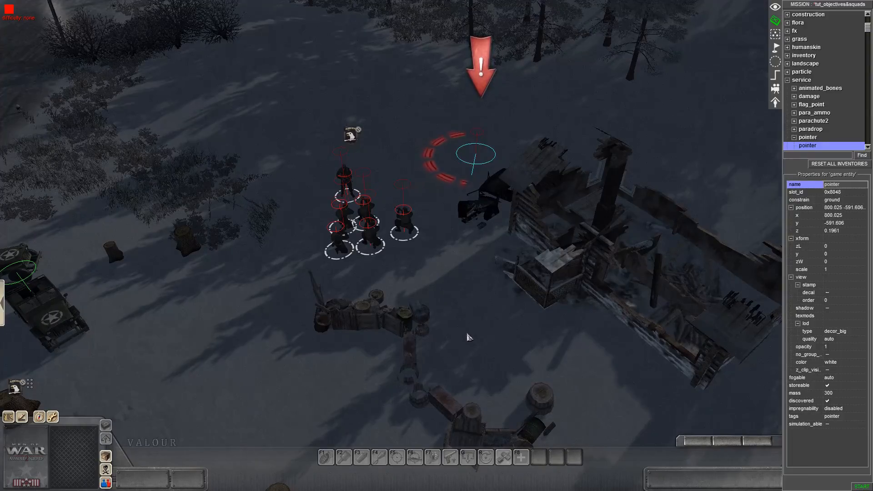
{"action": "left_click", "coordinate": [470, 328]}
{"action": "left_click", "coordinate": [404, 237]}
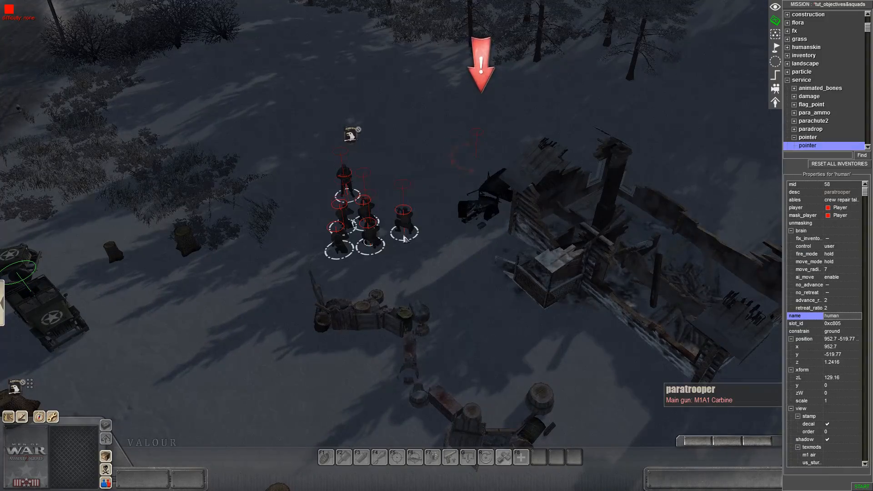
{"action": "left_click", "coordinate": [450, 241]}
{"action": "left_click", "coordinate": [528, 184]}
{"action": "left_click", "coordinate": [512, 269]}
Step: Add the tag obj_02_usa_engineer_pointer to the new pointer between the paratroopers and the ruined building
{"action": "left_click", "coordinate": [475, 156]}
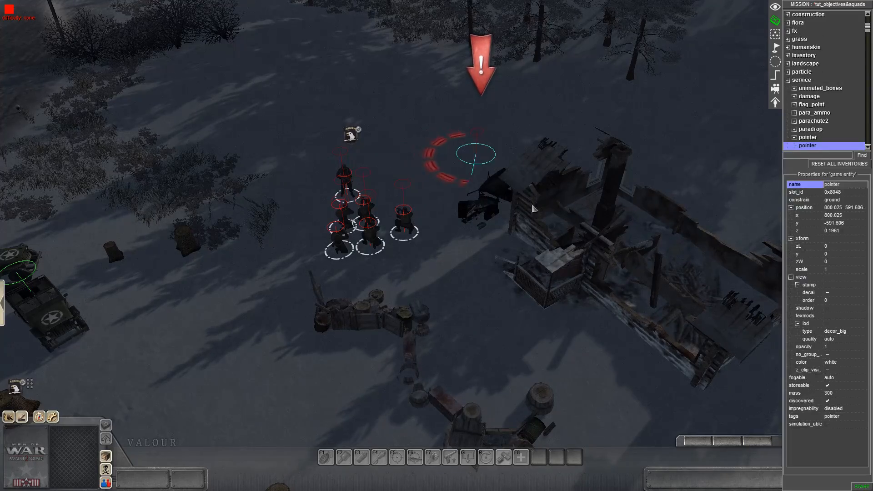
{"action": "key", "text": "Up"}
{"action": "left_click", "coordinate": [496, 360]}
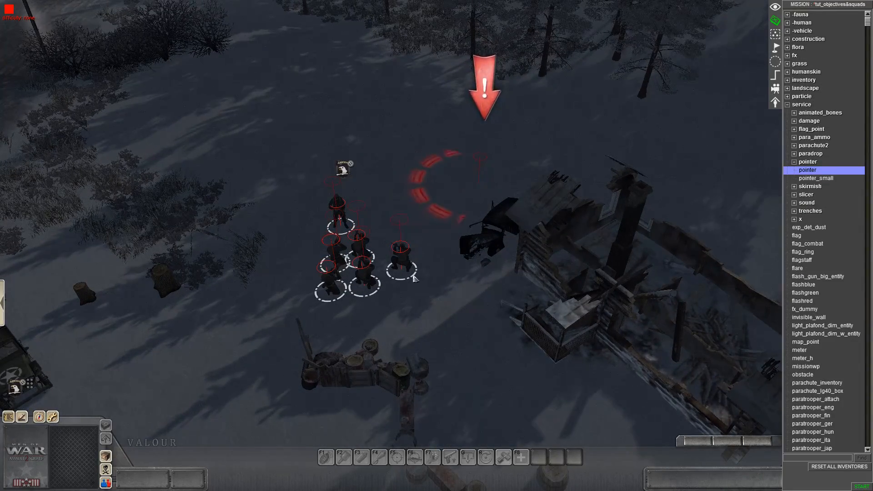
{"action": "left_click", "coordinate": [480, 181]}
{"action": "key", "text": "t"}
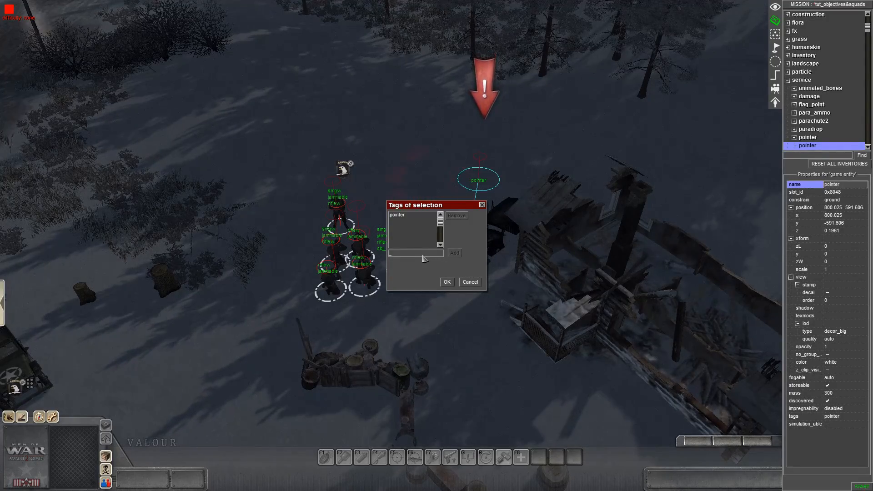
{"action": "left_click_drag", "start_coordinate": [428, 208], "coordinate": [490, 268]}
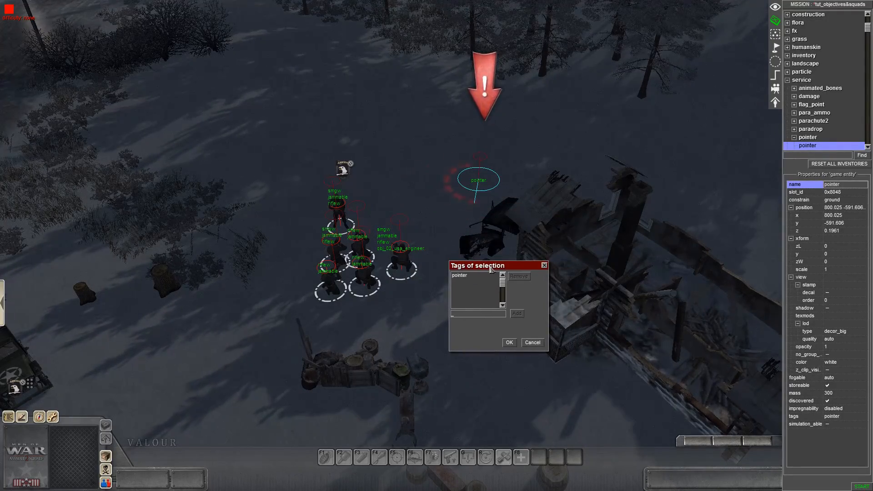
{"action": "type", "text": "obj_"}
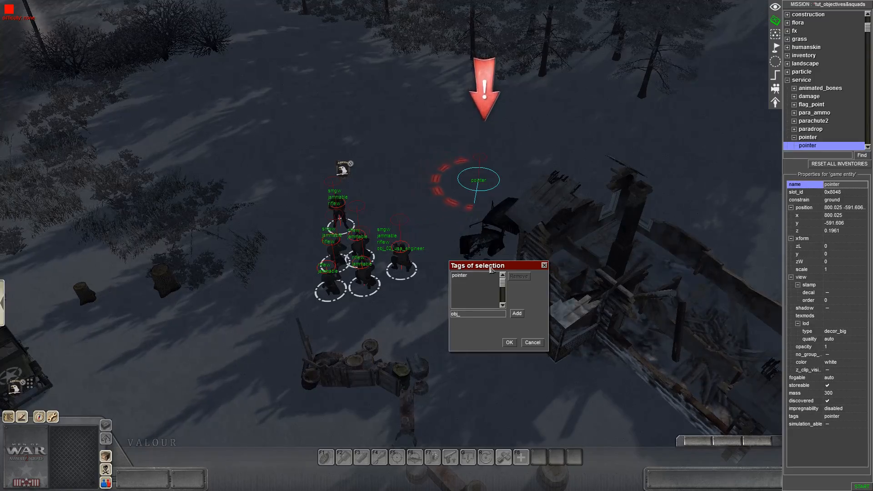
{"action": "type", "text": "02_"}
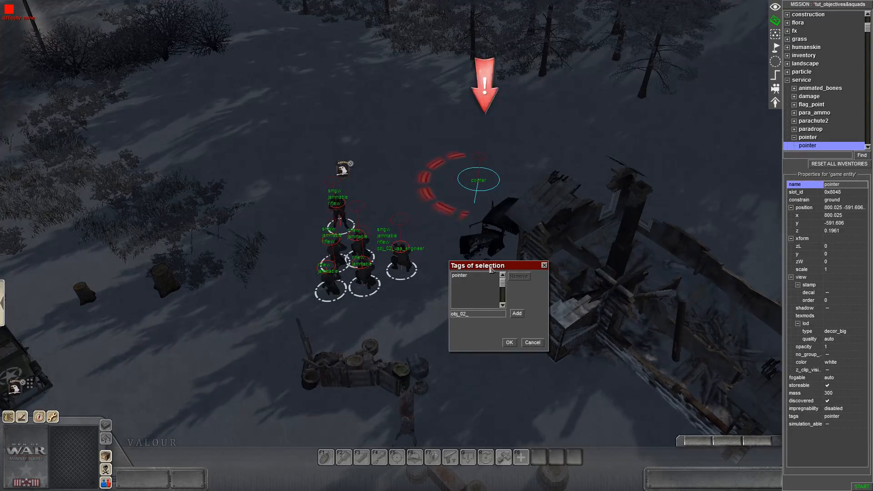
{"action": "type", "text": "usa_engineer_"}
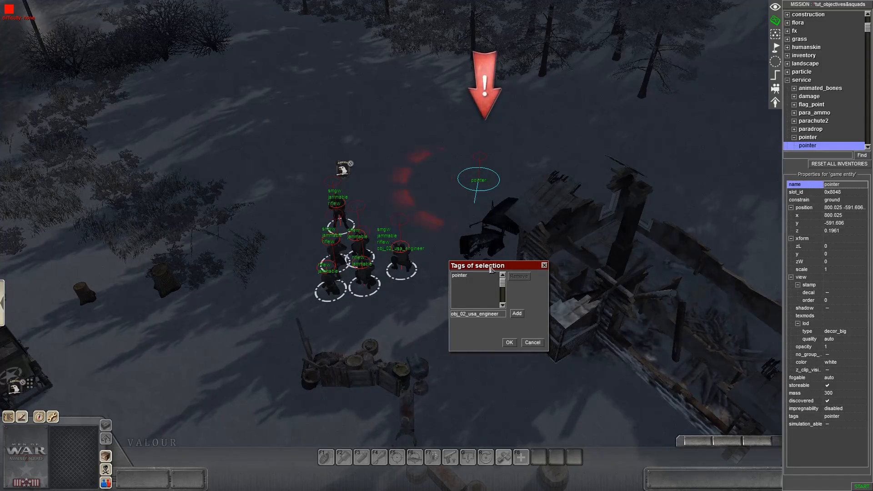
{"action": "type", "text": "po_inter"}
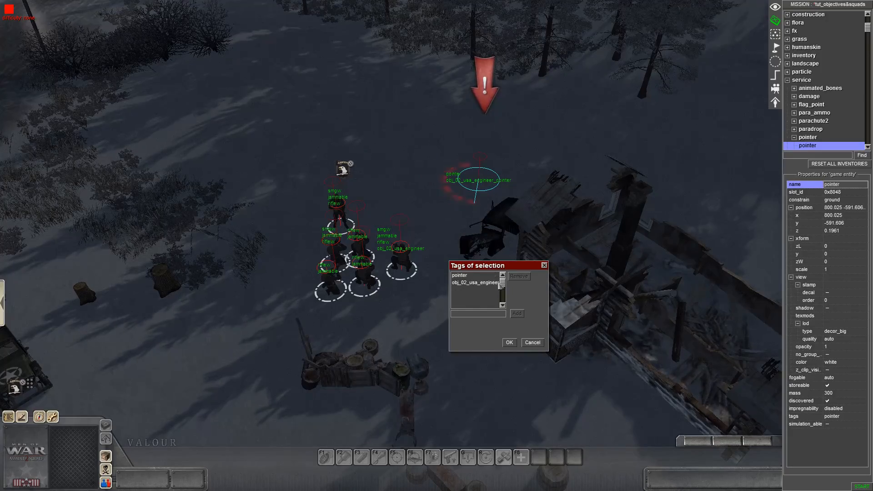
{"action": "left_click", "coordinate": [509, 343]}
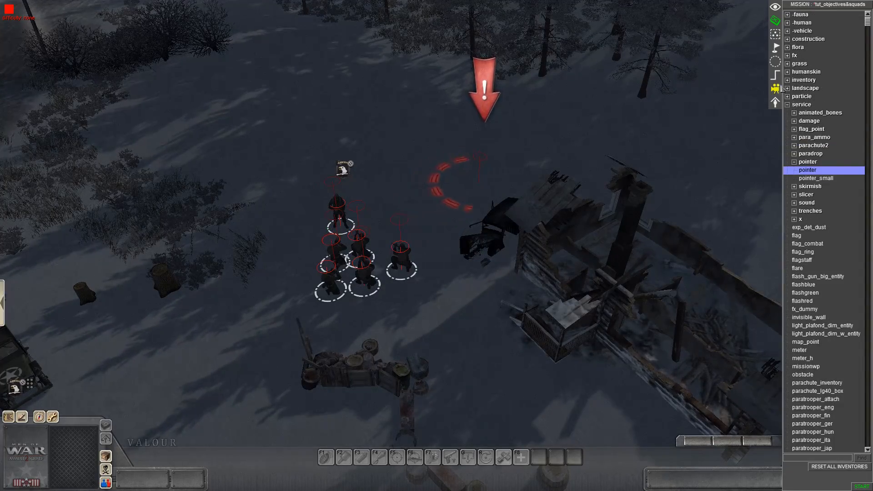
Step: Check the tags assigned to the engineer objective pointer beside the ruined building
{"action": "left_click", "coordinate": [793, 162]}
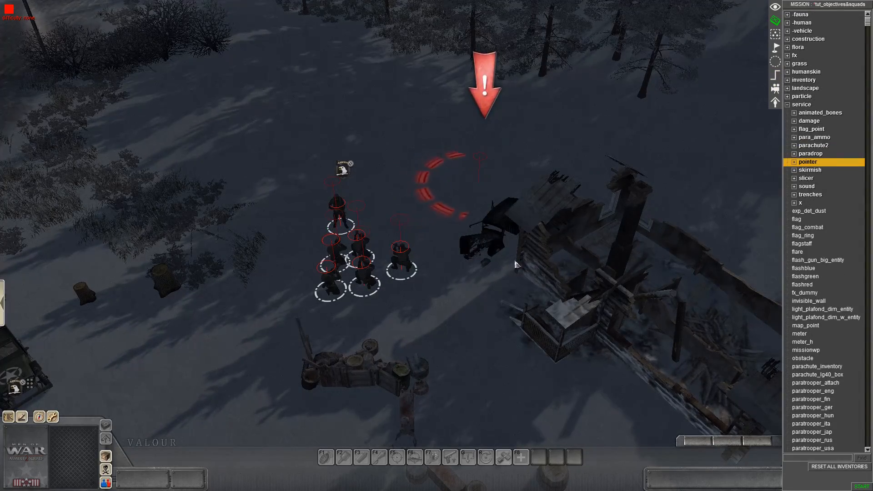
{"action": "left_click_drag", "start_coordinate": [462, 163], "coordinate": [508, 199]}
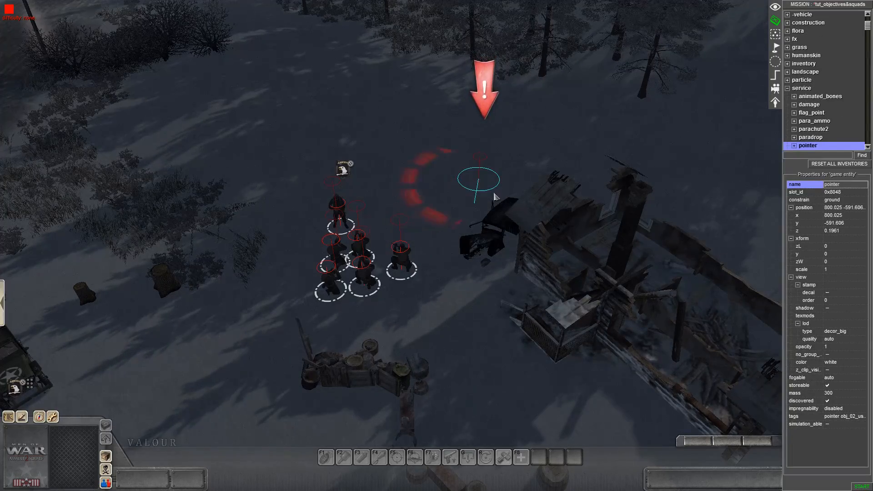
{"action": "key", "text": "alt+t"}
{"action": "left_click", "coordinate": [422, 224]}
{"action": "left_click", "coordinate": [441, 254]}
{"action": "key", "text": "ctrl+a"}
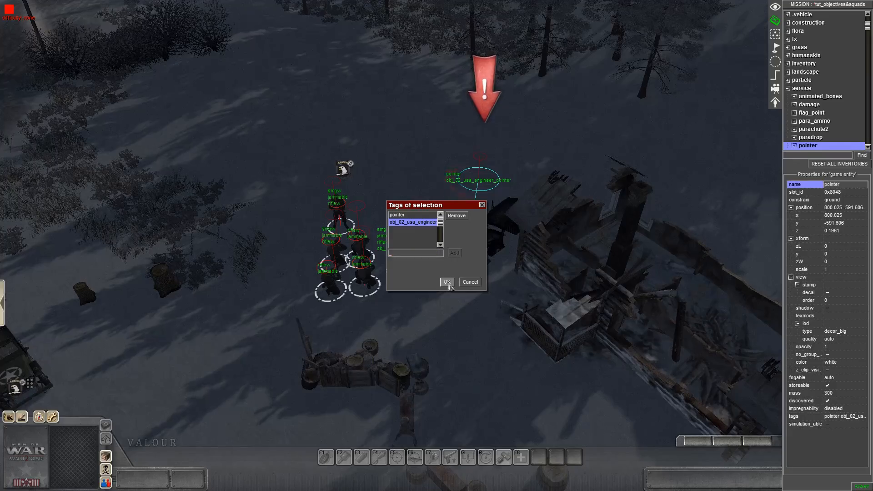
{"action": "left_click", "coordinate": [446, 282]}
Step: Add a new mission task named obj_02 in the mission properties
{"action": "key", "text": "alt+m"}
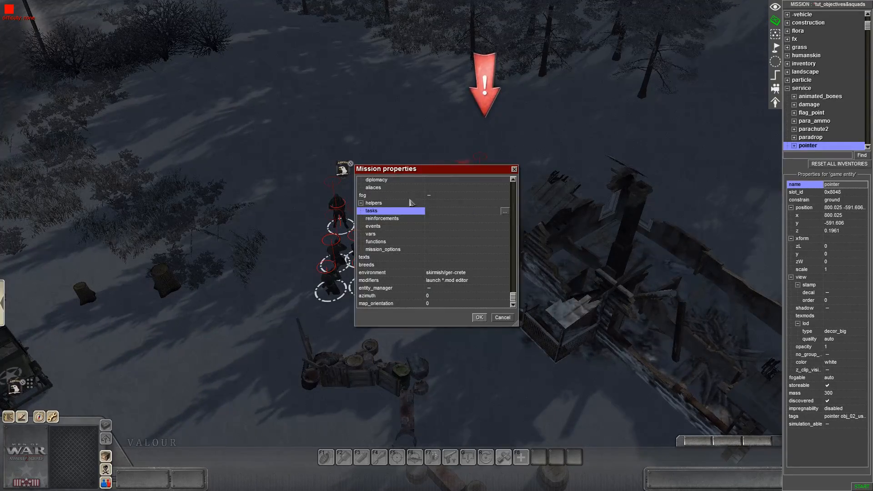
{"action": "double_click", "coordinate": [428, 213]}
{"action": "right_click", "coordinate": [430, 247]}
{"action": "left_click", "coordinate": [436, 250]}
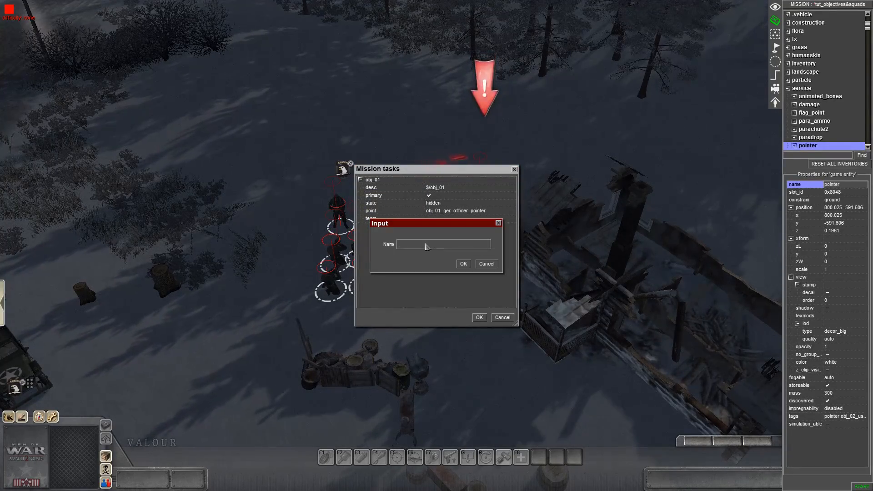
{"action": "type", "text": "obj_02"}
{"action": "key", "text": "Return"}
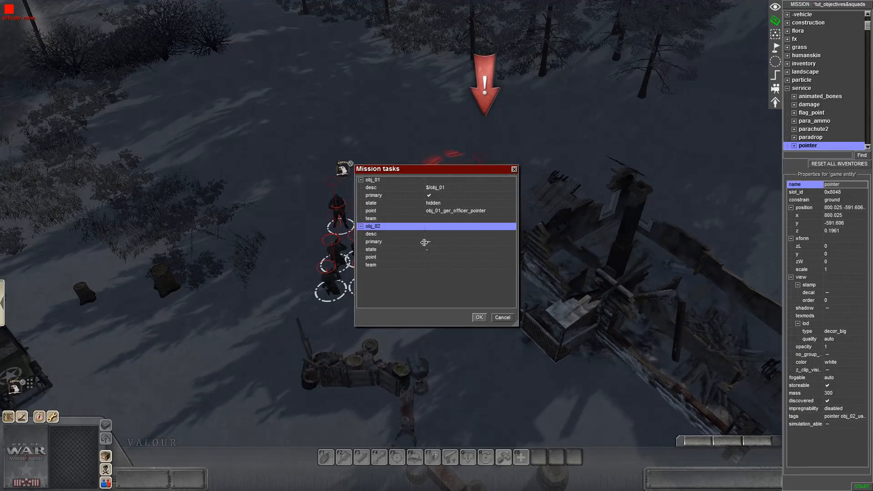
Step: Make the obj_02 task primary, set its state to hidden and its point to obj_02_usa_engineer_pointer
{"action": "left_click", "coordinate": [433, 244]}
{"action": "left_click", "coordinate": [434, 249]}
{"action": "left_click", "coordinate": [434, 249]}
{"action": "left_click", "coordinate": [435, 262]}
{"action": "left_click", "coordinate": [436, 258]}
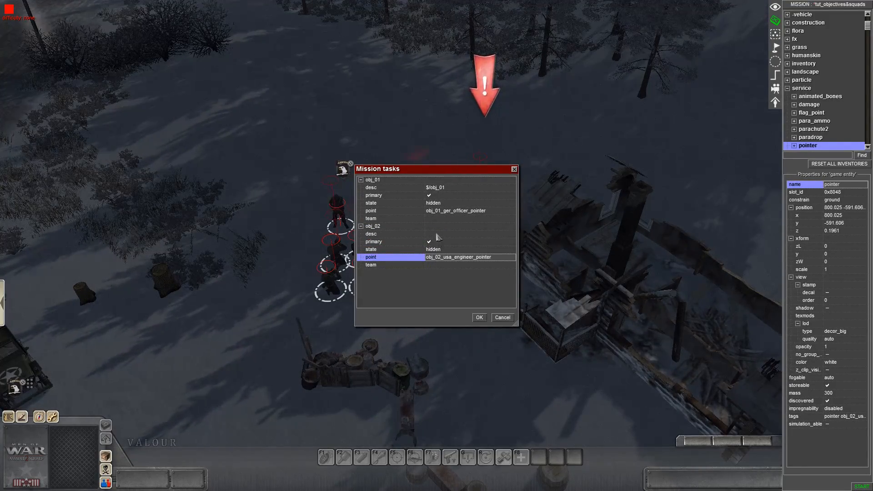
Step: Assign the obj_02 text as the obj_02 task's description and save the mission properties
{"action": "double_click", "coordinate": [436, 234]}
{"action": "left_click", "coordinate": [317, 208]}
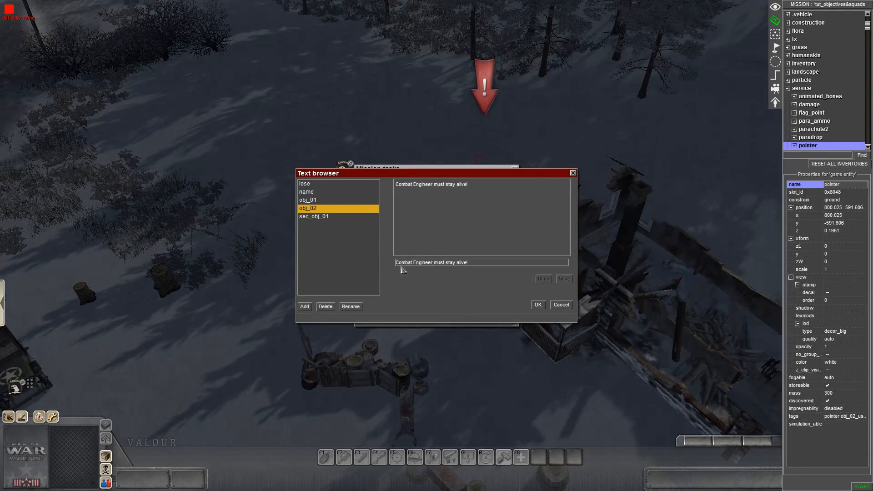
{"action": "key", "text": "Return"}
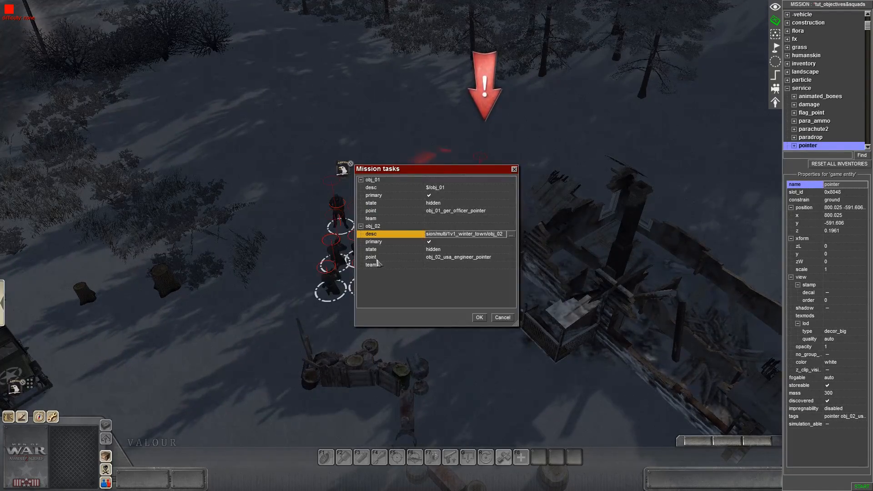
{"action": "left_click", "coordinate": [480, 319]}
{"action": "left_click", "coordinate": [480, 318]}
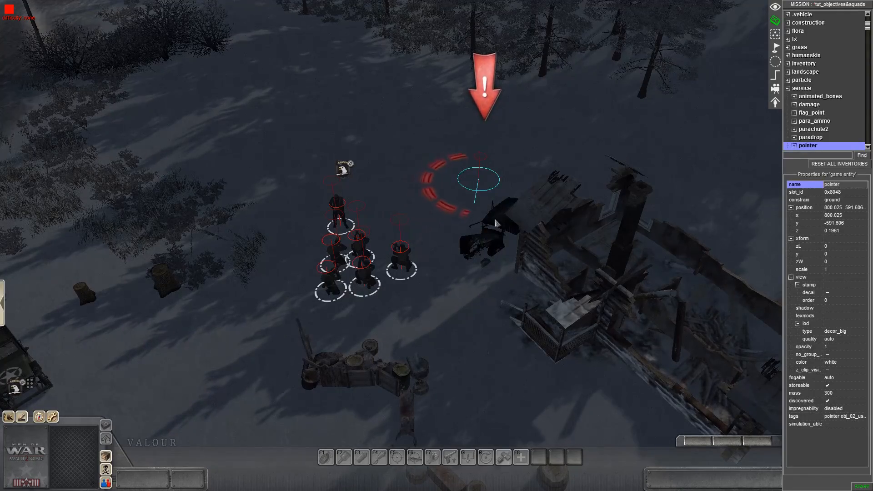
Step: Create a new trigger named americanside/pointer_setup/pointer_01
{"action": "left_click", "coordinate": [776, 75]}
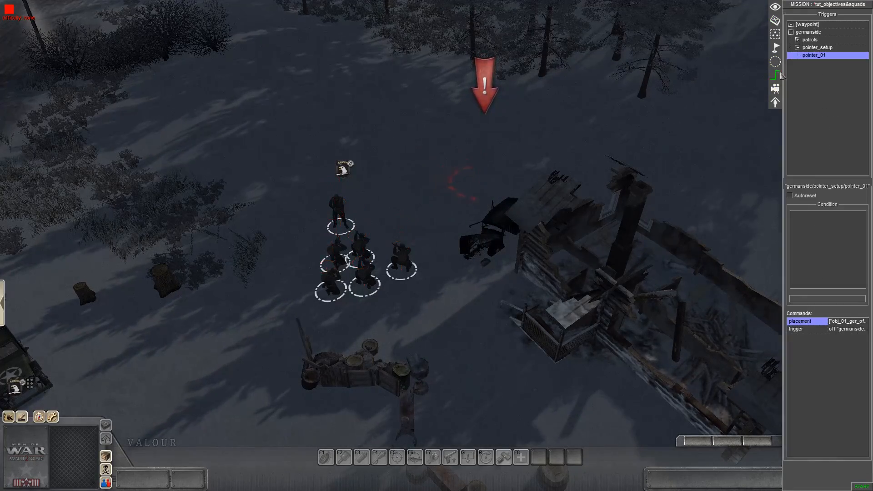
{"action": "left_click", "coordinate": [790, 32]}
{"action": "right_click", "coordinate": [811, 66]}
{"action": "left_click", "coordinate": [818, 70]}
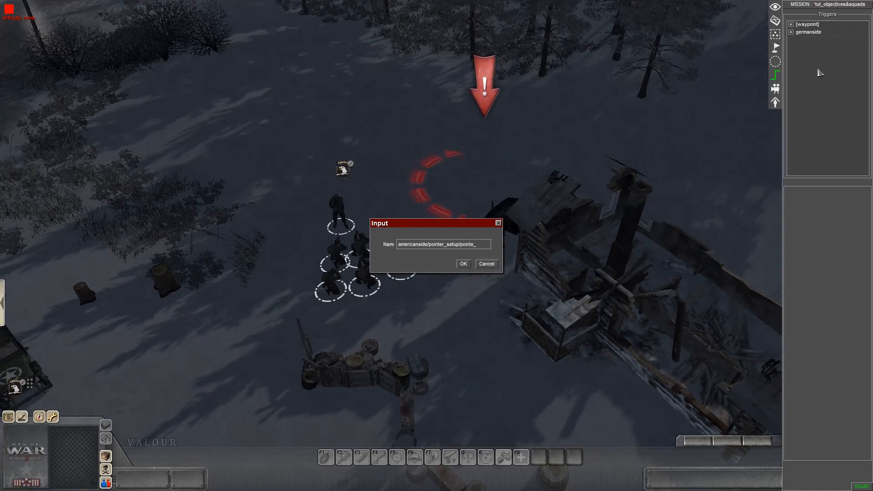
{"action": "type", "text": "1"}
{"action": "key", "text": "Return"}
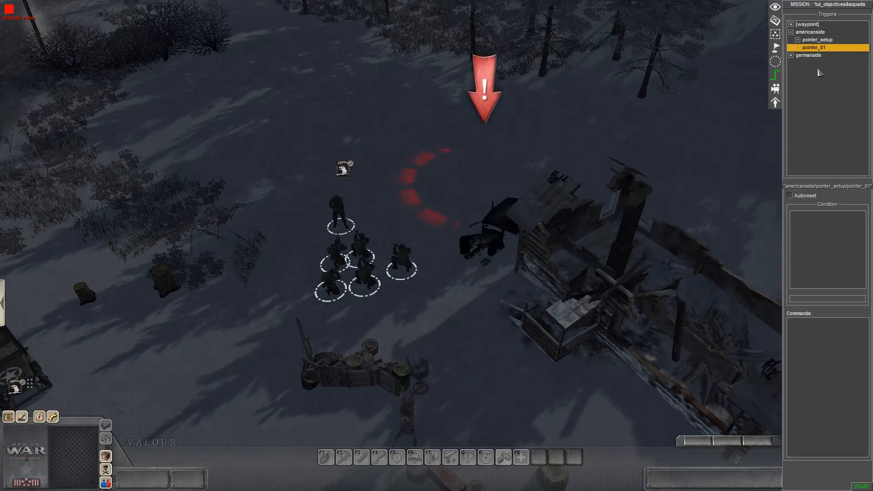
Step: Add a placement command to the American pointer_01 trigger, with its selector tag set to obj_02_usa_engineer_pointer
{"action": "double_click", "coordinate": [846, 338]}
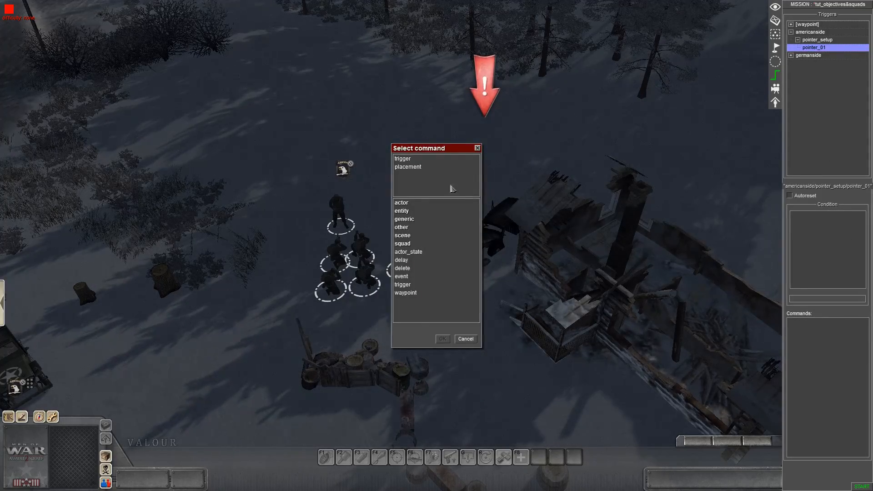
{"action": "double_click", "coordinate": [407, 166]}
{"action": "left_click", "coordinate": [481, 181]}
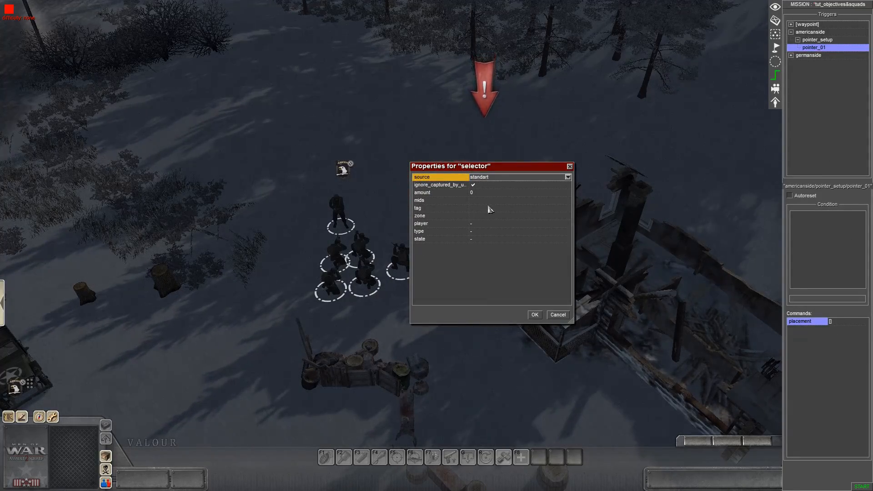
{"action": "left_click", "coordinate": [489, 208]}
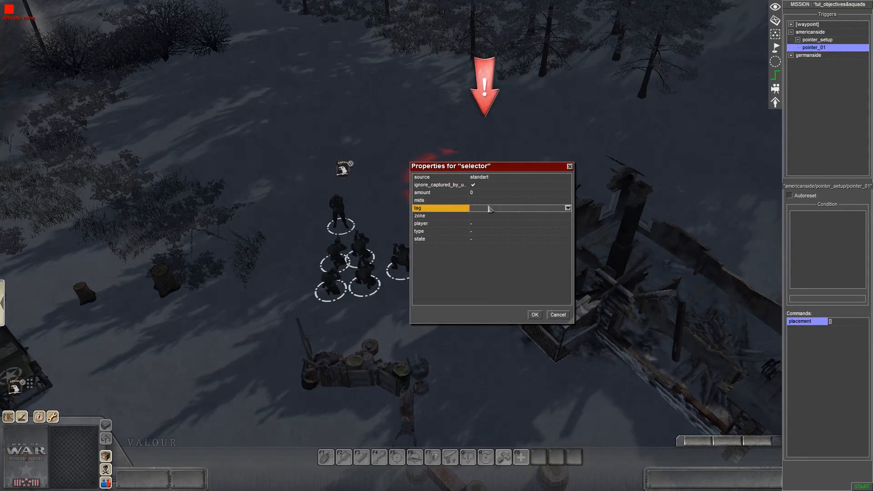
{"action": "left_click", "coordinate": [534, 315]}
Step: Set the placement command's target tag and target waypoint to obj_02_usa_engineer and save the command
{"action": "double_click", "coordinate": [483, 177]}
{"action": "left_click", "coordinate": [501, 210]}
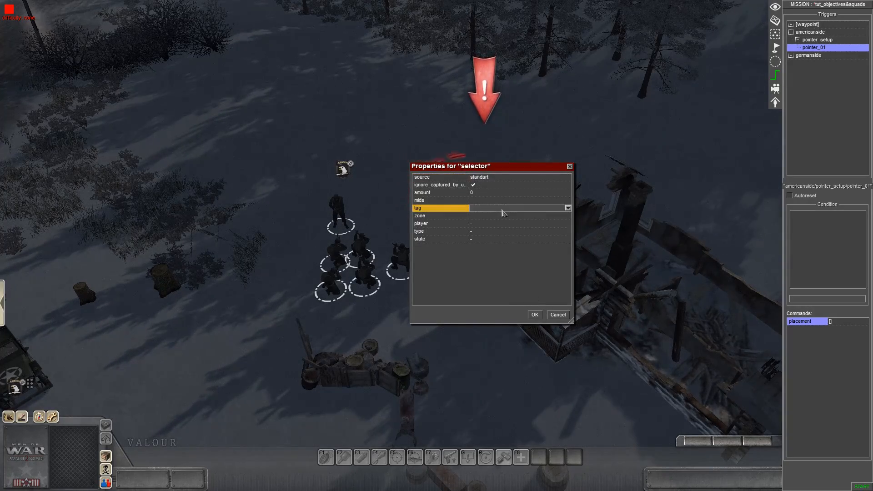
{"action": "left_click", "coordinate": [568, 208]}
{"action": "left_click", "coordinate": [494, 271]}
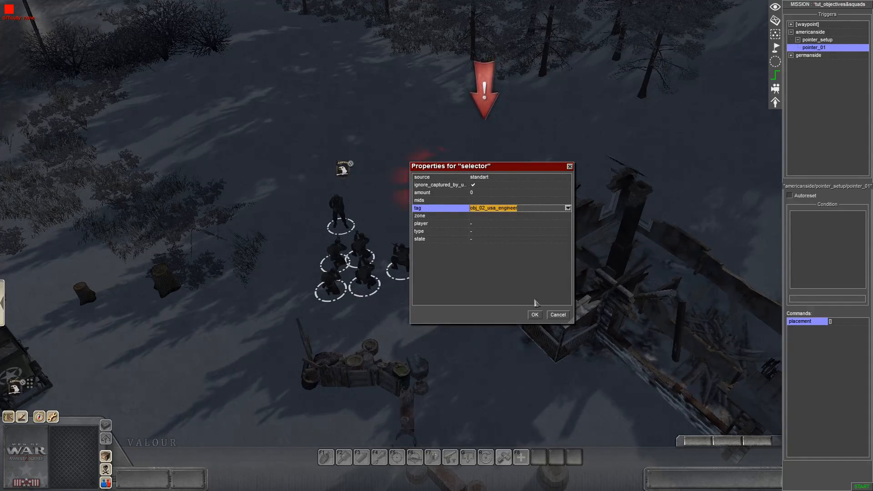
{"action": "left_click", "coordinate": [534, 314]}
{"action": "key", "text": "Down"}
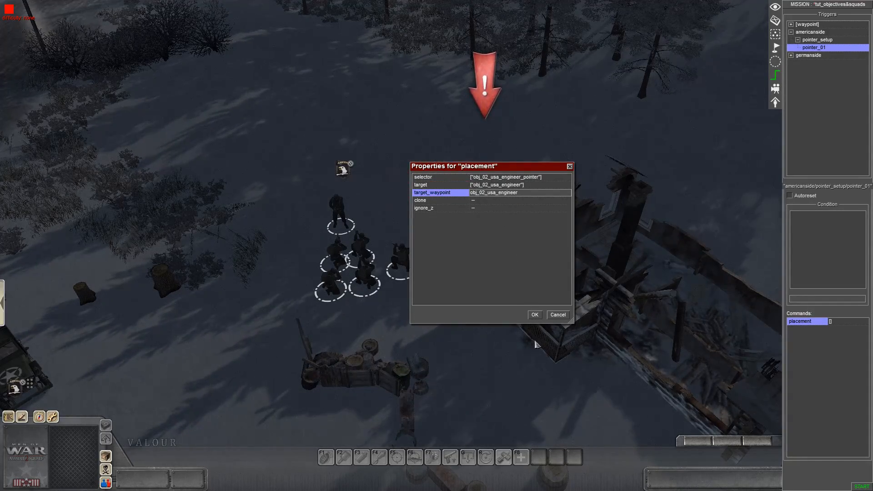
{"action": "left_click", "coordinate": [540, 316]}
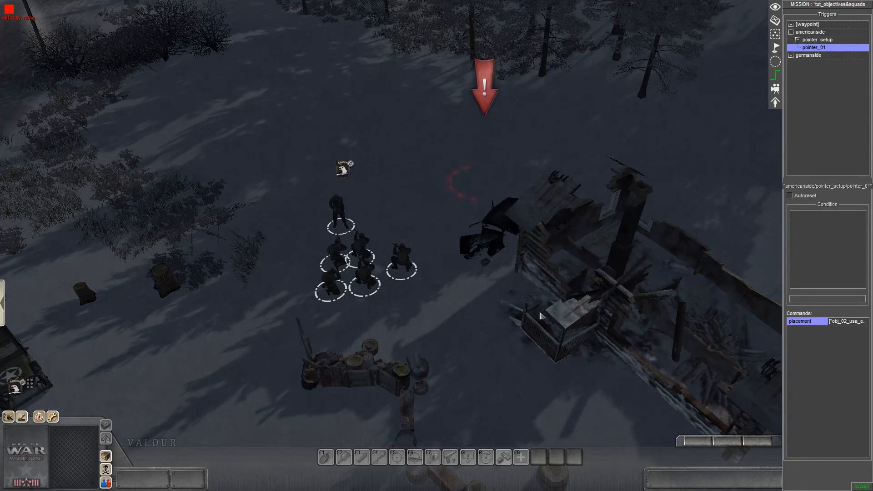
Step: Create a new trigger named americanside/objectives/obj_01
{"action": "left_click", "coordinate": [793, 33]}
{"action": "left_click", "coordinate": [791, 33]}
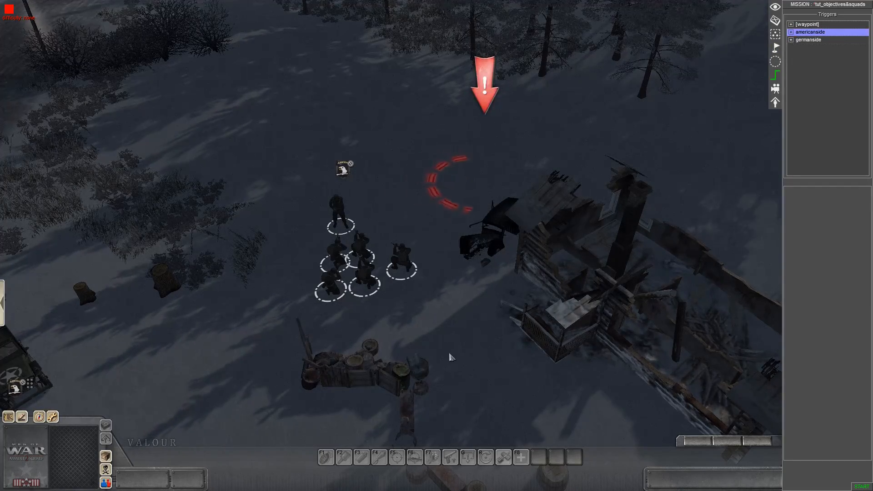
{"action": "left_click", "coordinate": [791, 32]}
{"action": "left_click", "coordinate": [797, 40]}
{"action": "left_click", "coordinate": [811, 48]}
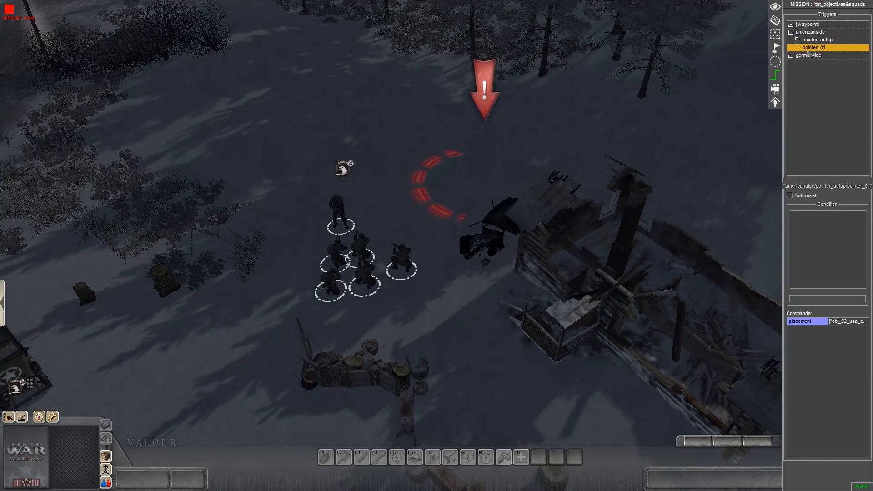
{"action": "right_click", "coordinate": [814, 49]}
{"action": "left_click", "coordinate": [820, 51]}
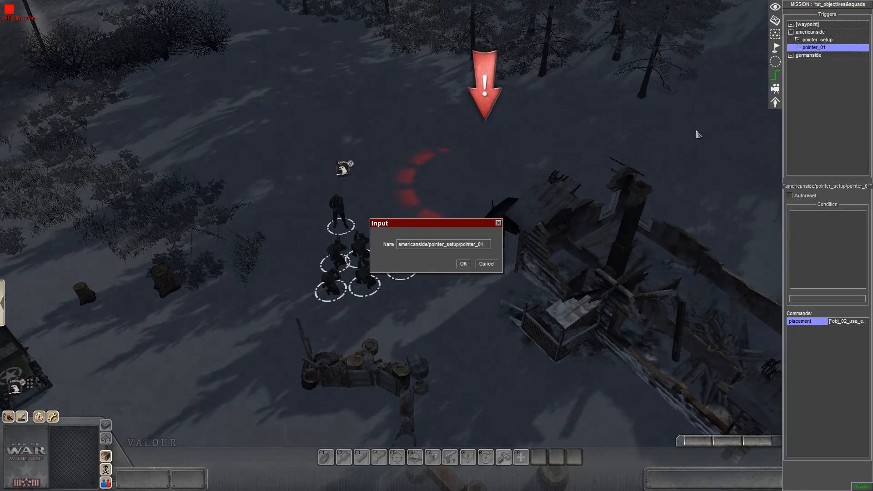
{"action": "key", "text": "BackSpace"}
{"action": "key", "text": "BackSpace"}
{"action": "key", "text": "BackSpace"}
{"action": "key", "text": "BackSpace"}
{"action": "key", "text": "BackSpace"}
{"action": "key", "text": "BackSpace"}
{"action": "key", "text": "BackSpace"}
{"action": "key", "text": "BackSpace"}
{"action": "key", "text": "BackSpace"}
{"action": "type", "text": "objectives/"}
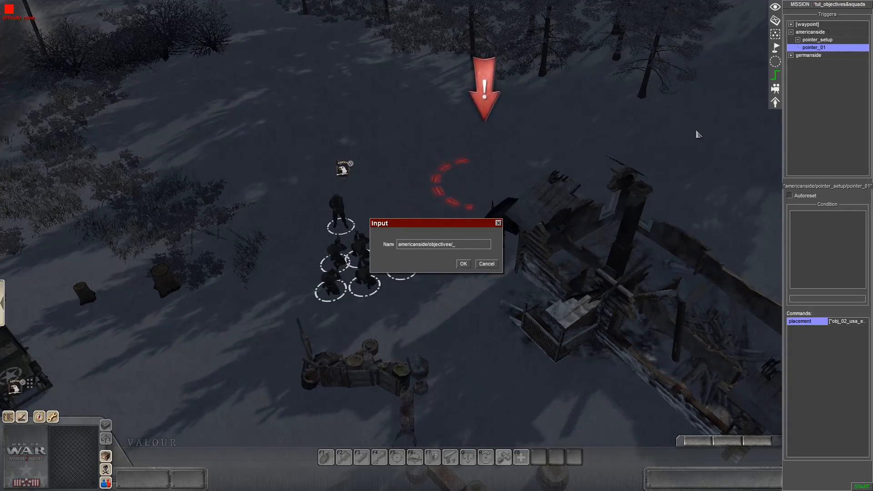
{"action": "type", "text": "obj_01"}
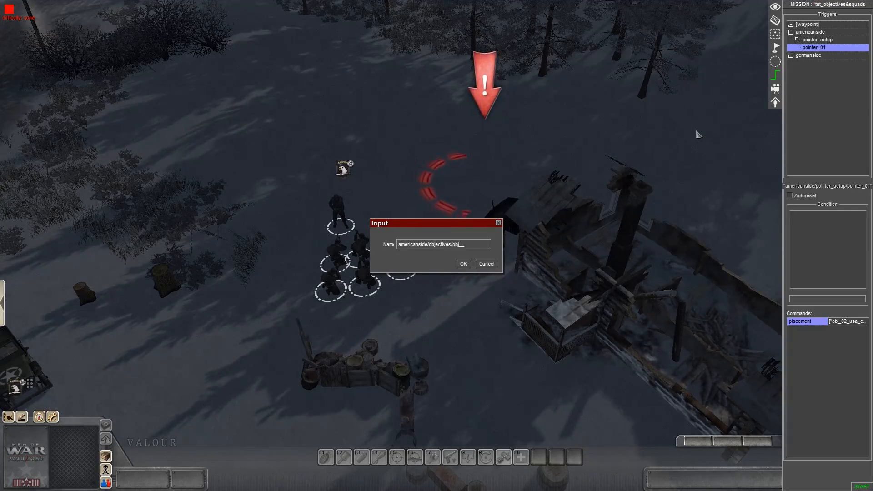
{"action": "key", "text": "Return"}
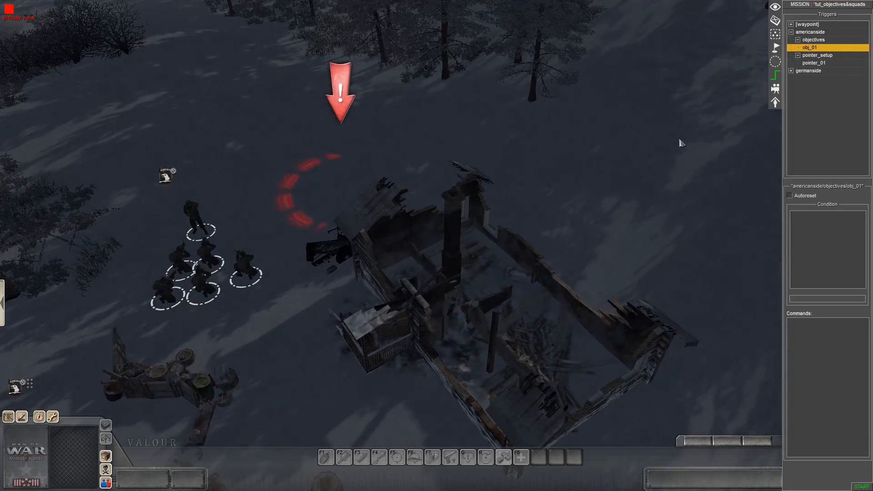
Step: Duplicate the American obj_01 trigger as americanside/objectives/obj_01_comp
{"action": "key", "text": "ctrl+c"}
{"action": "type", "text": "comp"}
{"action": "key", "text": "Return"}
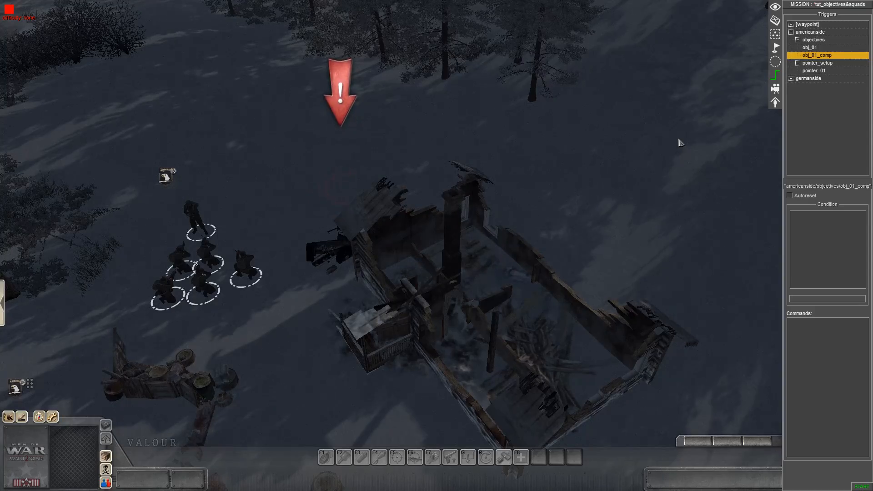
Step: Duplicate the obj_01_comp trigger as americanside/objectives/obj_01_fail
{"action": "key", "text": "ctrl+c"}
{"action": "key", "text": "BackSpace"}
{"action": "key", "text": "BackSpace"}
{"action": "key", "text": "BackSpace"}
{"action": "key", "text": "BackSpace"}
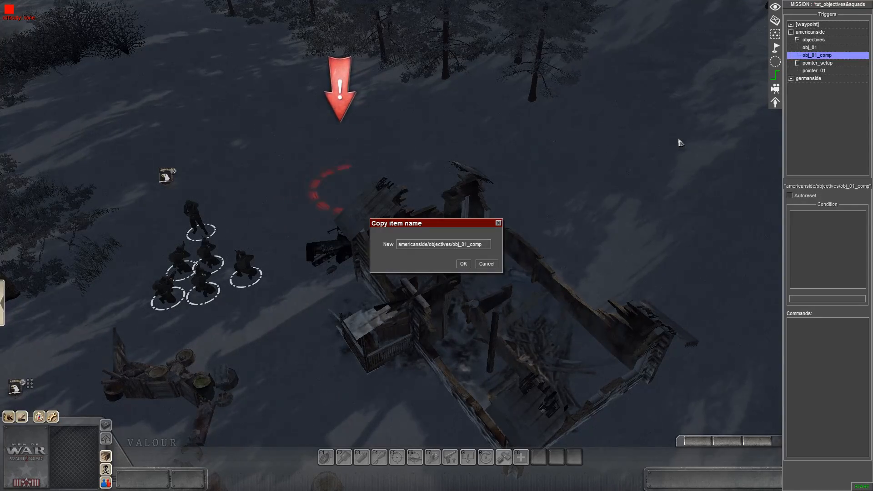
{"action": "type", "text": "fail_"}
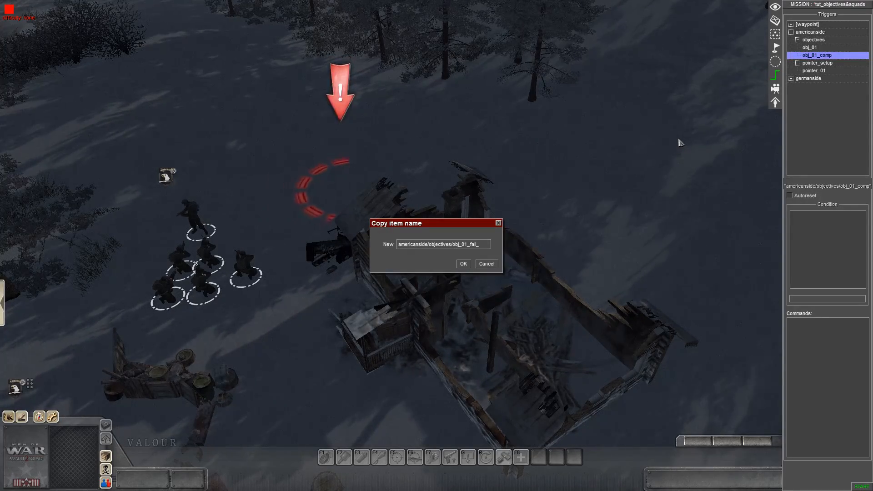
{"action": "key", "text": "Return"}
Step: Examine the American squad, the objective pointer and the ruined house on the map
{"action": "key", "text": "Left"}
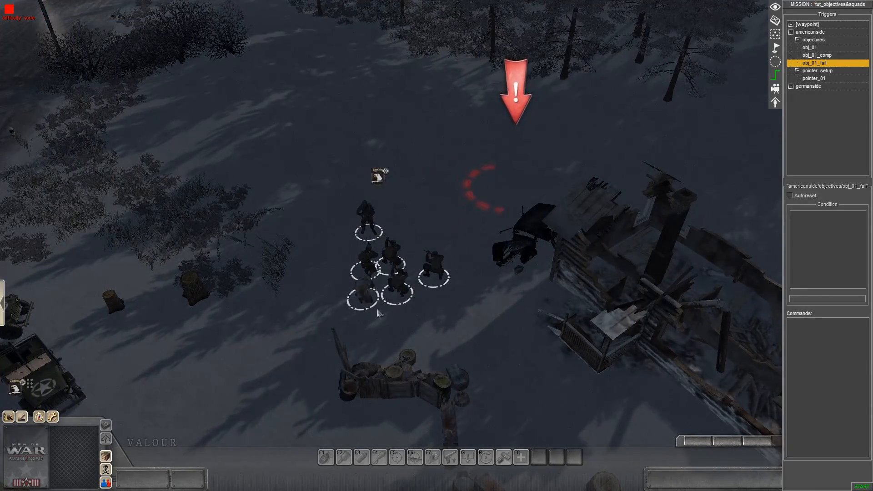
{"action": "scroll", "coordinate": [377, 313], "scroll_direction": "down", "scroll_amount": 5}
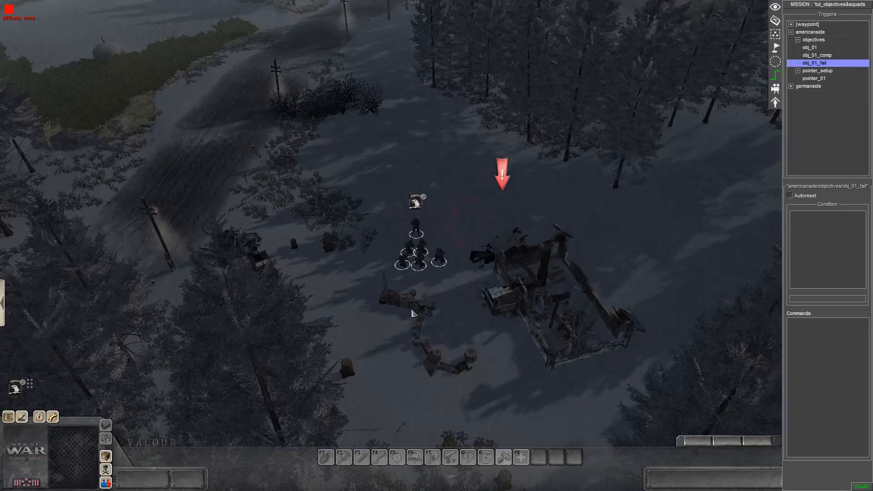
{"action": "scroll", "coordinate": [491, 286], "scroll_direction": "up", "scroll_amount": 5}
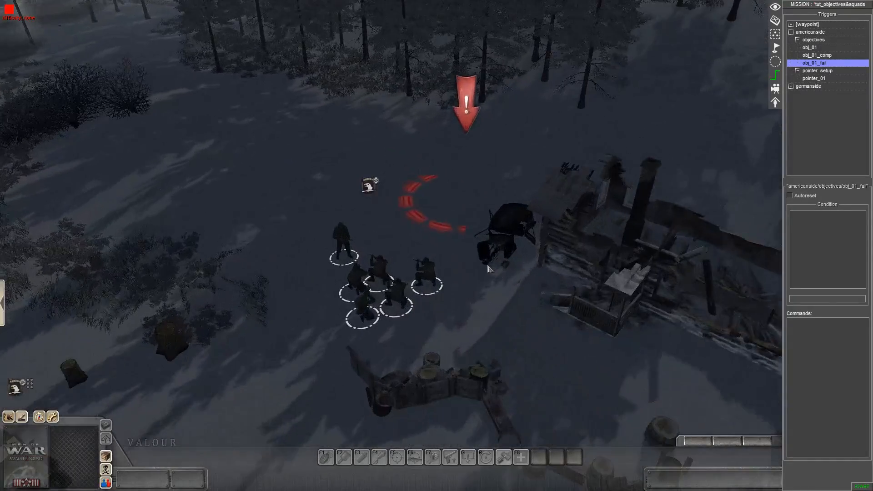
{"action": "scroll", "coordinate": [487, 269], "scroll_direction": "down", "scroll_amount": 3}
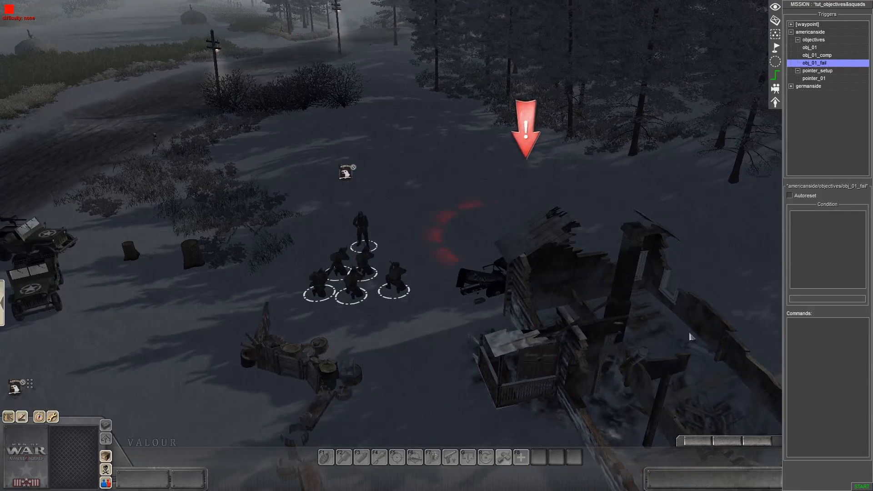
{"action": "scroll", "coordinate": [518, 185], "scroll_direction": "down", "scroll_amount": 3}
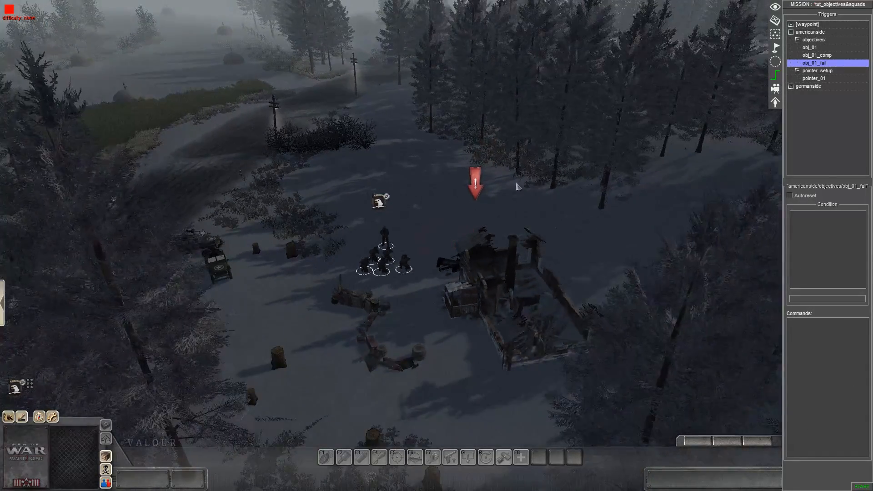
{"action": "middle_click_drag", "start_coordinate": [518, 186], "coordinate": [341, 136]}
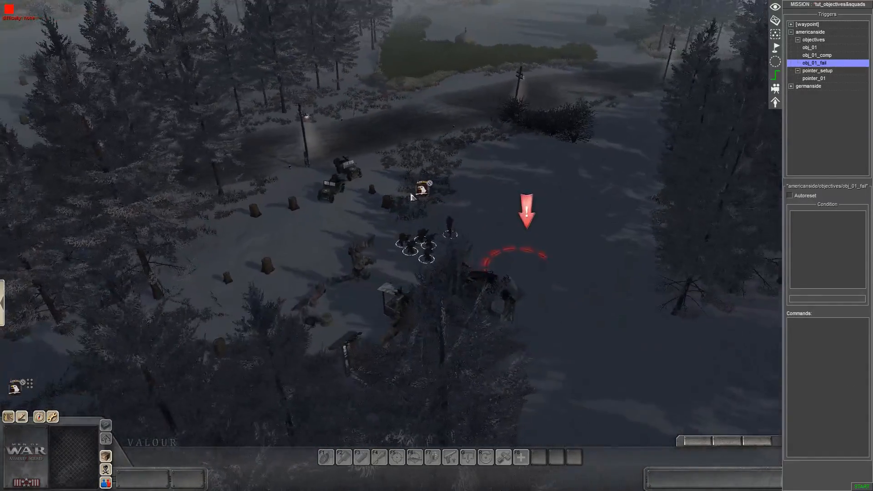
{"action": "scroll", "coordinate": [342, 5], "scroll_direction": "down", "scroll_amount": 1}
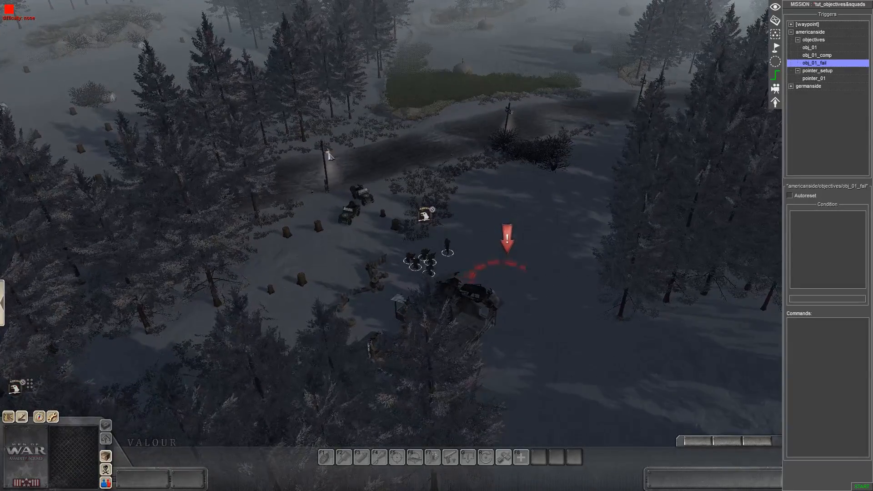
{"action": "middle_click_drag", "start_coordinate": [342, 5], "coordinate": [455, 147]}
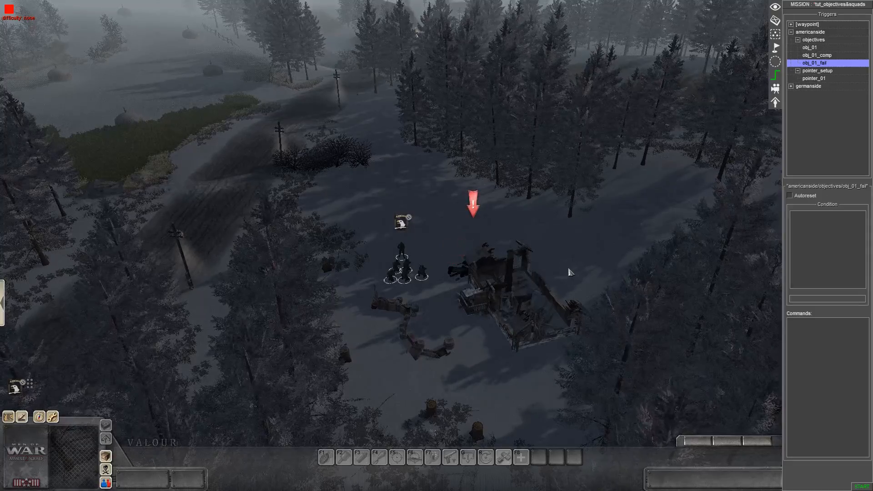
{"action": "scroll", "coordinate": [458, 281], "scroll_direction": "up", "scroll_amount": 3}
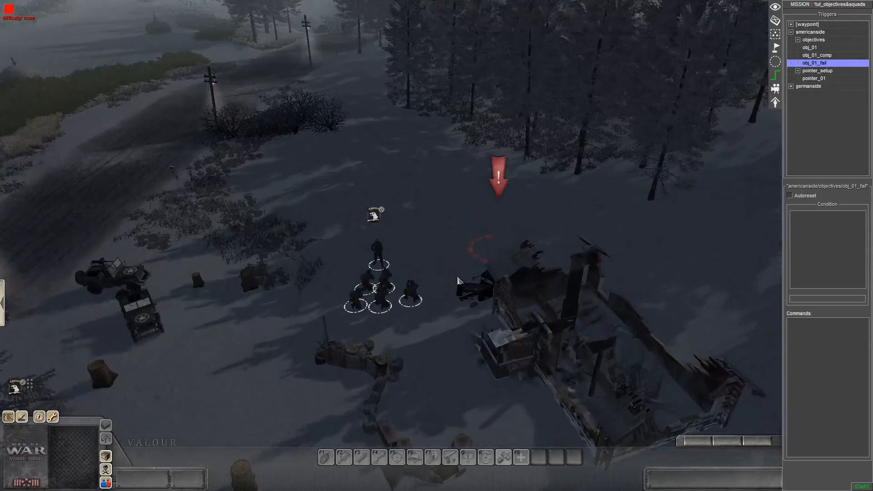
{"action": "scroll", "coordinate": [459, 280], "scroll_direction": "down", "scroll_amount": 5}
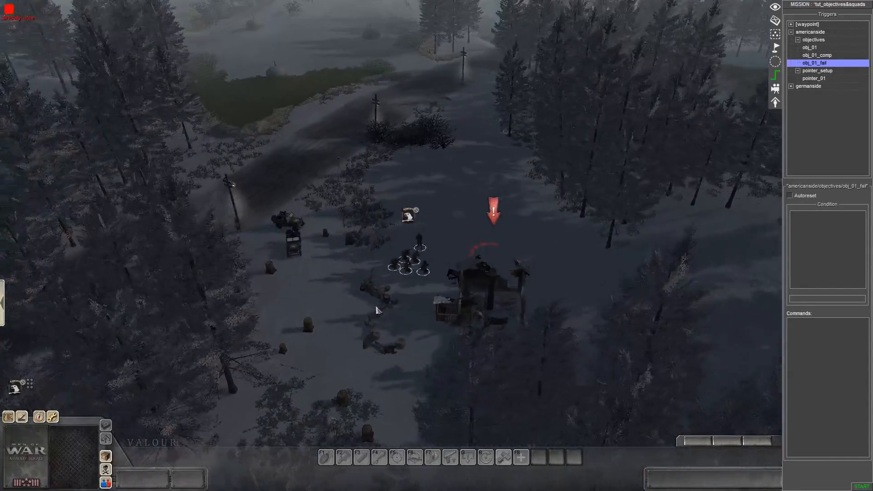
Step: Examine the terrain around the American position, along the road to the bridge and through the woods to the river
{"action": "middle_click_drag", "start_coordinate": [377, 311], "coordinate": [476, 215]}
{"action": "key", "text": "Up"}
{"action": "key", "text": "Up"}
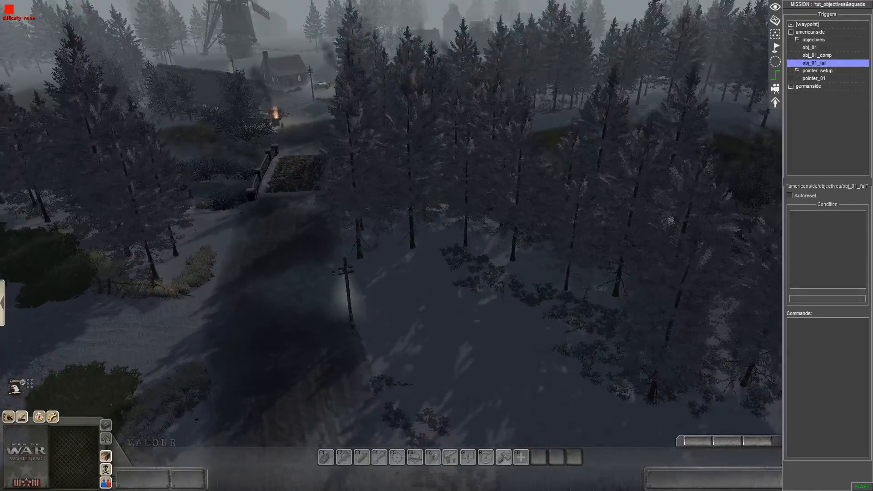
{"action": "key", "text": "Down"}
{"action": "middle_click_drag", "start_coordinate": [732, 274], "coordinate": [473, 85]}
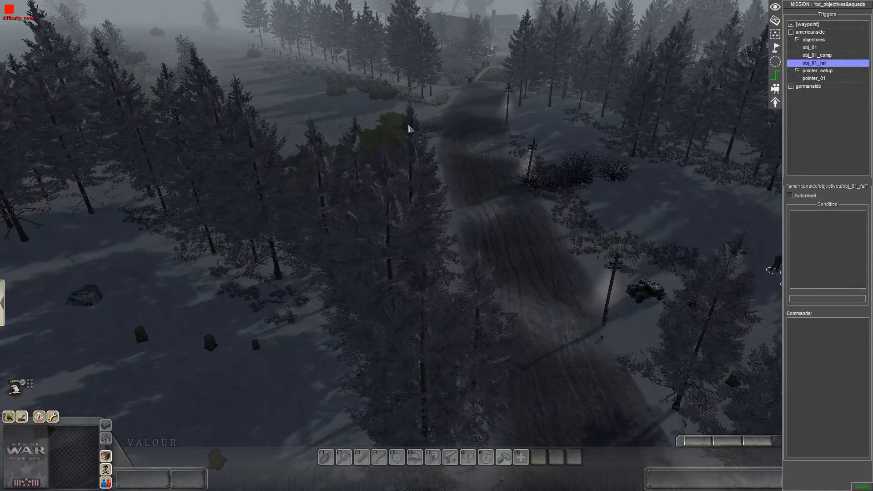
{"action": "middle_click_drag", "start_coordinate": [571, 160], "coordinate": [489, 239]}
{"action": "key", "text": "Up"}
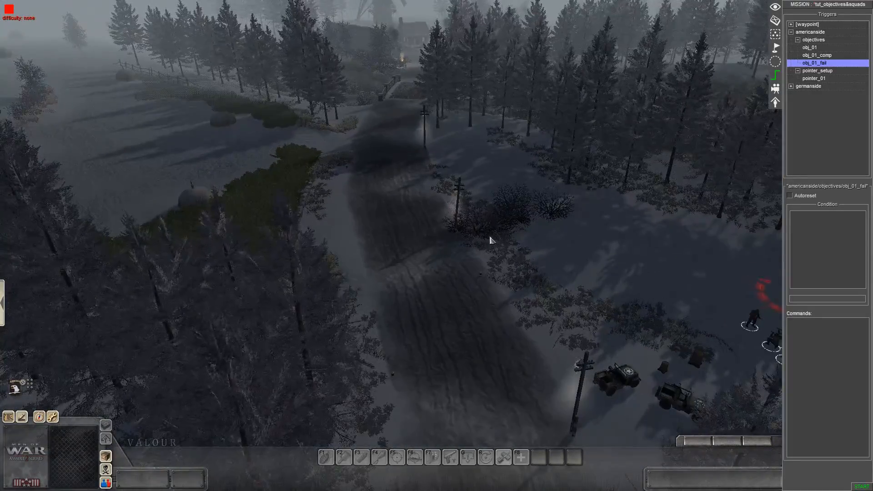
{"action": "key", "text": "Up"}
{"action": "key", "text": "Up"}
{"action": "middle_click_drag", "start_coordinate": [415, 68], "coordinate": [514, 286]}
{"action": "key", "text": "Right"}
{"action": "key", "text": "Right"}
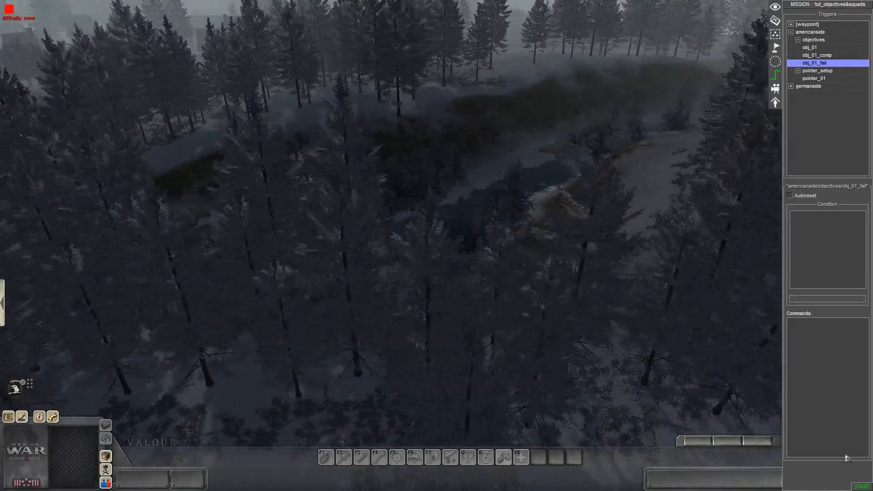
{"action": "key", "text": "Up"}
{"action": "middle_click_drag", "start_coordinate": [627, 245], "coordinate": [539, 282]}
Step: Inspect the soldiers of the American squad beside the wrecked vehicle and the objective pointer
{"action": "scroll", "coordinate": [538, 282], "scroll_direction": "up", "scroll_amount": 5}
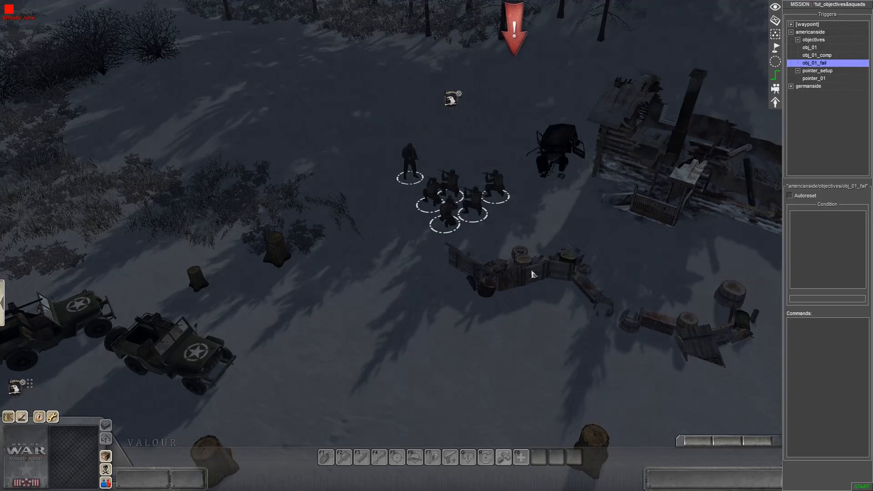
{"action": "scroll", "coordinate": [532, 274], "scroll_direction": "down", "scroll_amount": 8}
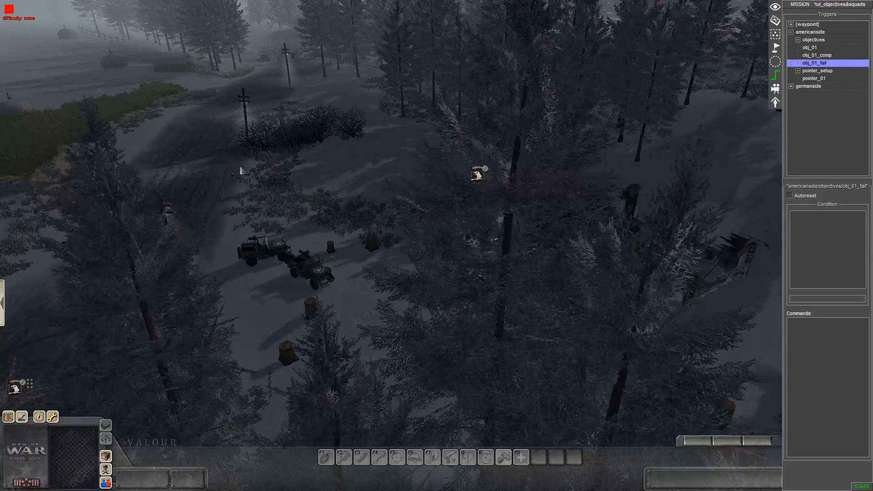
{"action": "scroll", "coordinate": [420, 160], "scroll_direction": "up", "scroll_amount": 5}
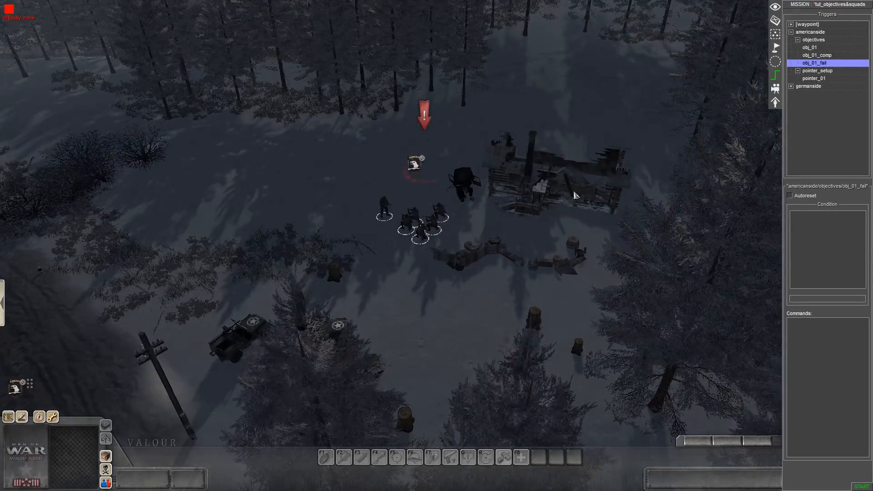
{"action": "scroll", "coordinate": [573, 196], "scroll_direction": "up", "scroll_amount": 4}
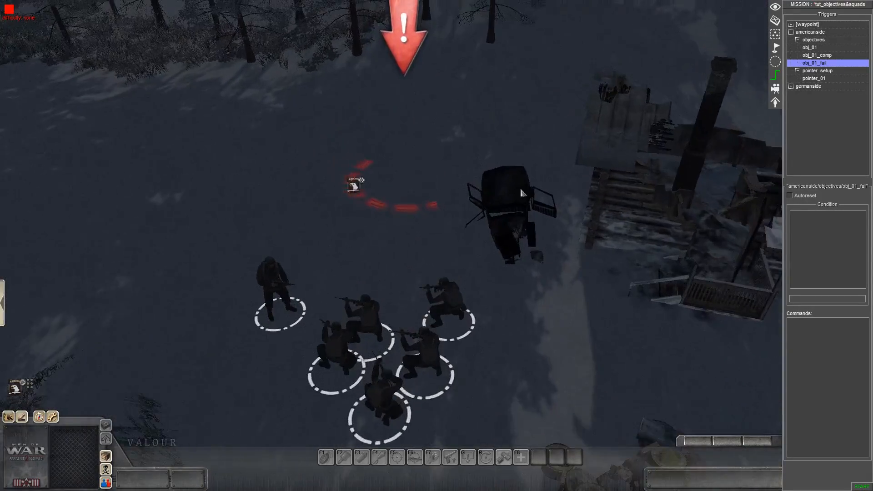
{"action": "scroll", "coordinate": [521, 193], "scroll_direction": "down", "scroll_amount": 6}
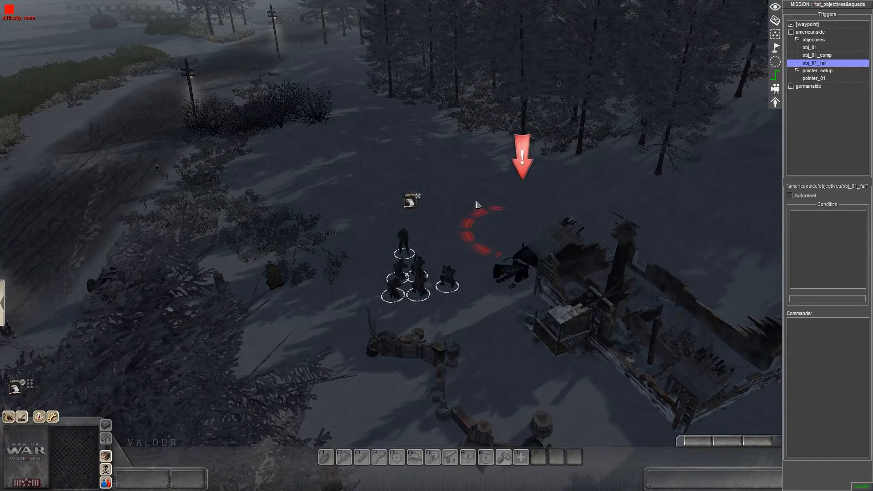
{"action": "scroll", "coordinate": [442, 224], "scroll_direction": "up", "scroll_amount": 4}
{"action": "left_click_drag", "start_coordinate": [264, 180], "coordinate": [533, 359]}
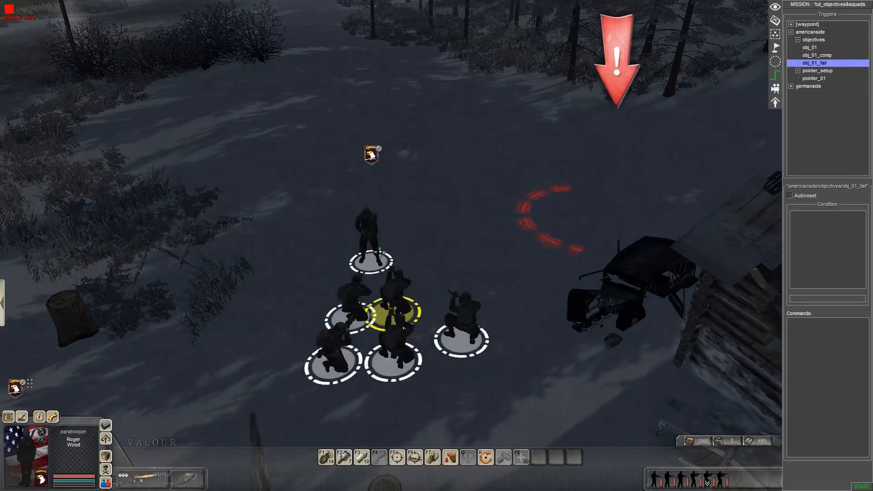
{"action": "scroll", "coordinate": [369, 199], "scroll_direction": "down", "scroll_amount": 8}
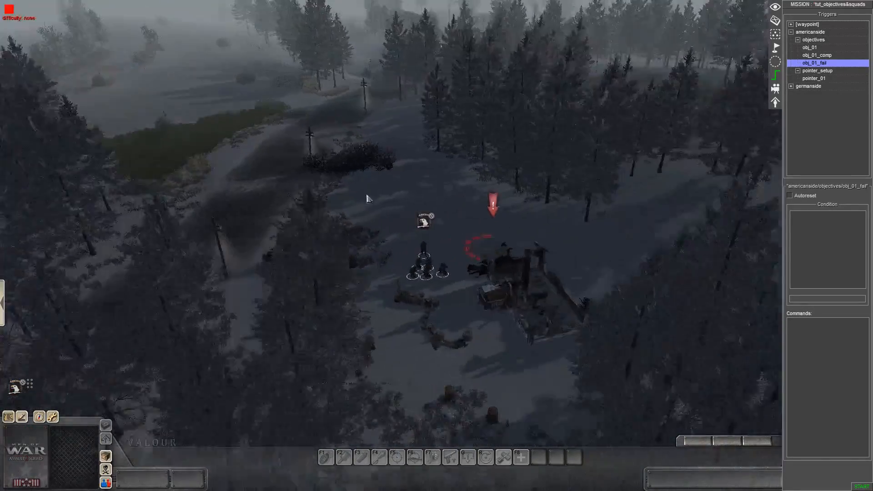
{"action": "scroll", "coordinate": [368, 199], "scroll_direction": "up", "scroll_amount": 7}
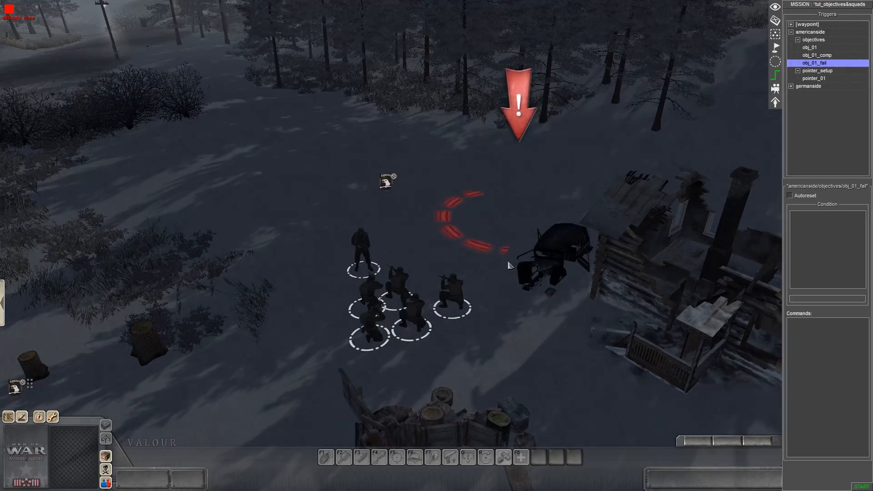
Step: Add a delay command to the American obj_01 trigger and set its time to 1.5
{"action": "left_click", "coordinate": [809, 48]}
{"action": "right_click", "coordinate": [814, 320]}
{"action": "left_click", "coordinate": [822, 324]}
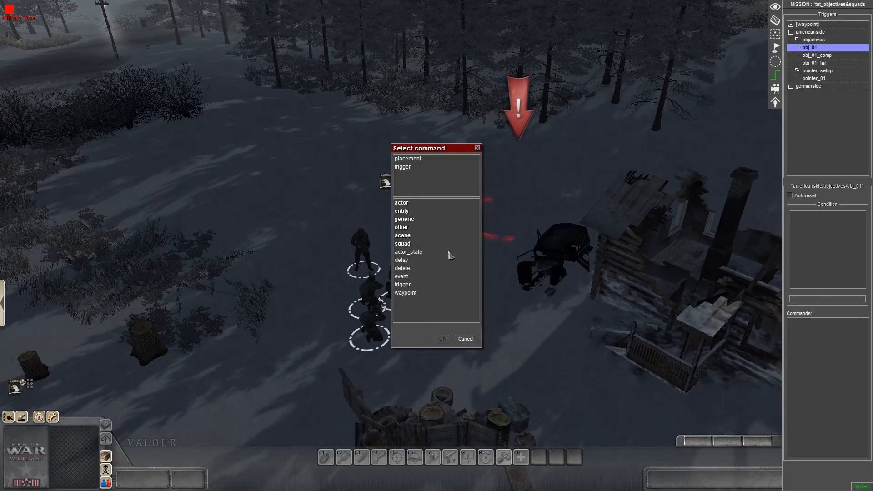
{"action": "double_click", "coordinate": [404, 263]}
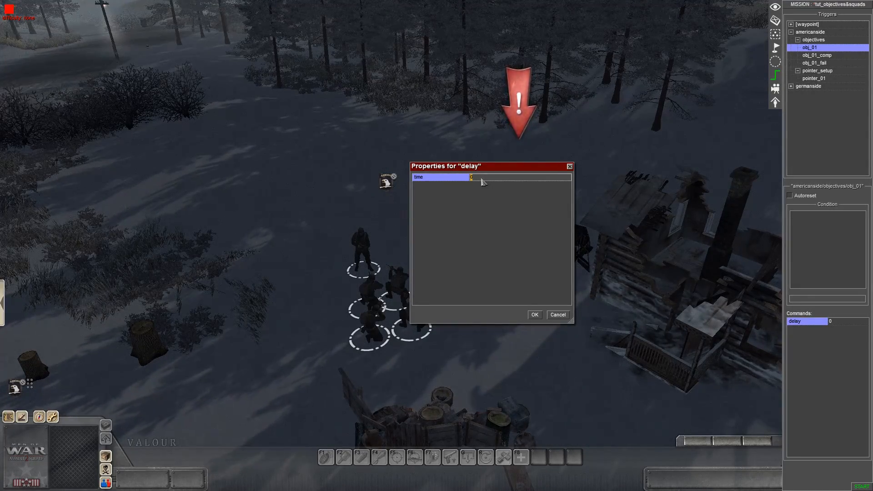
{"action": "key", "text": "Return"}
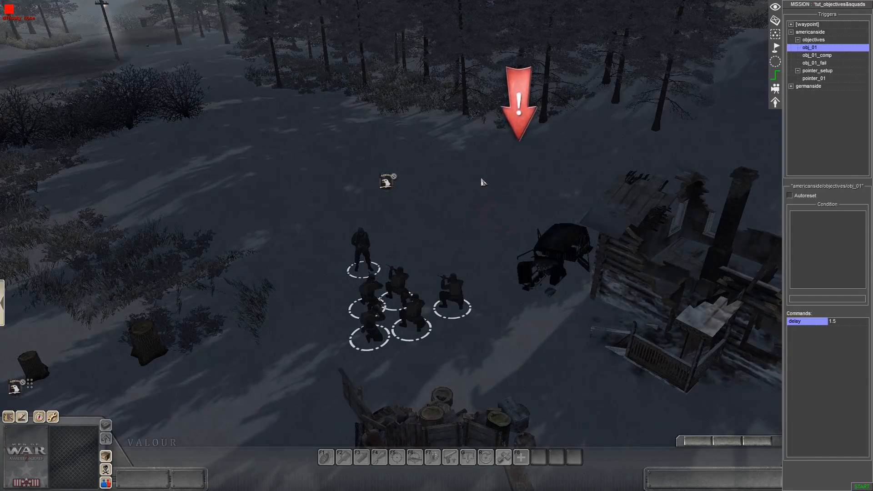
Step: Add a task command to the obj_01 trigger after the delay, with task obj_01 and state S
{"action": "double_click", "coordinate": [799, 340]}
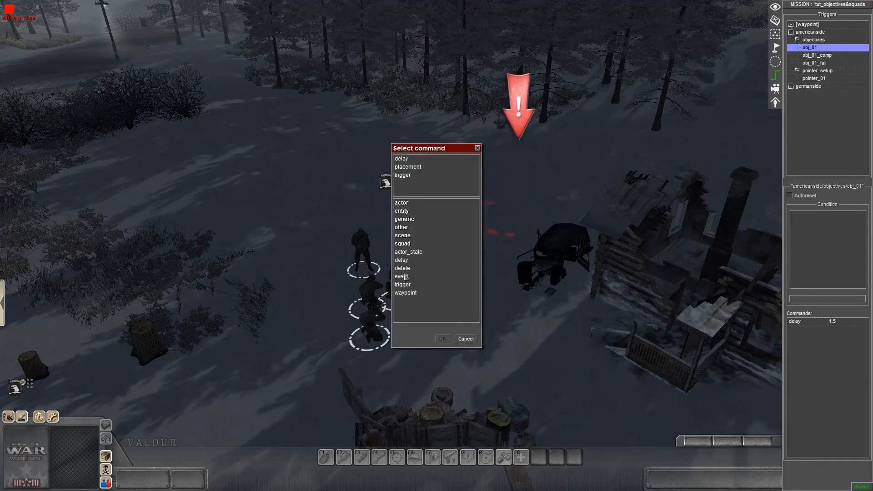
{"action": "left_click", "coordinate": [406, 236]}
{"action": "scroll", "coordinate": [412, 278], "scroll_direction": "down", "scroll_amount": 3}
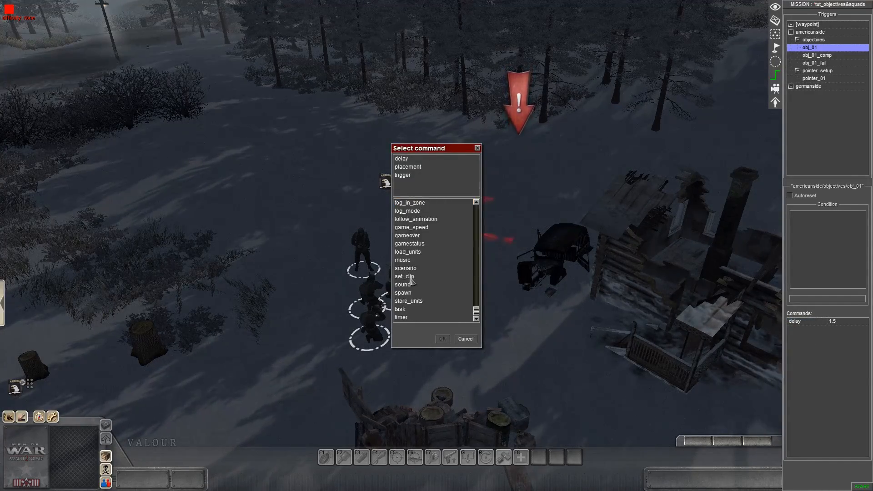
{"action": "double_click", "coordinate": [405, 310]}
{"action": "left_click", "coordinate": [480, 178]}
{"action": "left_click", "coordinate": [480, 186]}
{"action": "left_click", "coordinate": [535, 315]}
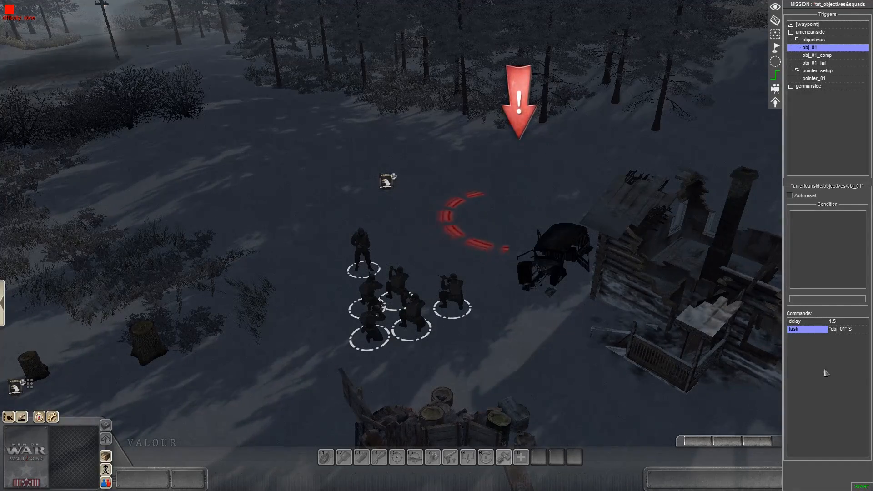
Step: Add a sound command to the obj_01 trigger that plays the mission sound task_new
{"action": "double_click", "coordinate": [832, 361]}
{"action": "left_click", "coordinate": [406, 236]}
{"action": "scroll", "coordinate": [419, 311], "scroll_direction": "down", "scroll_amount": 5}
{"action": "double_click", "coordinate": [403, 285]}
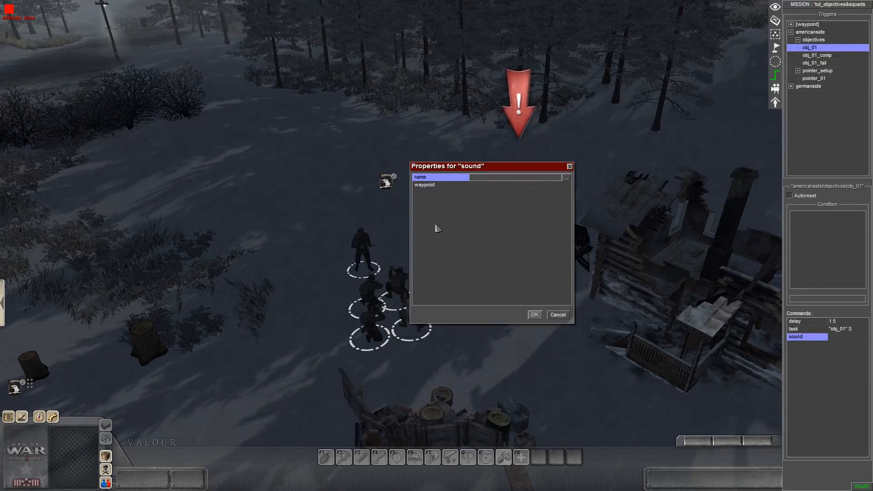
{"action": "double_click", "coordinate": [491, 180]}
{"action": "double_click", "coordinate": [404, 258]}
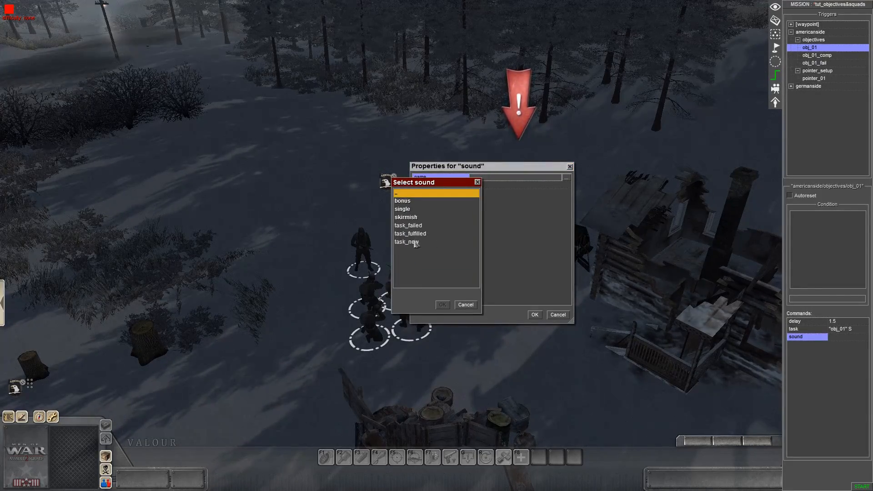
{"action": "double_click", "coordinate": [409, 242]}
{"action": "left_click", "coordinate": [535, 314]}
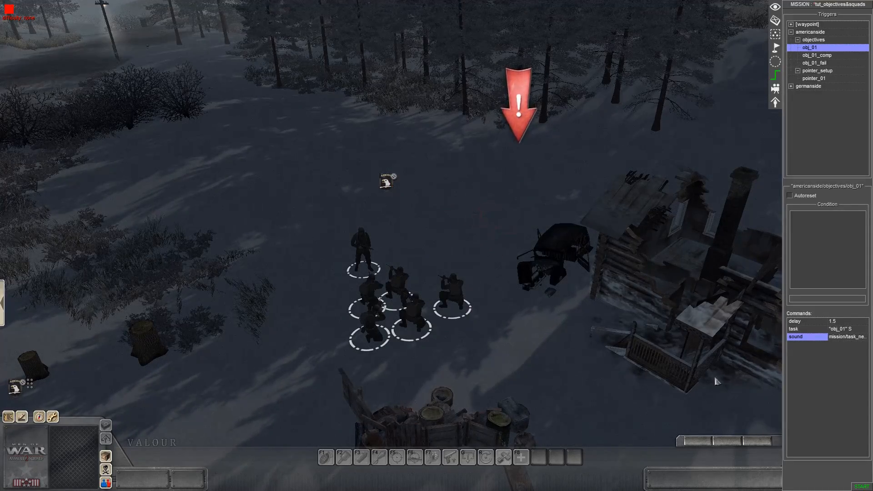
Step: Add an entities condition to the American obj_01_comp trigger, with state not dead and count == 0
{"action": "left_click", "coordinate": [817, 55]}
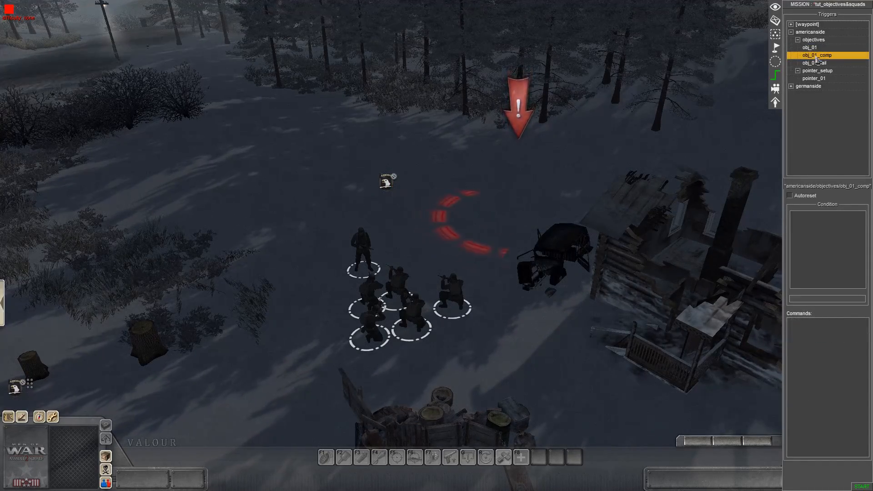
{"action": "right_click", "coordinate": [814, 235]}
{"action": "left_click", "coordinate": [825, 243]}
{"action": "double_click", "coordinate": [825, 216]}
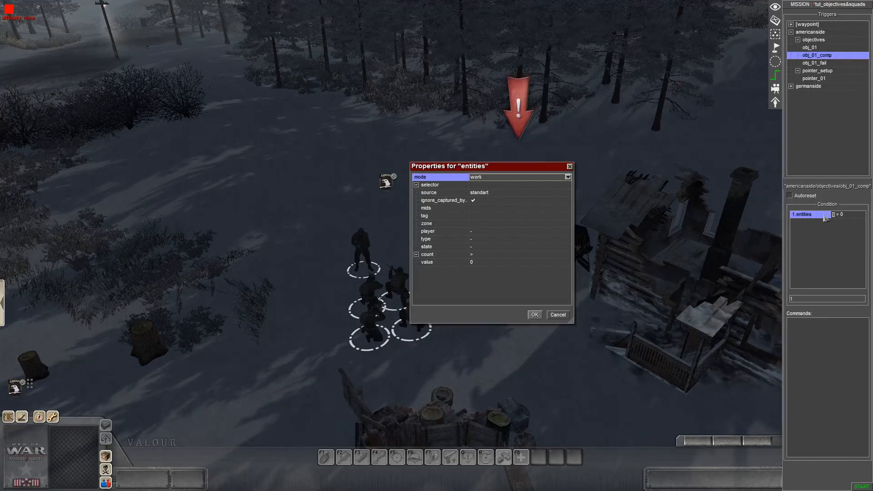
{"action": "left_click", "coordinate": [478, 247]}
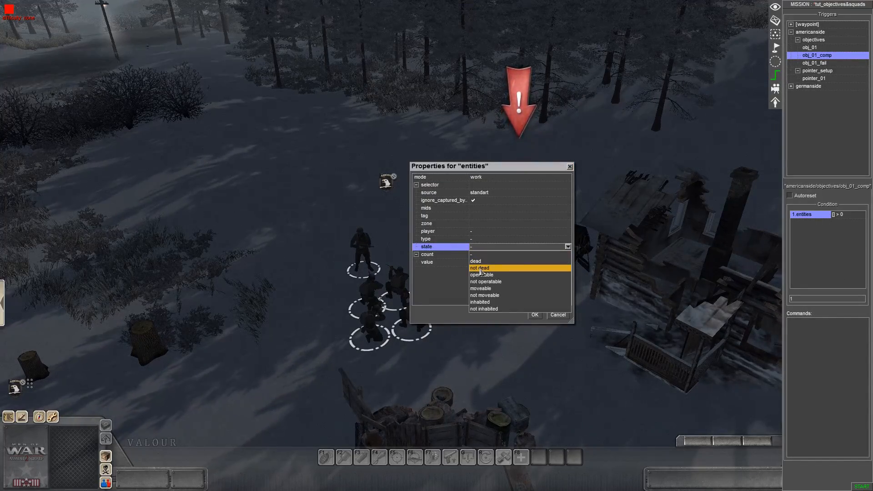
{"action": "left_click", "coordinate": [480, 268]}
{"action": "left_click", "coordinate": [478, 255]}
{"action": "left_click", "coordinate": [477, 262]}
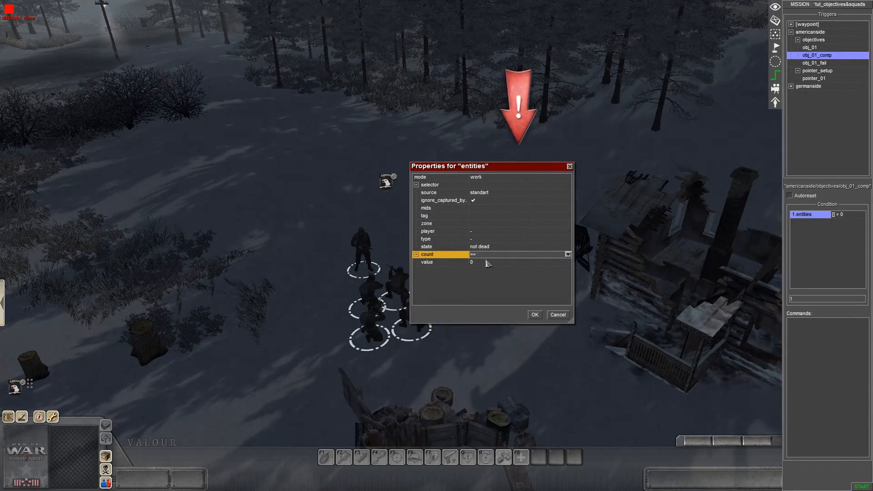
Step: Set the entities condition's tag to obj_01_ger_officer and accept its properties
{"action": "left_click", "coordinate": [481, 223]}
{"action": "left_click", "coordinate": [499, 216]}
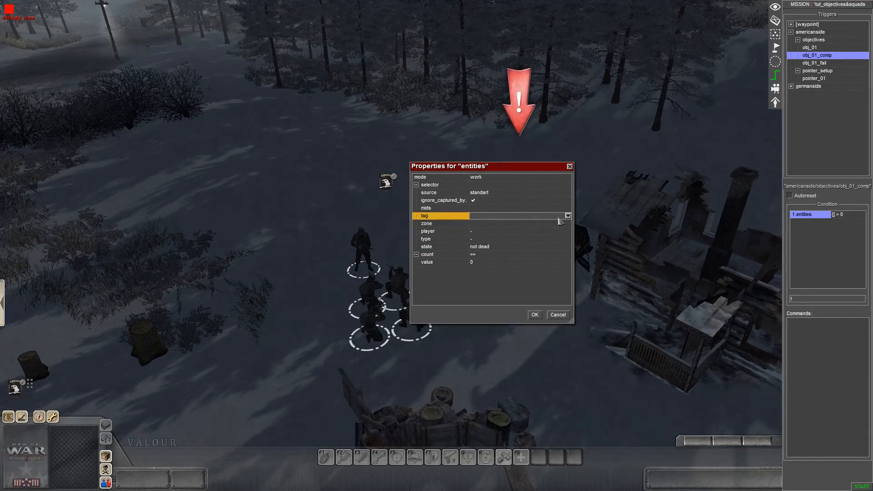
{"action": "left_click", "coordinate": [568, 216]}
{"action": "left_click", "coordinate": [499, 263]}
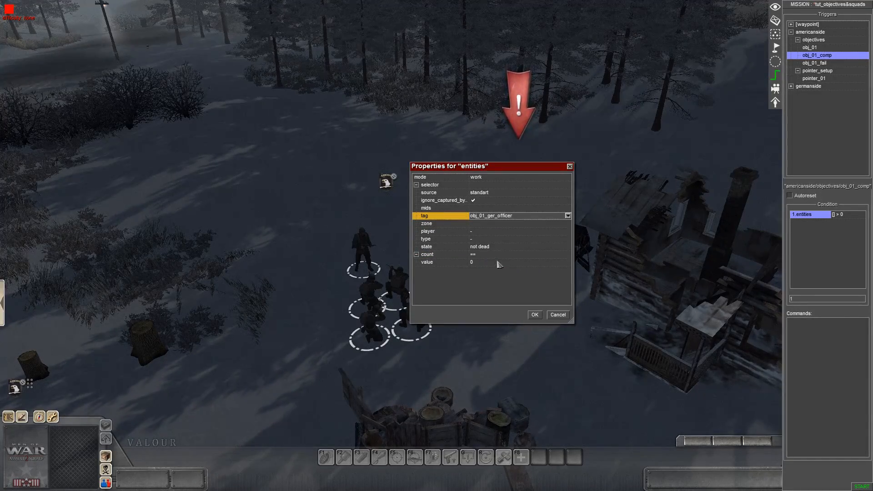
{"action": "left_click", "coordinate": [533, 314]}
Step: Add a delay command to the obj_01_comp trigger and set its time to 1.5
{"action": "right_click", "coordinate": [802, 332]}
{"action": "left_click", "coordinate": [816, 337]}
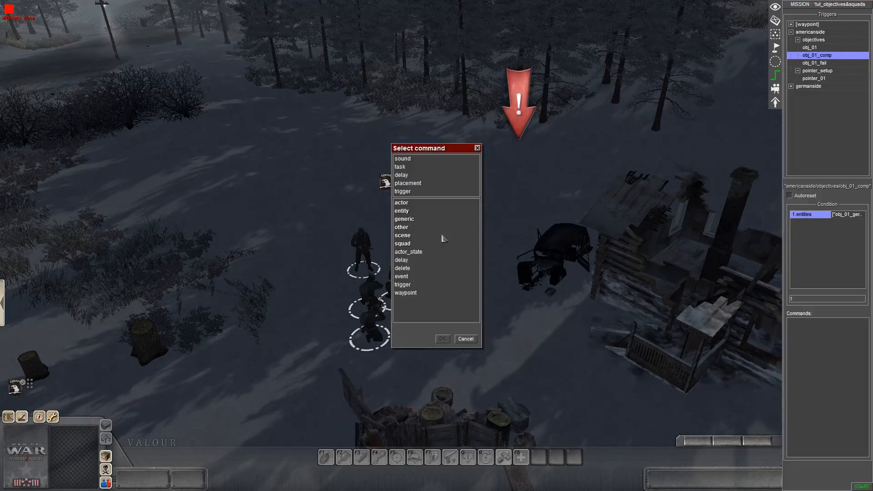
{"action": "double_click", "coordinate": [401, 175]}
{"action": "left_click", "coordinate": [485, 178]}
{"action": "type", "text": "1.5"}
{"action": "key", "text": "Return"}
Step: Add a task command to the obj_01_comp trigger, with task obj_01 and state complete
{"action": "right_click", "coordinate": [802, 331]}
{"action": "left_click", "coordinate": [813, 335]}
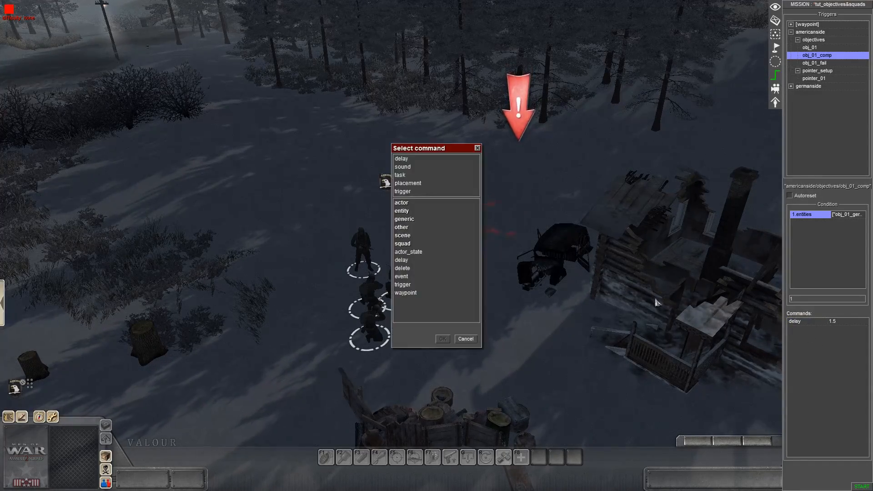
{"action": "double_click", "coordinate": [408, 175]}
{"action": "left_click", "coordinate": [484, 186]}
{"action": "left_click", "coordinate": [483, 205]}
{"action": "left_click", "coordinate": [483, 178]}
{"action": "left_click", "coordinate": [481, 191]}
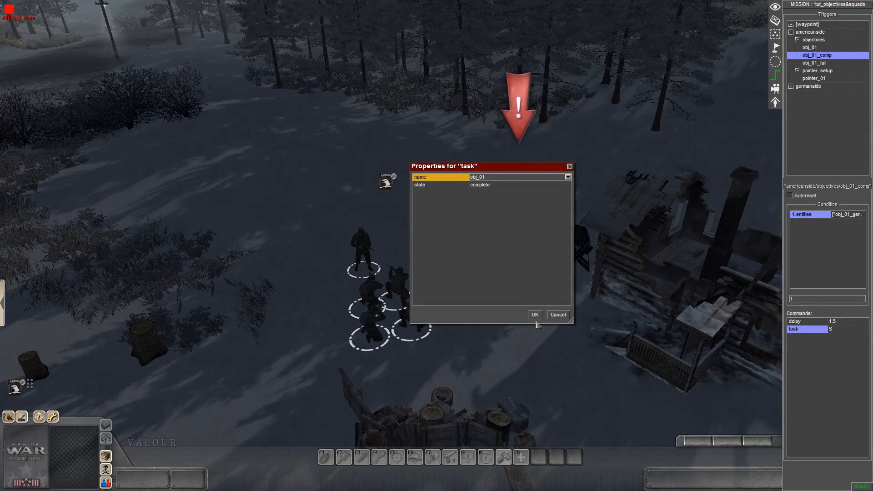
{"action": "left_click", "coordinate": [534, 315]}
Step: Add a sound command to the obj_01_comp trigger that plays the mission sound whose name begins with task_ful
{"action": "right_click", "coordinate": [809, 356]}
{"action": "left_click", "coordinate": [820, 360]}
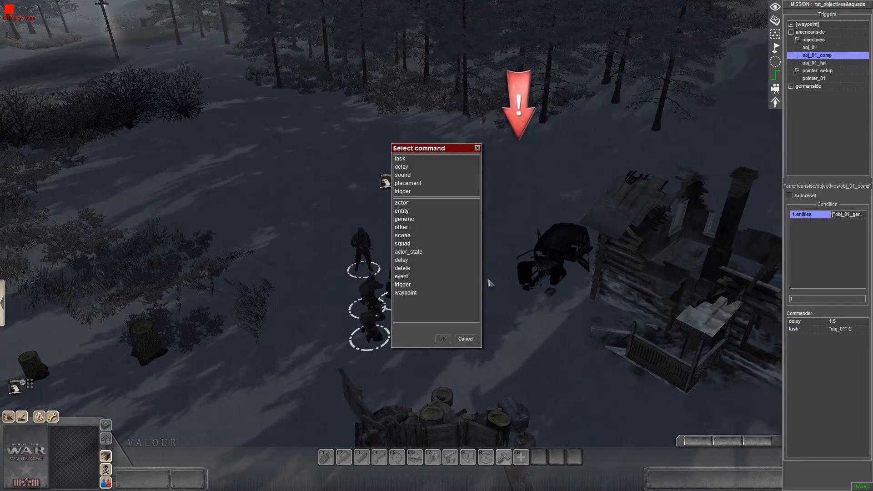
{"action": "double_click", "coordinate": [405, 176]}
{"action": "left_click", "coordinate": [476, 178]}
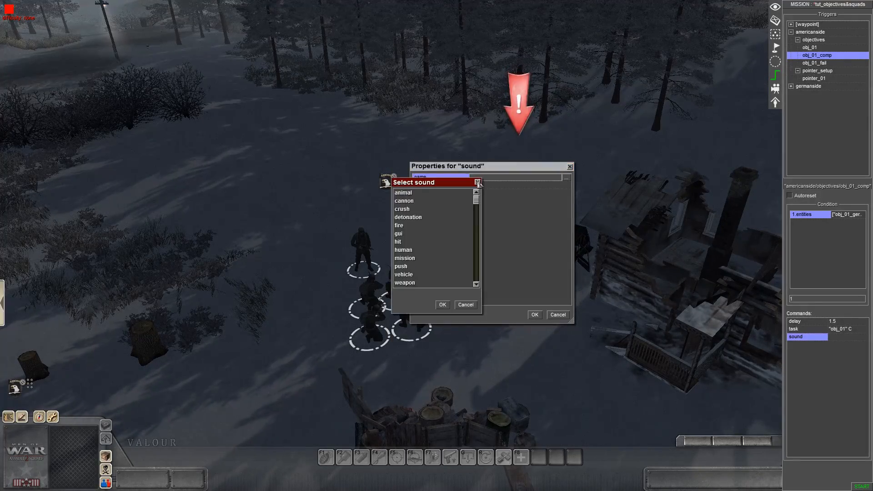
{"action": "double_click", "coordinate": [404, 258]}
{"action": "double_click", "coordinate": [409, 234]}
{"action": "left_click", "coordinate": [534, 315]}
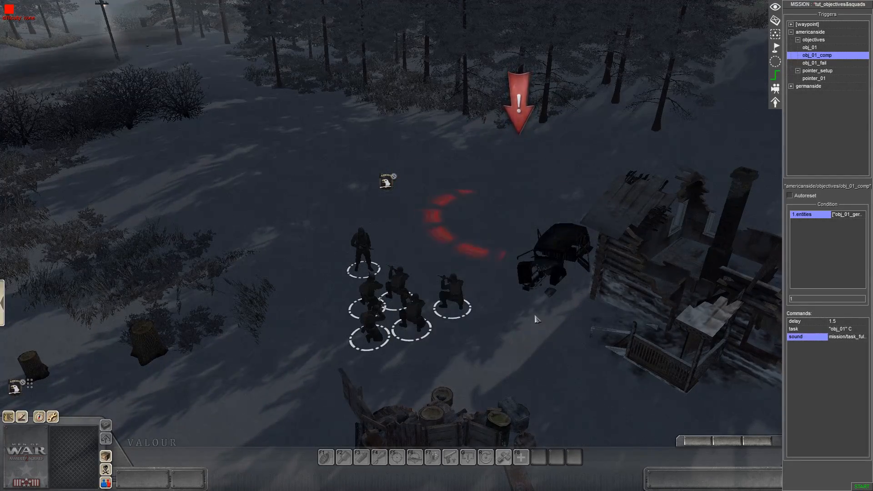
Step: Add an entities condition to the American obj_01_fail trigger, with count == 0 and state not dead
{"action": "left_click", "coordinate": [809, 63]}
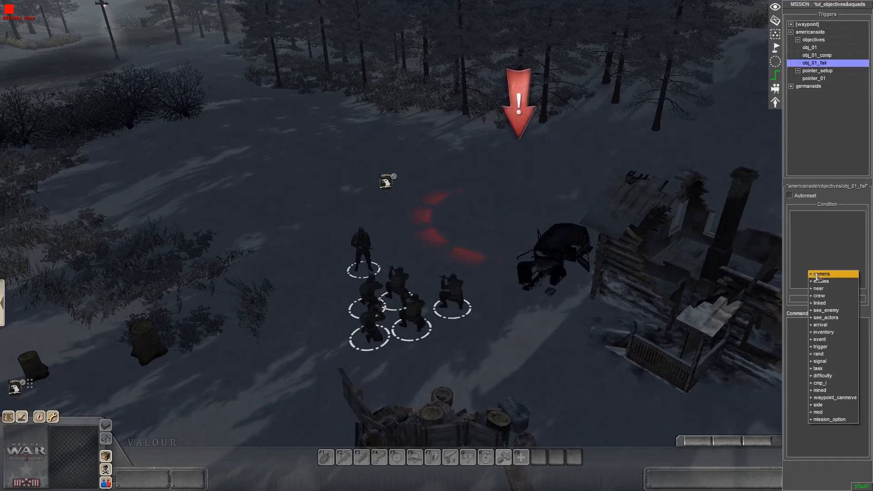
{"action": "double_click", "coordinate": [806, 215]}
{"action": "left_click", "coordinate": [475, 255]}
{"action": "left_click", "coordinate": [475, 254]}
{"action": "left_click", "coordinate": [475, 254]}
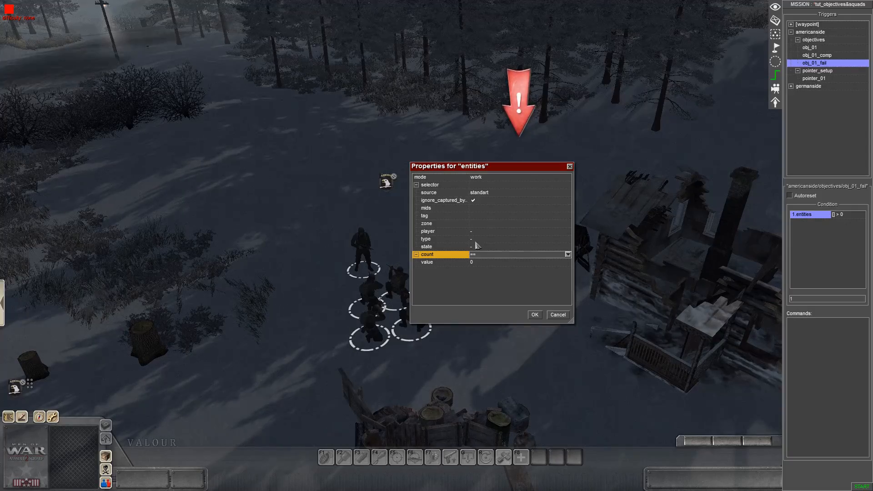
{"action": "left_click", "coordinate": [477, 246]}
{"action": "left_click", "coordinate": [481, 271]}
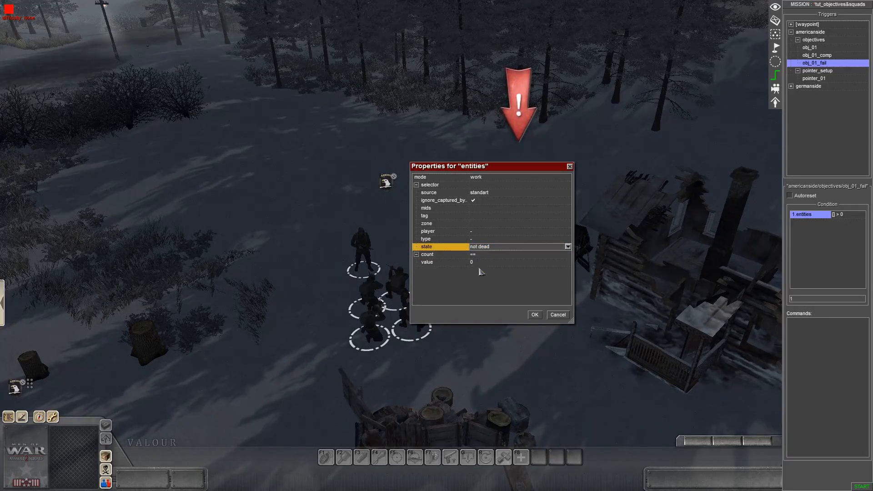
{"action": "left_click", "coordinate": [535, 316]}
Step: Add the tag player to all six paratroopers of the American squad
{"action": "left_click", "coordinate": [774, 20]}
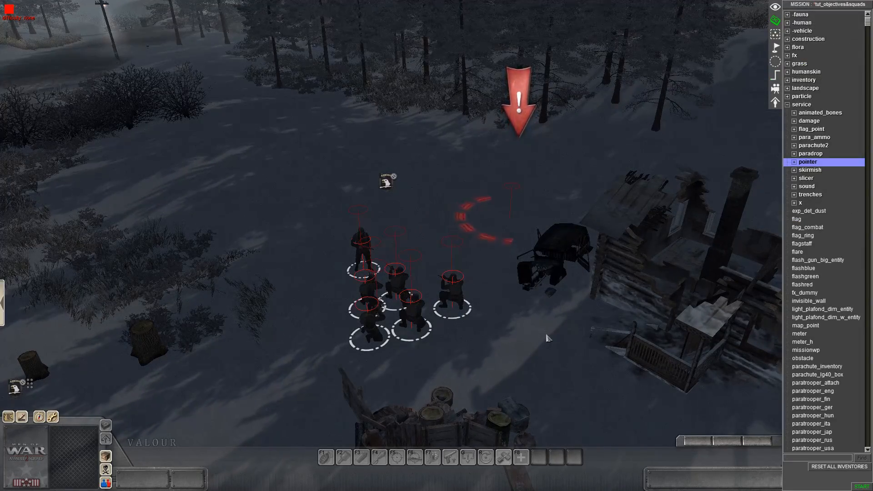
{"action": "left_click_drag", "start_coordinate": [319, 254], "coordinate": [468, 328]}
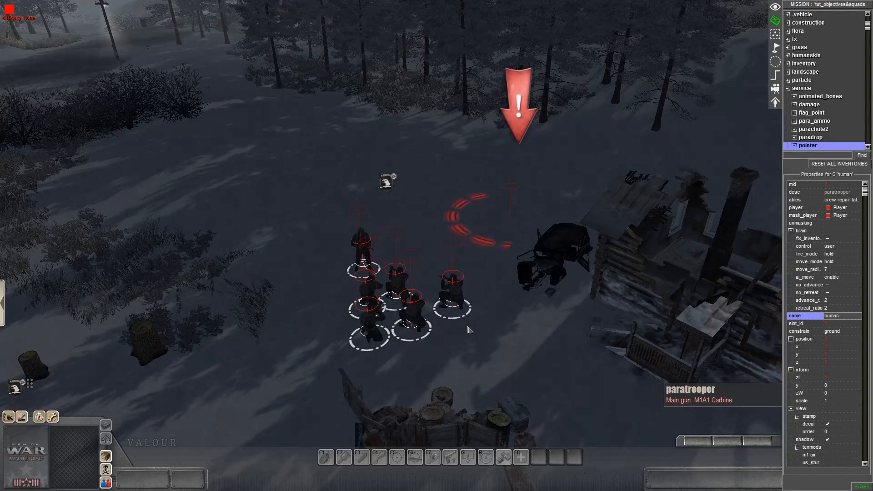
{"action": "key", "text": "t"}
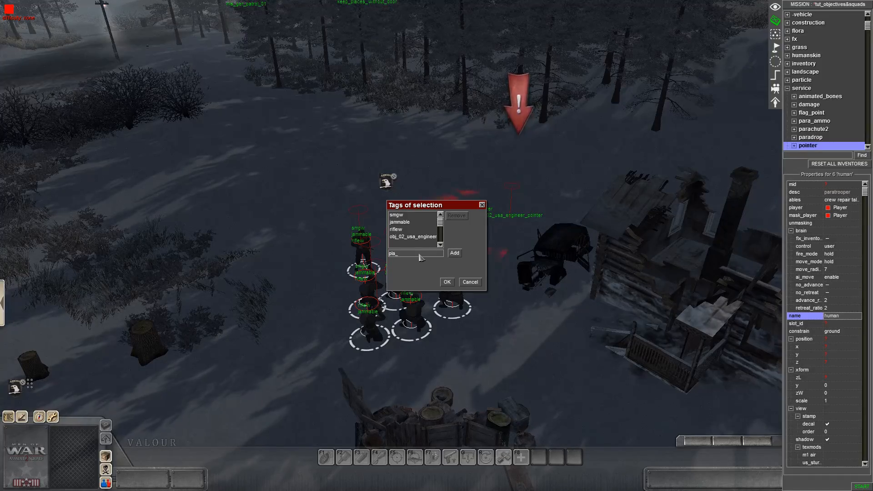
{"action": "key", "text": "Return"}
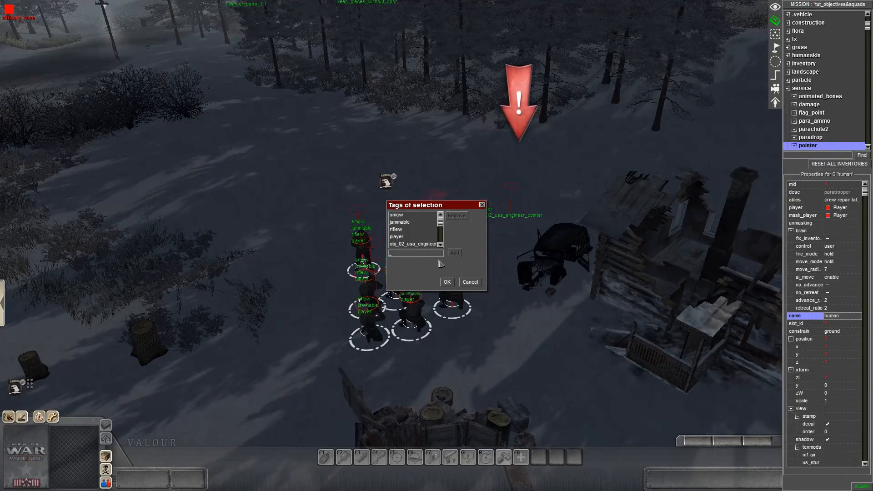
{"action": "key", "text": "Return"}
{"action": "left_click", "coordinate": [608, 395]}
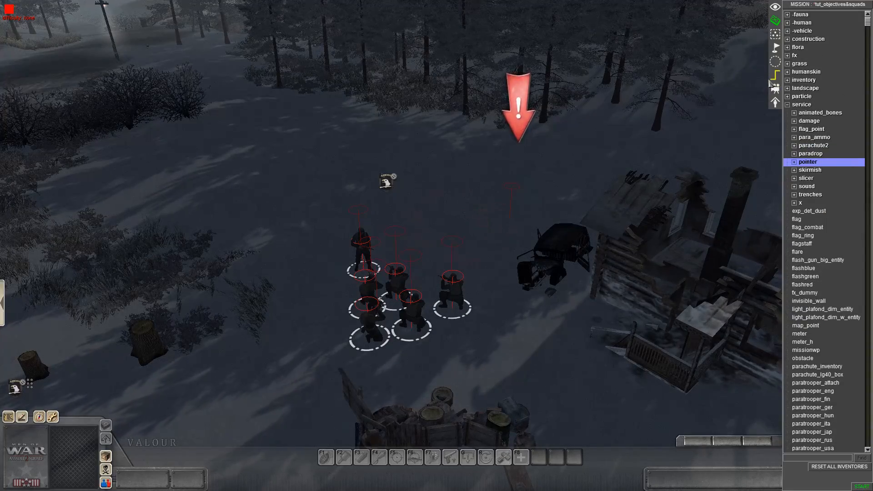
Step: Set the tag of the obj_01_fail trigger's entities condition to player
{"action": "left_click", "coordinate": [774, 76]}
{"action": "double_click", "coordinate": [813, 216]}
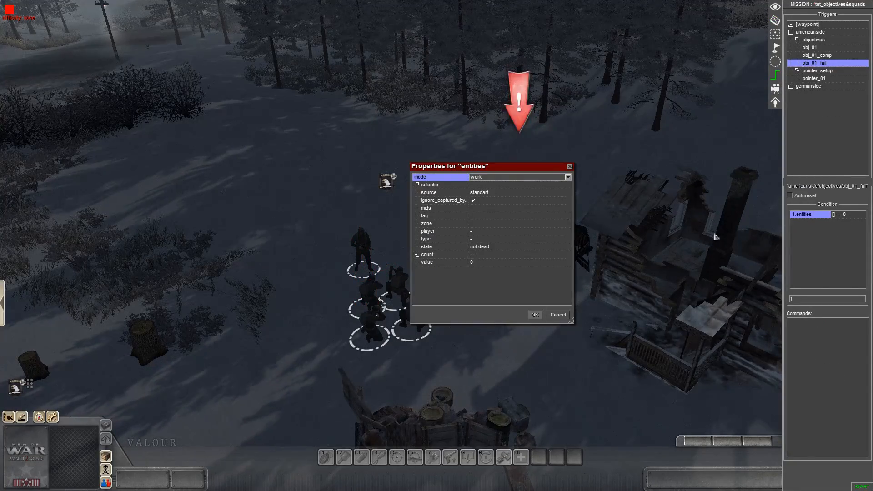
{"action": "left_click", "coordinate": [501, 216]}
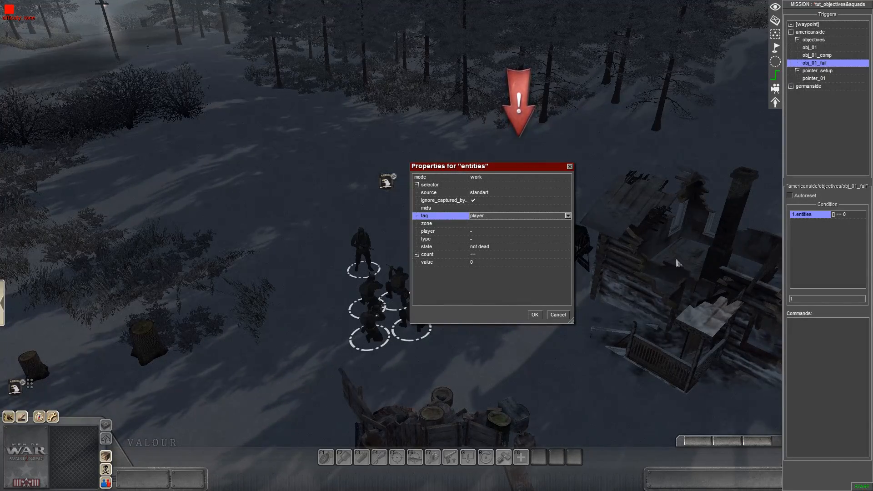
{"action": "left_click", "coordinate": [539, 318]}
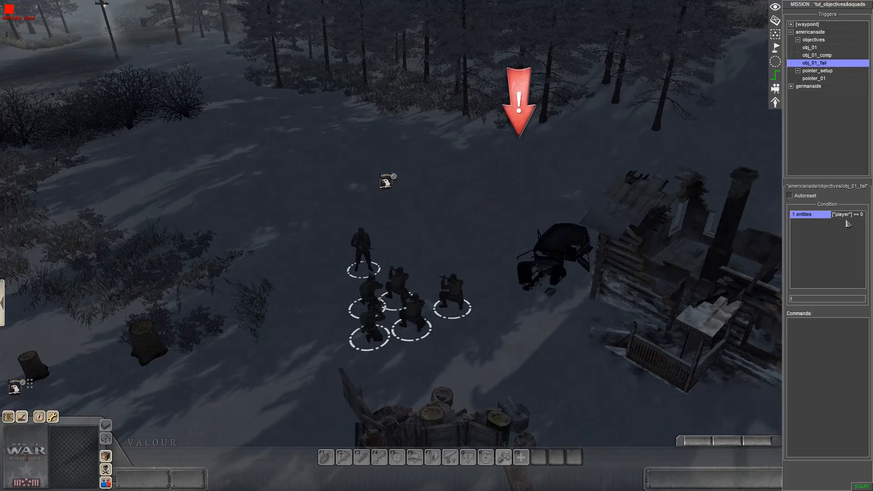
Step: Add a delay command to the obj_01_fail trigger and set its time to 1.5
{"action": "right_click", "coordinate": [805, 327]}
{"action": "left_click", "coordinate": [813, 330]}
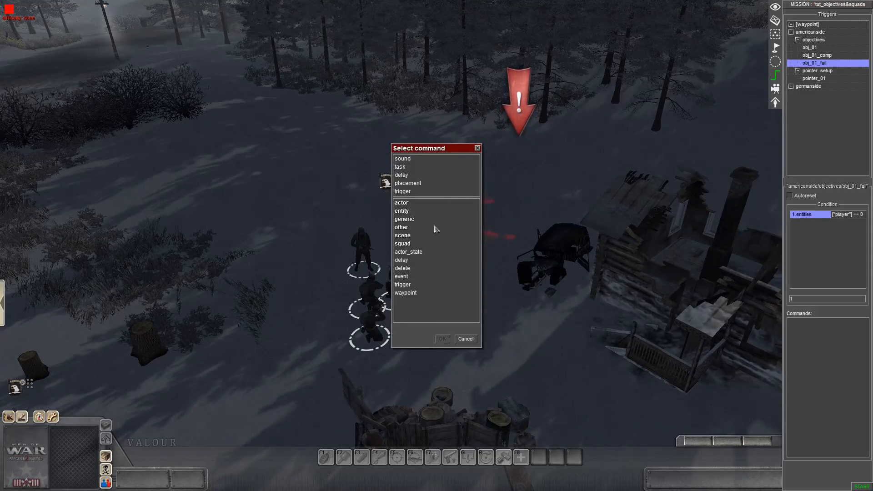
{"action": "double_click", "coordinate": [402, 175]}
{"action": "left_click", "coordinate": [483, 181]}
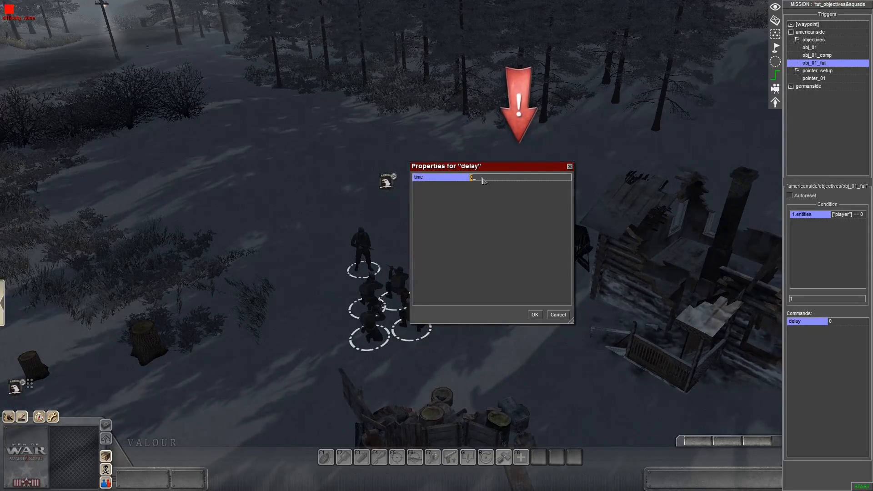
{"action": "key", "text": "Return"}
Step: Add a task command to the obj_01_fail trigger, with task obj_01 and state fail
{"action": "right_click", "coordinate": [824, 352]}
{"action": "left_click", "coordinate": [831, 356]}
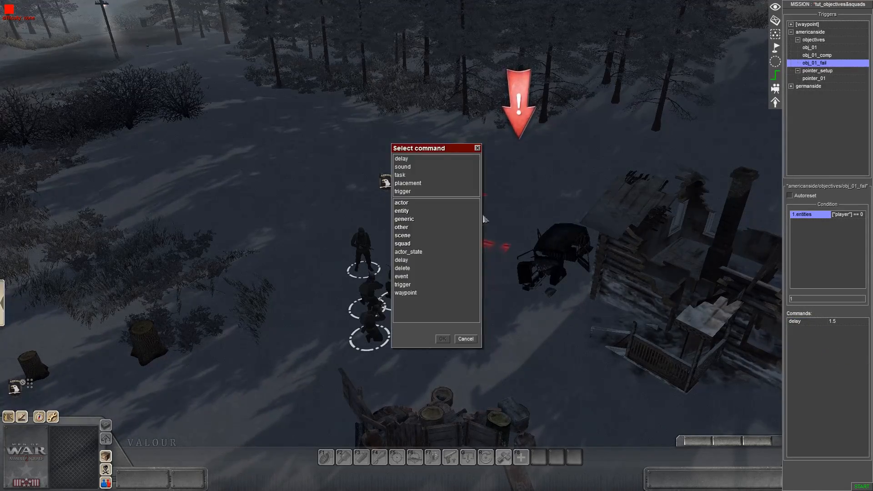
{"action": "double_click", "coordinate": [401, 175]}
{"action": "left_click", "coordinate": [476, 183]}
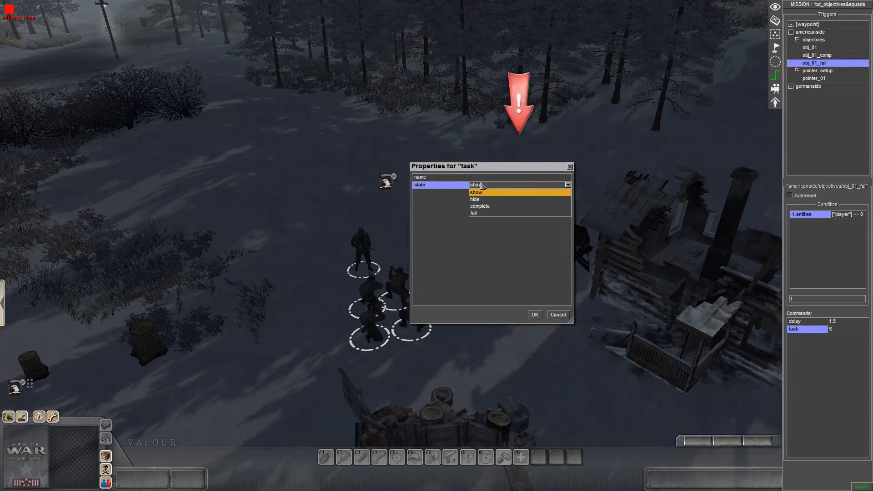
{"action": "left_click", "coordinate": [482, 210]}
{"action": "left_click", "coordinate": [482, 177]}
{"action": "left_click", "coordinate": [484, 198]}
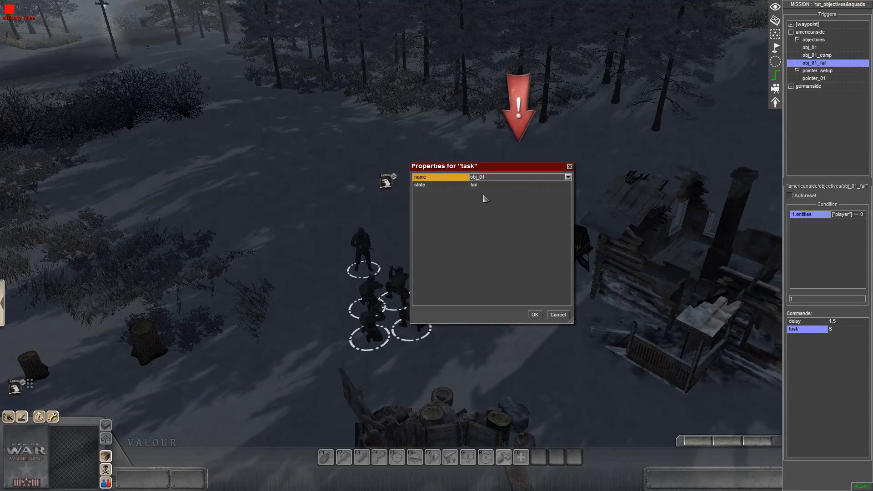
{"action": "left_click", "coordinate": [535, 315]}
Step: Add a sound command to the obj_01_fail trigger that plays mission/task_failed
{"action": "right_click", "coordinate": [811, 355]}
{"action": "left_click", "coordinate": [820, 360]}
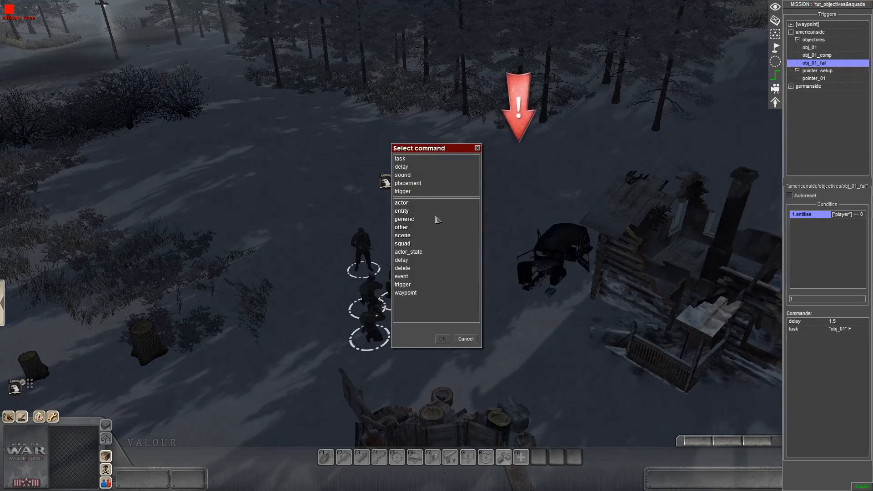
{"action": "double_click", "coordinate": [403, 175]}
{"action": "left_click", "coordinate": [441, 177]}
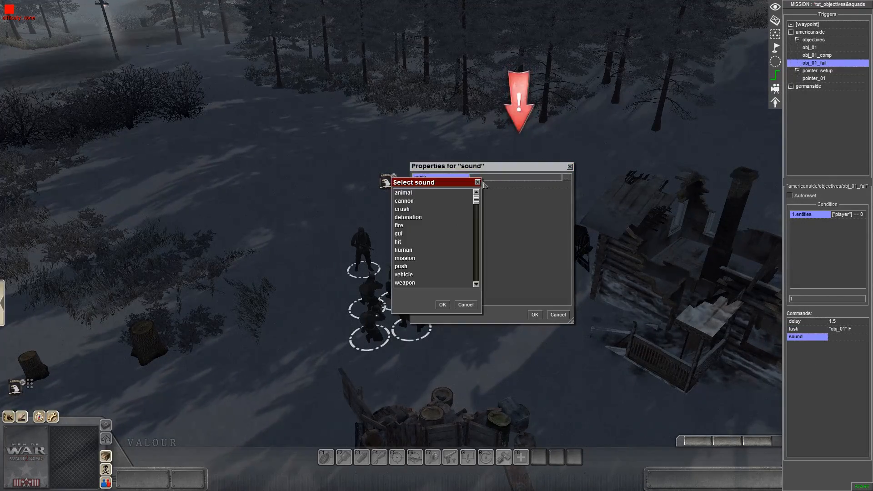
{"action": "left_click", "coordinate": [414, 258]}
{"action": "double_click", "coordinate": [415, 259]}
{"action": "double_click", "coordinate": [411, 225]}
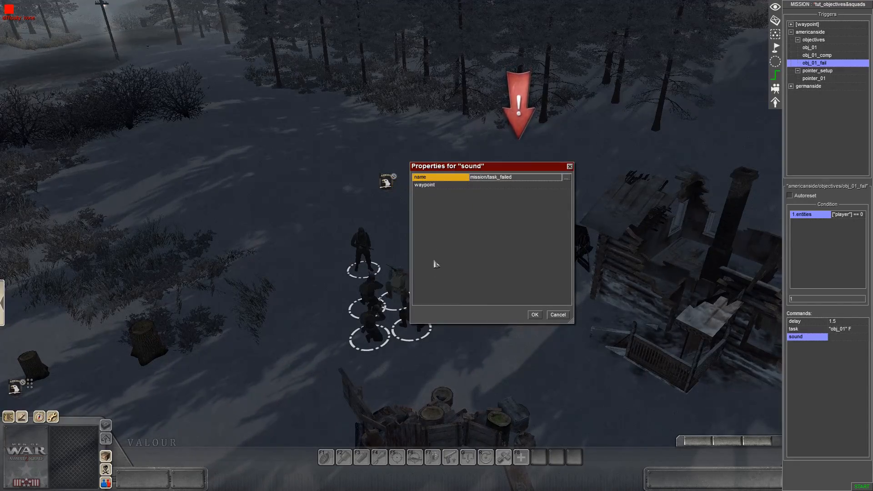
{"action": "left_click", "coordinate": [535, 315]}
Step: Run the mission and look over the map from the American squad to the bridge to check the objective and its pointer
{"action": "scroll", "coordinate": [534, 312], "scroll_direction": "down", "scroll_amount": 5}
{"action": "key", "text": "F1"}
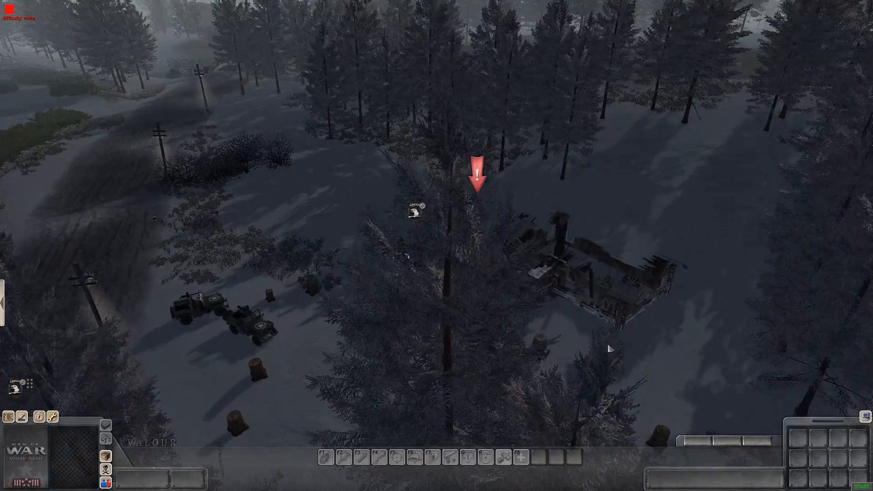
{"action": "middle_click_drag", "start_coordinate": [592, 323], "coordinate": [497, 321]}
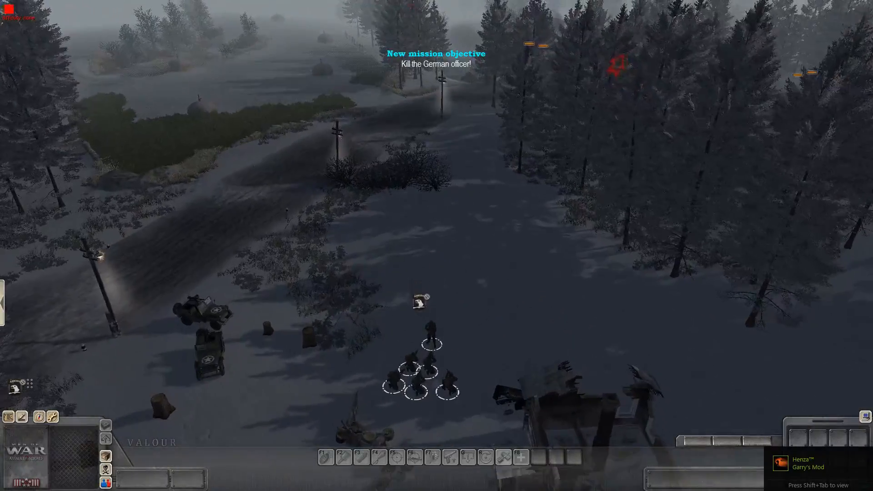
{"action": "middle_click_drag", "start_coordinate": [419, 176], "coordinate": [467, 175]}
{"action": "scroll", "coordinate": [467, 175], "scroll_direction": "down", "scroll_amount": 5}
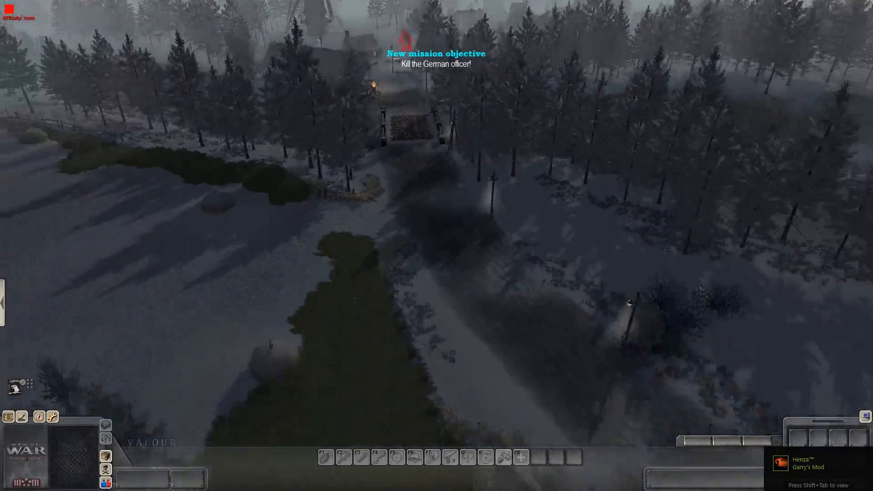
{"action": "key", "text": "Down"}
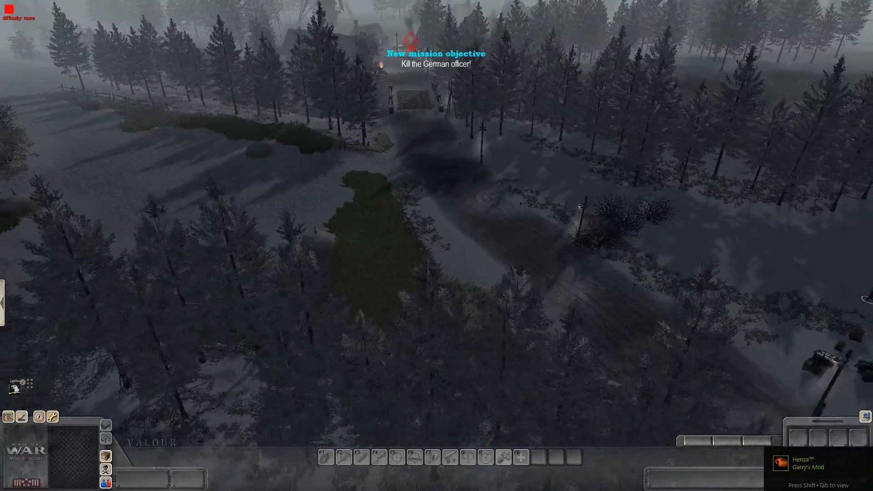
Step: Select the German officer beside the village house and send him to the other bonfire by the parked cars to test the objective pointer
{"action": "key", "text": "Up"}
{"action": "key", "text": "Up"}
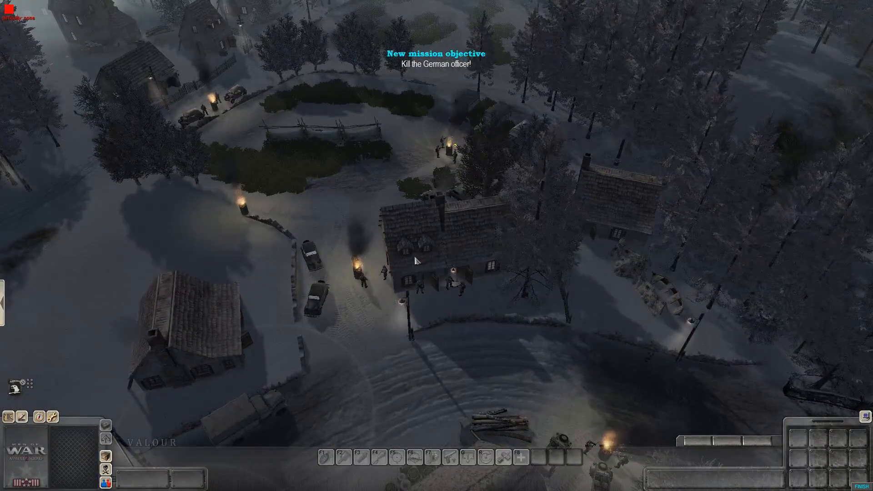
{"action": "key", "text": "o"}
{"action": "left_click", "coordinate": [310, 179]}
{"action": "scroll", "coordinate": [463, 272], "scroll_direction": "up", "scroll_amount": 4}
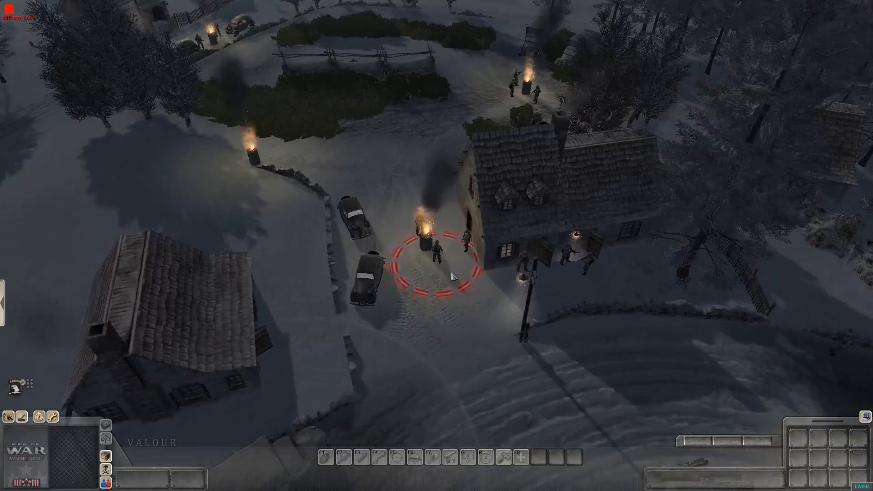
{"action": "scroll", "coordinate": [453, 277], "scroll_direction": "down", "scroll_amount": 4}
{"action": "middle_click_drag", "start_coordinate": [454, 277], "coordinate": [495, 295]}
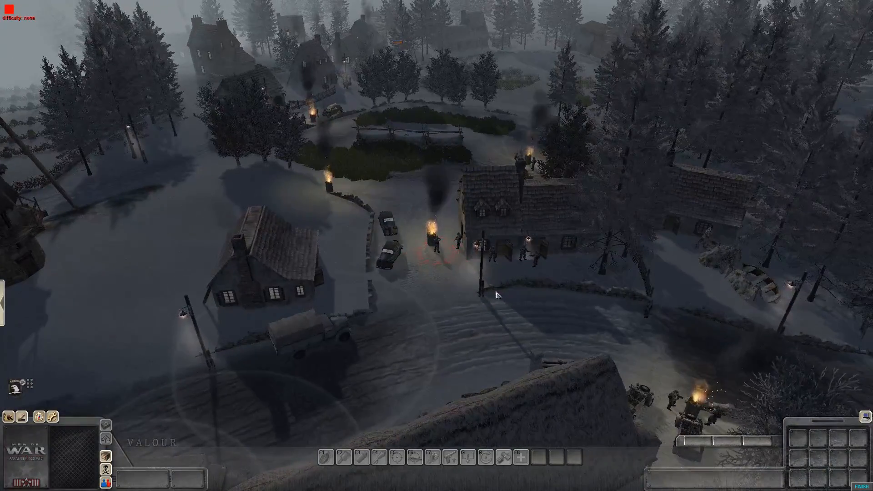
{"action": "left_click", "coordinate": [434, 254]}
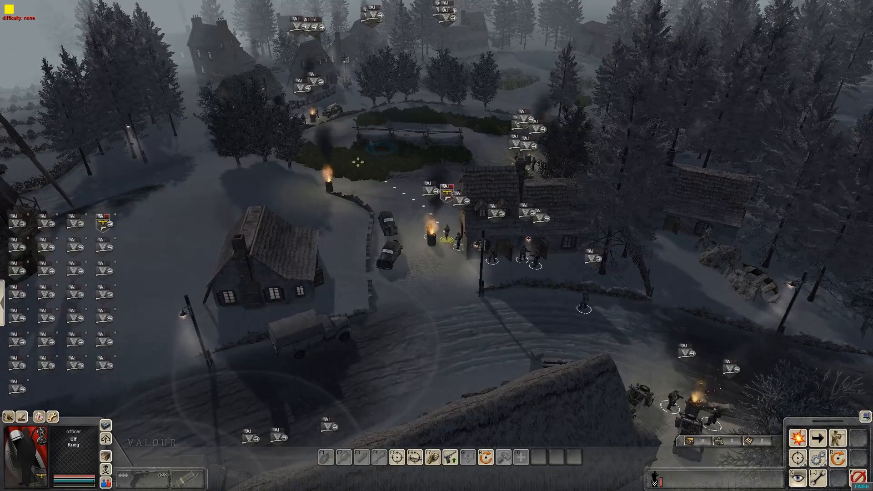
{"action": "left_click", "coordinate": [378, 228]}
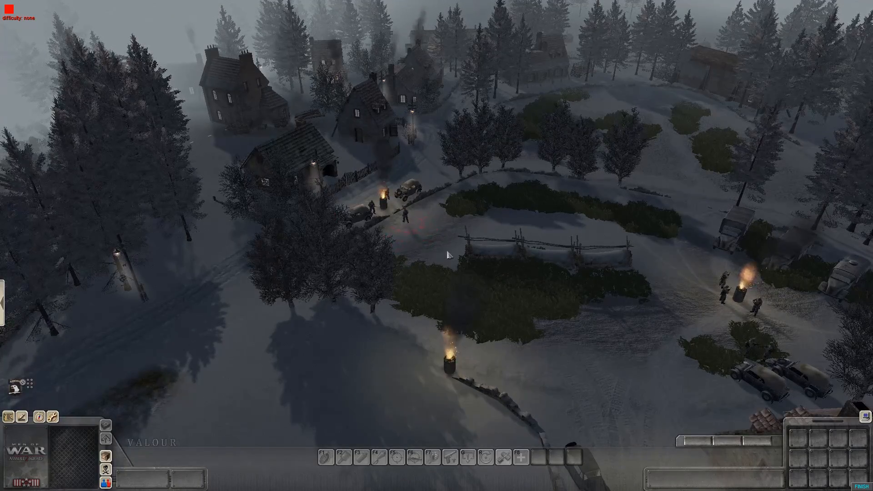
Step: Look over the village, the bridge and the American squad's position to check the objective pointer from near and far
{"action": "middle_click_drag", "start_coordinate": [432, 247], "coordinate": [357, 252]}
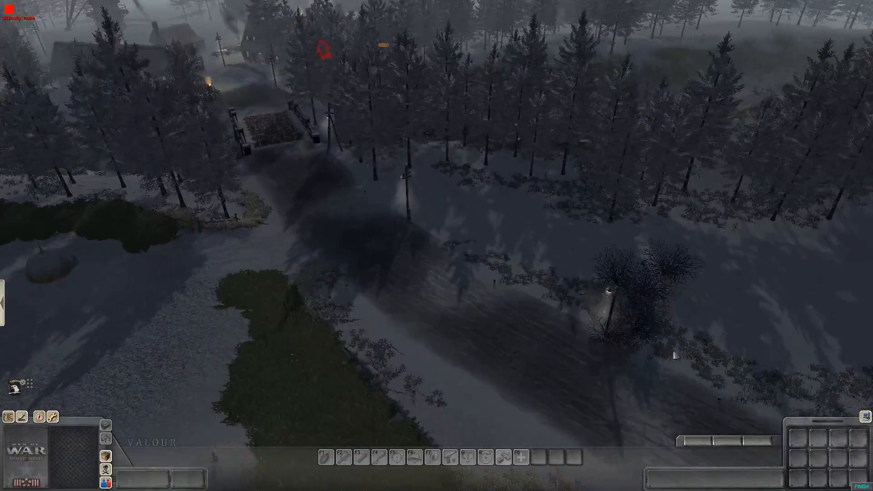
{"action": "middle_click_drag", "start_coordinate": [513, 280], "coordinate": [481, 279]}
{"action": "key", "text": "Down"}
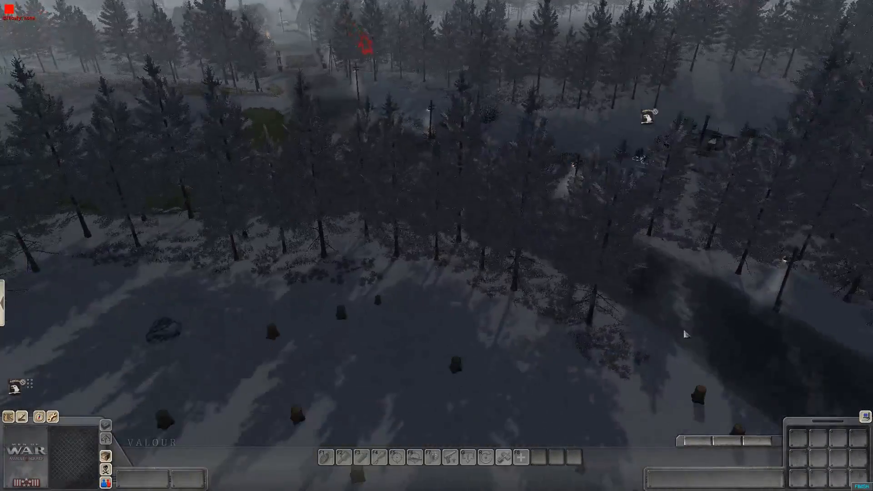
{"action": "key", "text": "Up"}
{"action": "middle_click_drag", "start_coordinate": [522, 235], "coordinate": [302, 195]}
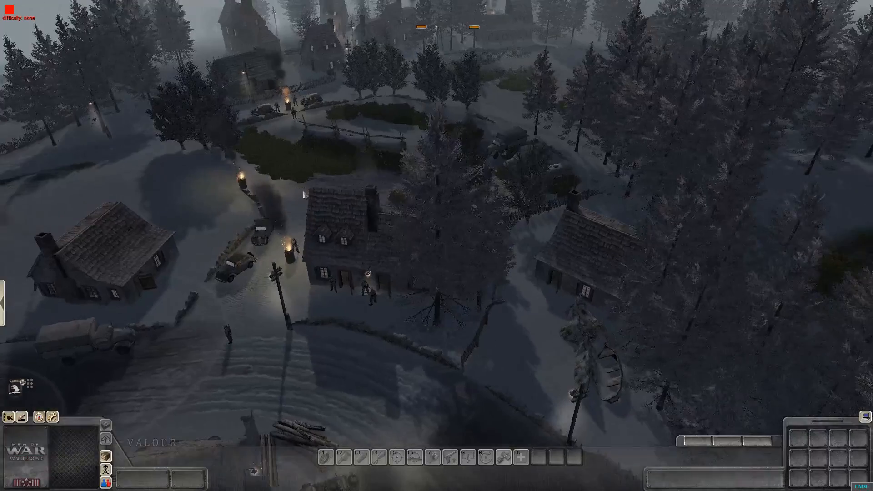
{"action": "key", "text": "Left"}
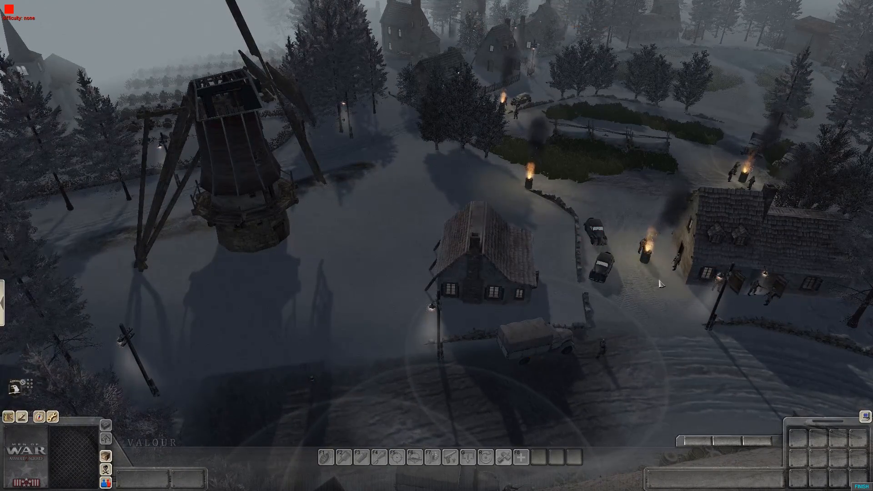
{"action": "middle_click_drag", "start_coordinate": [371, 131], "coordinate": [440, 199]}
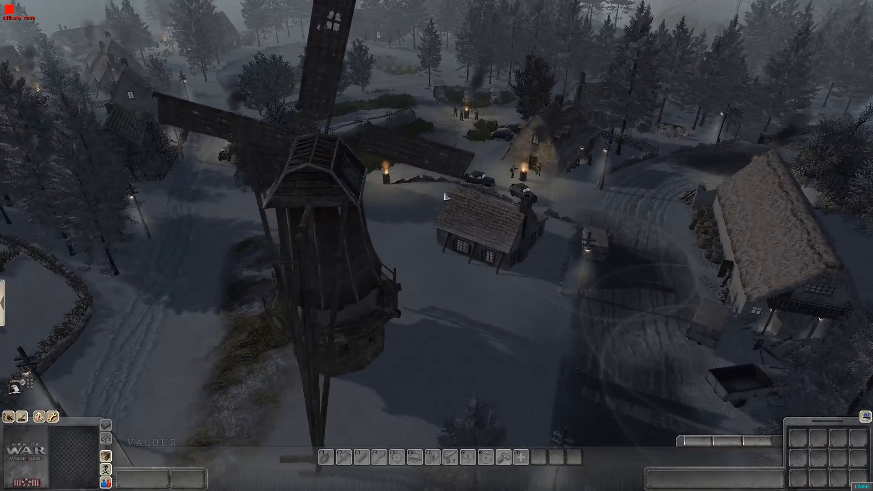
{"action": "key", "text": "Up"}
{"action": "middle_click_drag", "start_coordinate": [504, 259], "coordinate": [440, 202]}
{"action": "scroll", "coordinate": [440, 202], "scroll_direction": "up", "scroll_amount": 3}
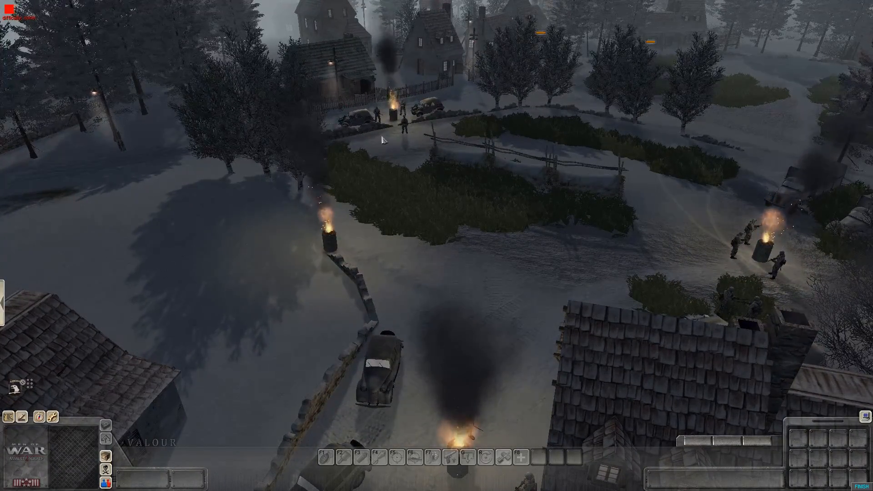
{"action": "key", "text": "Up"}
{"action": "middle_click_drag", "start_coordinate": [318, 177], "coordinate": [569, 280]}
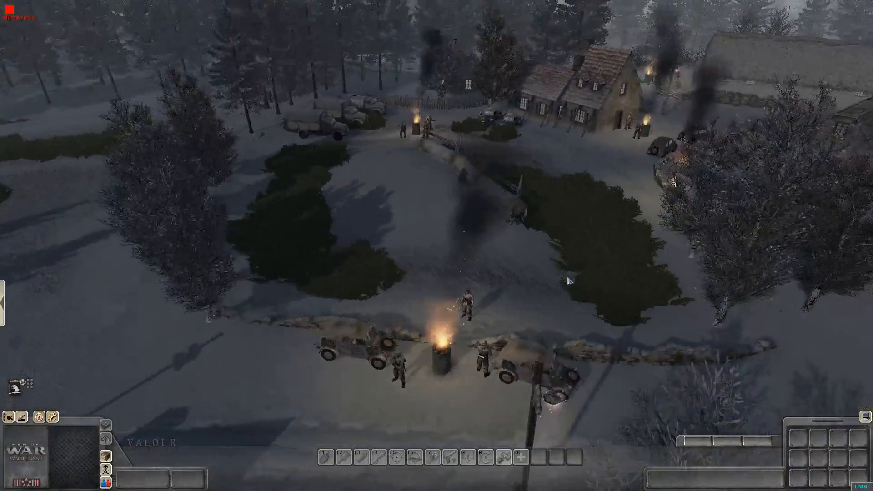
{"action": "middle_click_drag", "start_coordinate": [467, 341], "coordinate": [407, 353]}
{"action": "key", "text": "Up"}
{"action": "key", "text": "Up"}
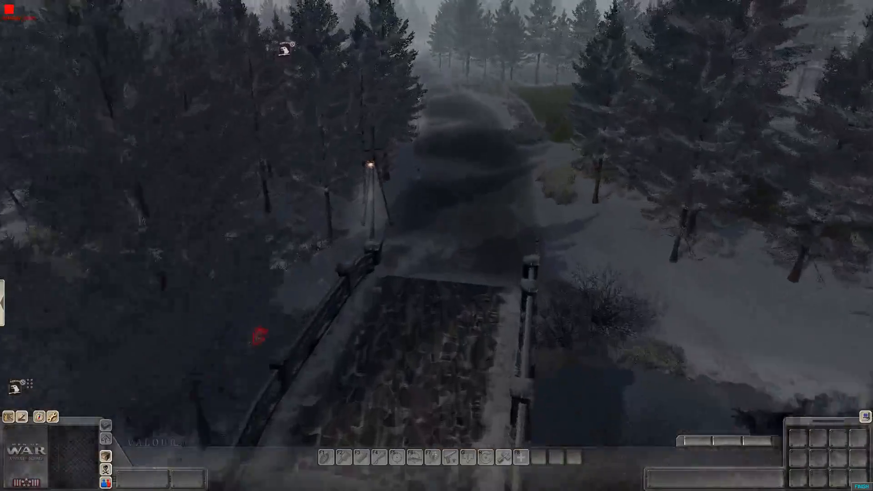
{"action": "key", "text": "Up"}
{"action": "middle_click_drag", "start_coordinate": [452, 242], "coordinate": [325, 292]}
{"action": "scroll", "coordinate": [318, 313], "scroll_direction": "down", "scroll_amount": 3}
{"action": "middle_click_drag", "start_coordinate": [243, 103], "coordinate": [483, 273]}
{"action": "scroll", "coordinate": [468, 255], "scroll_direction": "up", "scroll_amount": 3}
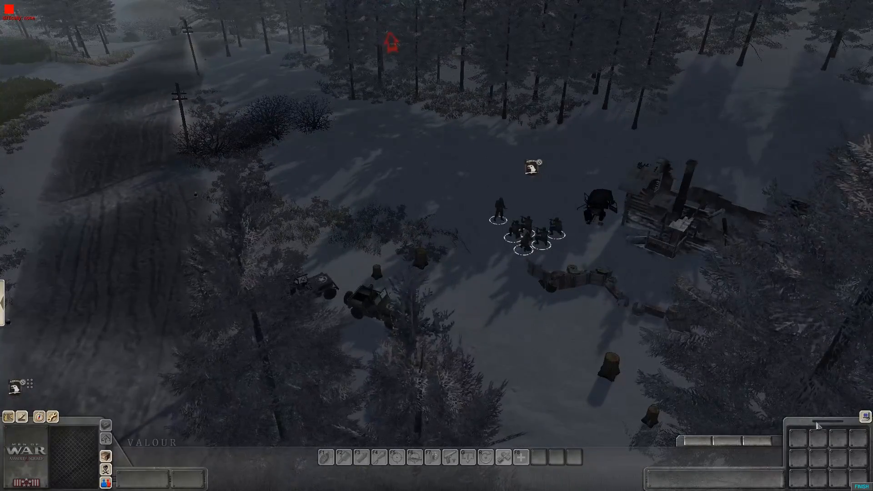
Step: Place an outburst_instant_nc entity from the service/damage group beside the German officer at the village bonfire to kill him
{"action": "left_click", "coordinate": [858, 487]}
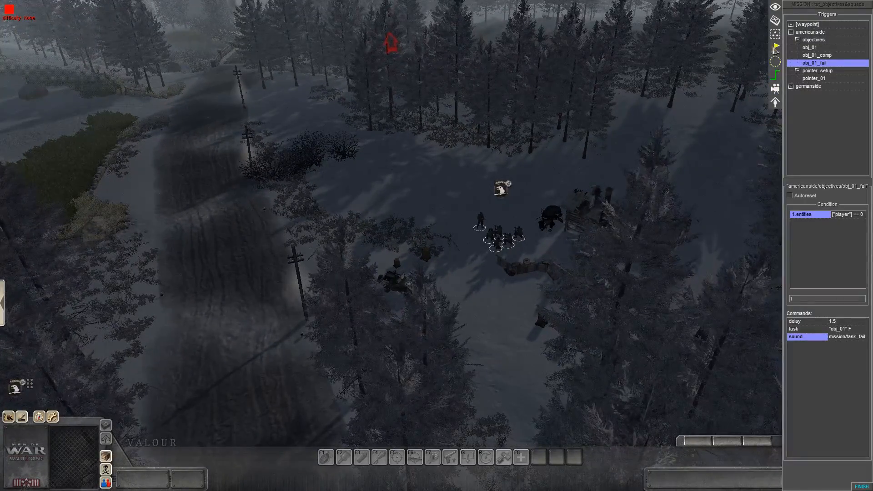
{"action": "left_click", "coordinate": [774, 20]}
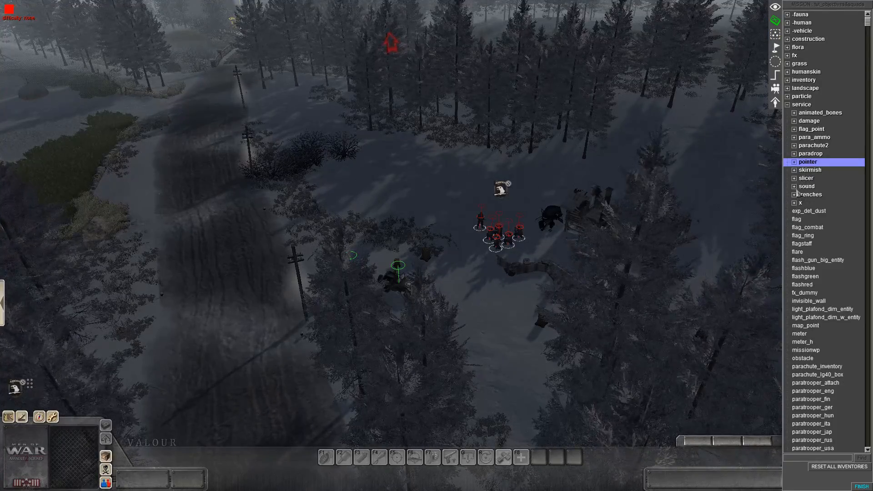
{"action": "left_click", "coordinate": [794, 121]}
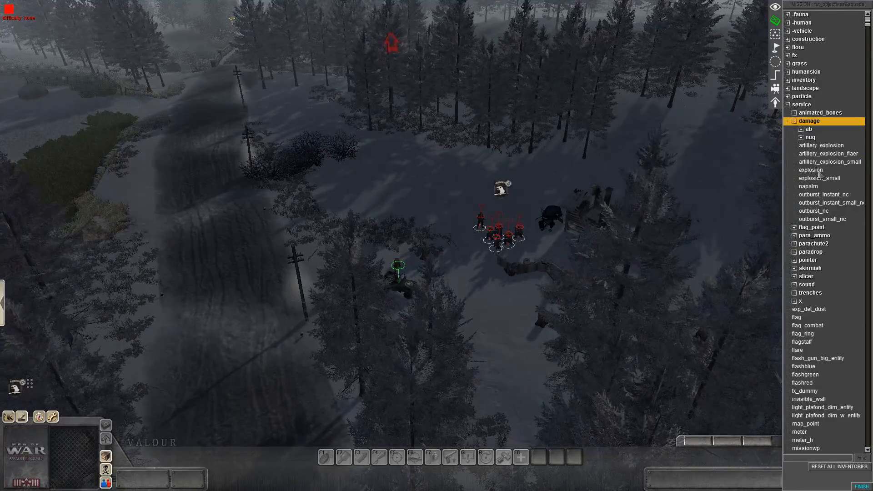
{"action": "left_click", "coordinate": [824, 195]}
{"action": "key", "text": "Up"}
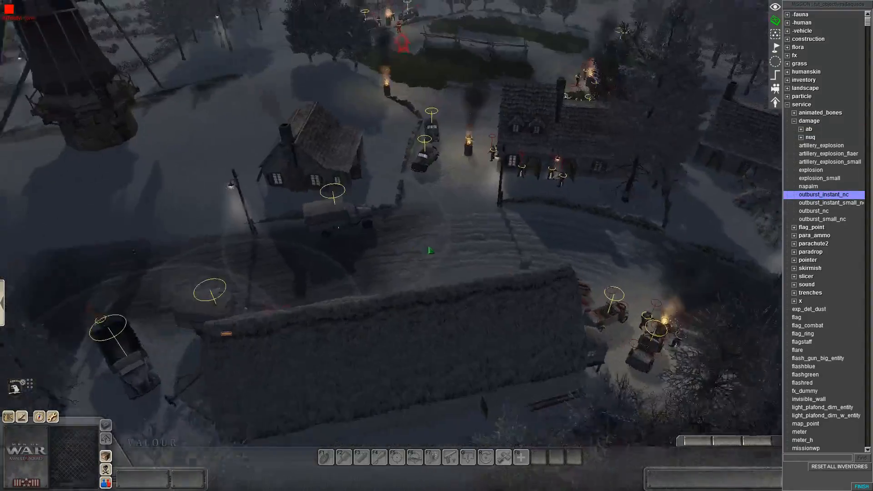
{"action": "middle_click_drag", "start_coordinate": [450, 274], "coordinate": [400, 247]}
{"action": "key", "text": "Up"}
{"action": "middle_click_drag", "start_coordinate": [346, 236], "coordinate": [300, 229]}
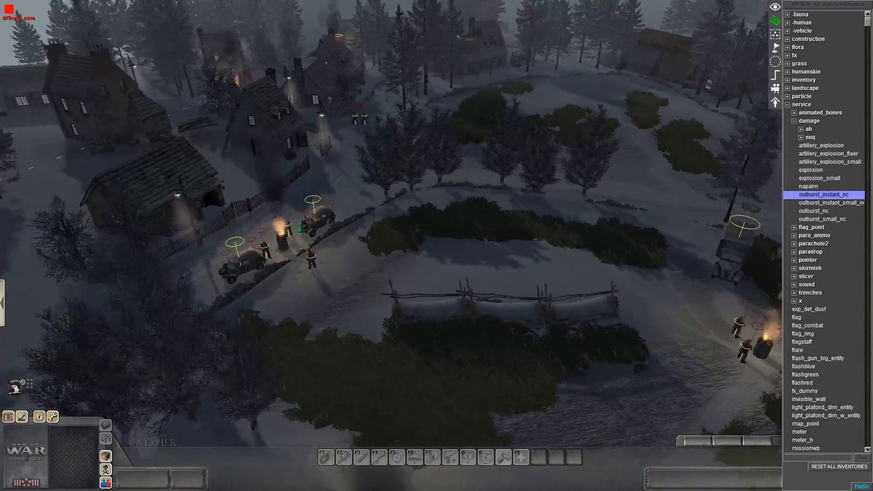
{"action": "left_click", "coordinate": [301, 228]}
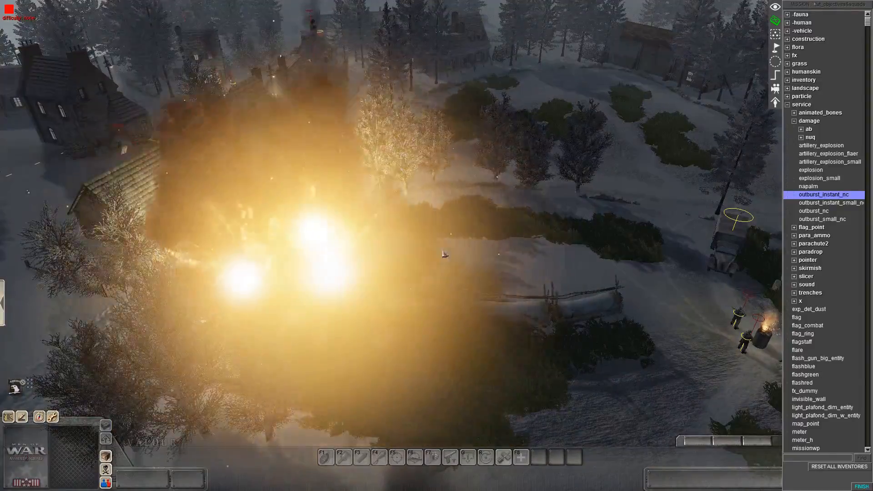
Step: Check in the game view that killing the officer completes the objective, and end the mission test run
{"action": "key", "text": "F1"}
{"action": "middle_click_drag", "start_coordinate": [443, 253], "coordinate": [484, 255]}
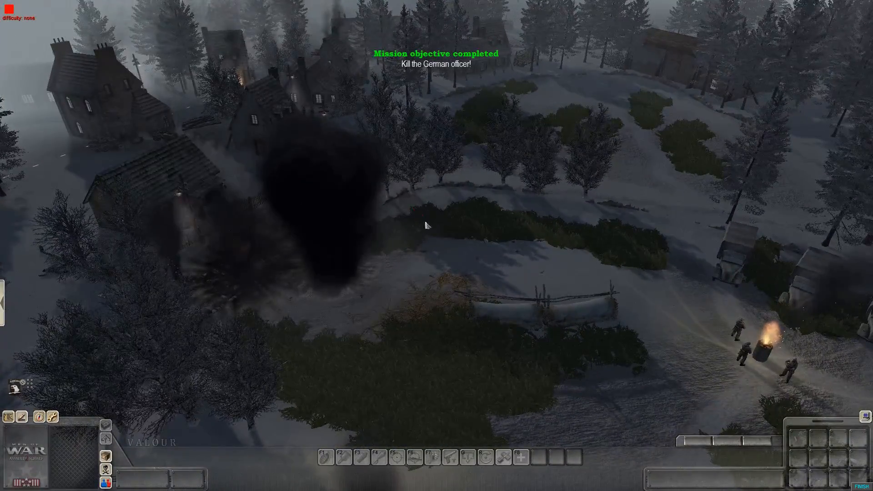
{"action": "middle_click_drag", "start_coordinate": [420, 218], "coordinate": [693, 254]}
{"action": "middle_click_drag", "start_coordinate": [459, 234], "coordinate": [569, 234]}
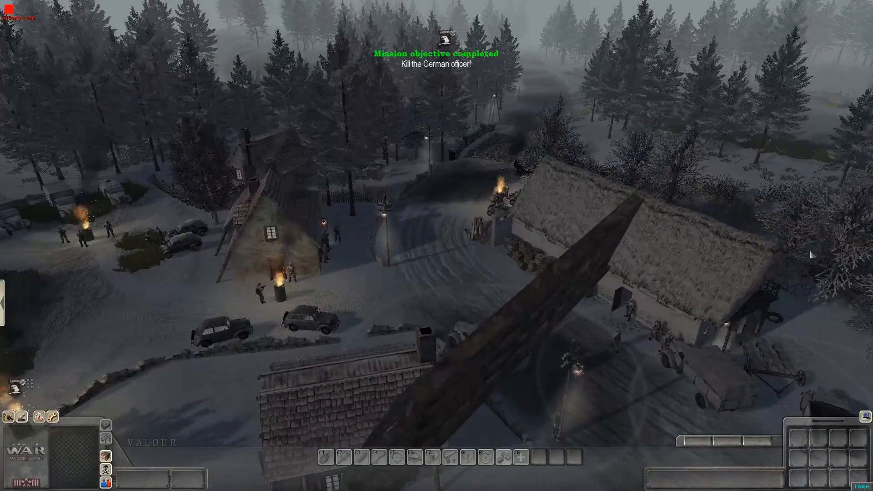
{"action": "left_click", "coordinate": [860, 485]}
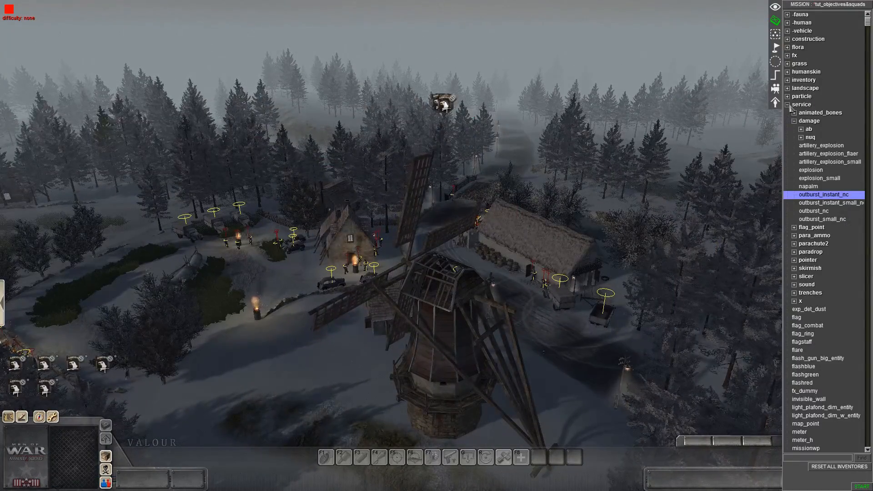
Step: Collapse the entity groups and open the obj_01_fail trigger under americanside/objectives
{"action": "left_click", "coordinate": [794, 121]}
{"action": "left_click", "coordinate": [787, 105]}
{"action": "left_click", "coordinate": [775, 75]}
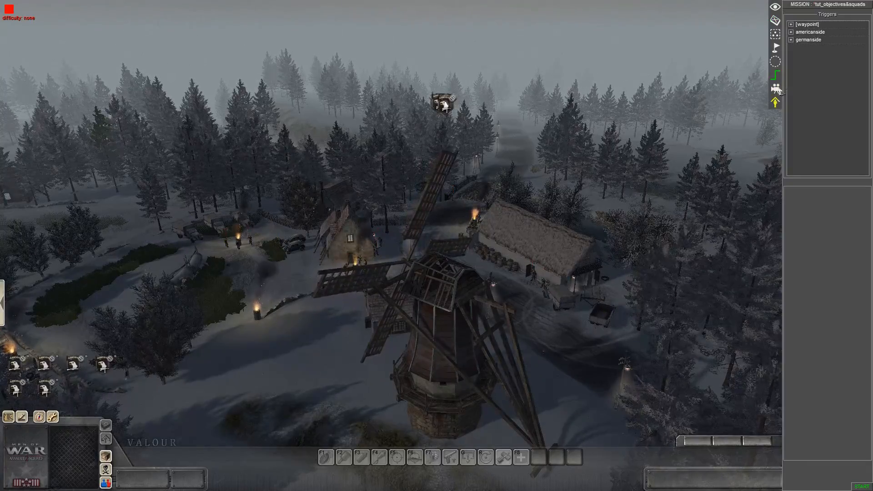
{"action": "left_click", "coordinate": [791, 32]}
{"action": "left_click", "coordinate": [797, 39]}
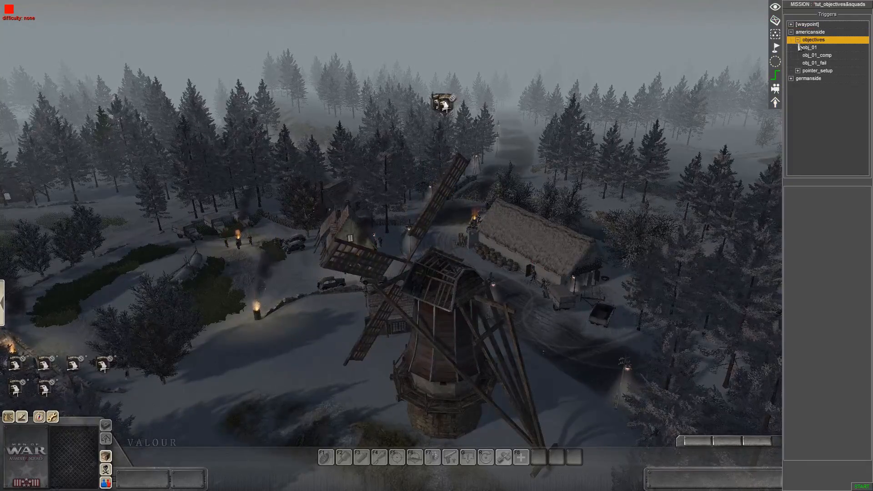
{"action": "left_click", "coordinate": [814, 63]}
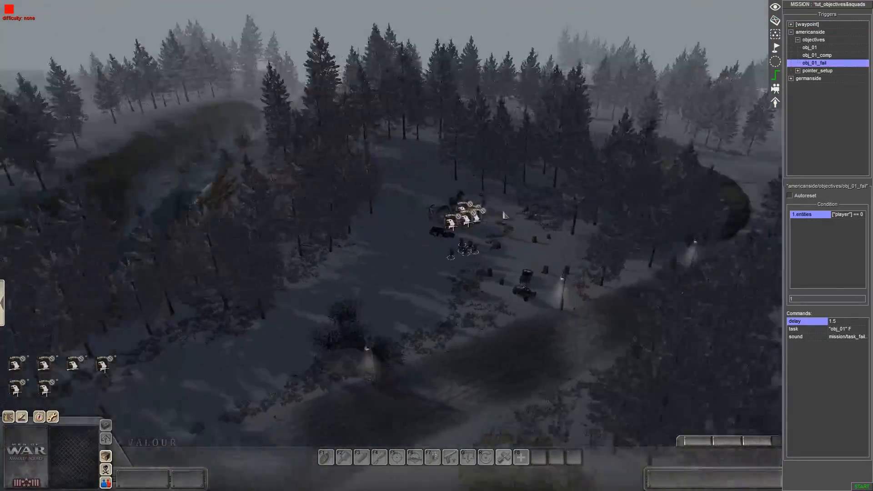
{"action": "middle_click_drag", "start_coordinate": [504, 215], "coordinate": [318, 224]}
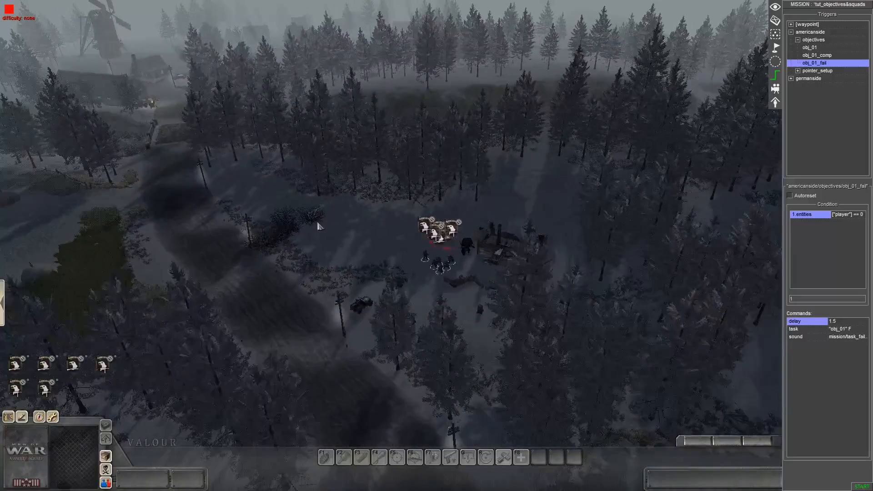
{"action": "scroll", "coordinate": [318, 224], "scroll_direction": "up", "scroll_amount": 5}
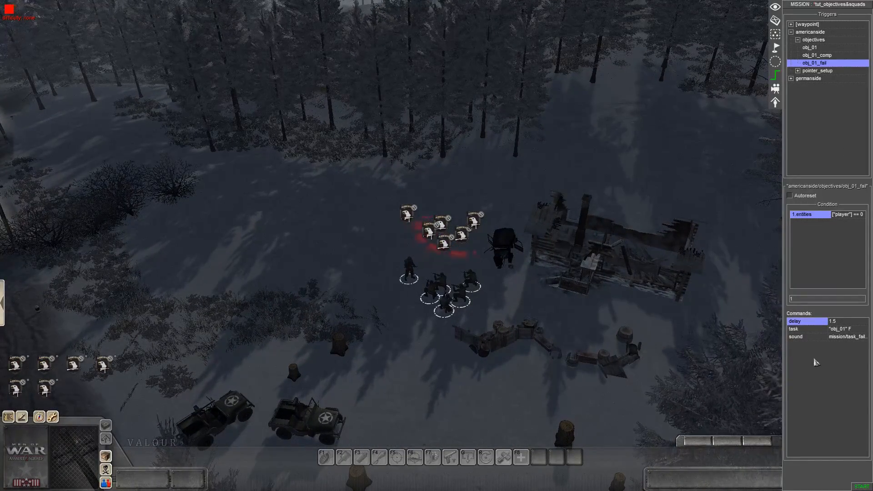
Step: Add a second delay command at the end of the obj_01_fail trigger and set its time to 2
{"action": "right_click", "coordinate": [814, 357]}
{"action": "left_click", "coordinate": [827, 363]}
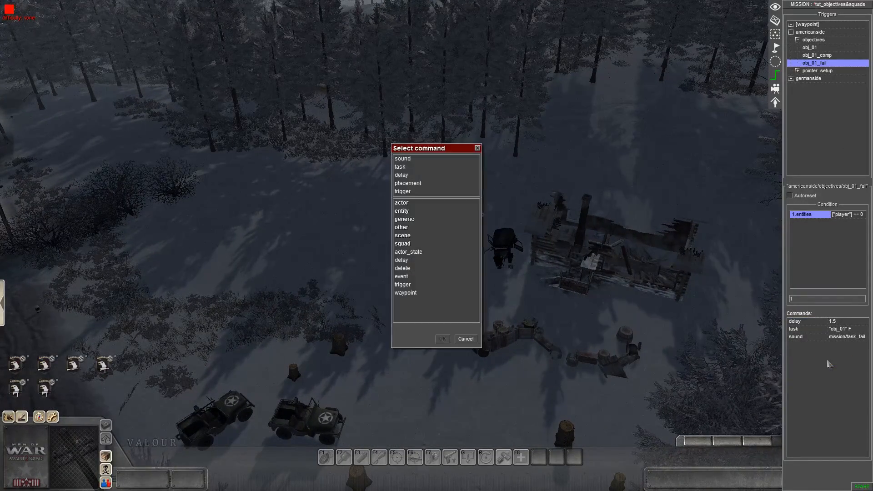
{"action": "double_click", "coordinate": [403, 261]}
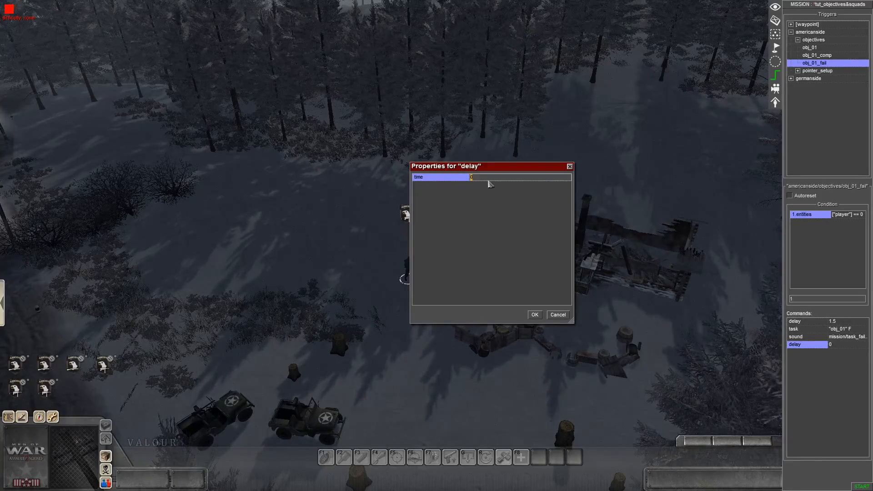
{"action": "key", "text": "Return"}
Step: Add a scene fade command after the second delay in the obj_01_fail trigger and set its time to 8
{"action": "right_click", "coordinate": [815, 372]}
{"action": "left_click", "coordinate": [817, 372]}
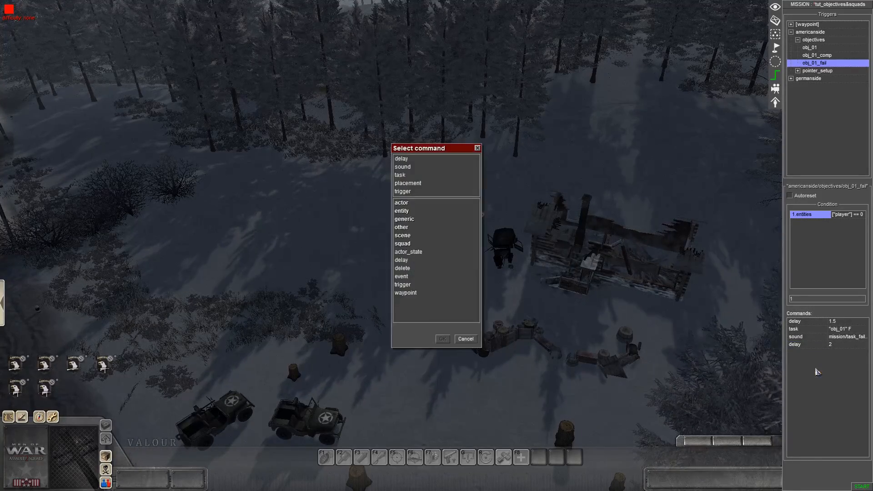
{"action": "left_click", "coordinate": [408, 236]}
{"action": "double_click", "coordinate": [407, 253]}
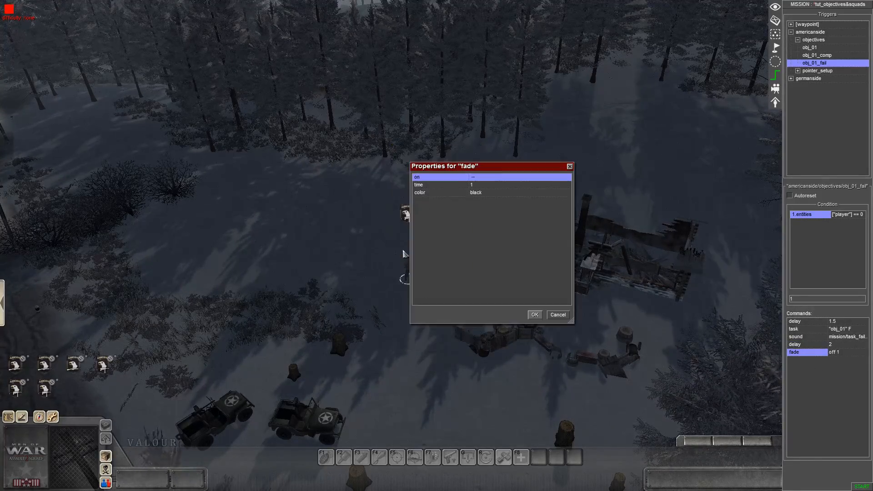
{"action": "left_click", "coordinate": [478, 183]}
{"action": "key", "text": "Return"}
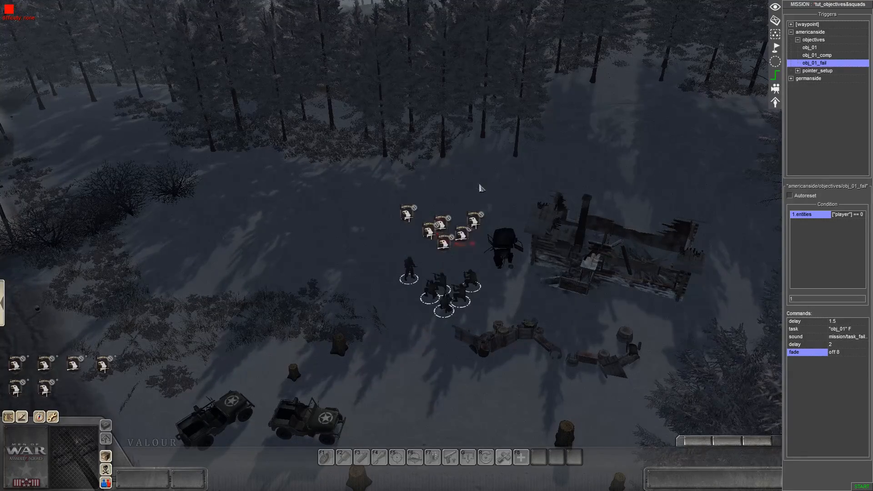
Step: Add a gameover command with the loose result and the lose text at the end of the obj_01_fail trigger
{"action": "double_click", "coordinate": [814, 368]}
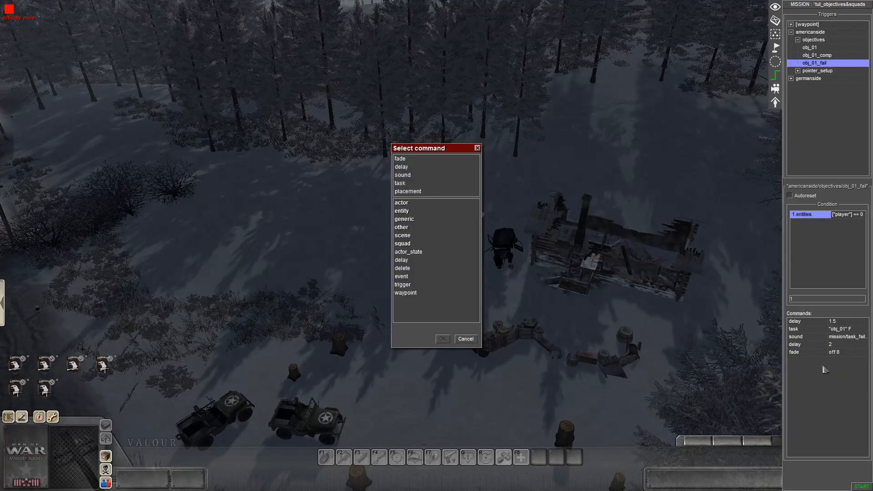
{"action": "left_click", "coordinate": [407, 236]}
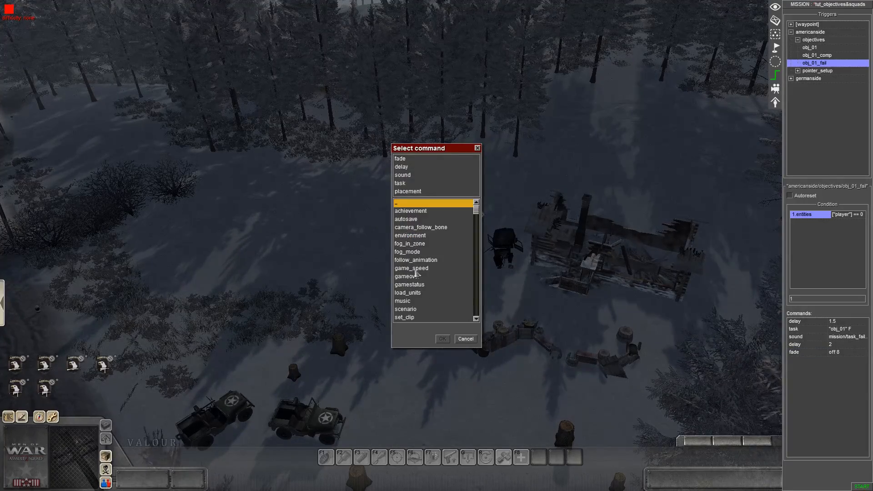
{"action": "double_click", "coordinate": [415, 275]}
{"action": "left_click", "coordinate": [476, 178]}
{"action": "left_click", "coordinate": [476, 176]}
{"action": "left_click", "coordinate": [477, 177]}
{"action": "left_click", "coordinate": [480, 192]}
{"action": "left_click", "coordinate": [484, 185]}
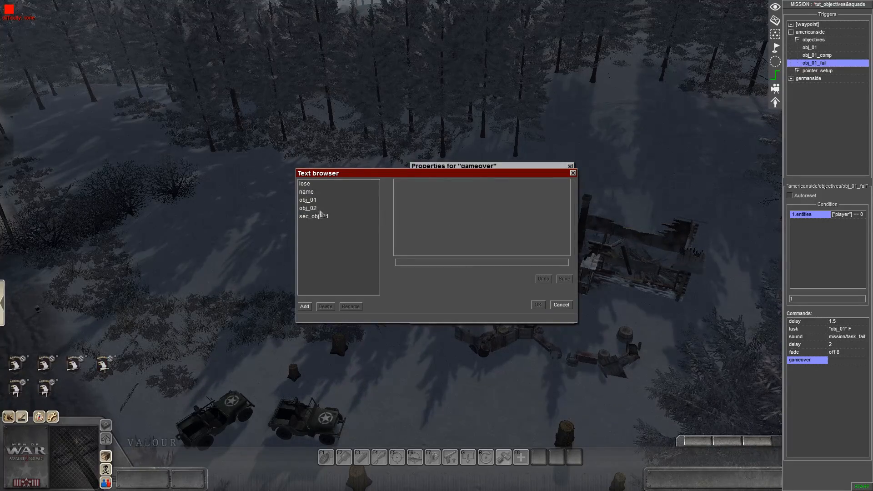
{"action": "double_click", "coordinate": [309, 186]}
{"action": "left_click", "coordinate": [530, 320]}
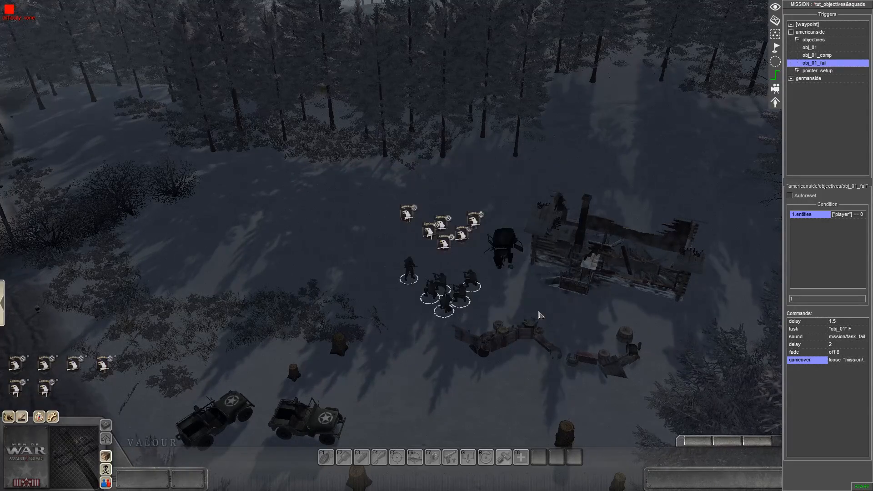
Step: Delete the player_squad squad from the mission's squad list
{"action": "middle_click_drag", "start_coordinate": [476, 318], "coordinate": [621, 398]}
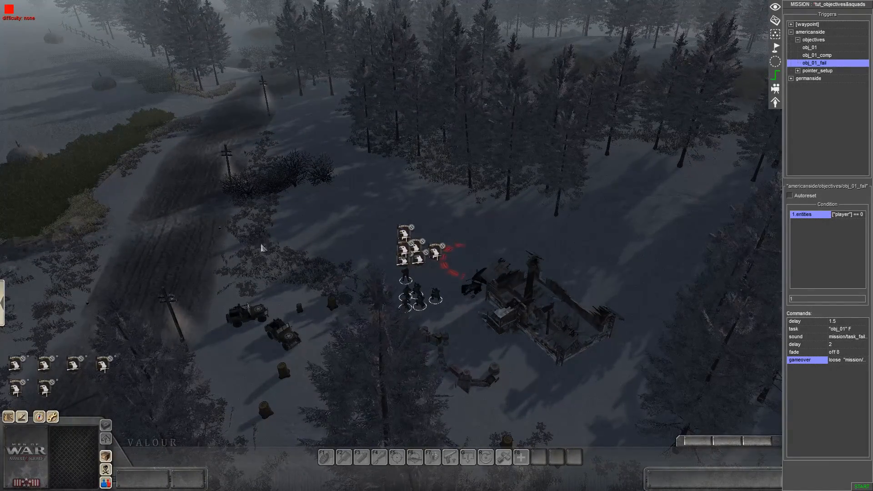
{"action": "left_click", "coordinate": [775, 34]}
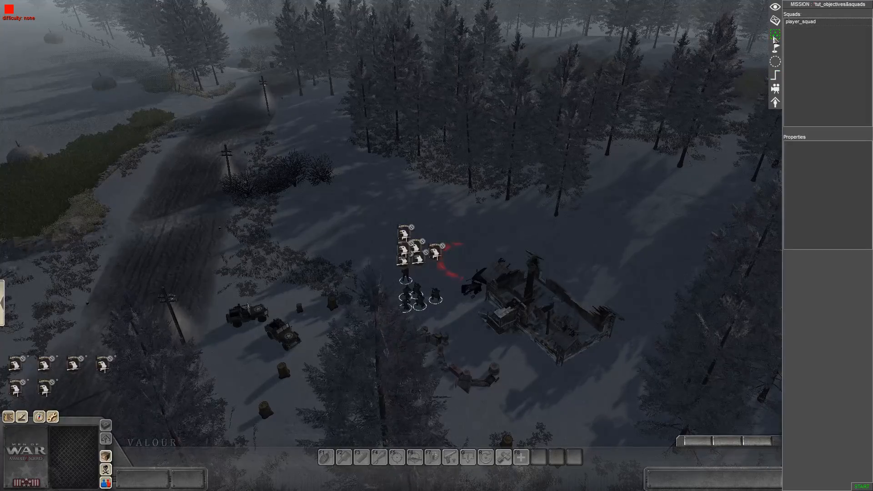
{"action": "left_click", "coordinate": [795, 22]}
{"action": "key", "text": "Delete"}
{"action": "key", "text": "Return"}
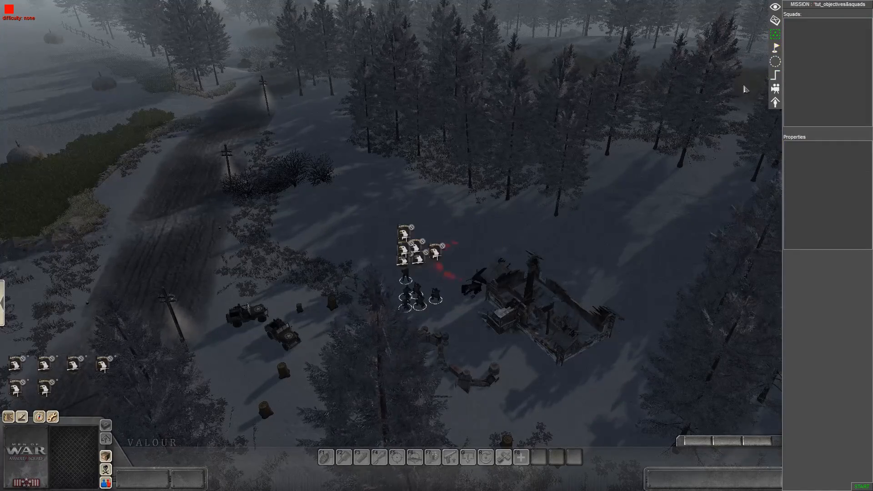
Step: Return to the trigger list and save the mission
{"action": "left_click", "coordinate": [775, 75]}
{"action": "middle_click_drag", "start_coordinate": [218, 309], "coordinate": [504, 335]}
{"action": "middle_click_drag", "start_coordinate": [205, 277], "coordinate": [708, 372]}
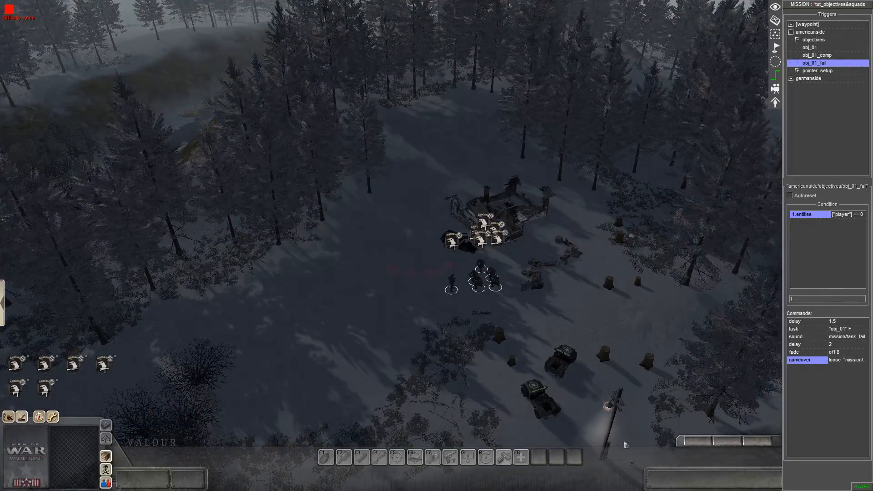
{"action": "middle_click_drag", "start_coordinate": [537, 308], "coordinate": [292, 312]}
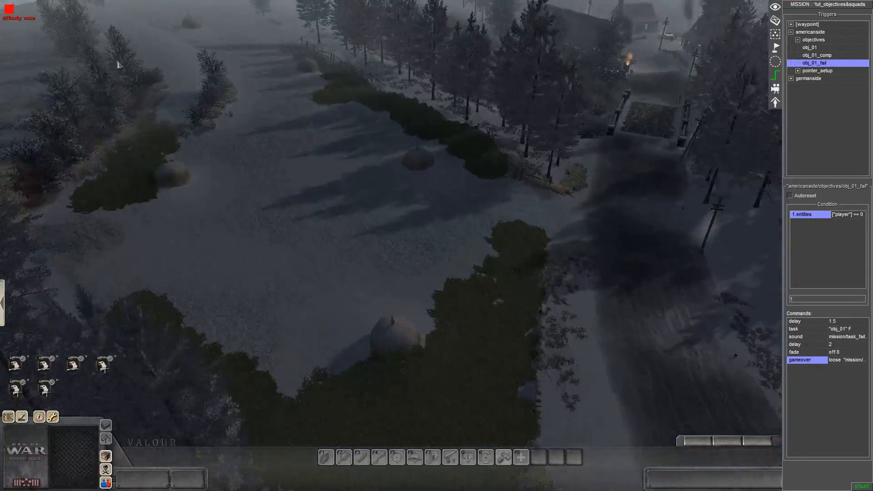
{"action": "middle_click_drag", "start_coordinate": [117, 64], "coordinate": [431, 175]}
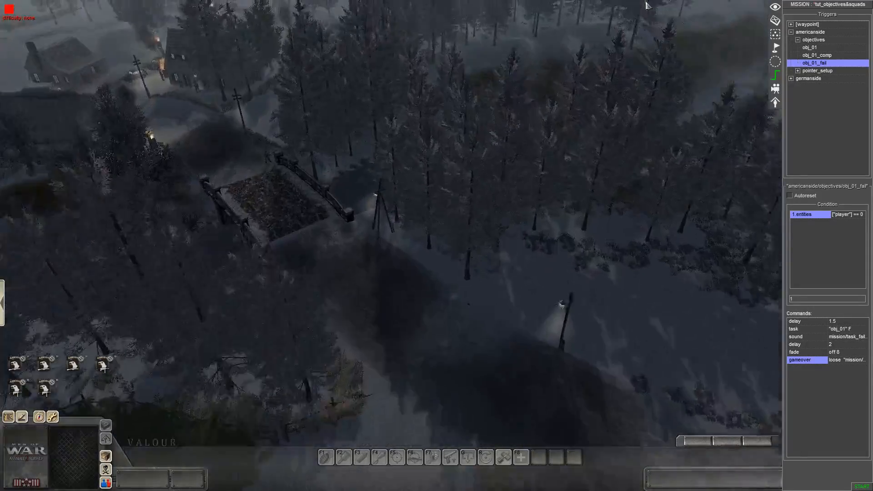
{"action": "middle_click_drag", "start_coordinate": [551, 286], "coordinate": [367, 290]}
{"action": "key", "text": "ctrl+s"}
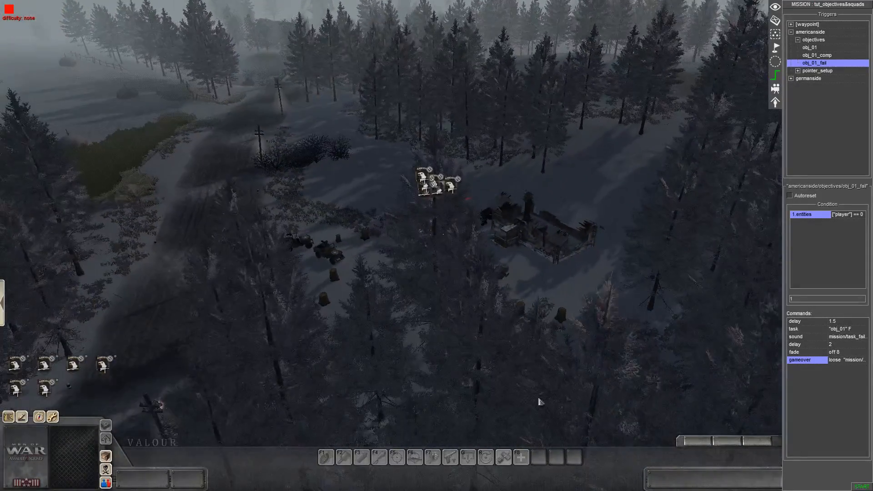
{"action": "middle_click_drag", "start_coordinate": [606, 299], "coordinate": [457, 304]}
{"action": "left_click", "coordinate": [774, 20]}
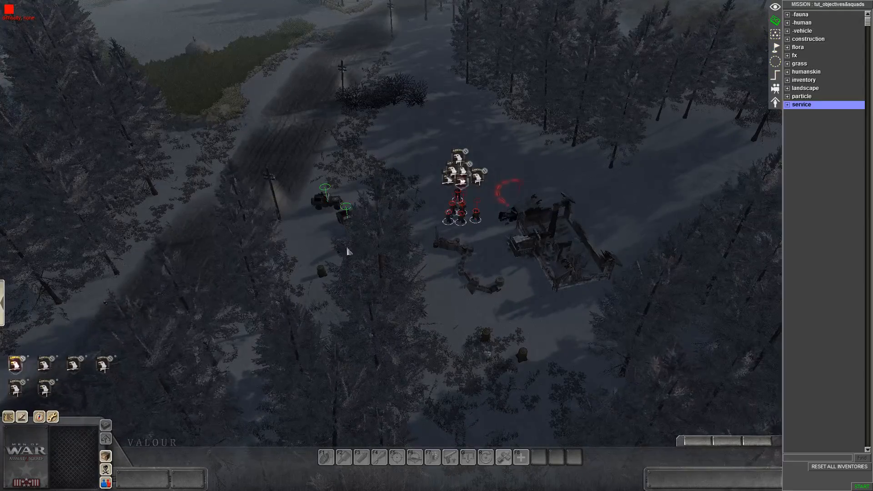
{"action": "scroll", "coordinate": [430, 213], "scroll_direction": "down", "scroll_amount": 3}
{"action": "left_click", "coordinate": [775, 75]}
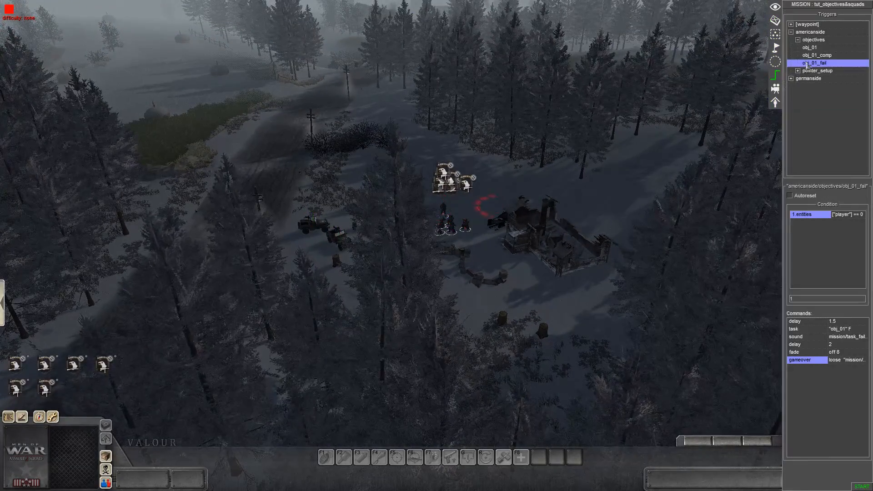
Step: Duplicate the obj_01, obj_01_comp and obj_01_fail triggers under americanside/objectives as obj_02, obj_02_comp and obj_02_fail
{"action": "left_click", "coordinate": [809, 48]}
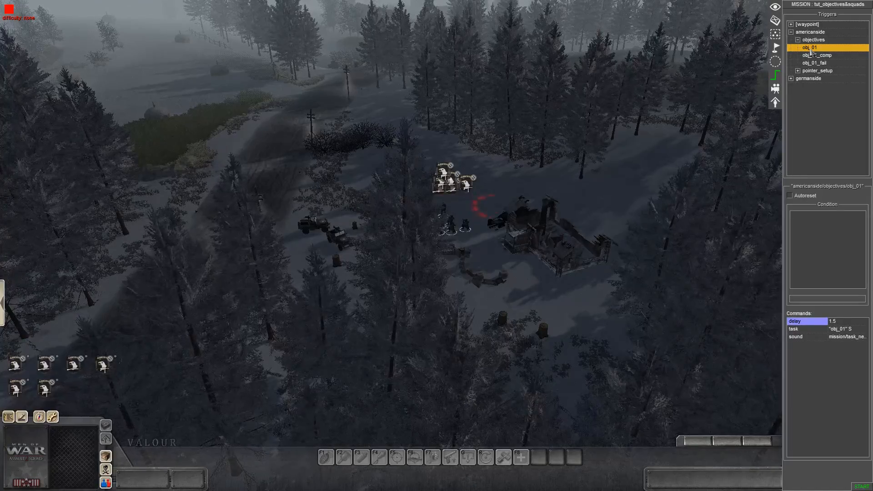
{"action": "key", "text": "ctrl+c"}
{"action": "key", "text": "Return"}
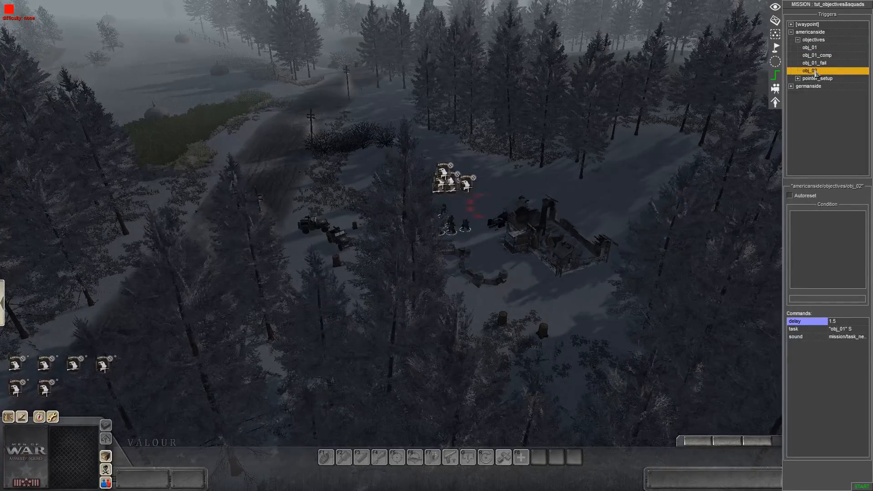
{"action": "left_click", "coordinate": [826, 56]}
{"action": "key", "text": "ctrl+c"}
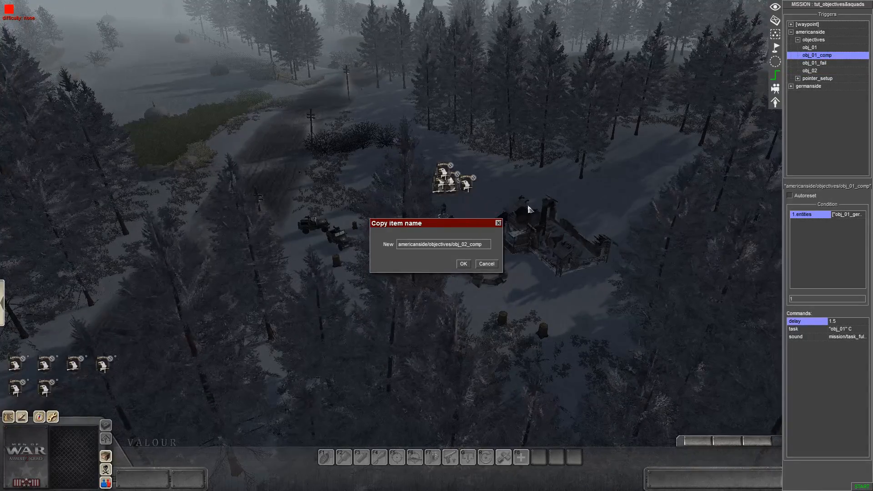
{"action": "key", "text": "Return"}
{"action": "left_click", "coordinate": [825, 64]}
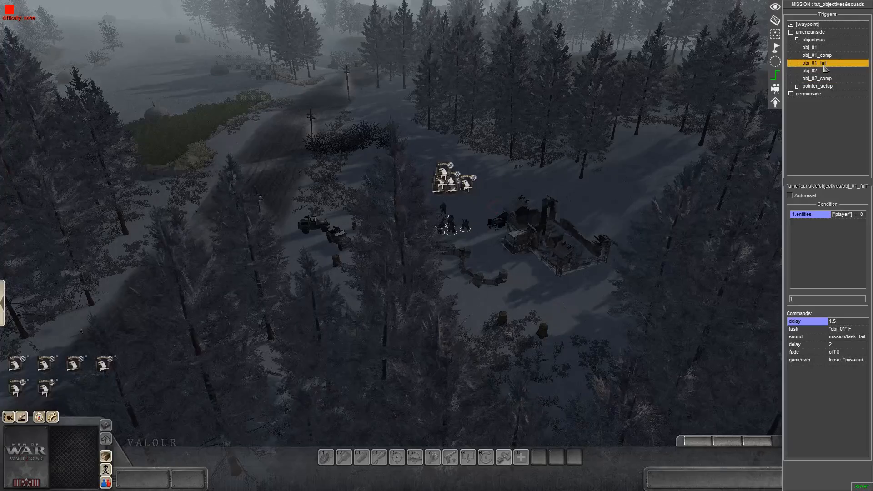
{"action": "key", "text": "ctrl+c"}
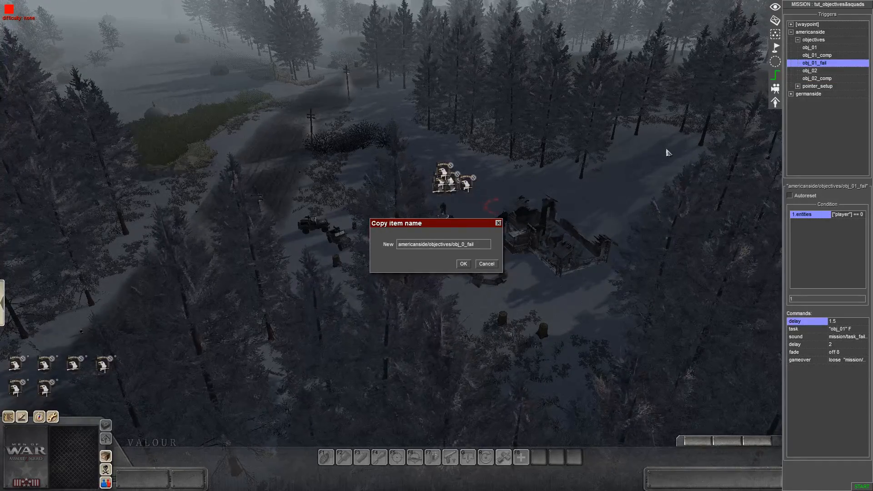
{"action": "key", "text": "Return"}
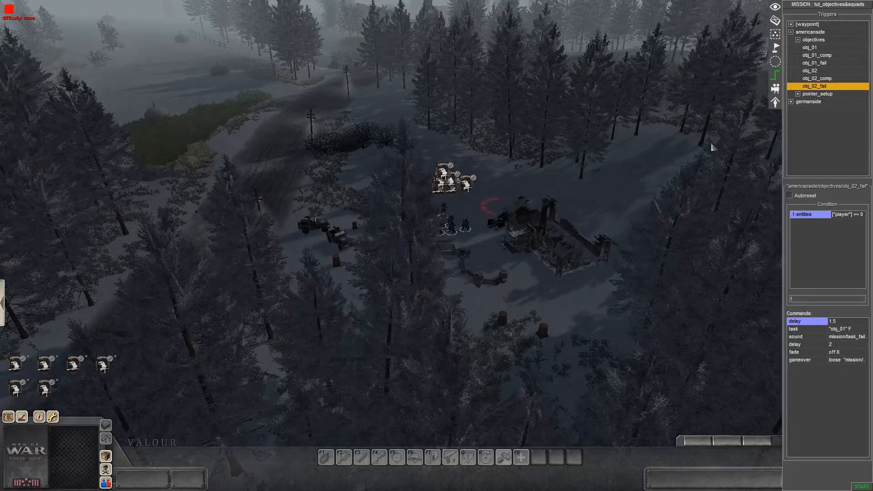
Step: Set the task name in the obj_02 trigger's task command to obj_02
{"action": "left_click", "coordinate": [813, 72]}
{"action": "double_click", "coordinate": [799, 330]}
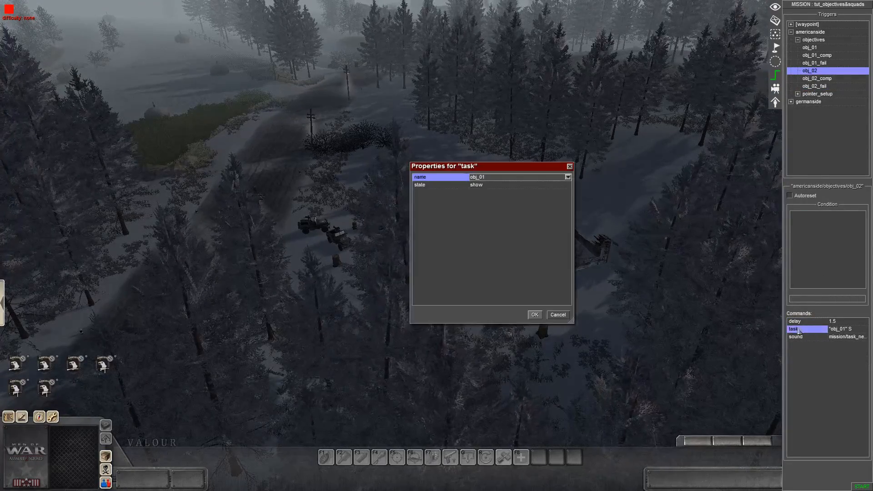
{"action": "left_click", "coordinate": [493, 177]}
{"action": "left_click", "coordinate": [494, 178]}
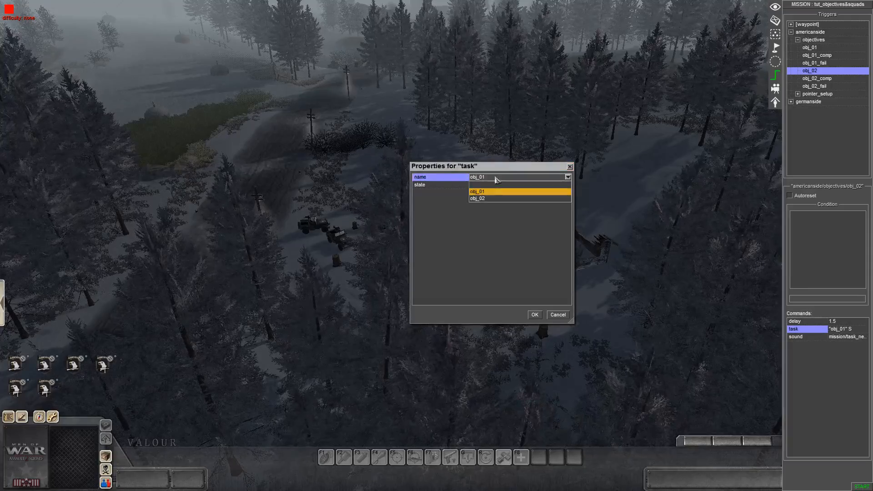
{"action": "left_click", "coordinate": [495, 196]}
{"action": "left_click", "coordinate": [535, 315]}
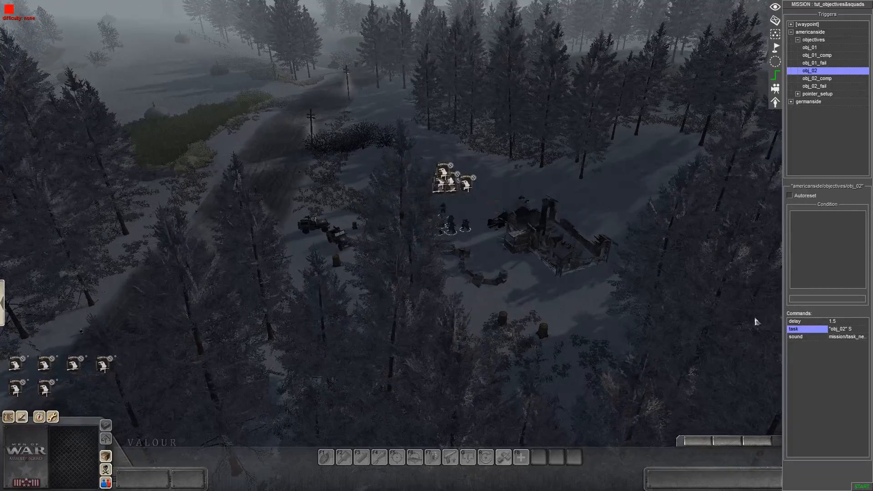
Step: Set the time of the obj_02 trigger's delay command to 2.5
{"action": "double_click", "coordinate": [800, 322]}
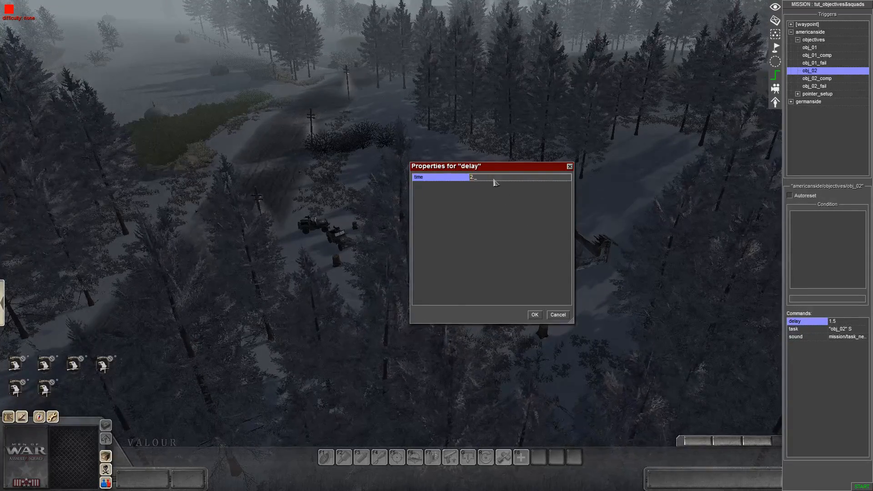
{"action": "type", "text": "5"}
{"action": "key", "text": "Return"}
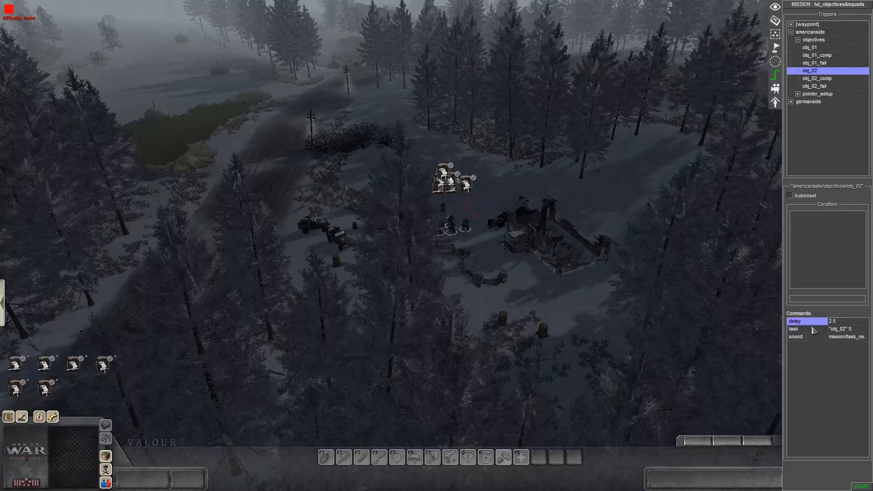
Step: Open the obj_02_comp trigger, inspect its entities condition and delete it
{"action": "left_click", "coordinate": [820, 80]}
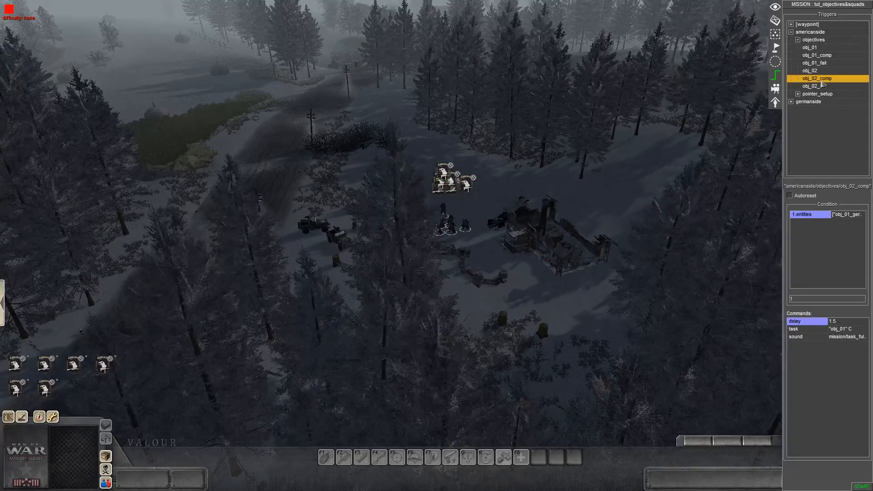
{"action": "double_click", "coordinate": [813, 219]}
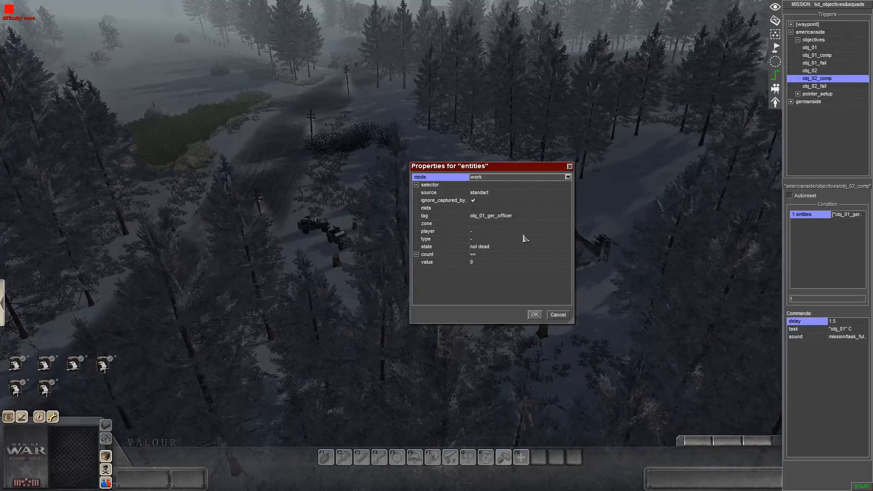
{"action": "left_click", "coordinate": [534, 315]}
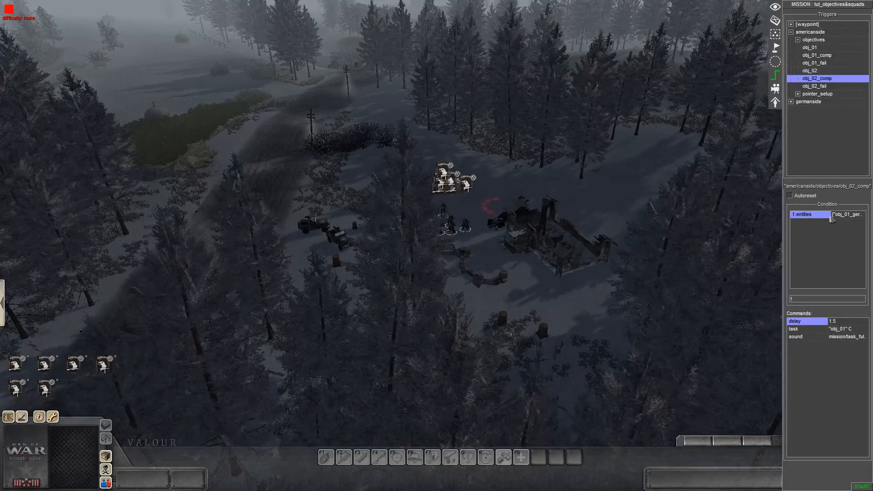
{"action": "key", "text": "Delete"}
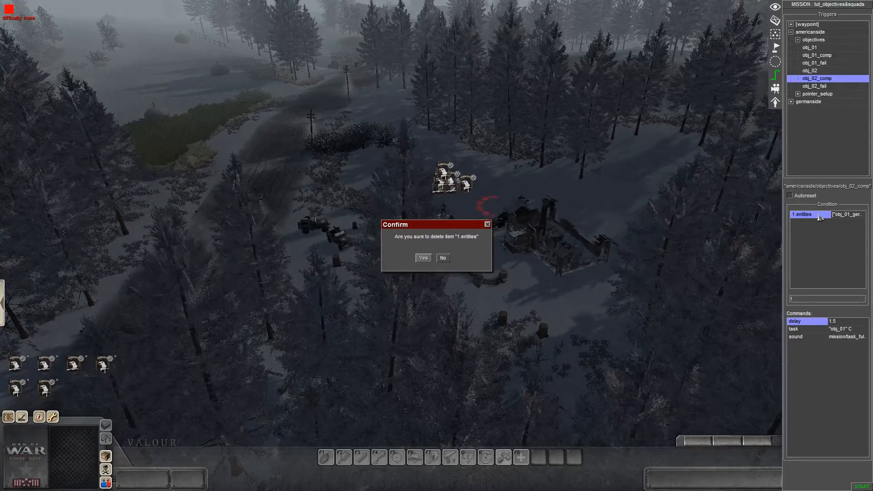
{"action": "key", "text": "Return"}
Step: Add an event condition to the obj_02_comp trigger, using a new helper event named obj_02_usa_engineer_alive as its id, and recheck its properties
{"action": "right_click", "coordinate": [815, 222]}
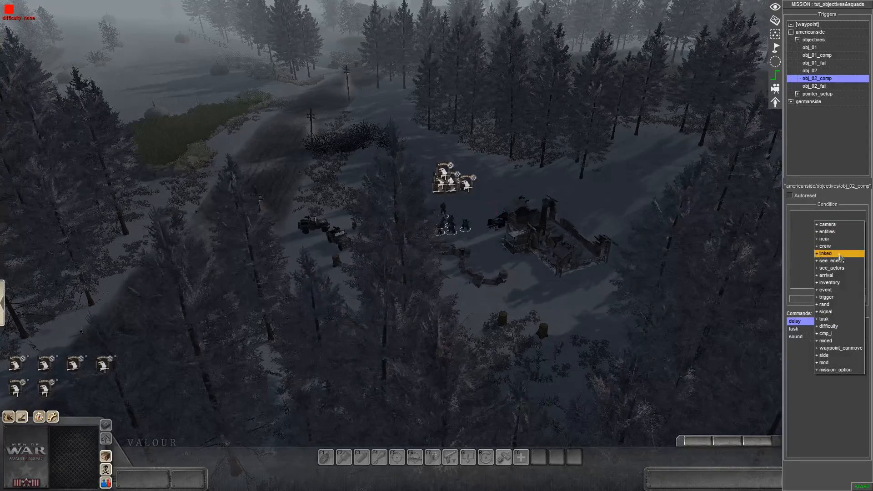
{"action": "left_click", "coordinate": [828, 291]}
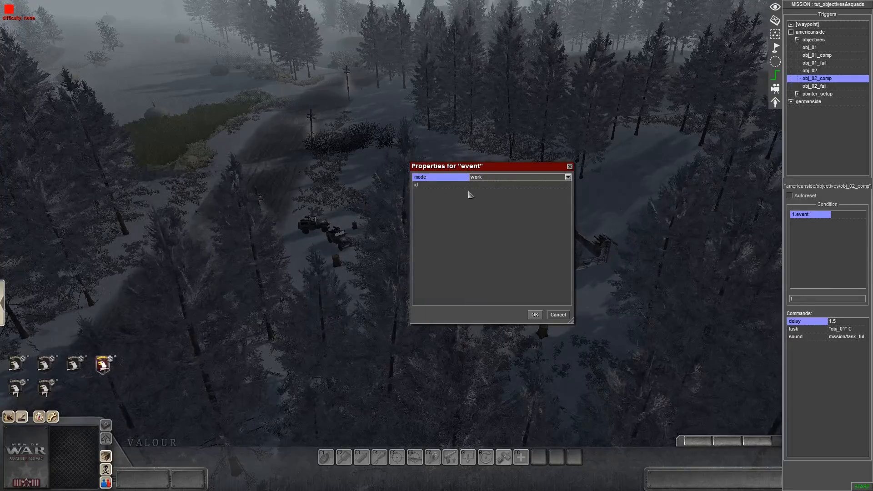
{"action": "left_click", "coordinate": [484, 186]}
{"action": "left_click", "coordinate": [483, 187]}
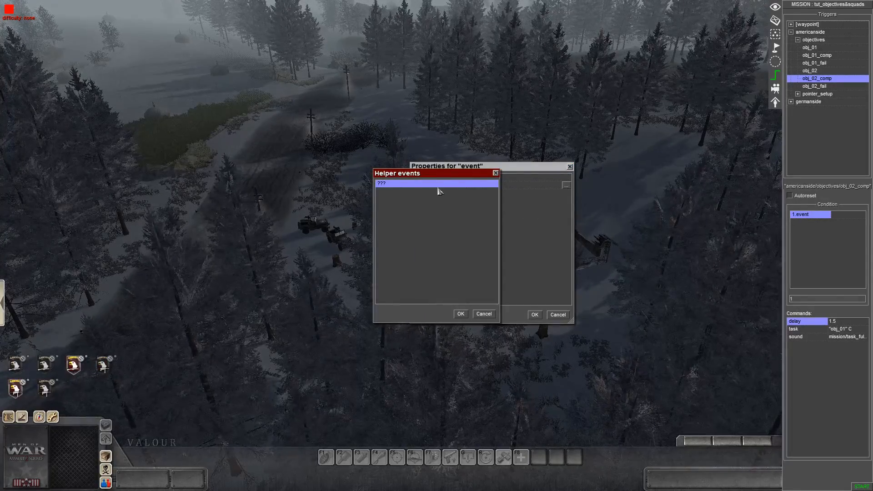
{"action": "right_click", "coordinate": [437, 219]}
{"action": "left_click", "coordinate": [444, 224]}
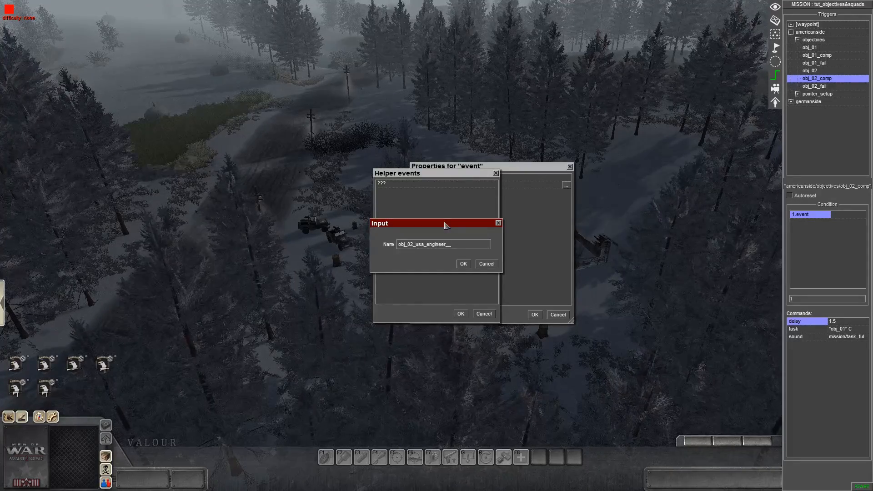
{"action": "key", "text": "Return"}
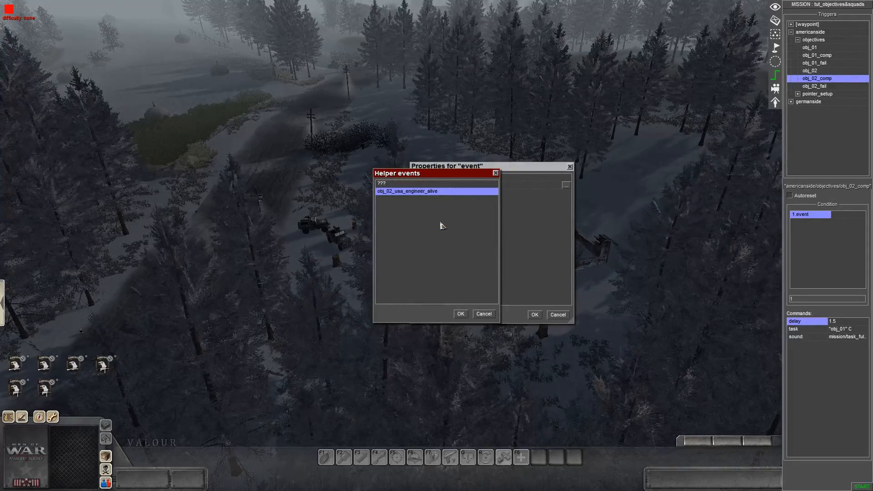
{"action": "left_click", "coordinate": [460, 314]}
{"action": "left_click", "coordinate": [535, 314]}
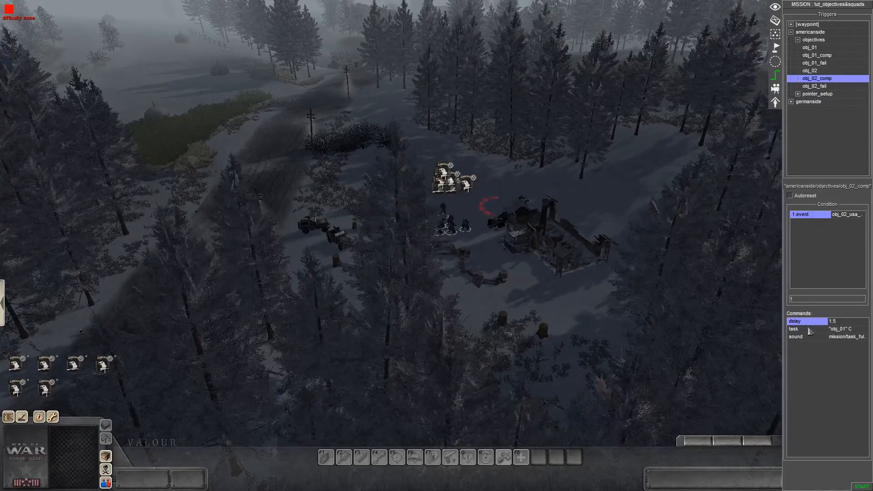
{"action": "double_click", "coordinate": [813, 217]}
{"action": "left_click", "coordinate": [535, 315]}
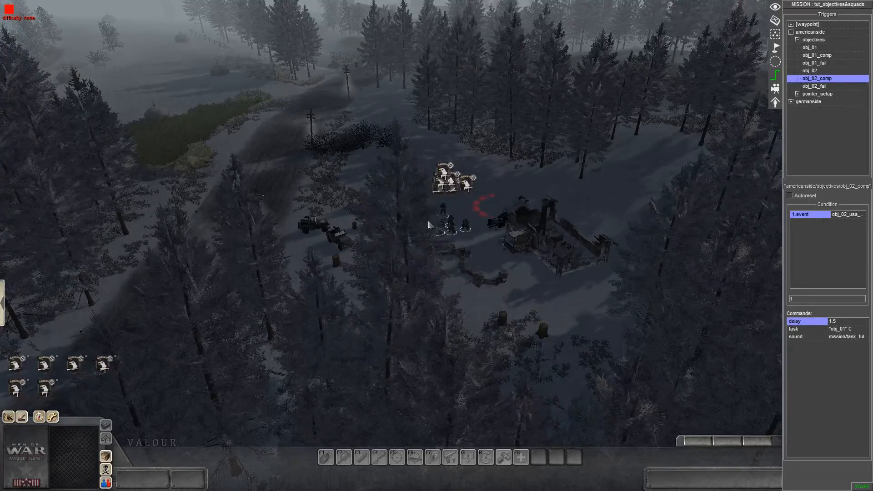
Step: Examine the map around the village, the hillside road and the American squad's starting position by the ruined house
{"action": "key", "text": "Up"}
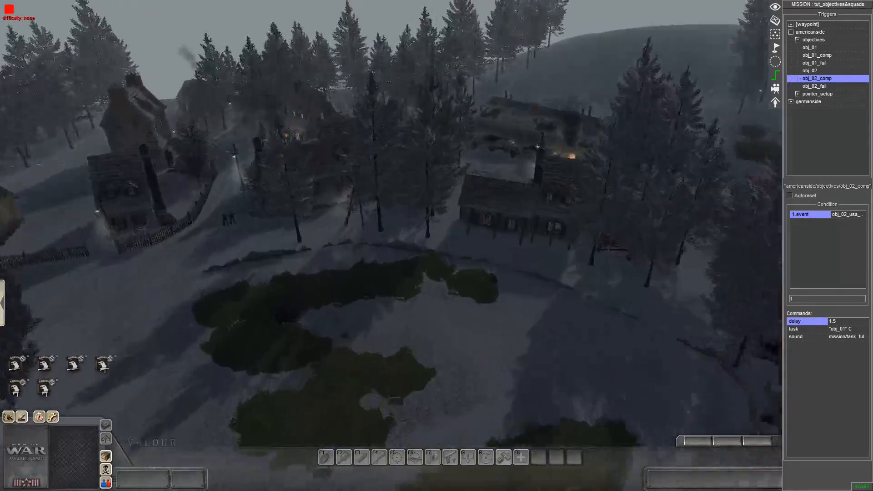
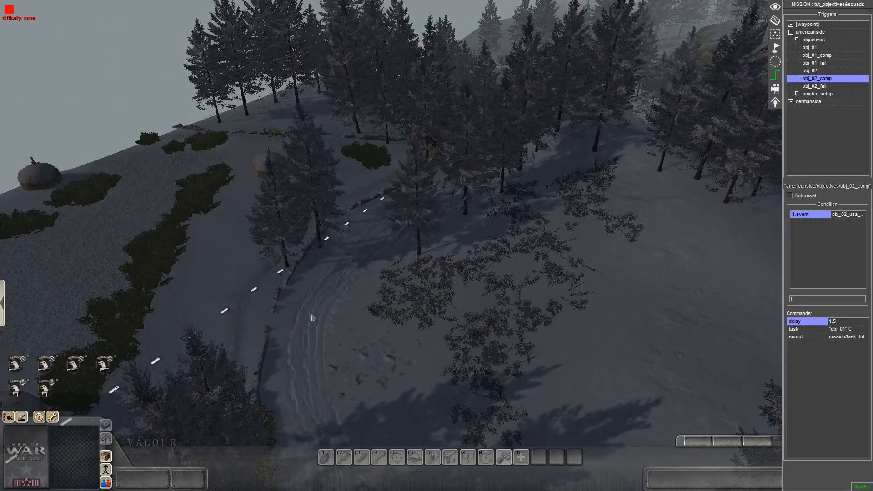
{"action": "middle_click_drag", "start_coordinate": [312, 317], "coordinate": [347, 319]}
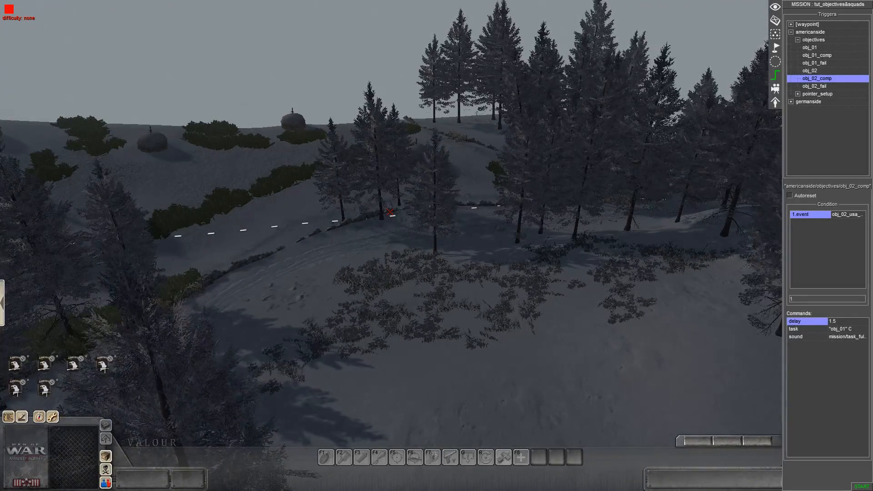
{"action": "middle_click_drag", "start_coordinate": [314, 220], "coordinate": [244, 246]}
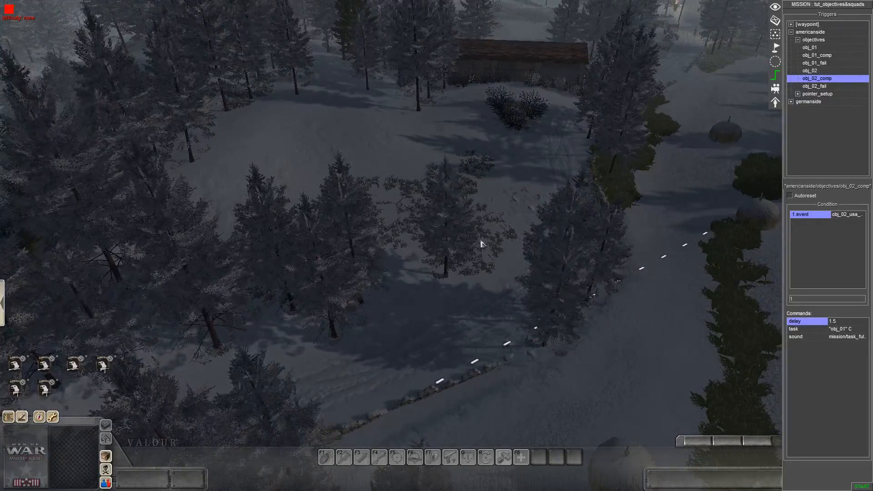
{"action": "middle_click_drag", "start_coordinate": [482, 244], "coordinate": [514, 239]}
{"action": "key", "text": "Up"}
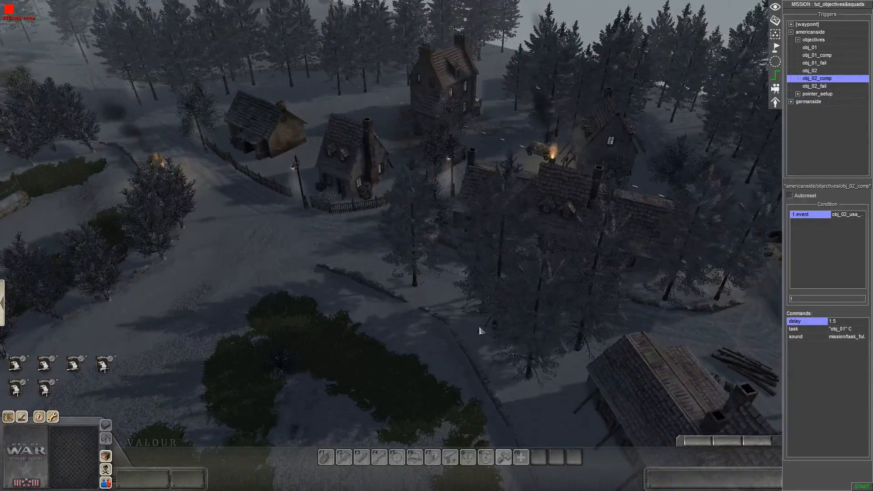
{"action": "middle_click_drag", "start_coordinate": [482, 331], "coordinate": [627, 265]}
{"action": "key", "text": "Down"}
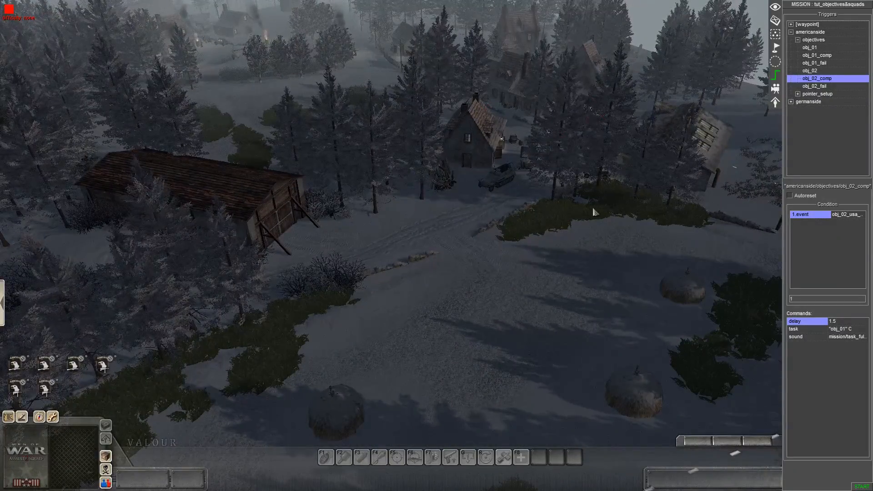
{"action": "middle_click_drag", "start_coordinate": [639, 172], "coordinate": [327, 161]}
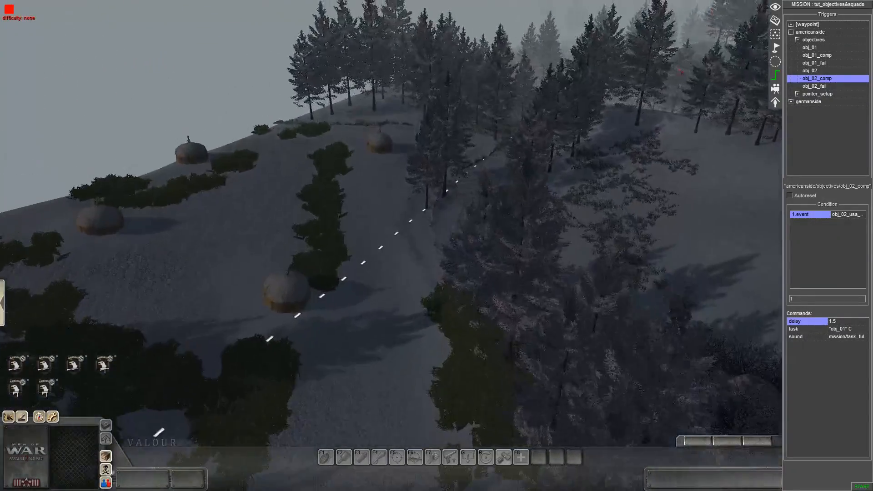
{"action": "middle_click_drag", "start_coordinate": [637, 241], "coordinate": [448, 271]}
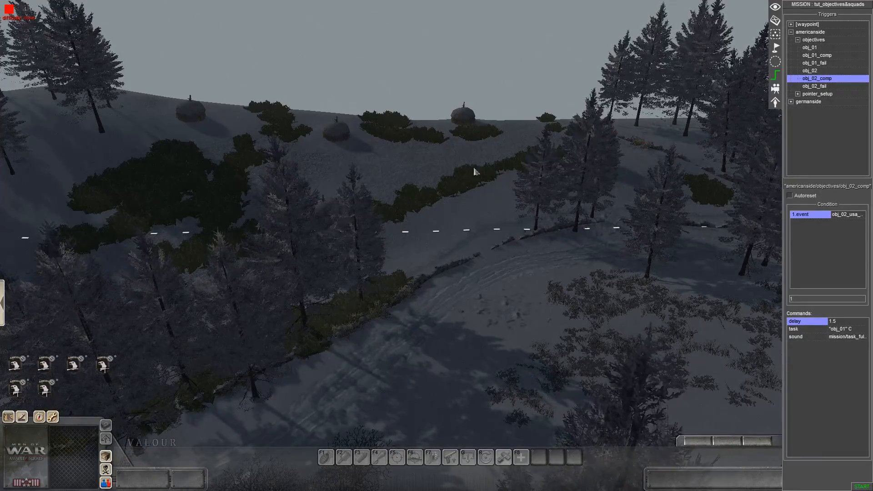
{"action": "middle_click_drag", "start_coordinate": [592, 375], "coordinate": [327, 378]}
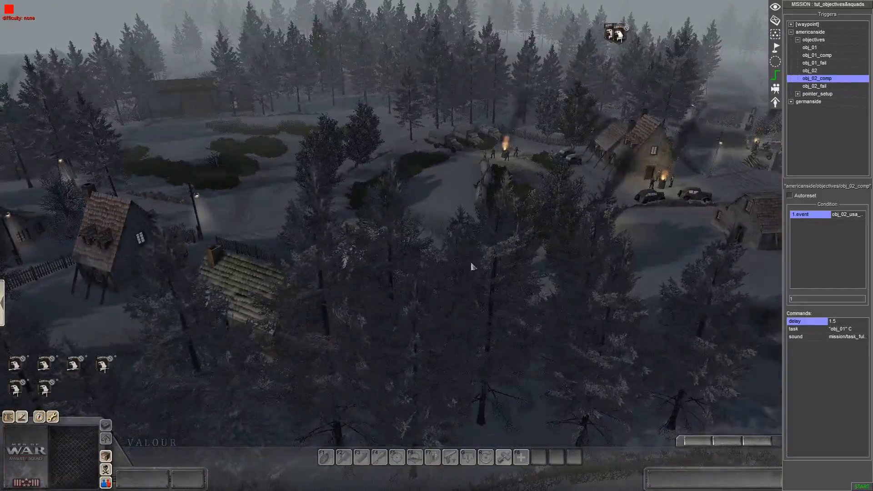
{"action": "middle_click_drag", "start_coordinate": [471, 266], "coordinate": [495, 218]}
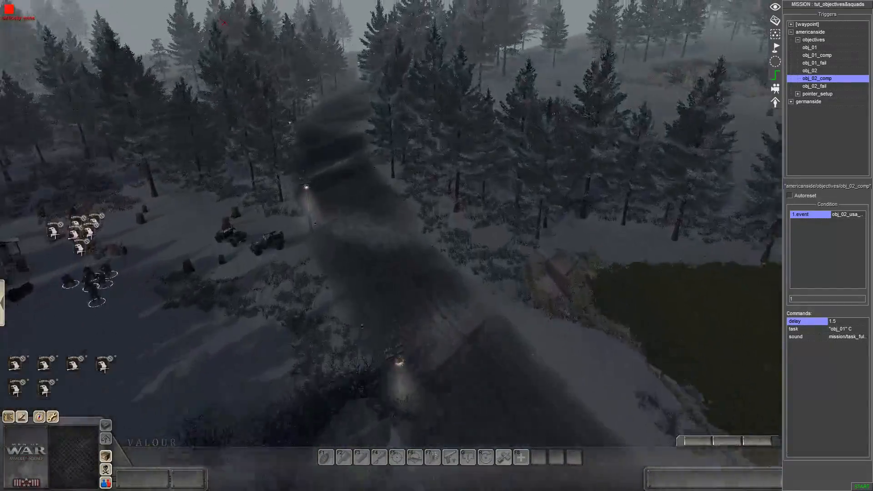
{"action": "middle_click_drag", "start_coordinate": [224, 182], "coordinate": [307, 224]}
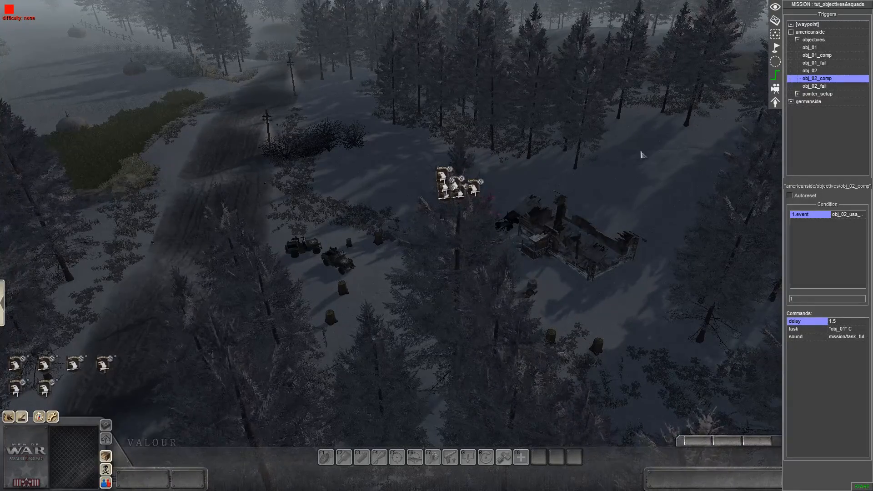
{"action": "left_click", "coordinate": [775, 61]}
{"action": "left_click", "coordinate": [777, 77]}
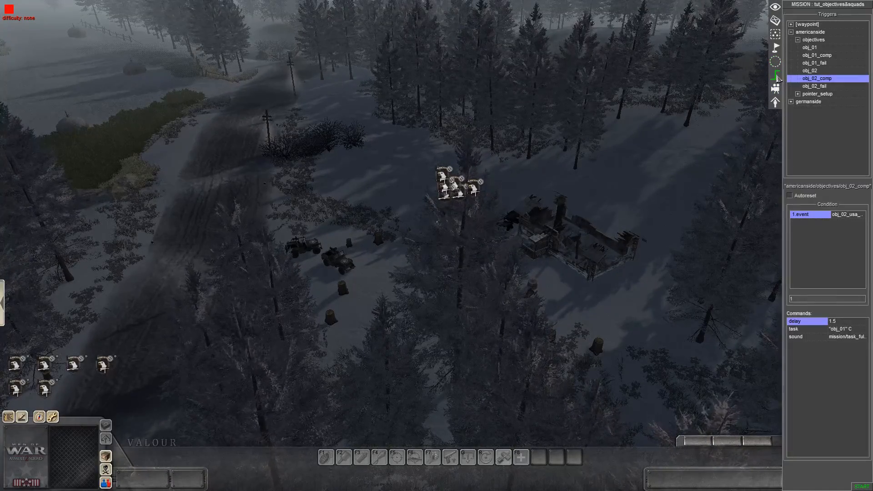
{"action": "middle_click_drag", "start_coordinate": [627, 175], "coordinate": [490, 276]}
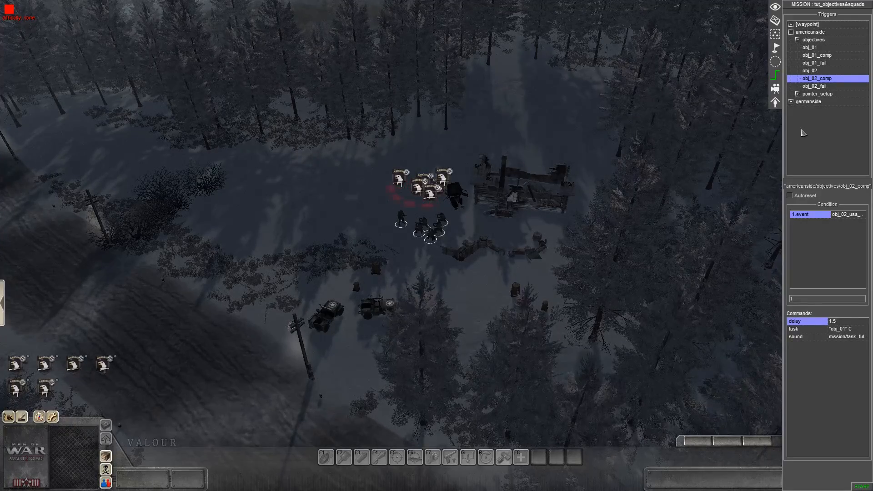
Step: Set the tag in the obj_02_fail trigger's entities condition to obj_02_usa_engineer
{"action": "left_click", "coordinate": [814, 80]}
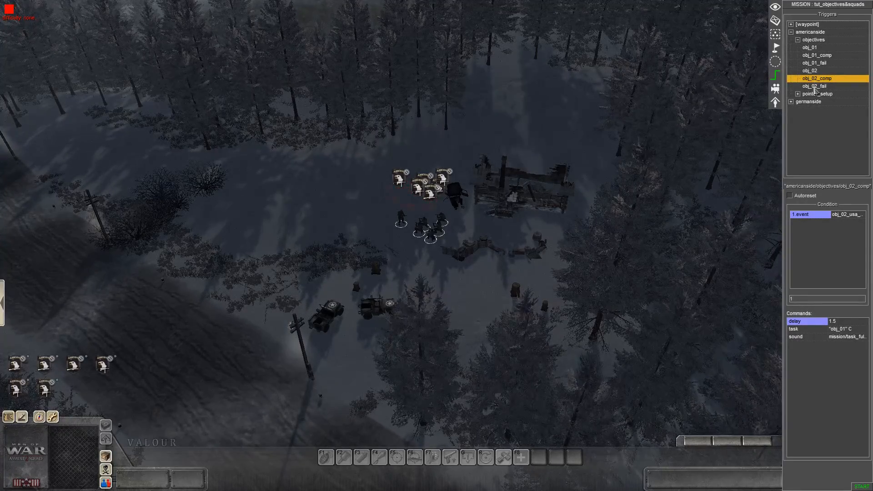
{"action": "left_click", "coordinate": [814, 86]}
{"action": "left_click", "coordinate": [820, 217]}
{"action": "double_click", "coordinate": [821, 219]}
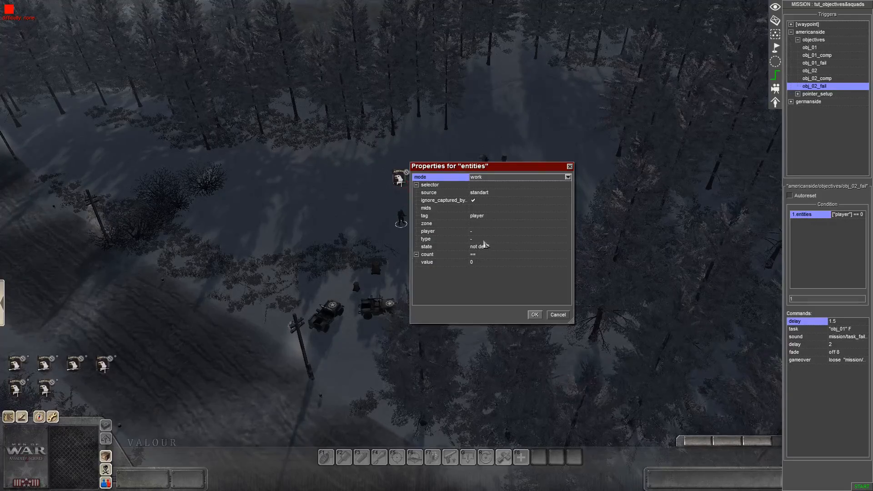
{"action": "left_click", "coordinate": [495, 218]}
{"action": "left_click", "coordinate": [568, 216]}
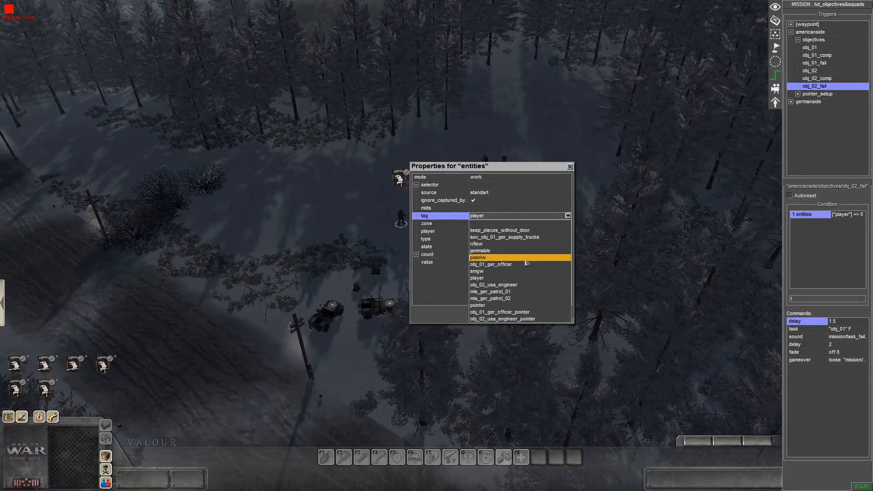
{"action": "left_click", "coordinate": [509, 285]}
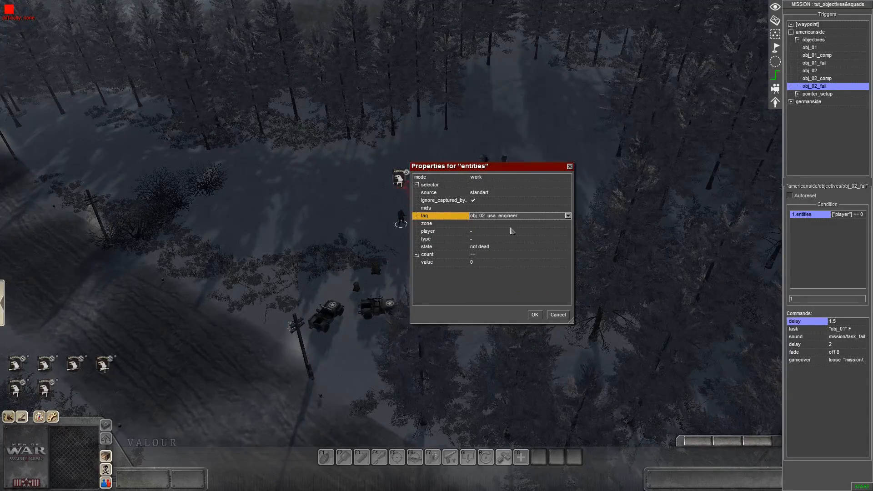
{"action": "left_click", "coordinate": [534, 315]}
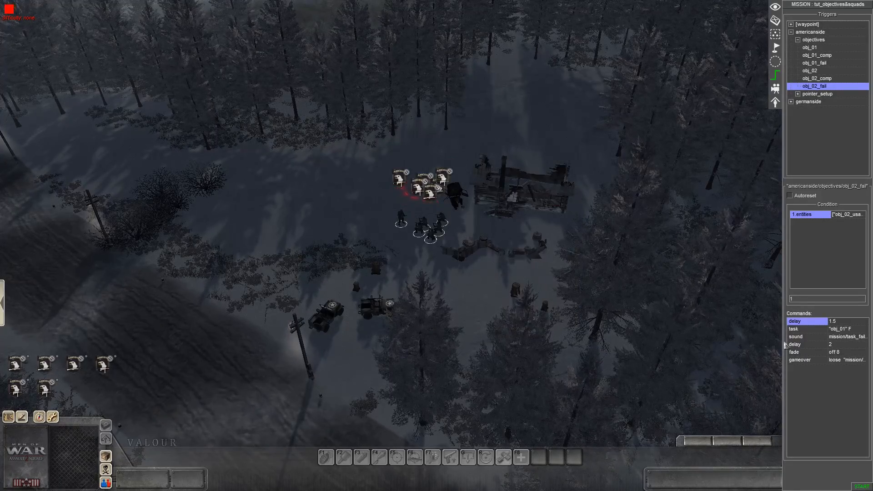
Step: Set the task name in the obj_02_fail trigger's task command to obj_02
{"action": "double_click", "coordinate": [809, 331]}
{"action": "left_click", "coordinate": [493, 180]}
{"action": "left_click", "coordinate": [492, 179]}
{"action": "left_click", "coordinate": [486, 198]}
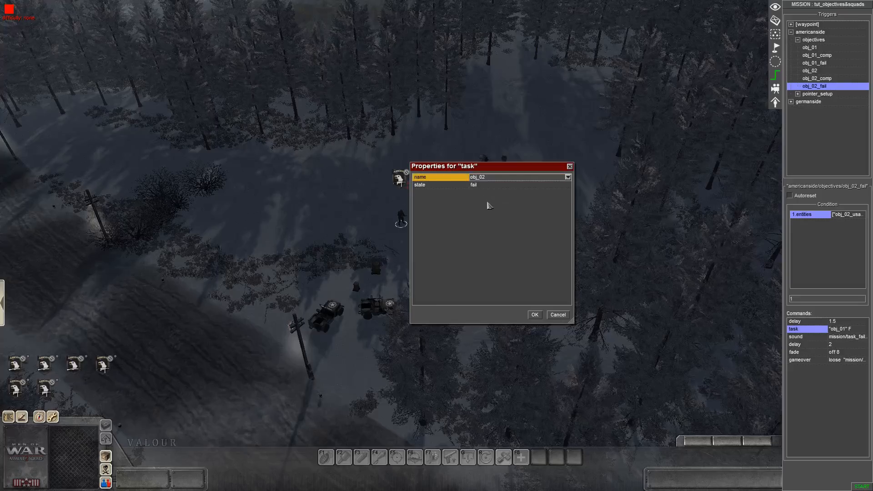
{"action": "left_click", "coordinate": [535, 314]}
Step: Set the task name in the obj_02_comp trigger's task command to obj_02
{"action": "left_click", "coordinate": [818, 79]}
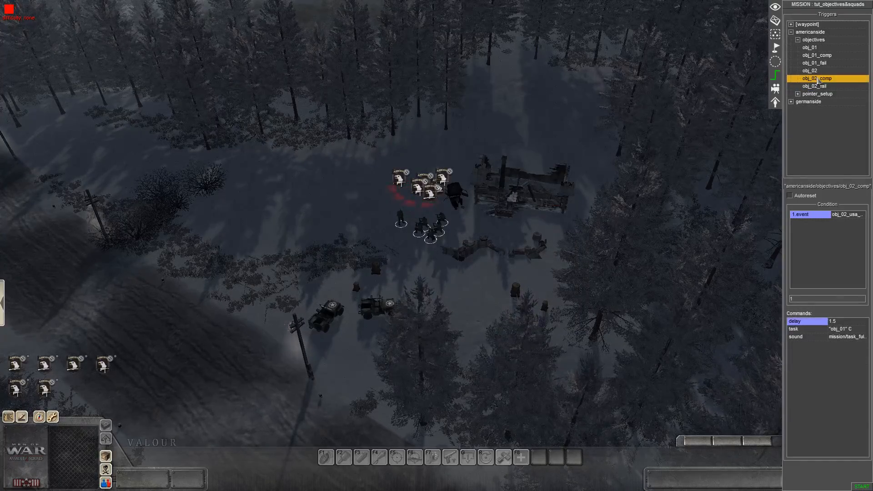
{"action": "double_click", "coordinate": [804, 329]}
{"action": "left_click", "coordinate": [497, 182]}
{"action": "left_click", "coordinate": [486, 198]}
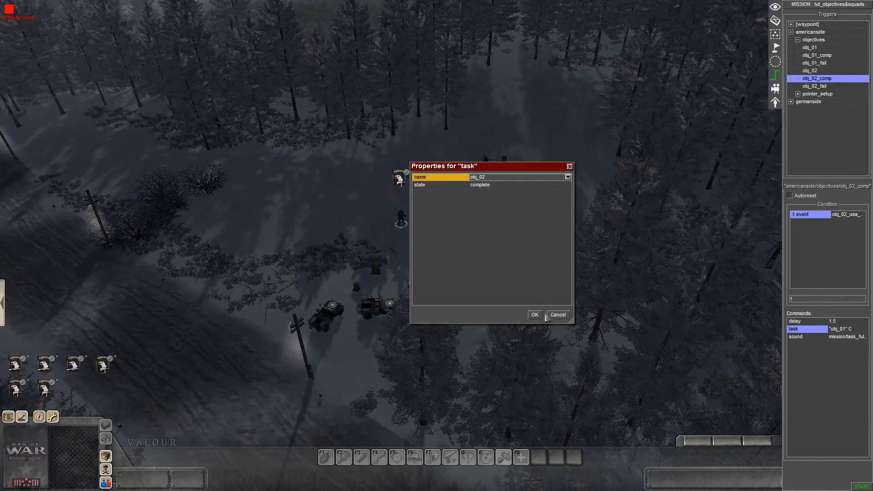
{"action": "left_click", "coordinate": [534, 315]}
Step: Recheck the commands of the obj_02_fail and obj_02 triggers and start the mission
{"action": "left_click", "coordinate": [827, 87]}
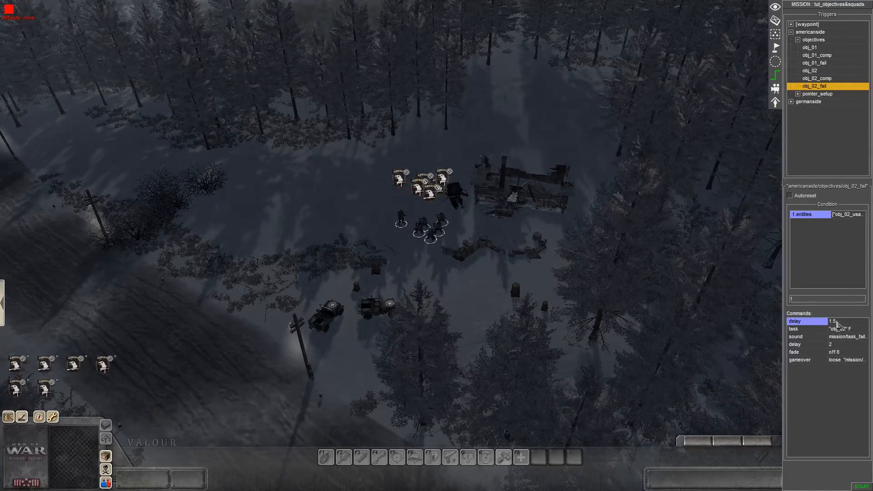
{"action": "left_click", "coordinate": [817, 71]}
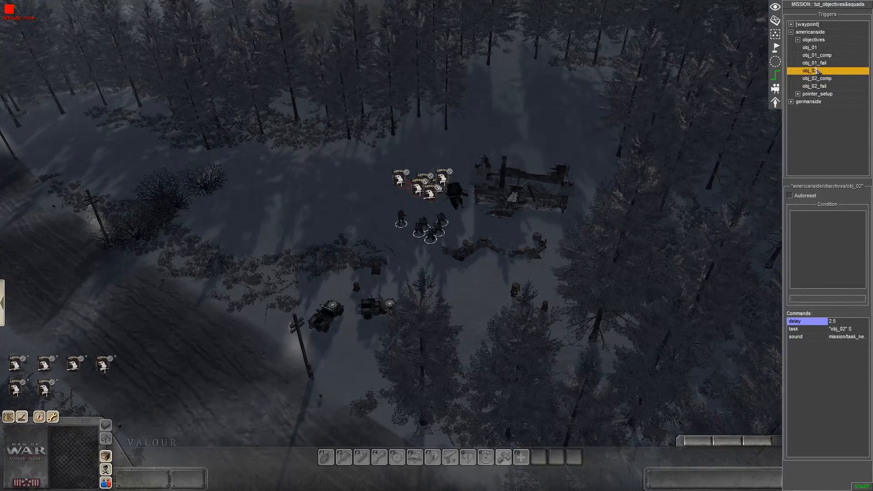
{"action": "left_click", "coordinate": [861, 486]}
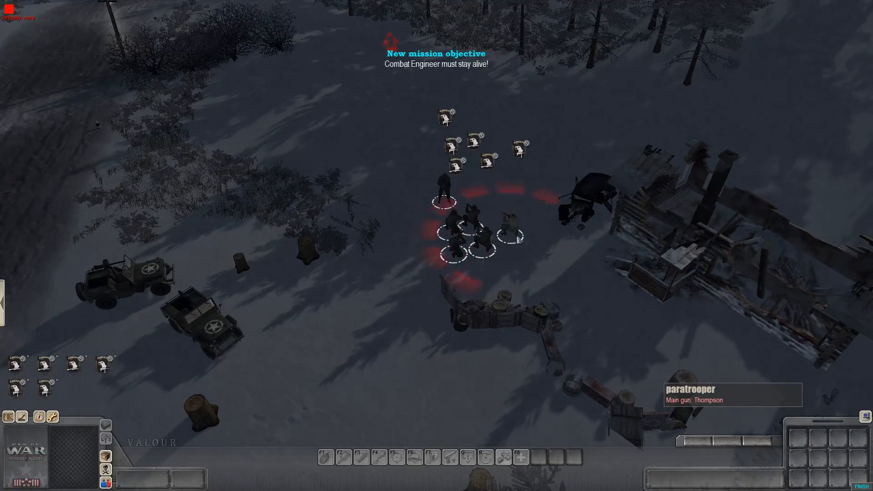
Step: Send one paratrooper away from the squad and check the Combat Engineer entry in the mission objectives
{"action": "left_click", "coordinate": [511, 227]}
{"action": "right_click", "coordinate": [283, 139]}
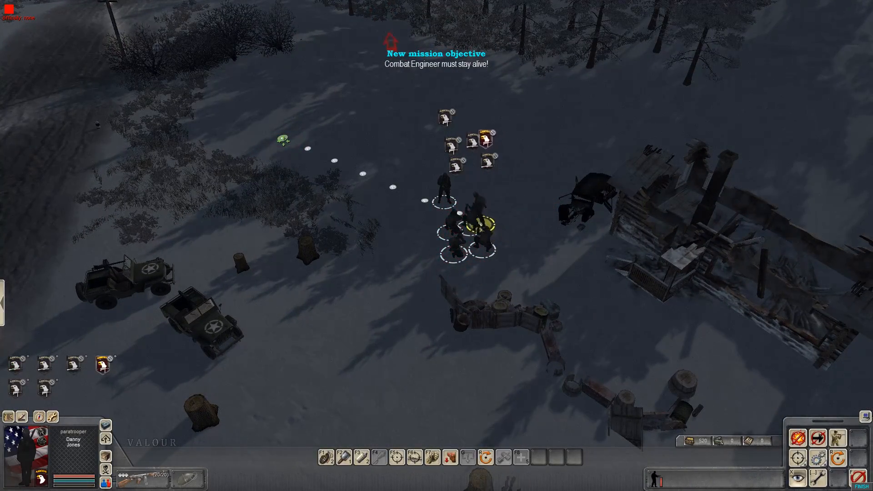
{"action": "key", "text": "o"}
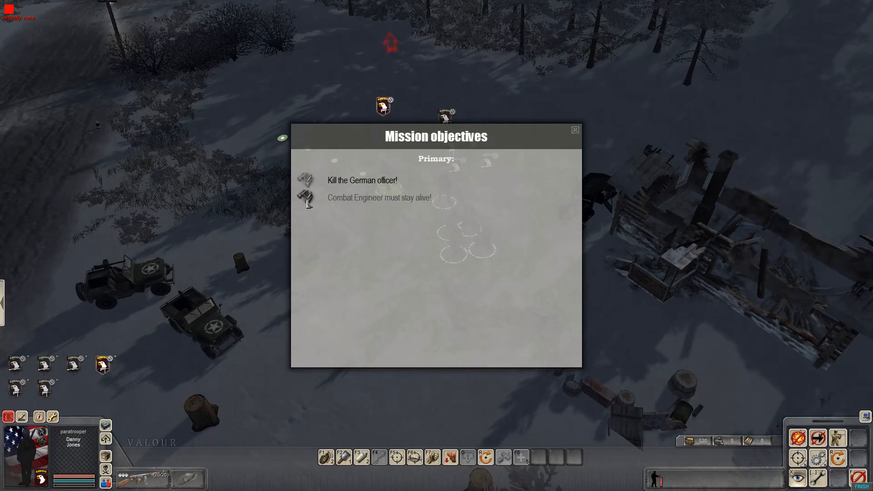
{"action": "left_click", "coordinate": [306, 198]}
{"action": "right_click", "coordinate": [285, 190]}
{"action": "right_click", "coordinate": [326, 132]}
{"action": "left_click", "coordinate": [472, 203]}
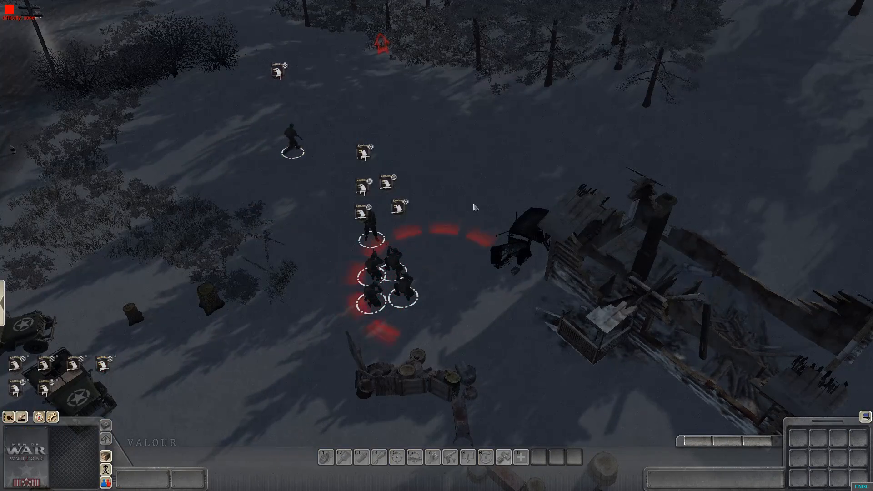
Step: Order the separated paratrooper back toward the ruined house and review the mission objectives once more
{"action": "scroll", "coordinate": [449, 260], "scroll_direction": "down", "scroll_amount": 3}
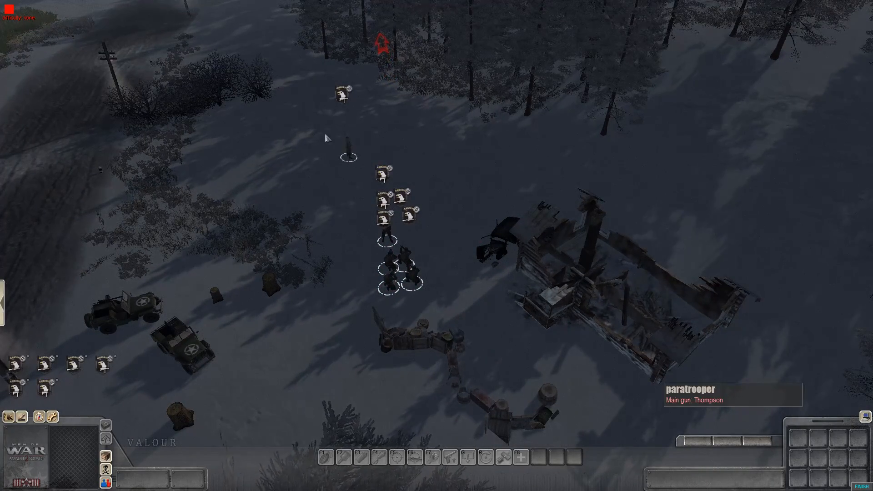
{"action": "left_click", "coordinate": [336, 141]}
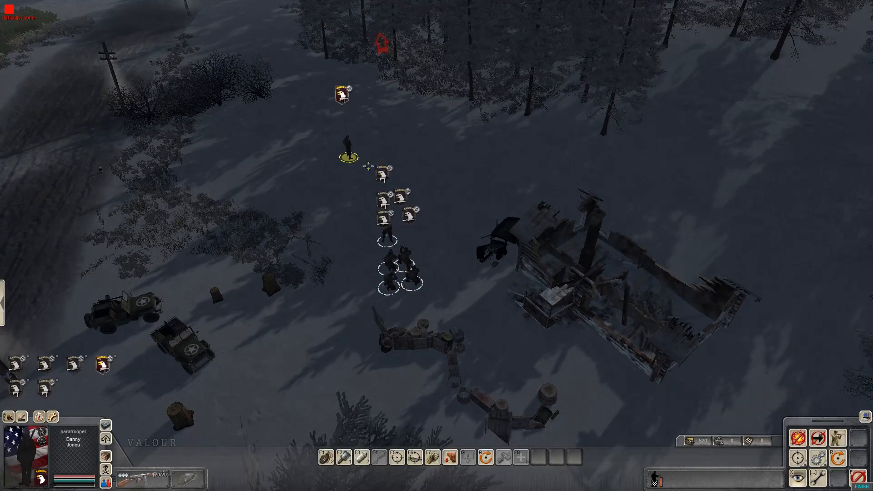
{"action": "right_click", "coordinate": [452, 250]}
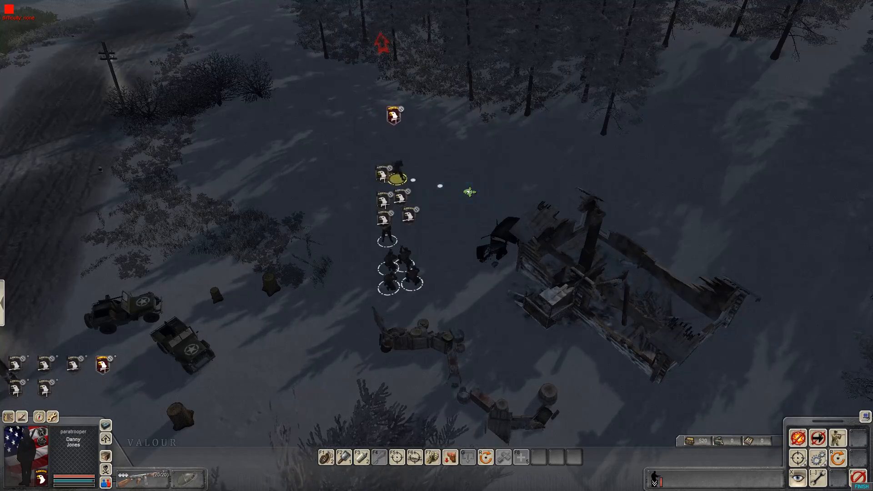
{"action": "key", "text": "o"}
{"action": "key", "text": "o"}
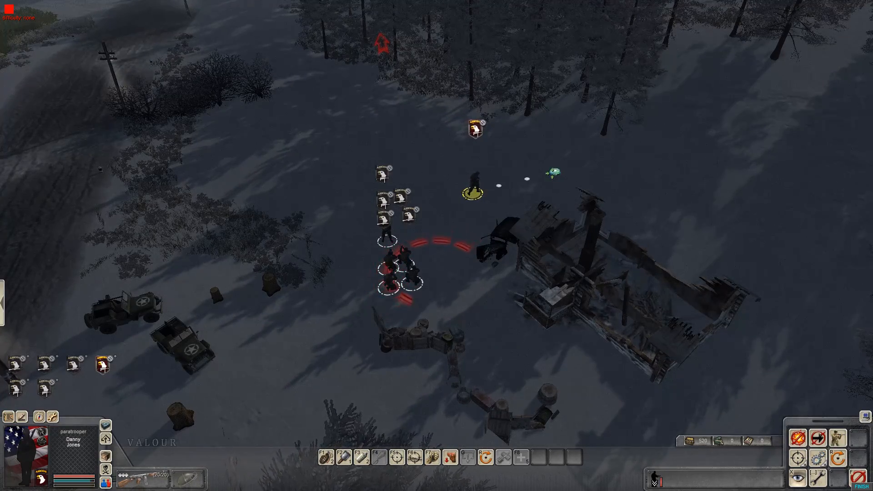
Step: Move the paratrooper around the squad, queue three additional waypoints for him and deselect him
{"action": "right_click", "coordinate": [554, 172]}
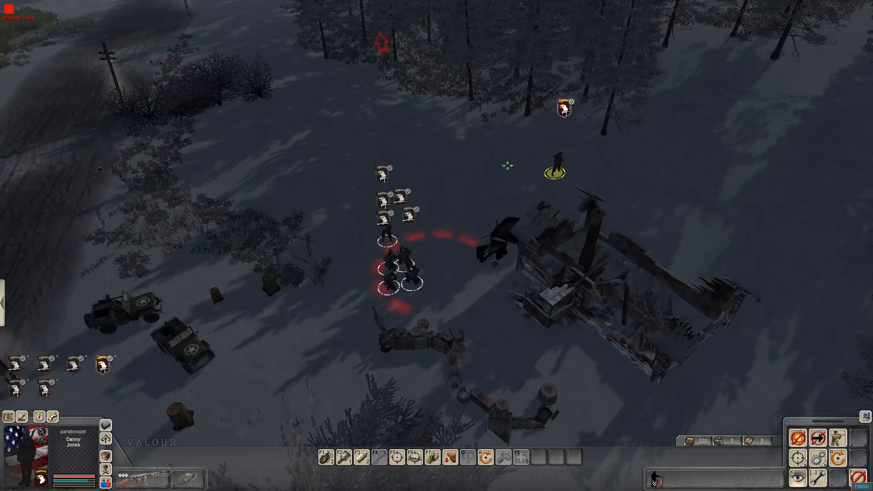
{"action": "right_click", "coordinate": [362, 138]}
{"action": "right_click", "coordinate": [306, 134]}
{"action": "right_click", "coordinate": [279, 175]}
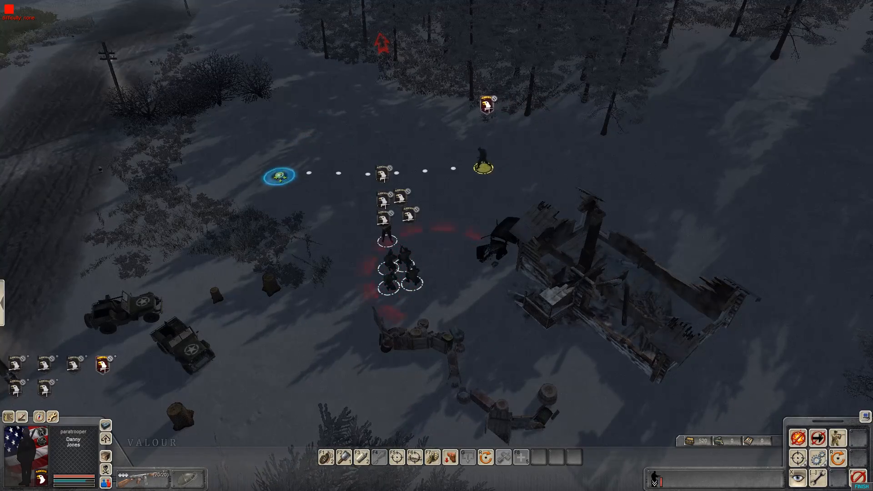
{"action": "right_click", "coordinate": [311, 130], "text": "shift"}
{"action": "right_click", "coordinate": [373, 122], "text": "shift"}
{"action": "right_click", "coordinate": [436, 126], "text": "shift"}
{"action": "left_click", "coordinate": [468, 178]}
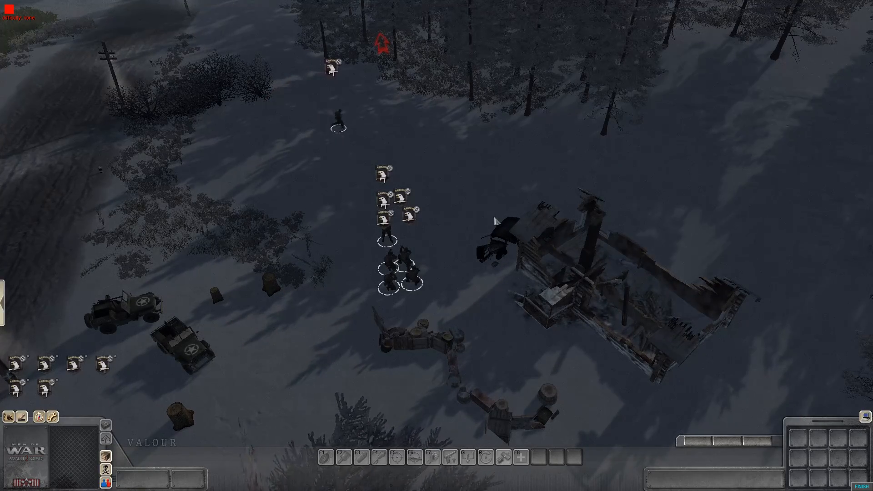
Step: Return to the mission editor during the running test and show its entity list
{"action": "middle_click_drag", "start_coordinate": [488, 201], "coordinate": [464, 198]}
{"action": "key", "text": "F2"}
{"action": "left_click", "coordinate": [776, 21]}
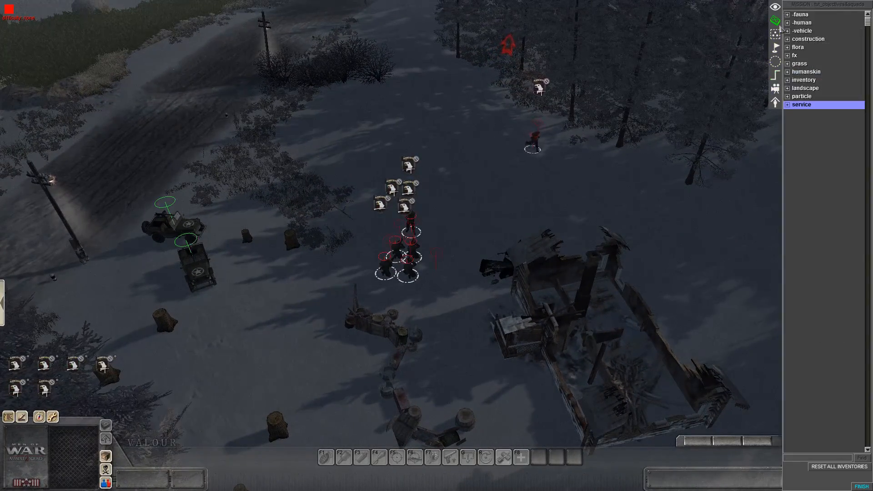
Step: Place an outburst_instant_nc explosion from the service damage entities on the soldier standing apart from the squad
{"action": "left_click", "coordinate": [787, 105]}
{"action": "left_click", "coordinate": [793, 121]}
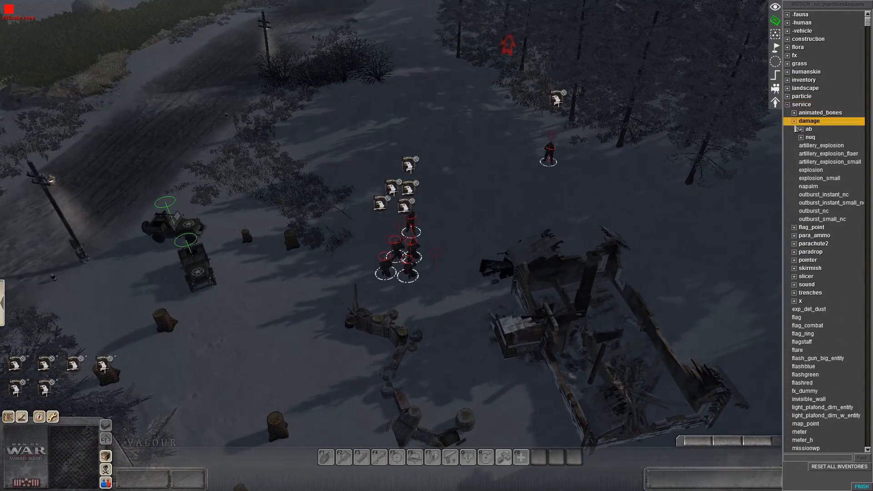
{"action": "left_click", "coordinate": [823, 194]}
{"action": "left_click", "coordinate": [561, 165]}
{"action": "scroll", "coordinate": [500, 194], "scroll_direction": "down", "scroll_amount": 4}
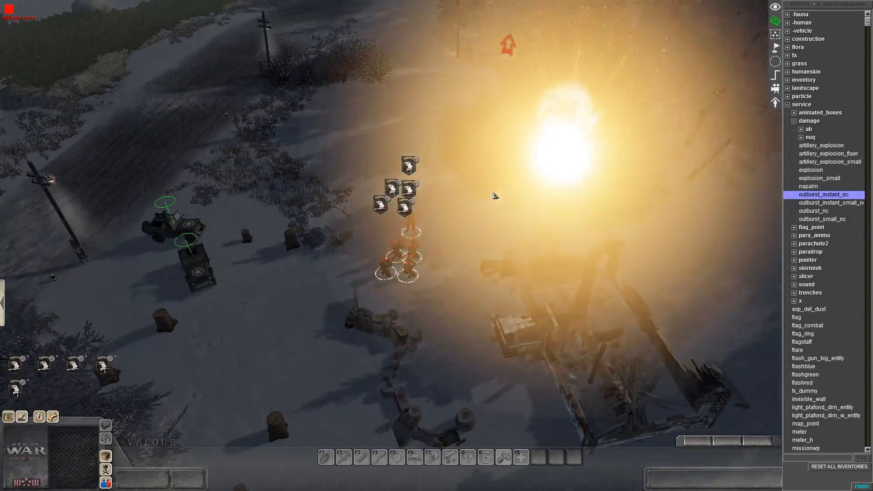
Step: Go back to the running mission, wait for the objective's outcome and continue past the end-of-mission summary
{"action": "key", "text": "F1"}
{"action": "middle_click_drag", "start_coordinate": [442, 193], "coordinate": [424, 180]}
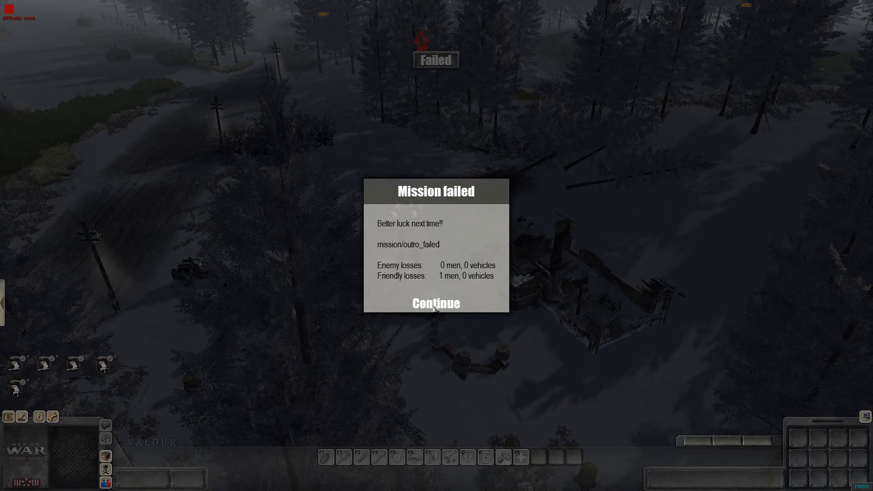
{"action": "left_click", "coordinate": [435, 304]}
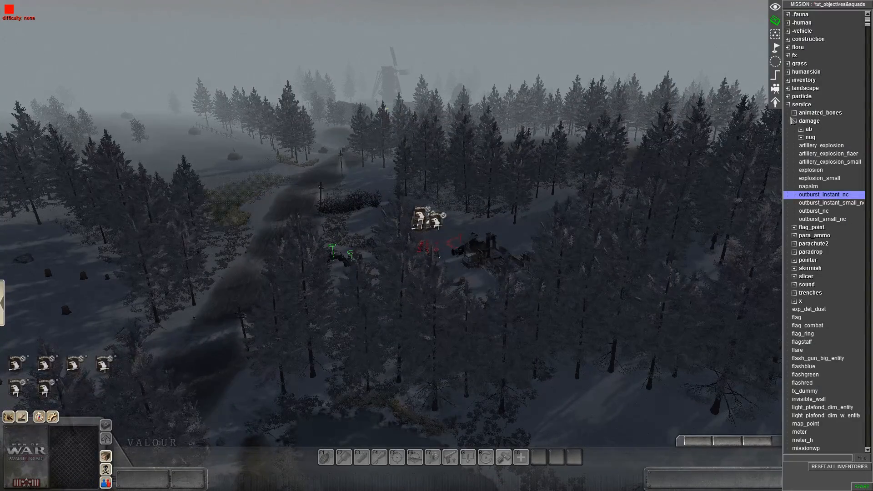
Step: Turn on the fade command in the American obj_02_fail trigger
{"action": "left_click", "coordinate": [794, 121]}
{"action": "left_click", "coordinate": [787, 105]}
{"action": "left_click", "coordinate": [776, 77]}
{"action": "left_click", "coordinate": [791, 31]}
{"action": "left_click", "coordinate": [797, 39]}
{"action": "left_click", "coordinate": [810, 79]}
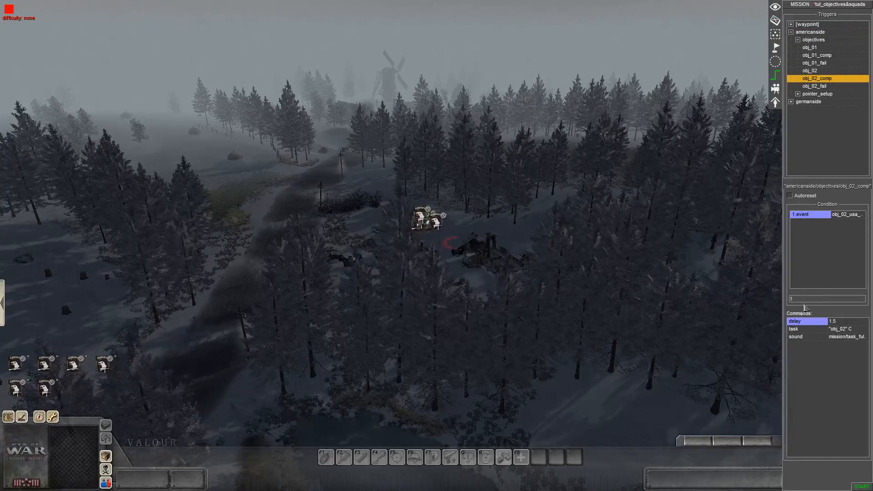
{"action": "left_click", "coordinate": [811, 86]}
{"action": "double_click", "coordinate": [797, 352]}
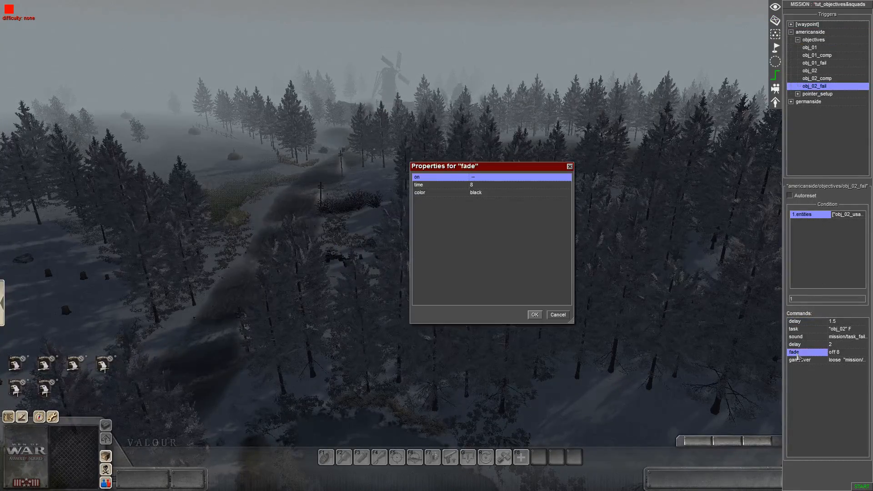
{"action": "left_click", "coordinate": [483, 178]}
{"action": "left_click", "coordinate": [535, 315]}
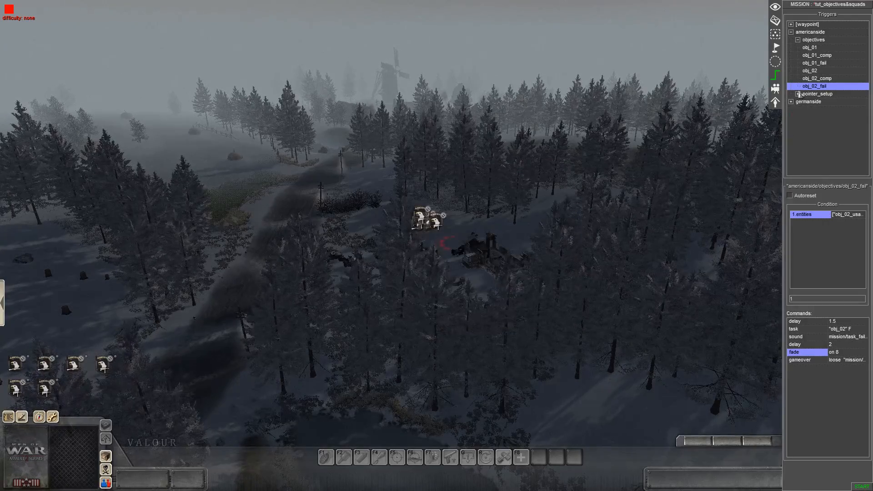
Step: Turn on the fade command in the American obj_01_fail trigger as well
{"action": "left_click", "coordinate": [817, 56]}
{"action": "left_click", "coordinate": [814, 63]}
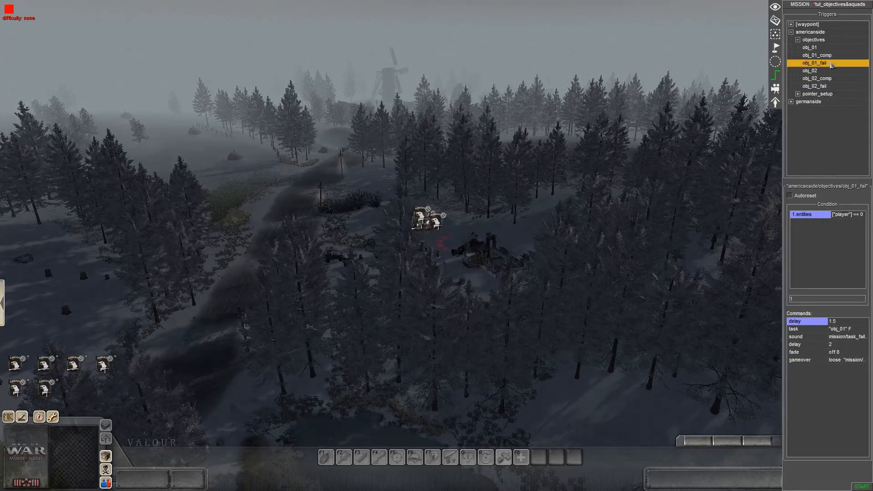
{"action": "double_click", "coordinate": [803, 352]}
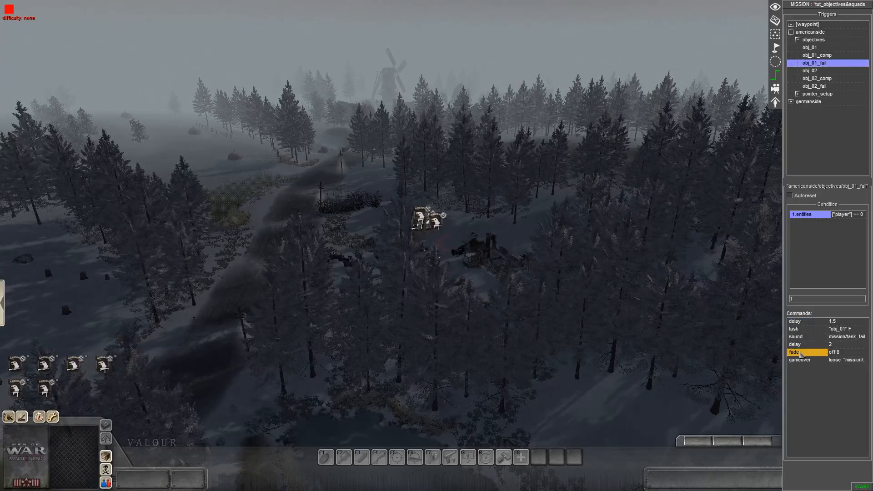
{"action": "middle_click_drag", "start_coordinate": [535, 316], "coordinate": [464, 289]}
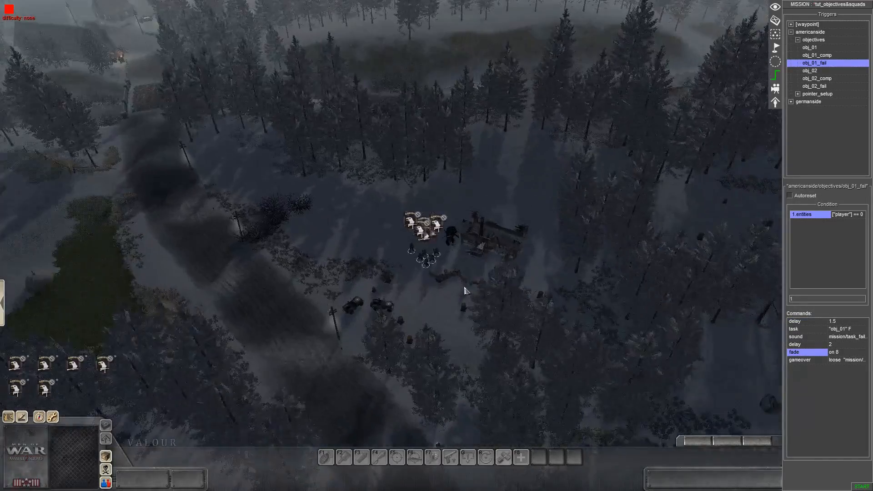
Step: Add a trigger command to the American pointer_01 trigger that switches off americanside/pointer_setup/pointer_01
{"action": "scroll", "coordinate": [470, 291], "scroll_direction": "up", "scroll_amount": 5}
{"action": "left_click", "coordinate": [797, 40]}
{"action": "left_click", "coordinate": [797, 48]}
{"action": "left_click", "coordinate": [814, 55]}
{"action": "right_click", "coordinate": [809, 374]}
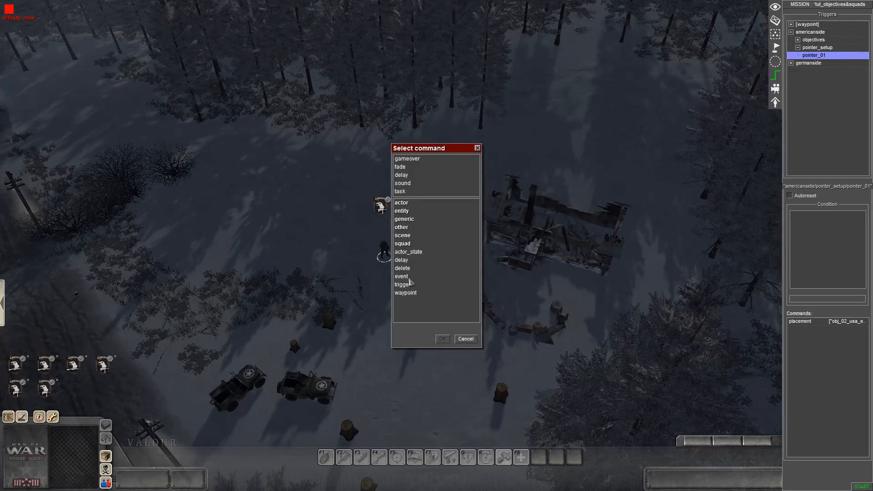
{"action": "double_click", "coordinate": [408, 284]}
{"action": "left_click", "coordinate": [477, 180]}
{"action": "left_click", "coordinate": [476, 180]}
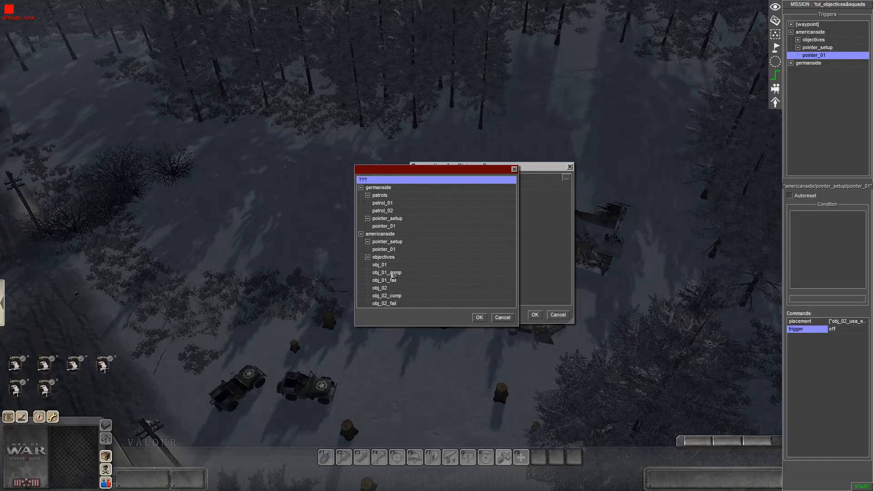
{"action": "left_click", "coordinate": [384, 250]}
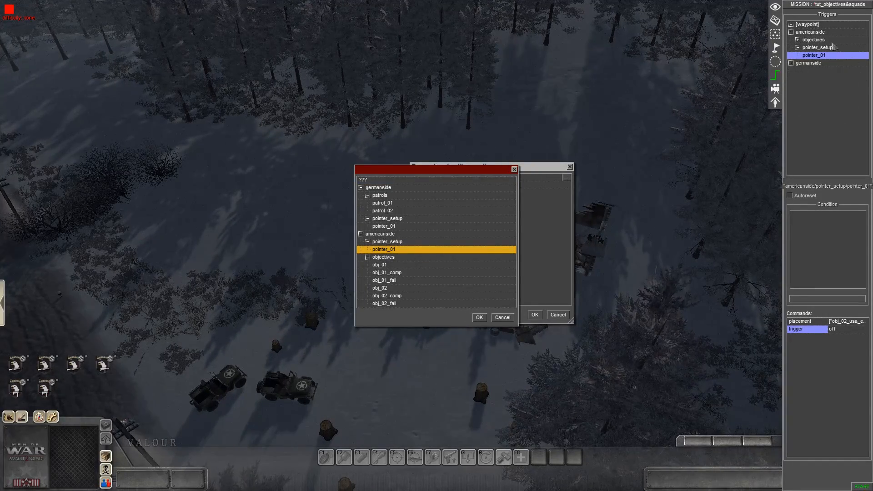
{"action": "left_click", "coordinate": [480, 317]}
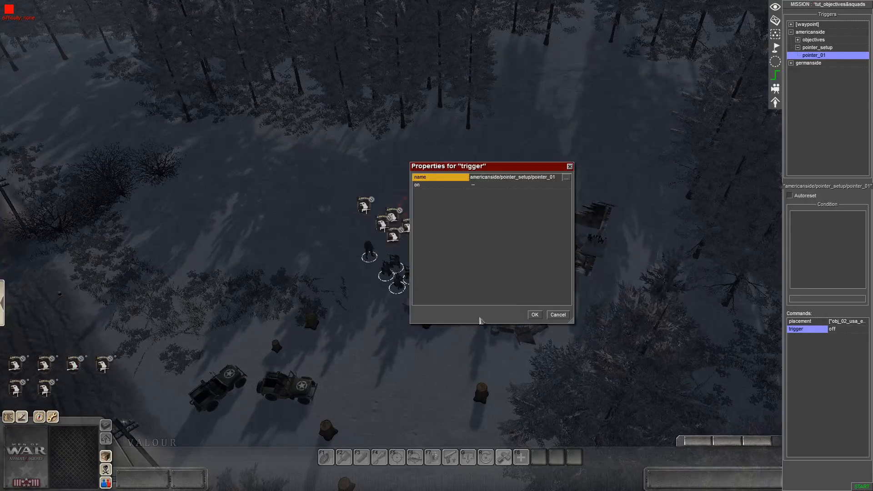
{"action": "left_click", "coordinate": [534, 315]}
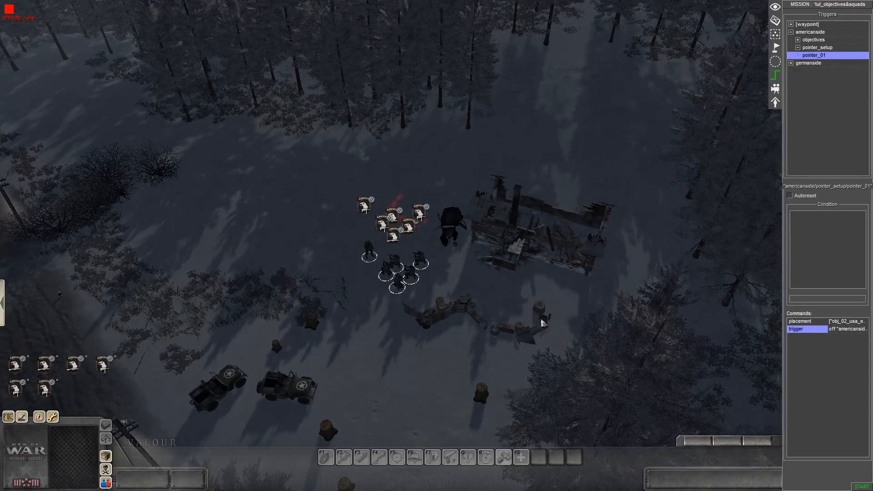
Step: Save the mission, fold away the pointer_setup group and list the American objective triggers
{"action": "scroll", "coordinate": [530, 314], "scroll_direction": "up", "scroll_amount": 3}
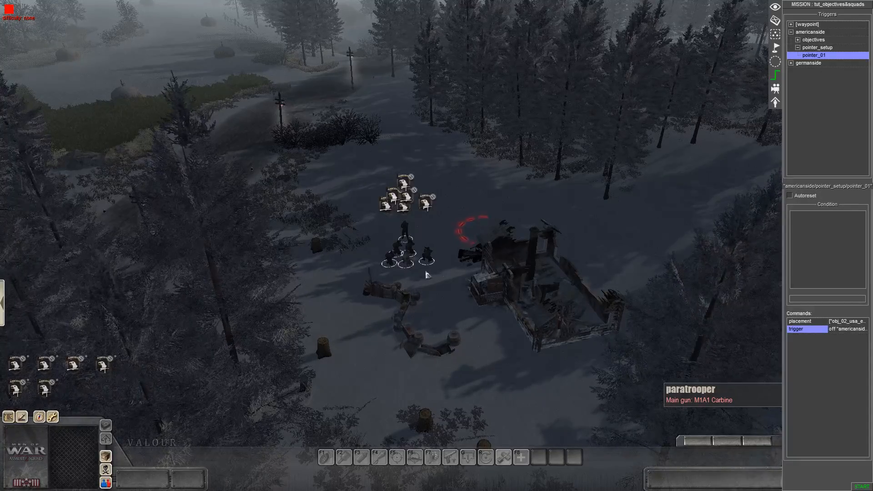
{"action": "scroll", "coordinate": [250, 308], "scroll_direction": "down", "scroll_amount": 2}
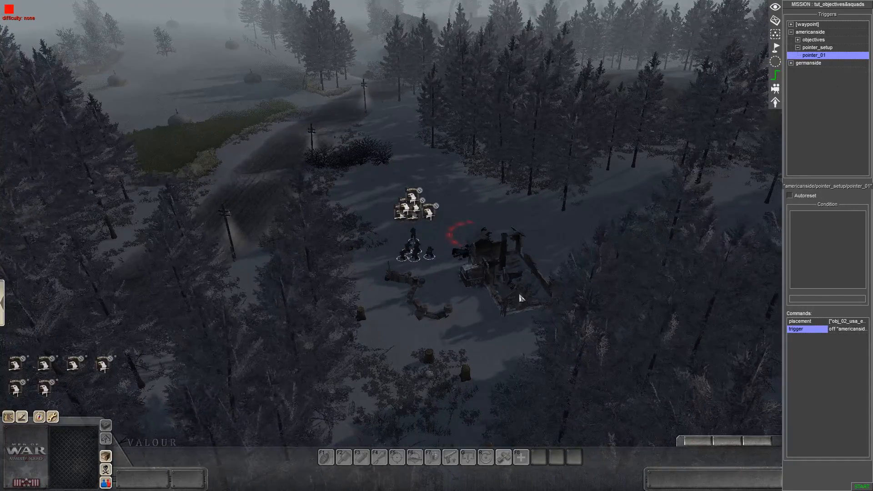
{"action": "left_click", "coordinate": [798, 48]}
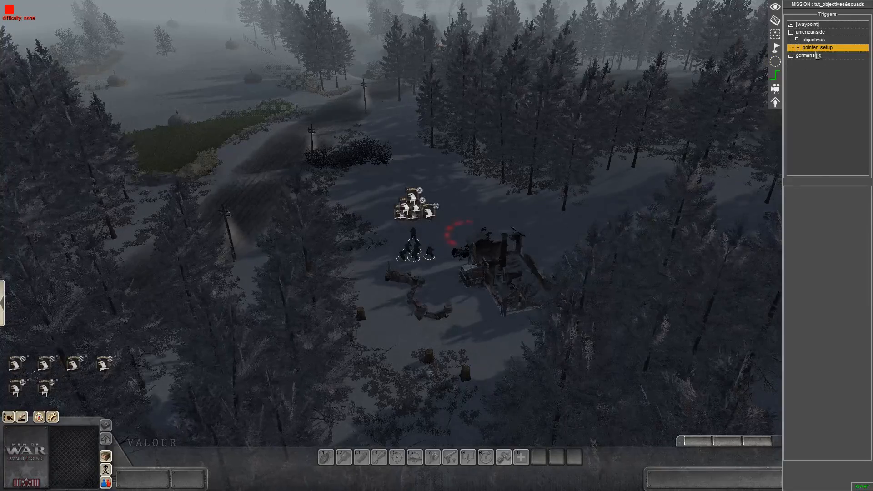
{"action": "left_click", "coordinate": [799, 34]}
{"action": "left_click", "coordinate": [798, 40]}
Step: Place a pointer entity from the service group on the village road beside the middle German supply truck
{"action": "key", "text": "Up"}
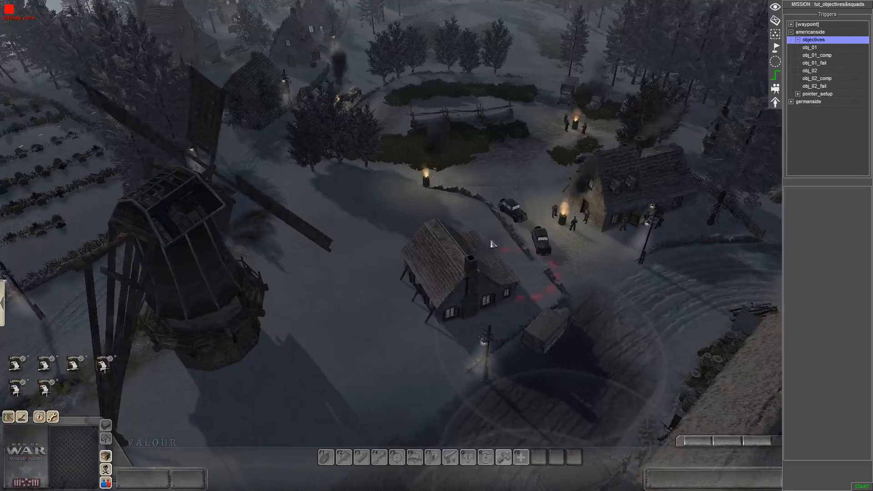
{"action": "middle_click_drag", "start_coordinate": [488, 243], "coordinate": [511, 249]}
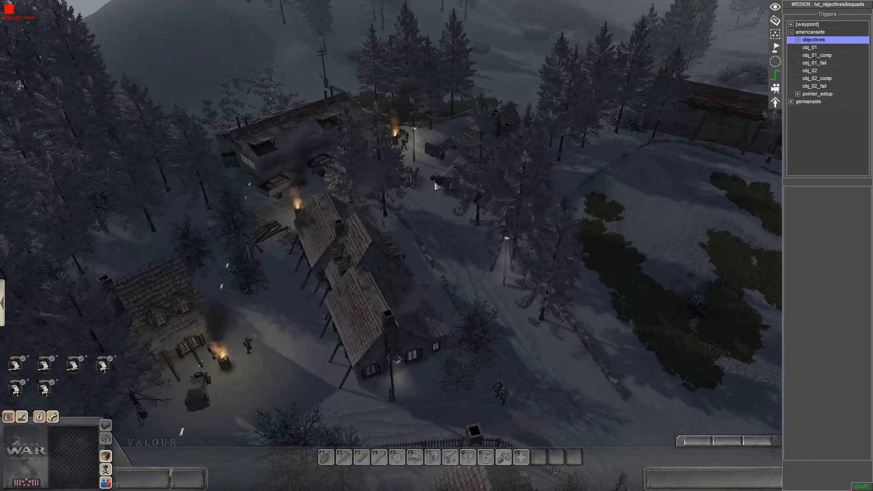
{"action": "middle_click_drag", "start_coordinate": [591, 235], "coordinate": [326, 210]}
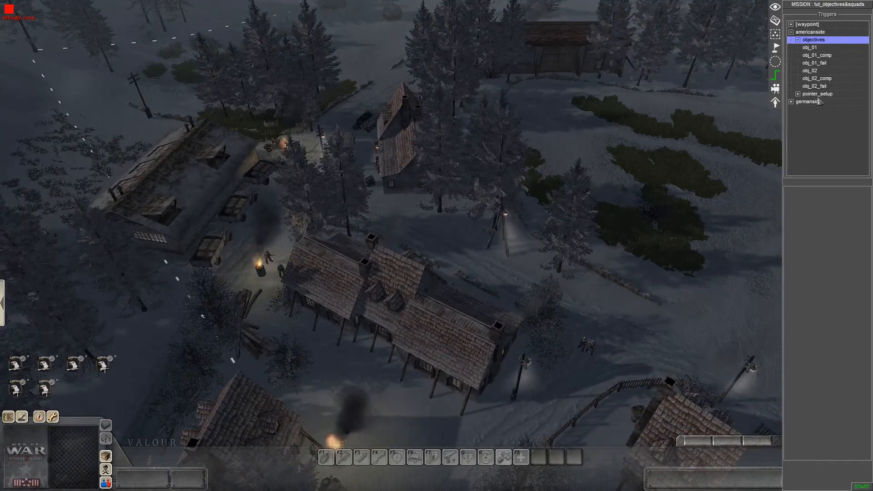
{"action": "left_click", "coordinate": [774, 21]}
{"action": "left_click", "coordinate": [787, 105]}
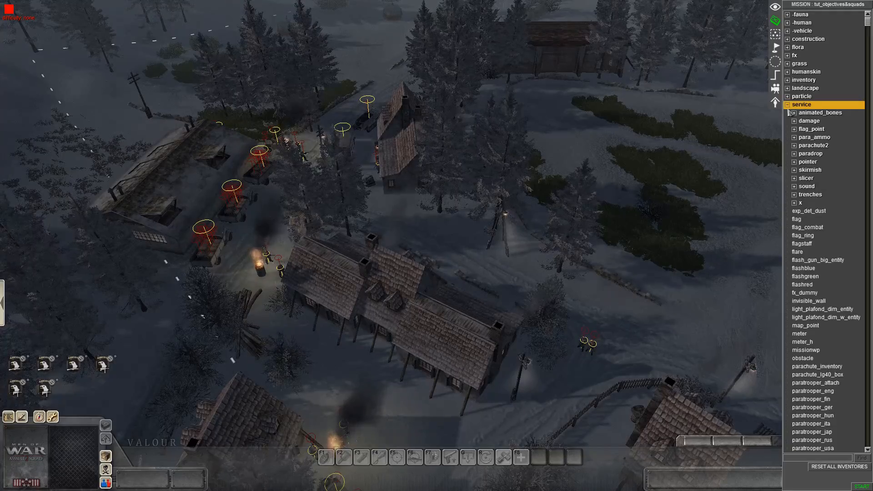
{"action": "left_click", "coordinate": [794, 163]}
{"action": "left_click", "coordinate": [810, 171]}
{"action": "scroll", "coordinate": [293, 216], "scroll_direction": "up", "scroll_amount": 3}
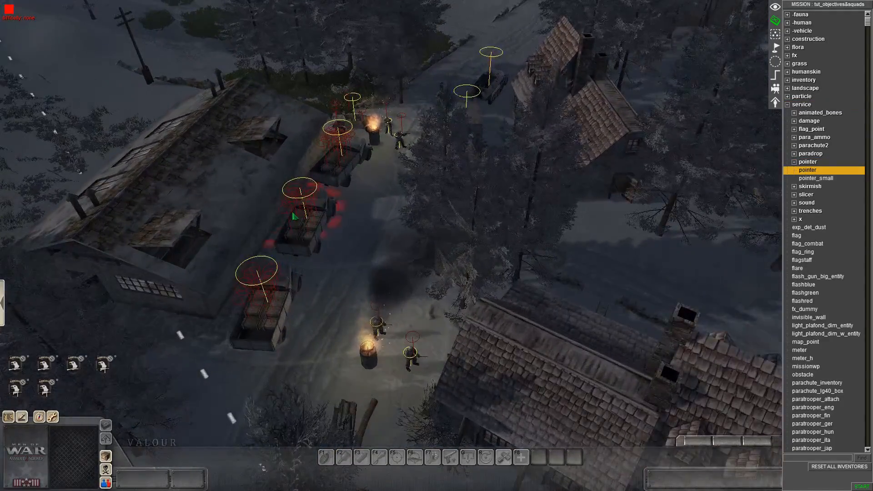
{"action": "scroll", "coordinate": [293, 216], "scroll_direction": "up", "scroll_amount": 3}
{"action": "left_click", "coordinate": [489, 268]}
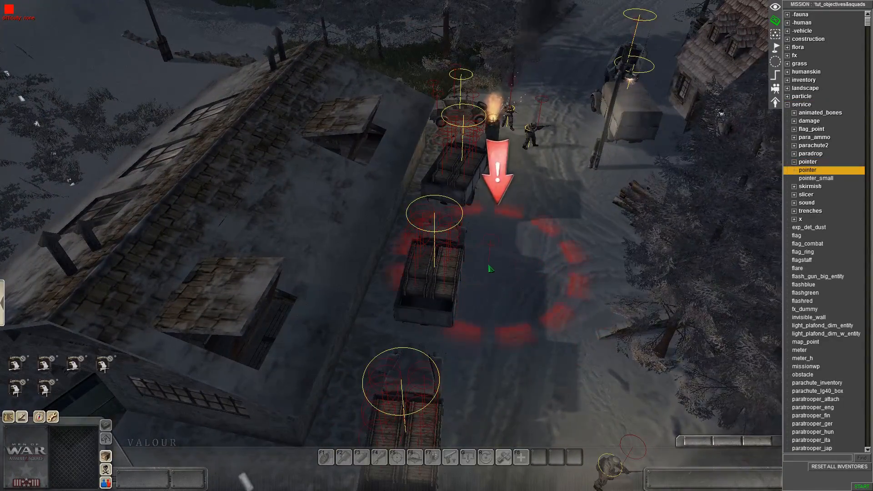
Step: Move the new pointer closer to the middle supply truck and check its placement from several angles
{"action": "right_click", "coordinate": [515, 294]}
{"action": "left_click_drag", "start_coordinate": [478, 244], "coordinate": [511, 309]}
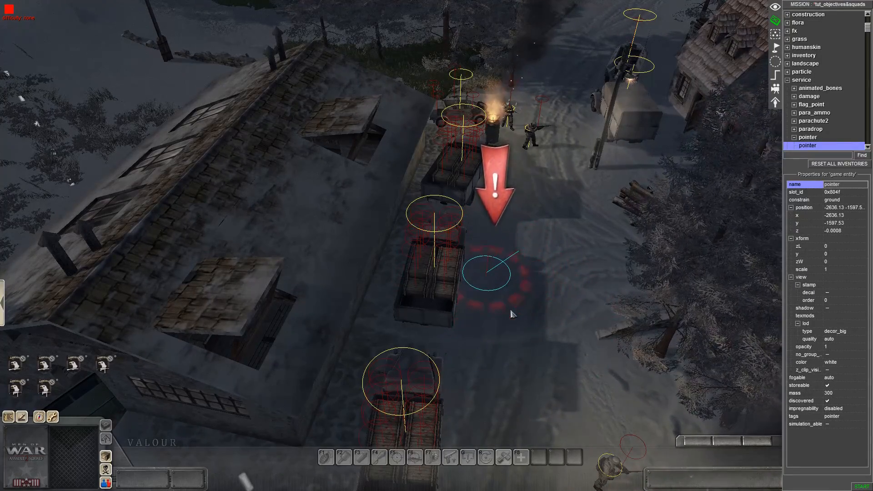
{"action": "scroll", "coordinate": [448, 370], "scroll_direction": "down", "scroll_amount": 5}
{"action": "middle_click_drag", "start_coordinate": [449, 370], "coordinate": [178, 298]}
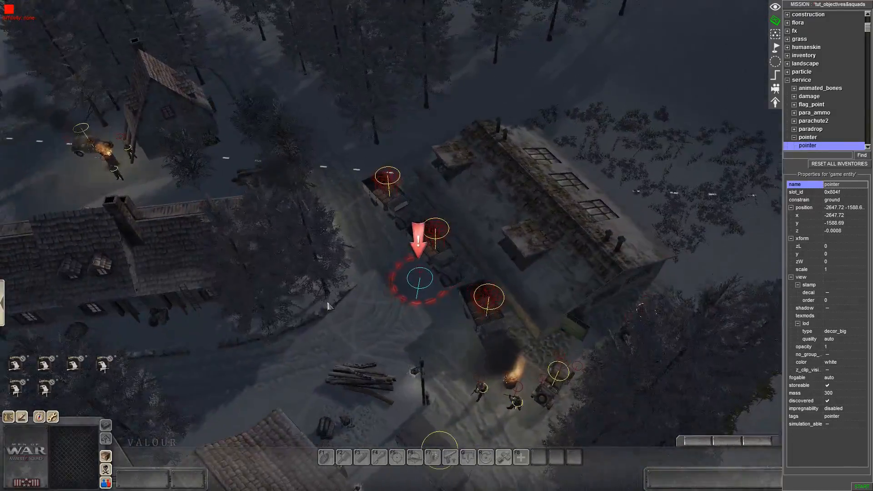
{"action": "middle_click_drag", "start_coordinate": [314, 286], "coordinate": [187, 241]}
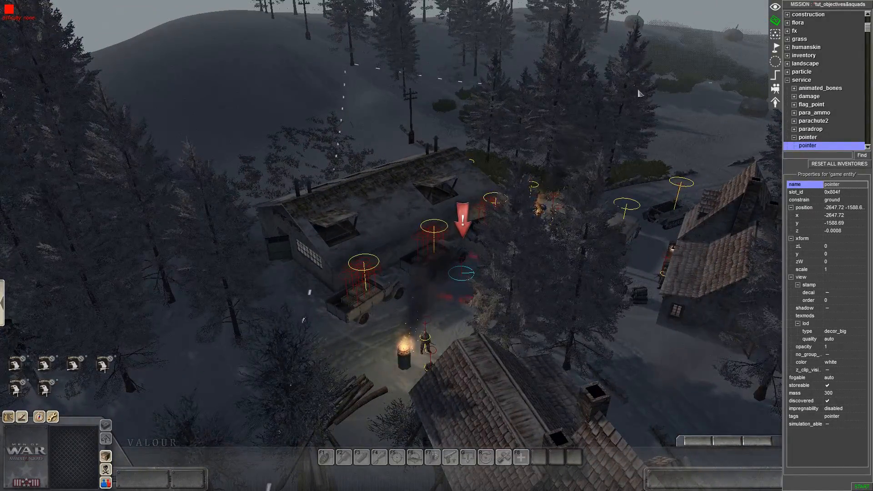
{"action": "middle_click_drag", "start_coordinate": [444, 105], "coordinate": [393, 298]}
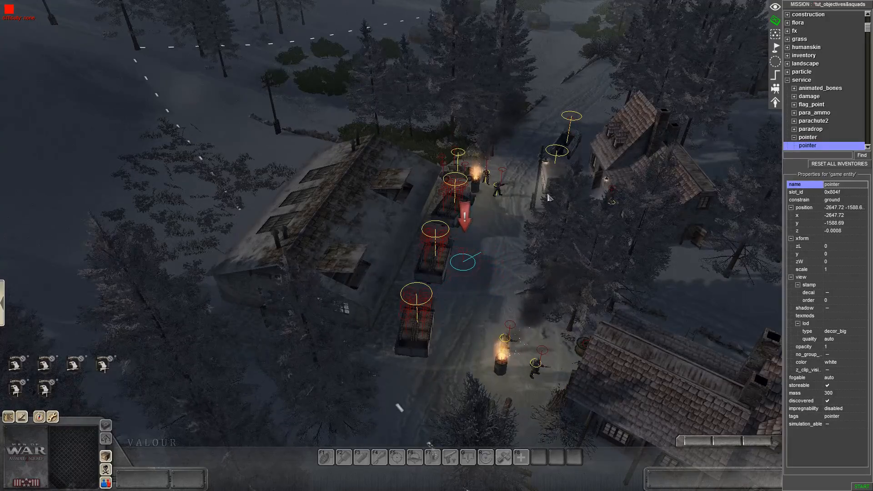
{"action": "key", "text": "Up"}
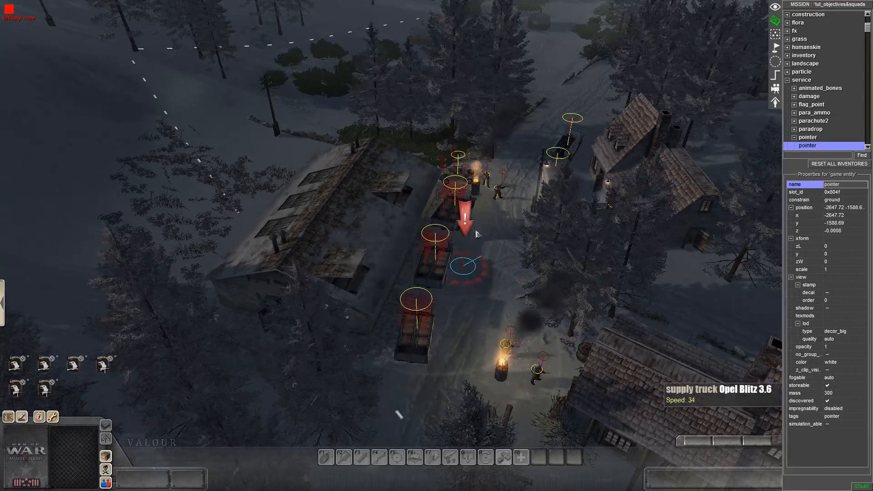
Step: Fine-tune the pointer's position next to the middle supply truck and deselect it
{"action": "scroll", "coordinate": [478, 247], "scroll_direction": "up", "scroll_amount": 5}
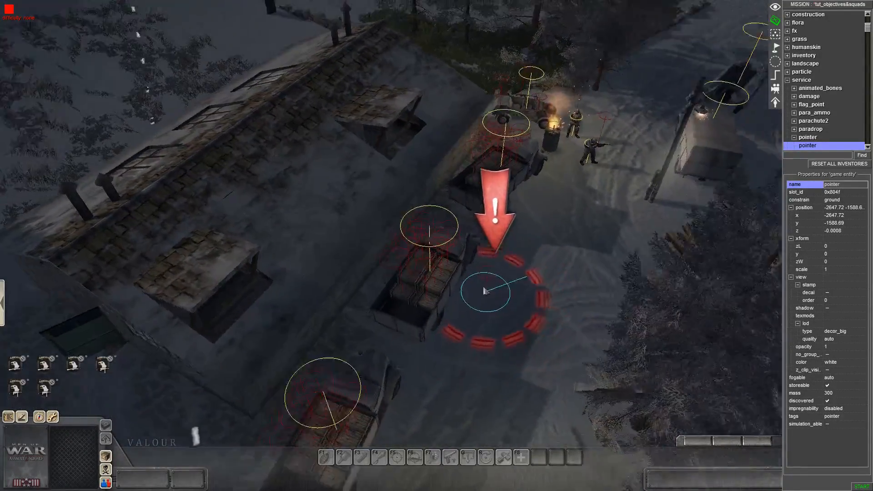
{"action": "mouse_move", "coordinate": [485, 290]}
{"action": "middle_mouse_down"}
{"action": "mouse_move", "coordinate": [546, 287]}
{"action": "mouse_move", "coordinate": [504, 324]}
{"action": "middle_mouse_up"}
{"action": "left_click_drag", "start_coordinate": [503, 325], "coordinate": [492, 339]}
{"action": "left_click", "coordinate": [447, 239]}
{"action": "left_click_drag", "start_coordinate": [471, 296], "coordinate": [493, 313]}
{"action": "left_click", "coordinate": [566, 301]}
{"action": "scroll", "coordinate": [517, 289], "scroll_direction": "down", "scroll_amount": 4}
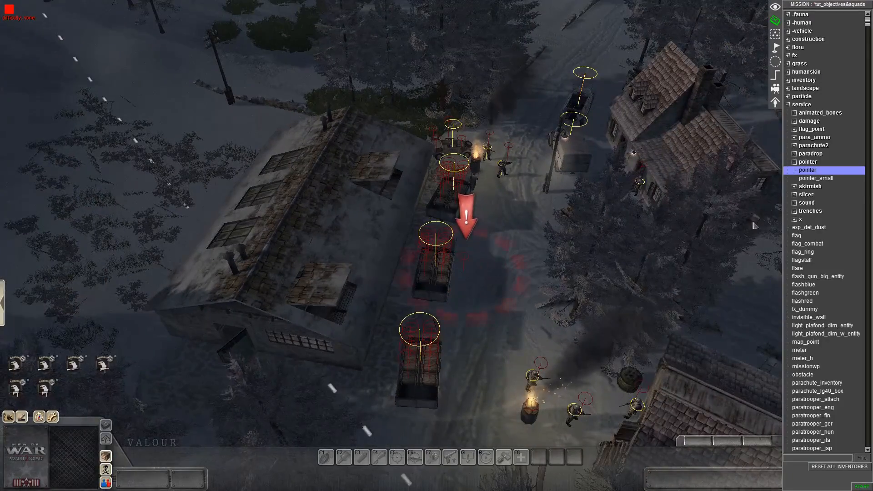
Step: Copy the tag name sec_obj_01_ger_supply_trucks from the middle supply truck's tags and close them
{"action": "left_click", "coordinate": [787, 105]}
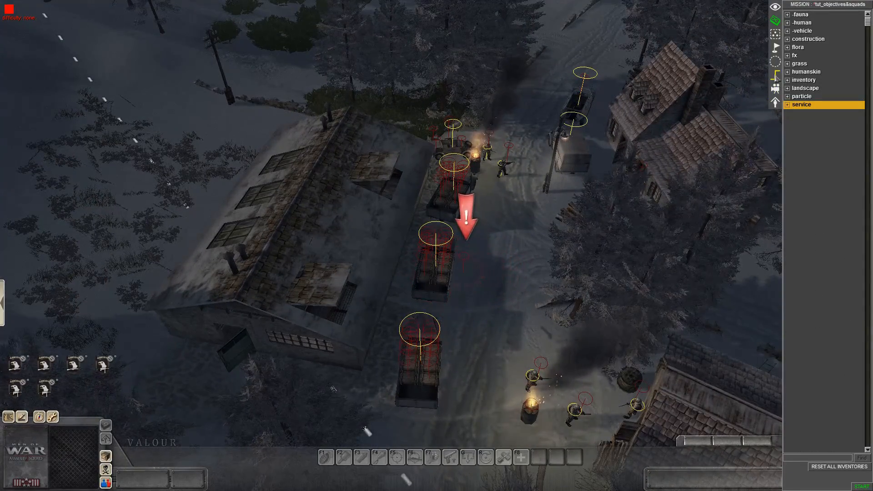
{"action": "left_click", "coordinate": [445, 295]}
{"action": "key", "text": "ctrl+t"}
{"action": "left_click", "coordinate": [422, 218]}
{"action": "left_click", "coordinate": [439, 256]}
{"action": "key", "text": "ctrl+a"}
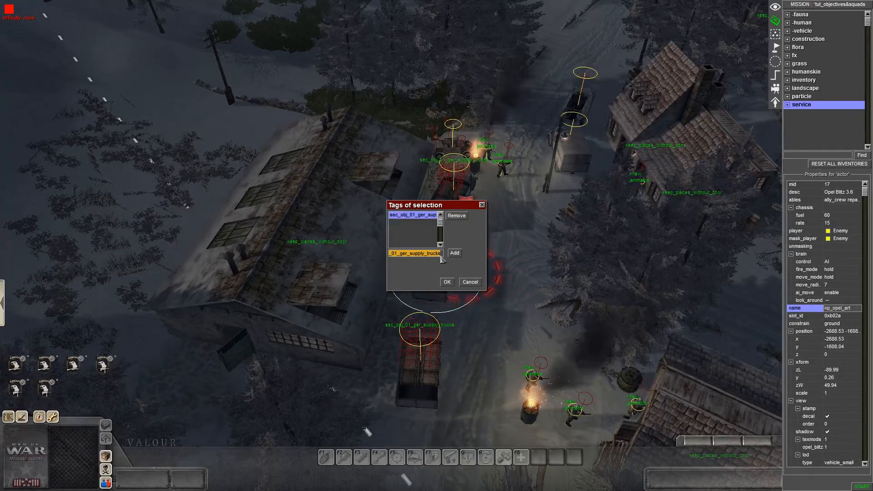
{"action": "left_click", "coordinate": [448, 282]}
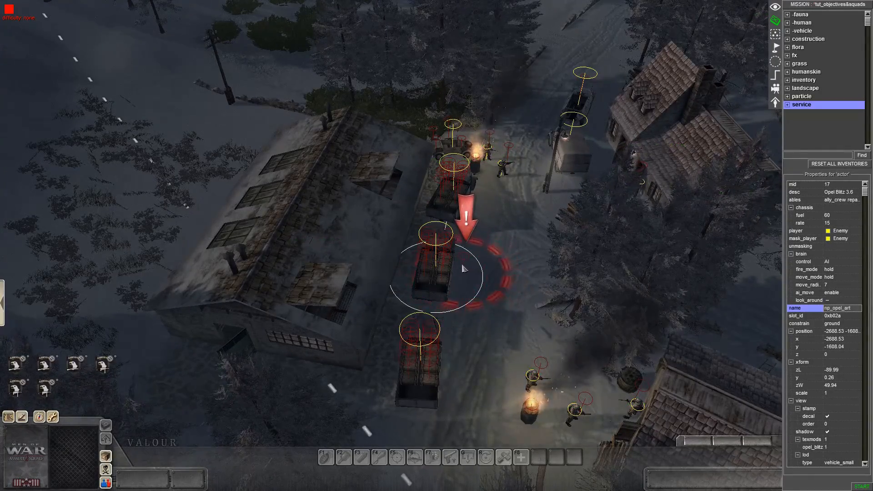
Step: Tag the pointer beside the middle supply truck with the copied truck tag name plus the suffix _pointer
{"action": "left_click", "coordinate": [477, 283]}
{"action": "key", "text": "ctrl+t"}
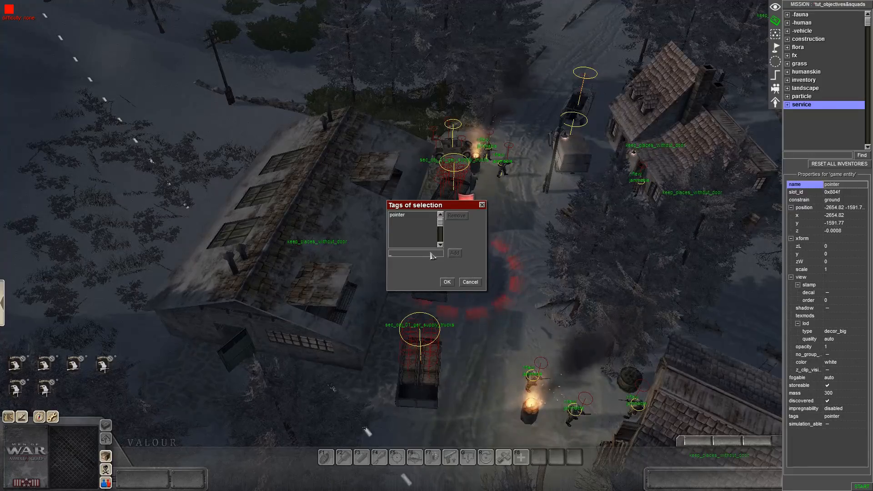
{"action": "type", "text": "_pointer"}
{"action": "key", "text": "Return"}
{"action": "left_click", "coordinate": [447, 282]}
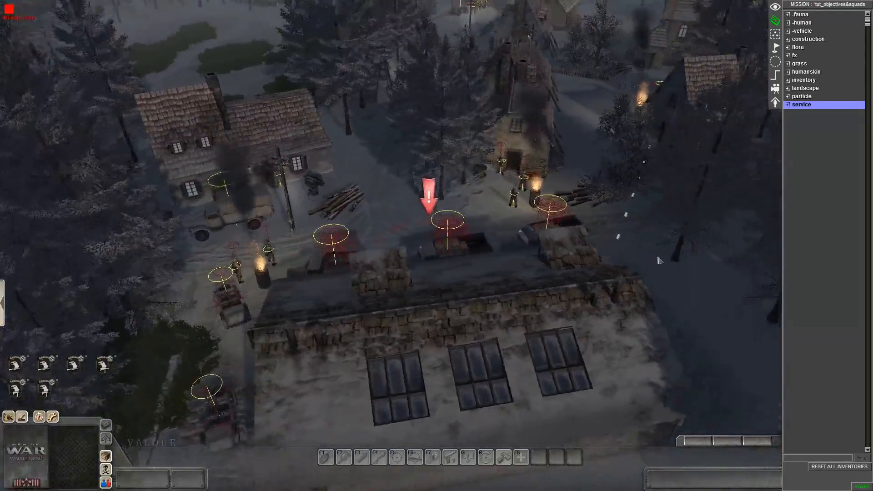
Step: Add a new task named sec_obj_01 to the mission's tasks
{"action": "middle_click_drag", "start_coordinate": [659, 260], "coordinate": [374, 261]}
{"action": "key", "text": "Up"}
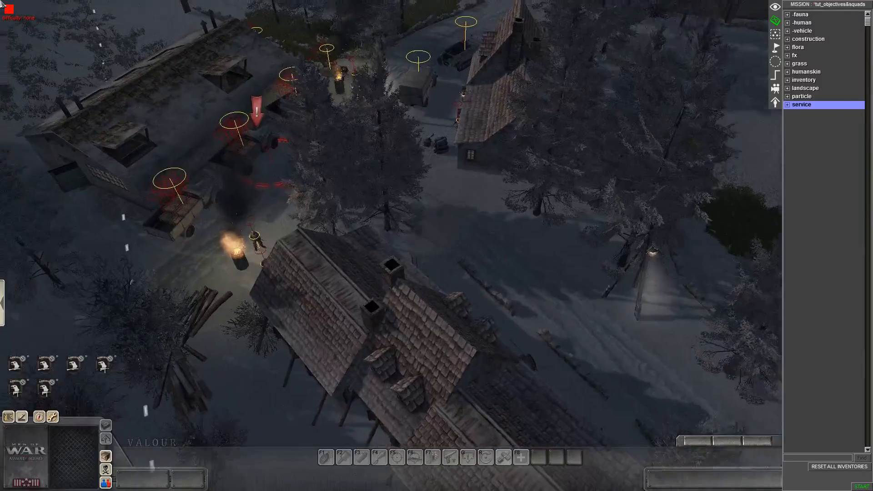
{"action": "key", "text": "Up"}
{"action": "key", "text": "Left"}
{"action": "key", "text": "q"}
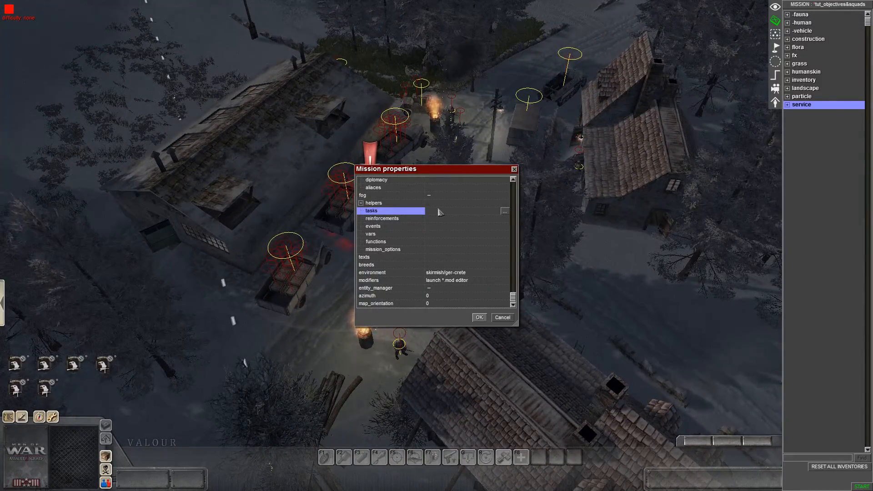
{"action": "left_click", "coordinate": [505, 210]}
{"action": "right_click", "coordinate": [383, 282]}
{"action": "left_click", "coordinate": [390, 285]}
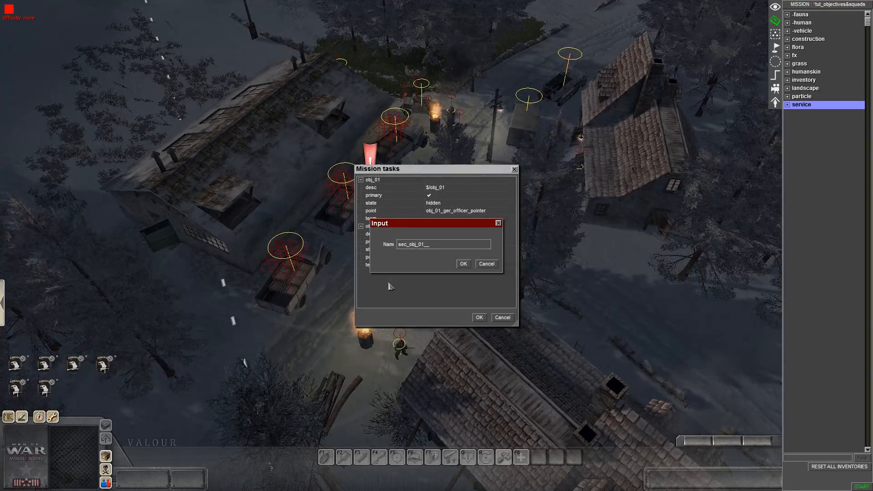
{"action": "type", "text": "ger_"}
{"action": "key", "text": "BackSpace"}
{"action": "key", "text": "BackSpace"}
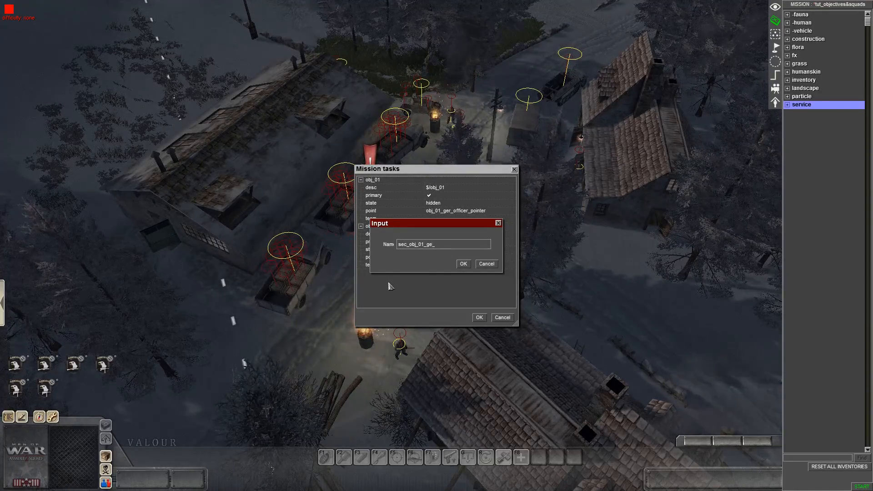
{"action": "key", "text": "Return"}
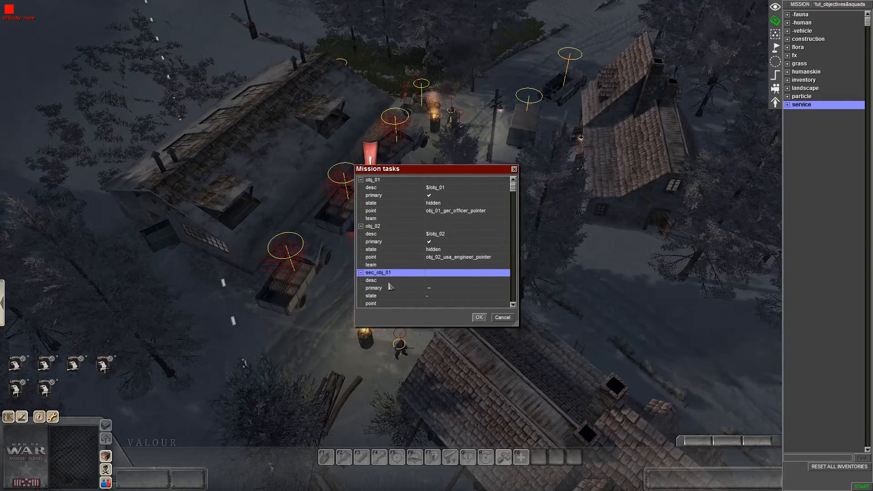
Step: Set the state of the sec_obj_01 task to hidden
{"action": "scroll", "coordinate": [389, 286], "scroll_direction": "down", "scroll_amount": 1}
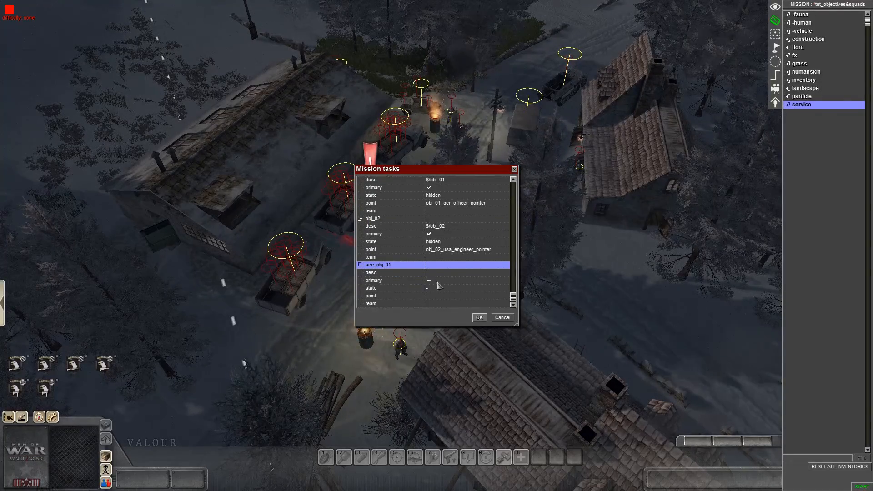
{"action": "double_click", "coordinate": [432, 288]}
{"action": "left_click", "coordinate": [435, 303]}
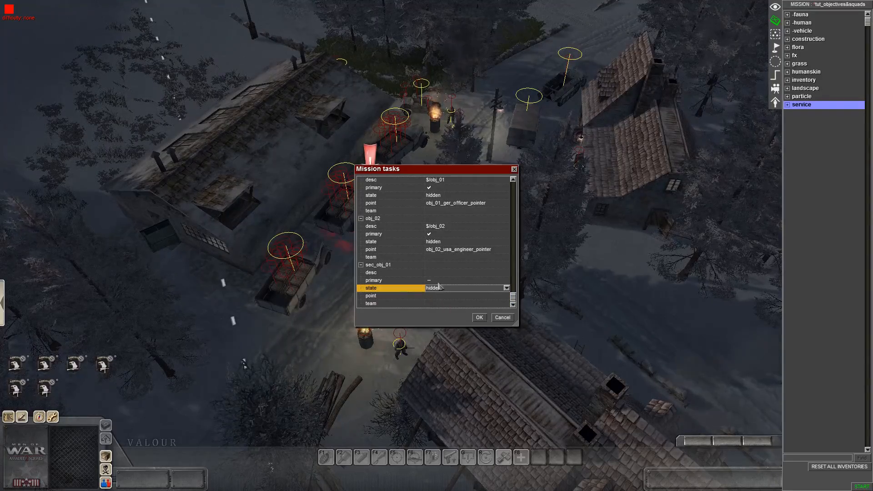
Step: Give task sec_obj_01 the description mission/multi/1v1_winter_town/sec_obj_01, point it to the German supply trucks pointer, and apply the mission properties
{"action": "double_click", "coordinate": [440, 274]}
{"action": "double_click", "coordinate": [318, 216]}
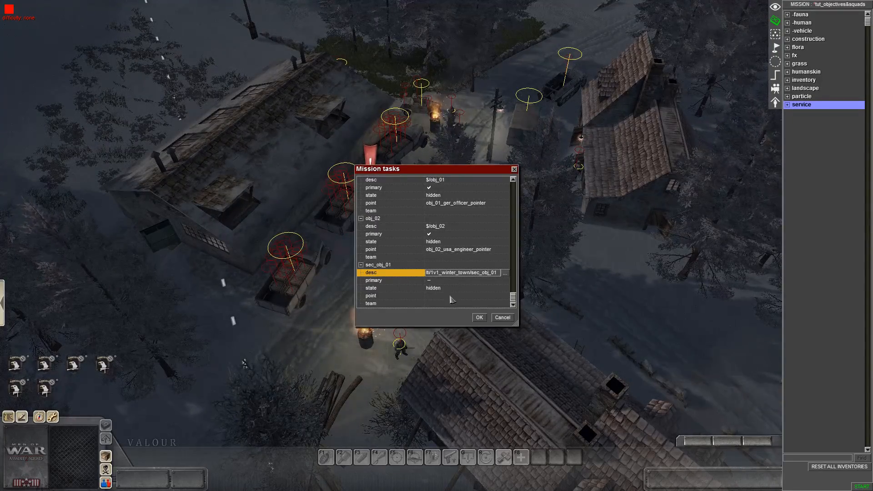
{"action": "double_click", "coordinate": [435, 296]}
{"action": "left_click", "coordinate": [455, 307]}
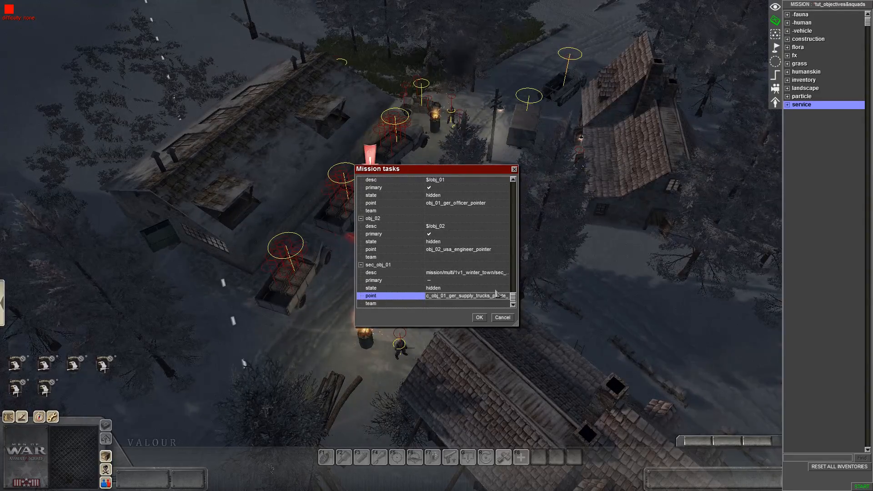
{"action": "key", "text": "Return"}
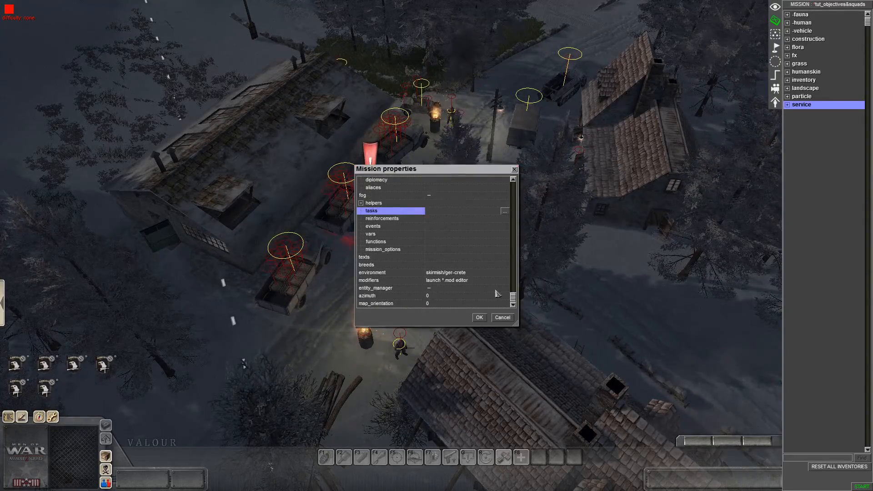
{"action": "left_click", "coordinate": [481, 316]}
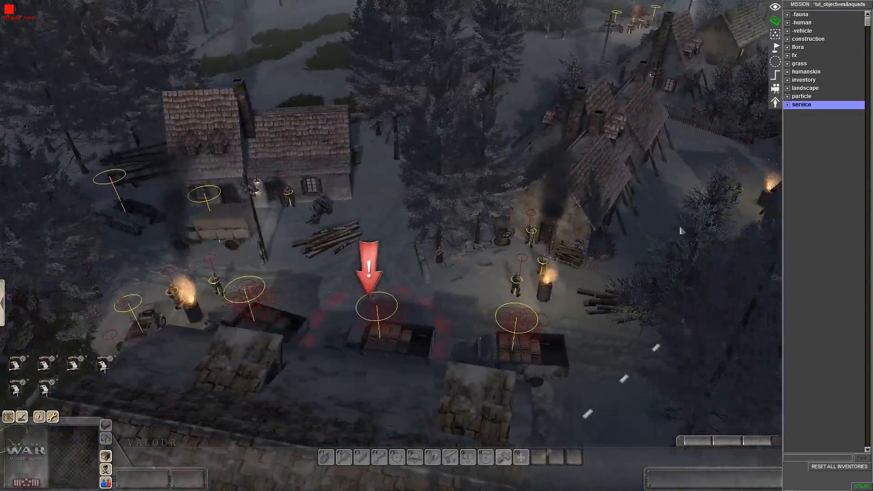
{"action": "scroll", "coordinate": [682, 231], "scroll_direction": "down", "scroll_amount": 3}
{"action": "middle_click_drag", "start_coordinate": [681, 231], "coordinate": [422, 360]}
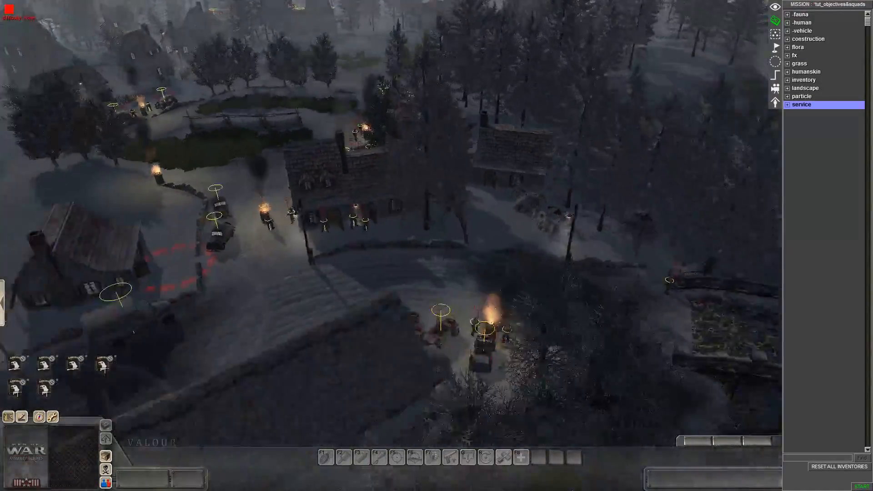
{"action": "middle_click_drag", "start_coordinate": [452, 327], "coordinate": [531, 287]}
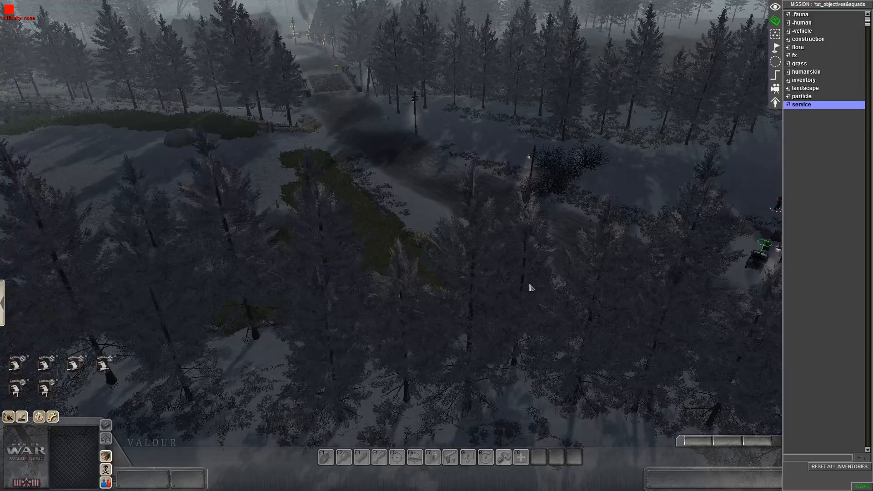
{"action": "key", "text": "Up"}
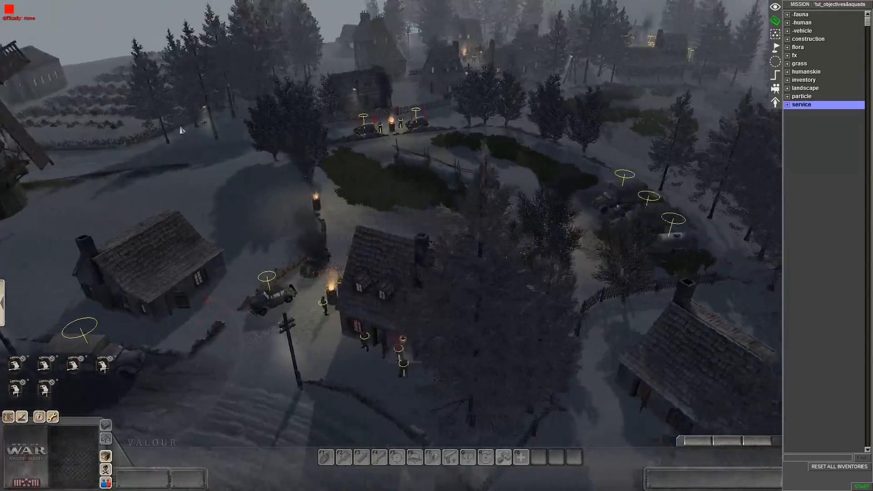
{"action": "middle_click_drag", "start_coordinate": [282, 137], "coordinate": [221, 128]}
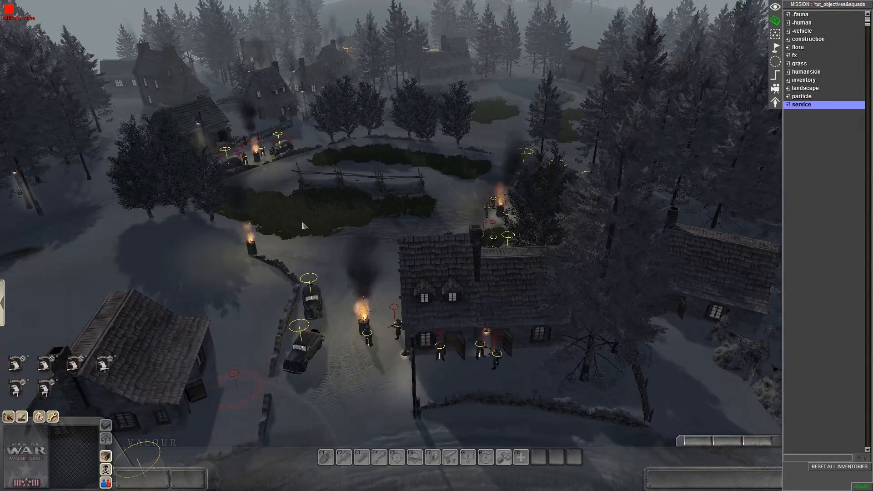
{"action": "middle_click_drag", "start_coordinate": [302, 225], "coordinate": [354, 263]}
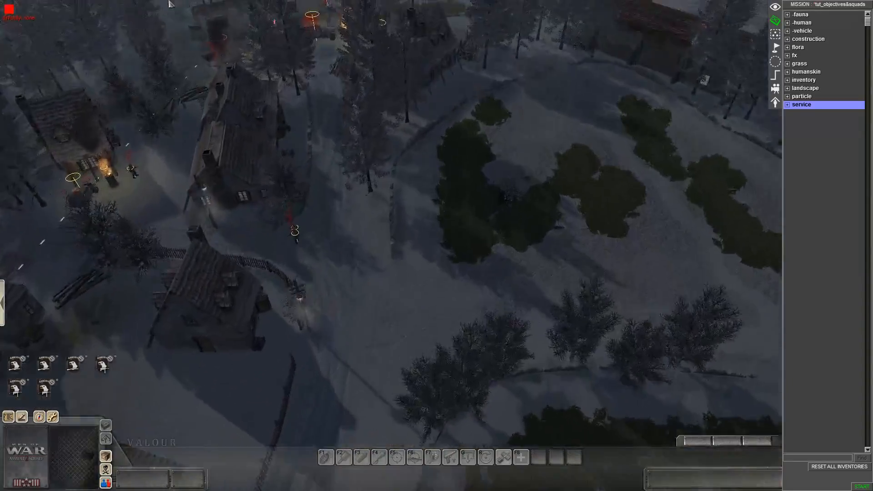
{"action": "mouse_move", "coordinate": [168, 1]}
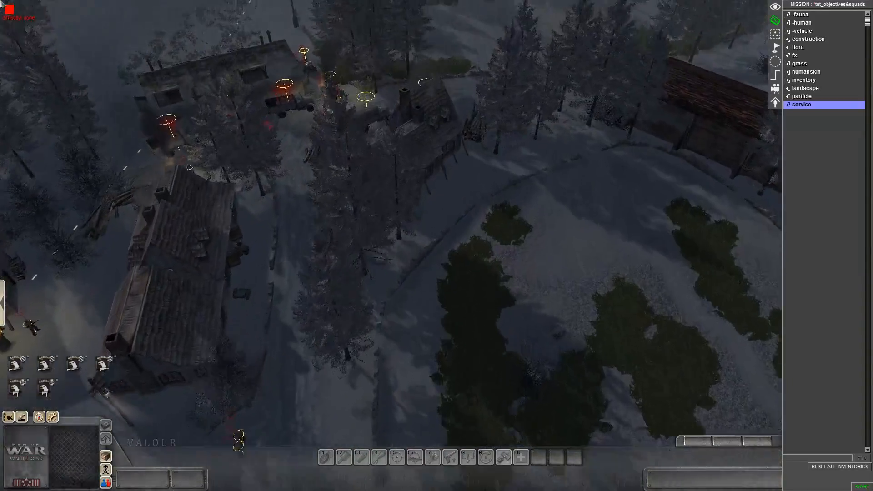
Step: Save the mission and switch to the trigger editor
{"action": "key", "text": "ctrl+s"}
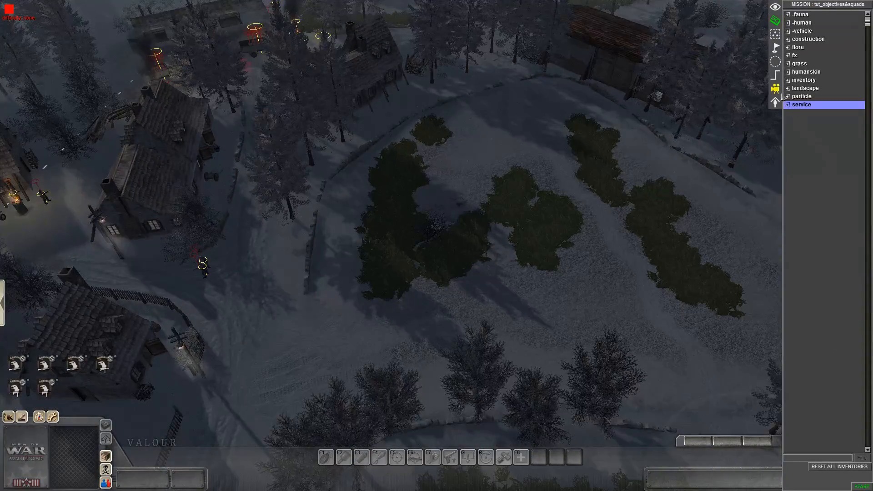
{"action": "left_click", "coordinate": [775, 76]}
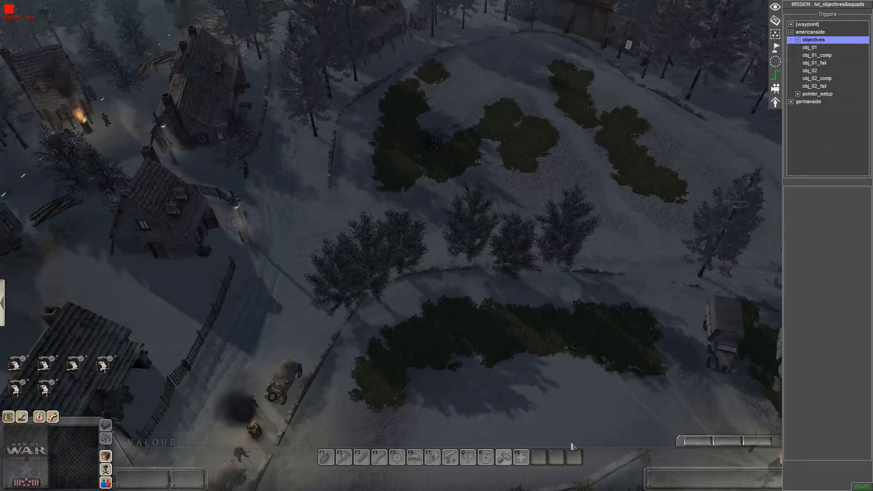
{"action": "middle_click_drag", "start_coordinate": [571, 446], "coordinate": [646, 364]}
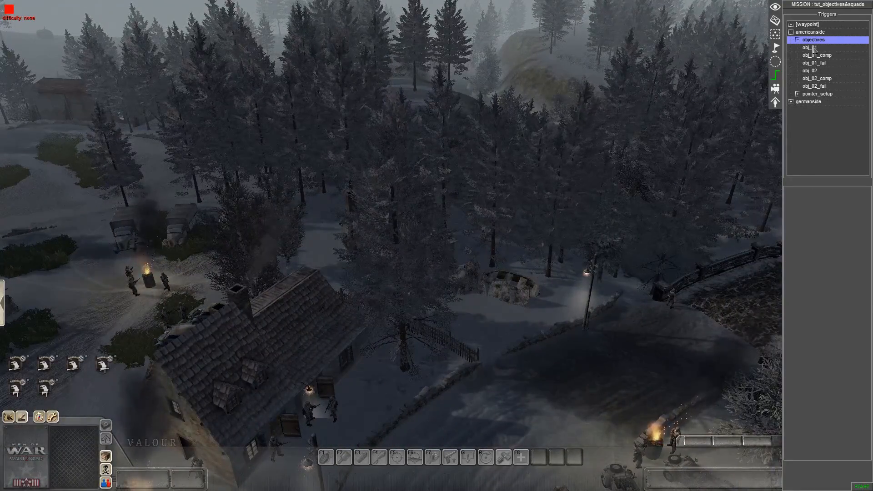
Step: Add a new trigger named obj_01 in a Secondary_objectives subfolder of americanside/objectives
{"action": "left_click", "coordinate": [810, 47]}
{"action": "left_click", "coordinate": [811, 49]}
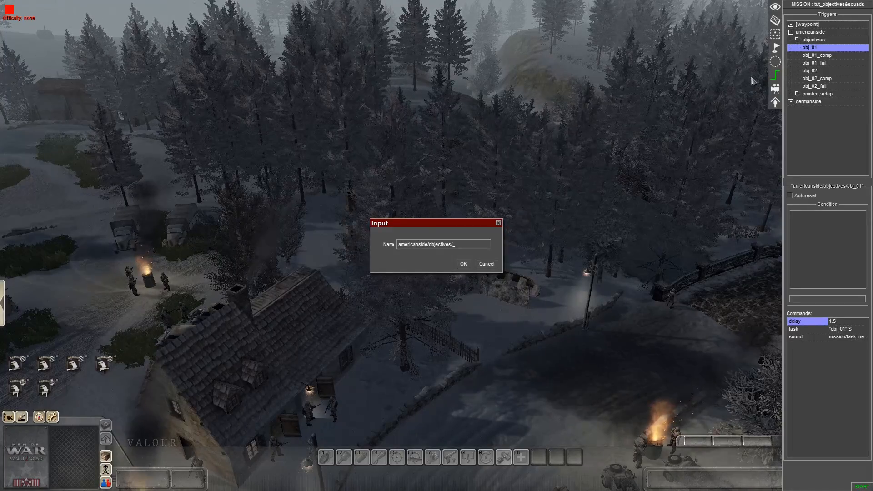
{"action": "type", "text": "Secondary"}
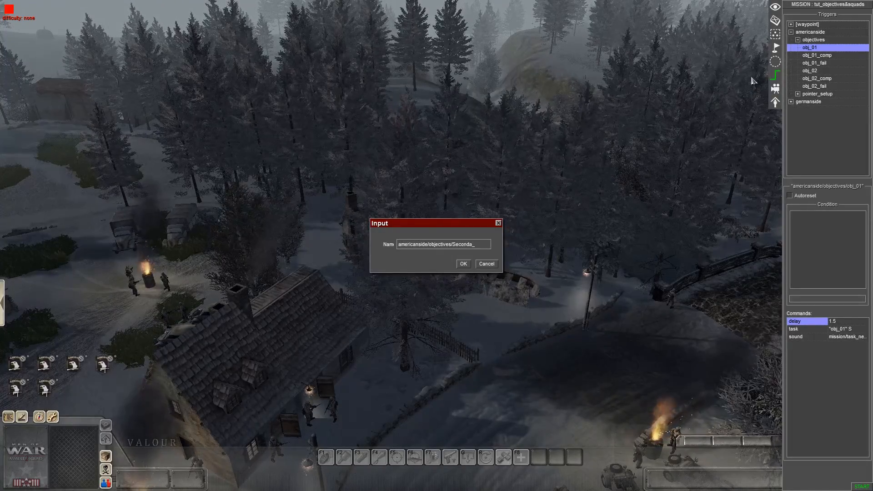
{"action": "type", "text": "_obj_ective_"}
{"action": "type", "text": "s/"}
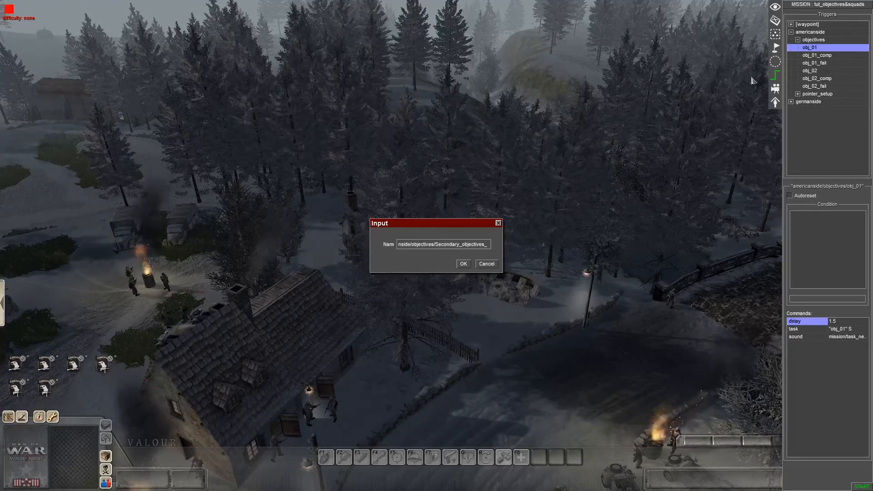
{"action": "type", "text": "obj_"}
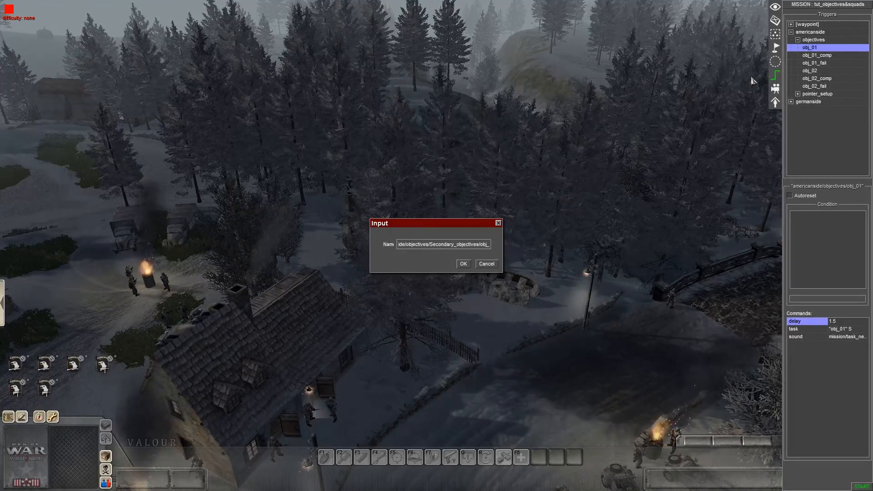
{"action": "type", "text": "01_"}
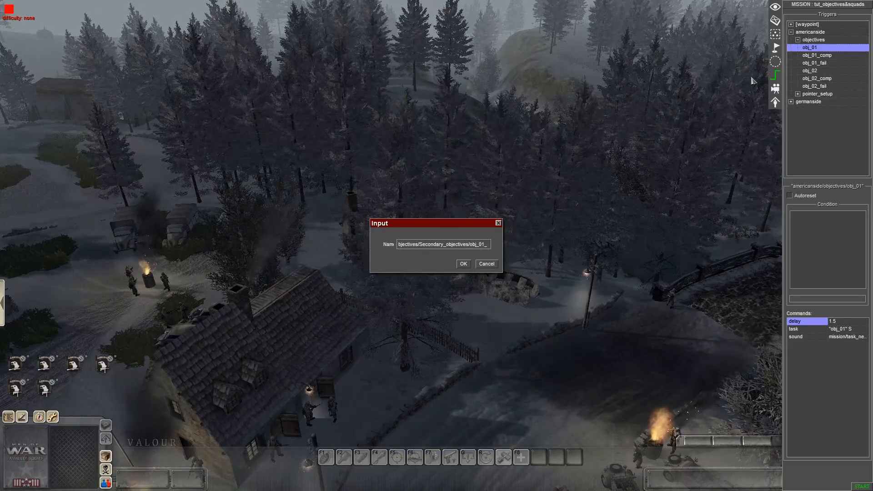
{"action": "key", "text": "Return"}
Step: Duplicate the secondary obj_01 trigger twice, naming the copies obj_01_comp and obj_01_fail
{"action": "left_click", "coordinate": [825, 56]}
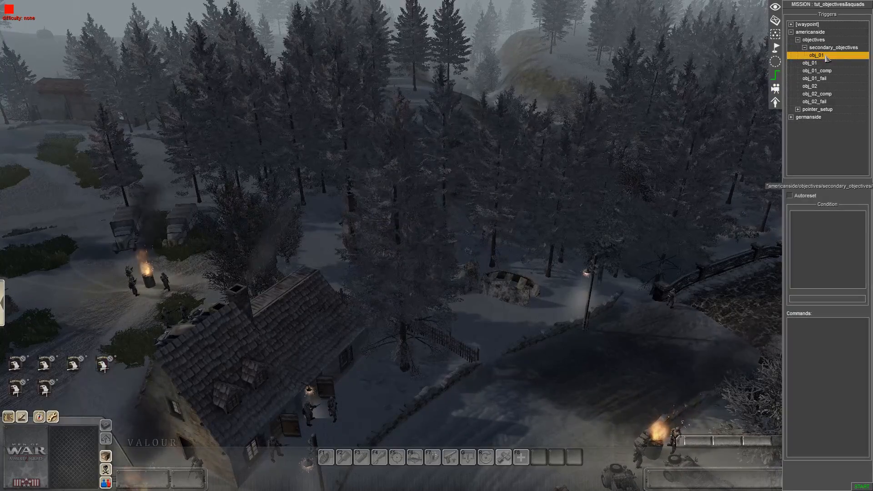
{"action": "key", "text": "ctrl+c"}
{"action": "type", "text": "_comp"}
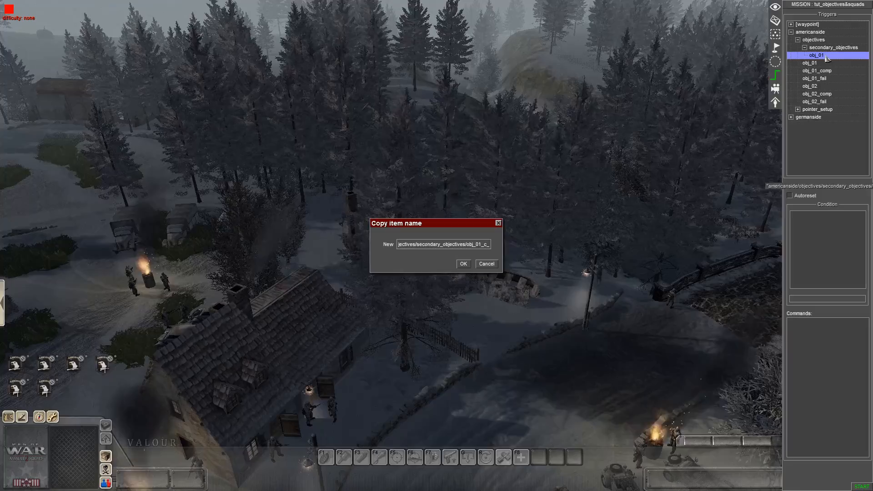
{"action": "key", "text": "Return"}
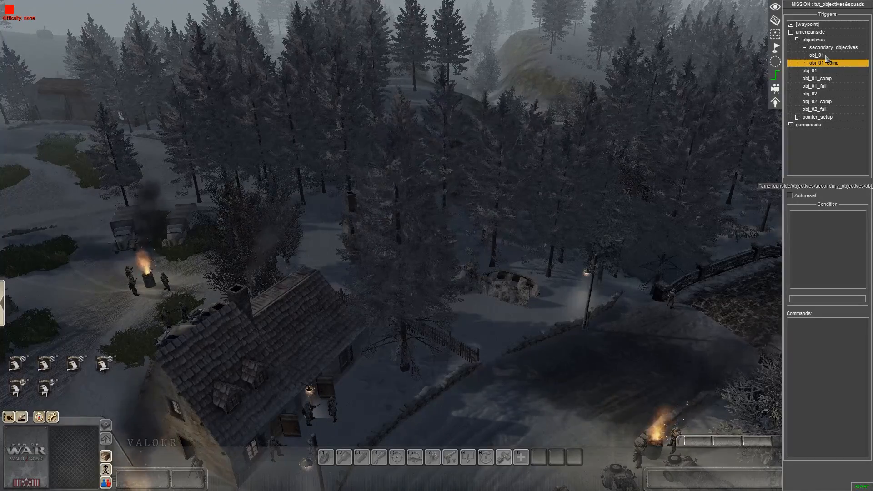
{"action": "left_click", "coordinate": [825, 56]}
{"action": "key", "text": "ctrl+c"}
{"action": "type", "text": "_fa"}
{"action": "key", "text": "Return"}
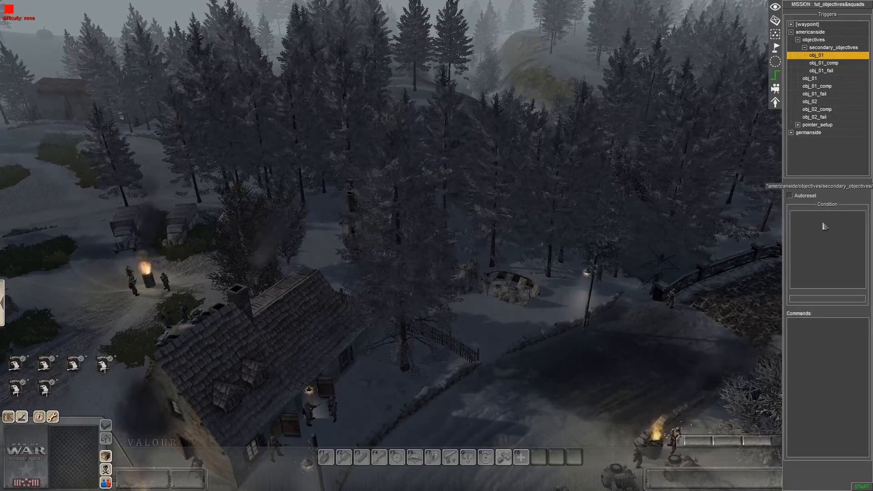
Step: Add a delay command with a time of 3.5 to the secondary obj_01 trigger
{"action": "right_click", "coordinate": [816, 329]}
{"action": "left_click", "coordinate": [821, 332]}
{"action": "double_click", "coordinate": [408, 262]}
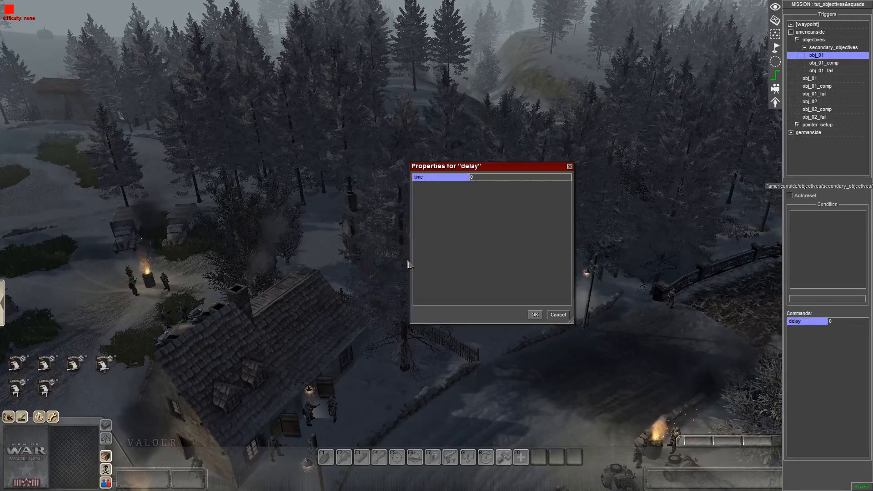
{"action": "left_click", "coordinate": [477, 179]}
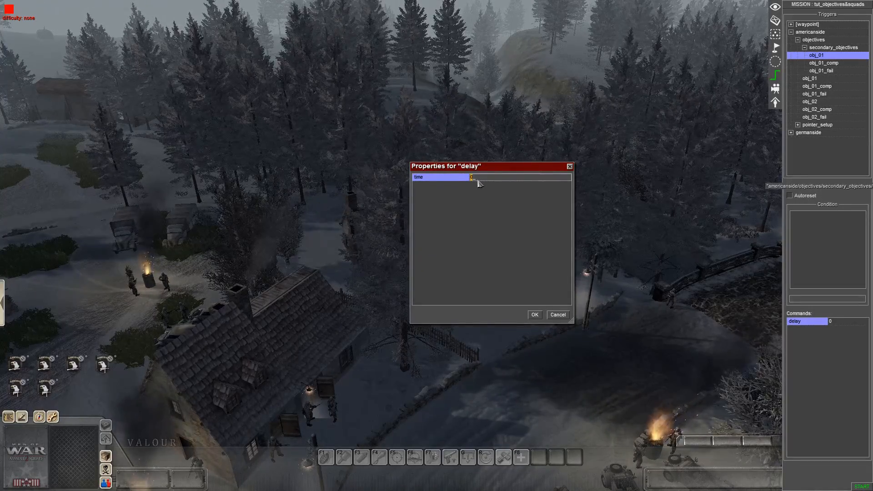
{"action": "key", "text": "BackSpace"}
{"action": "type", "text": "3.5"}
{"action": "key", "text": "Return"}
Step: Add a scene task command for sec_obj_01 to the secondary obj_01 trigger
{"action": "right_click", "coordinate": [811, 334]}
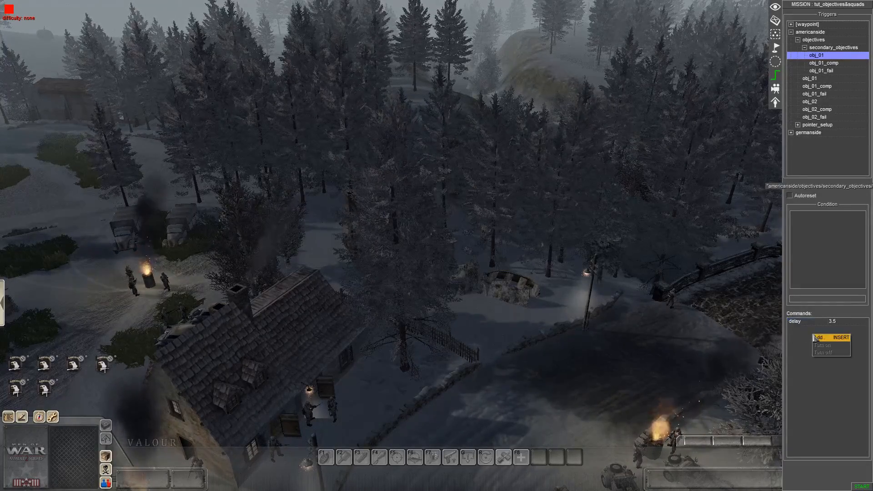
{"action": "left_click", "coordinate": [818, 337]}
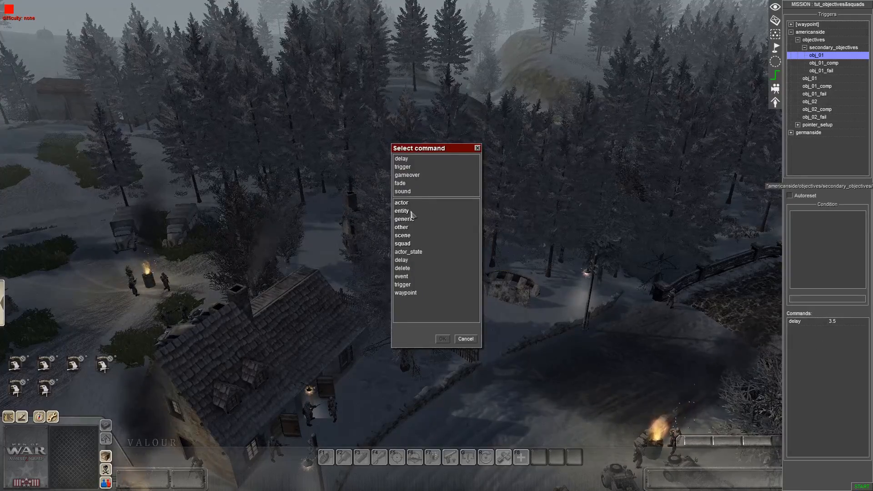
{"action": "left_click", "coordinate": [404, 237]}
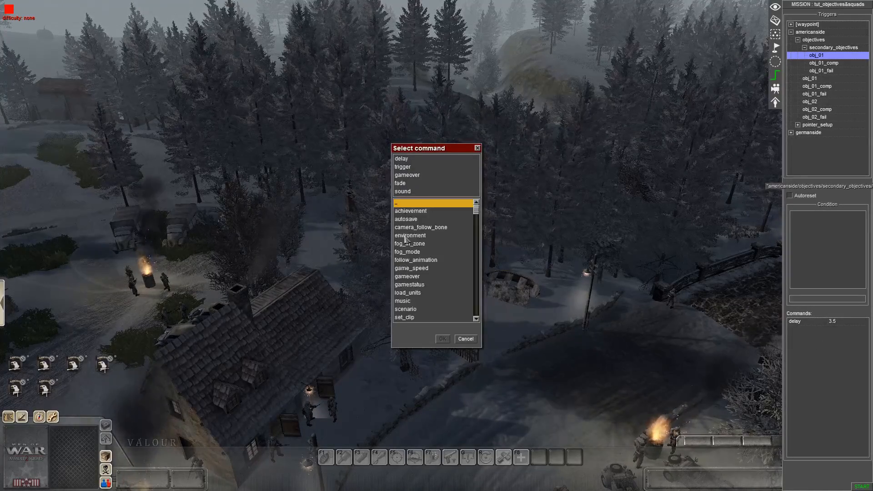
{"action": "double_click", "coordinate": [406, 236]}
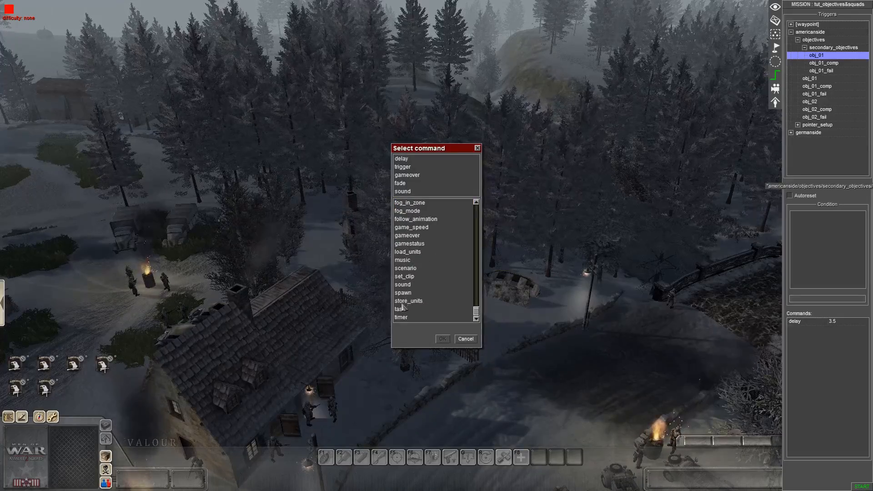
{"action": "double_click", "coordinate": [403, 310]}
{"action": "left_click", "coordinate": [476, 179]}
{"action": "left_click", "coordinate": [477, 179]}
{"action": "left_click", "coordinate": [484, 204]}
{"action": "left_click", "coordinate": [536, 314]}
Step: Add a scene sound command that plays mission/task_new to the secondary obj_01 trigger
{"action": "right_click", "coordinate": [812, 350]}
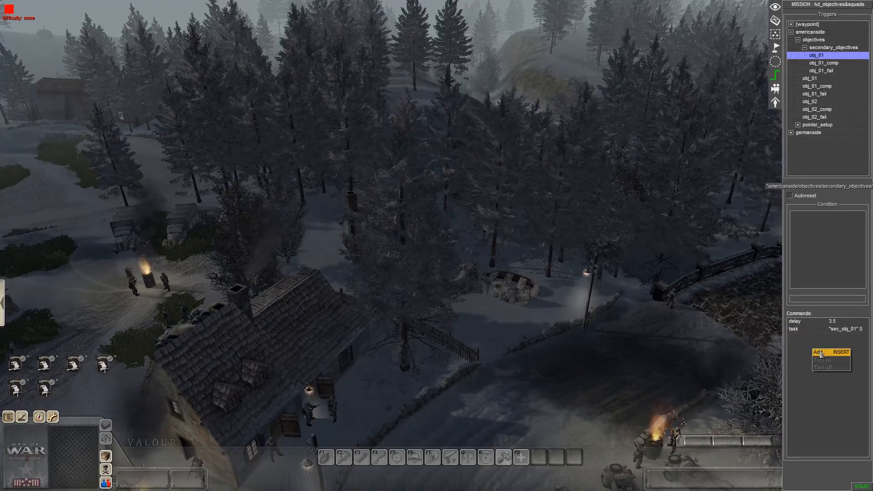
{"action": "left_click", "coordinate": [828, 353]}
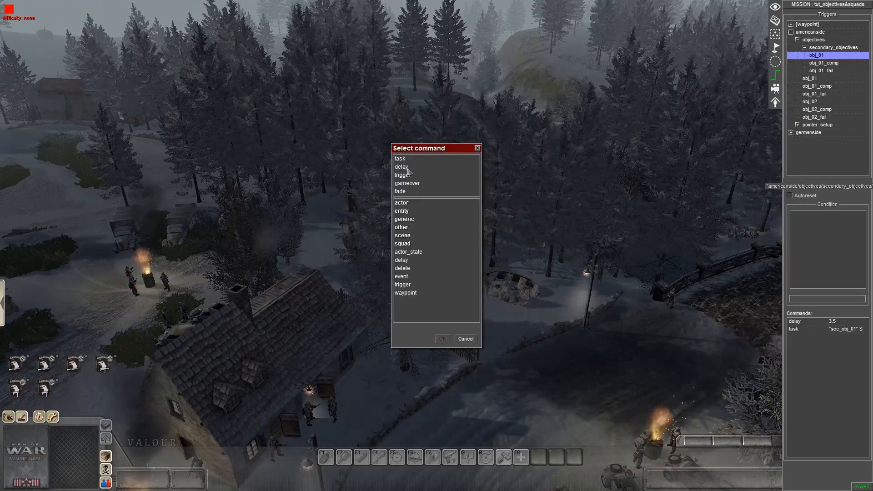
{"action": "left_click", "coordinate": [407, 236]}
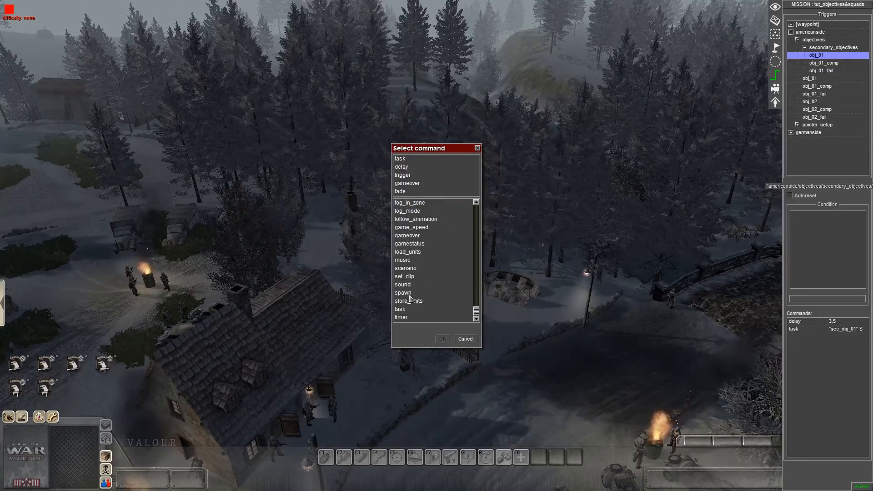
{"action": "left_click", "coordinate": [403, 284]}
{"action": "left_click", "coordinate": [442, 339]}
{"action": "left_click", "coordinate": [478, 177]}
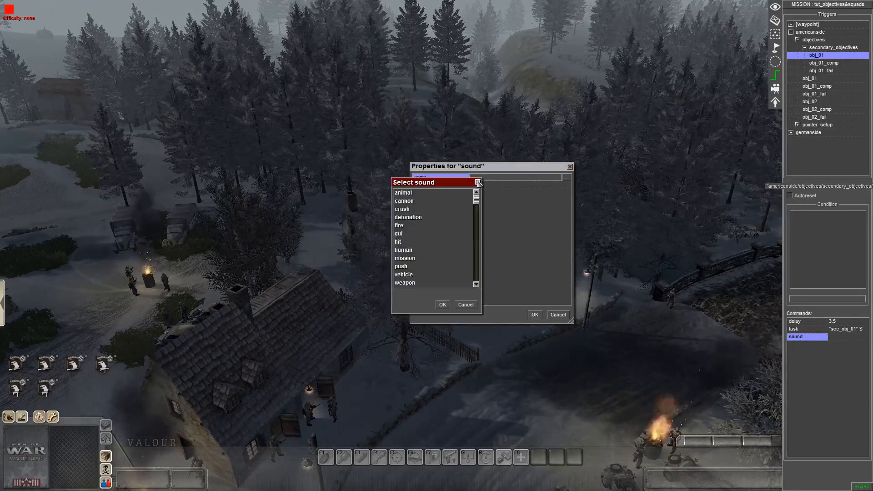
{"action": "double_click", "coordinate": [420, 258]}
{"action": "double_click", "coordinate": [414, 245]}
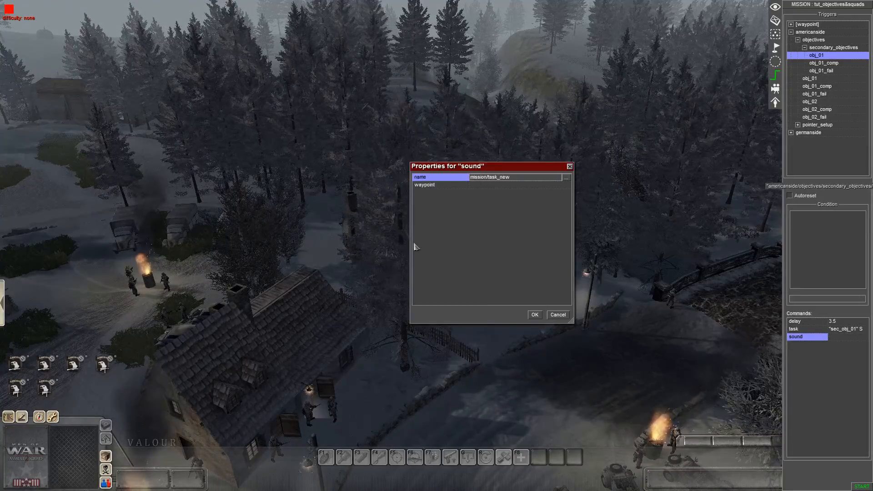
{"action": "left_click", "coordinate": [535, 314]}
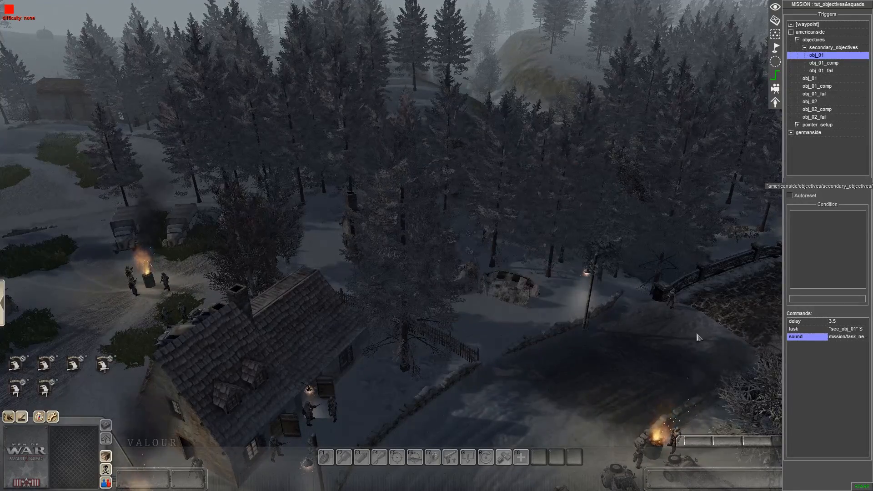
Step: Set the entities condition of the secondary obj_01_comp trigger to an advanced source and add a selector group
{"action": "left_click", "coordinate": [831, 63]}
{"action": "double_click", "coordinate": [818, 215]}
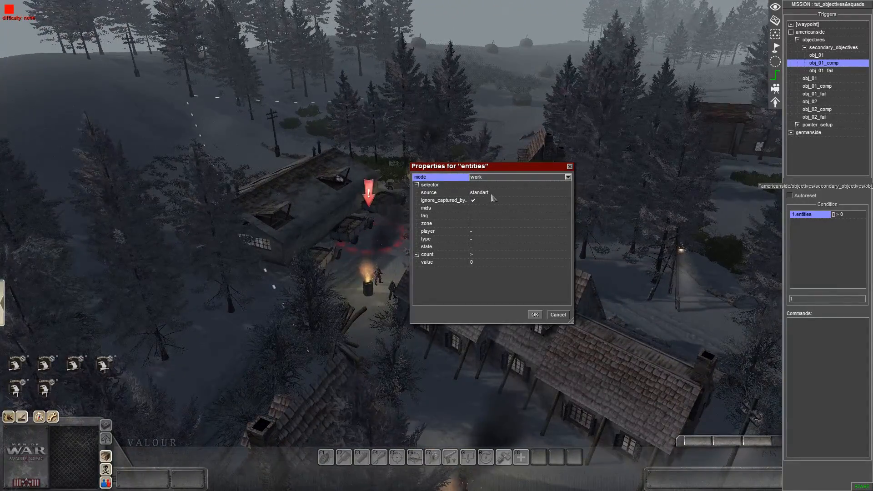
{"action": "left_click", "coordinate": [491, 194]}
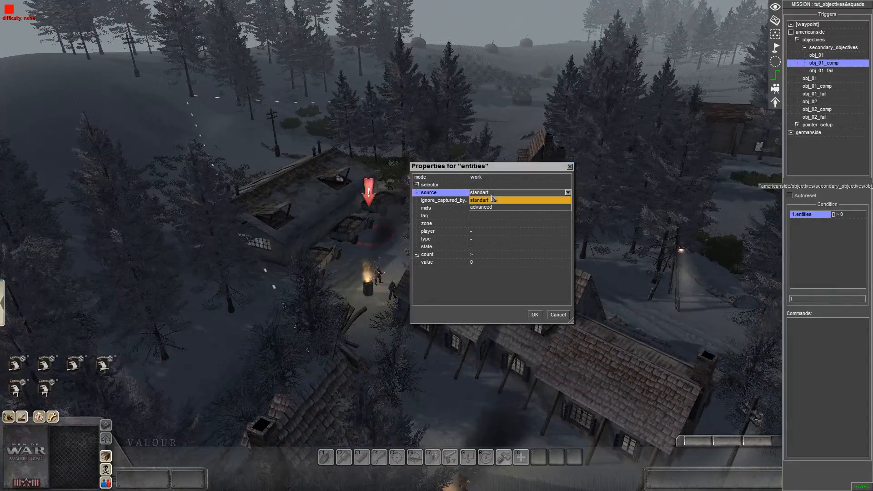
{"action": "left_click", "coordinate": [487, 207]}
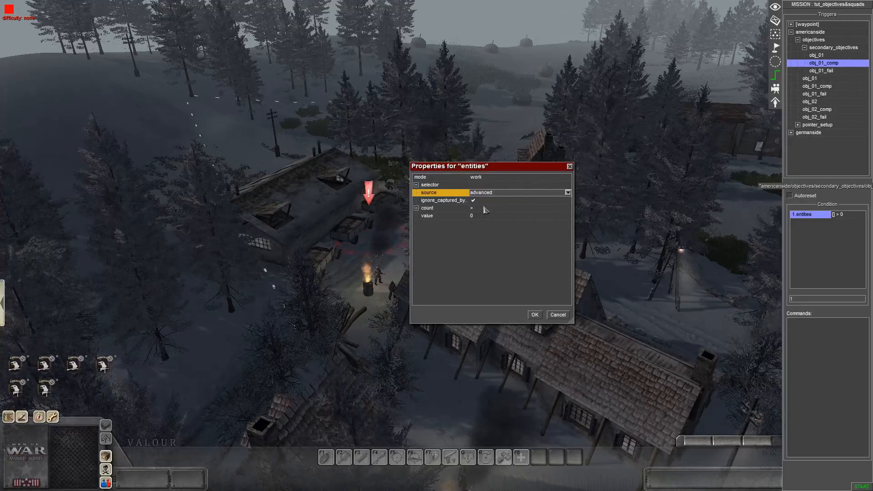
{"action": "right_click", "coordinate": [438, 186]}
{"action": "left_click", "coordinate": [447, 187]}
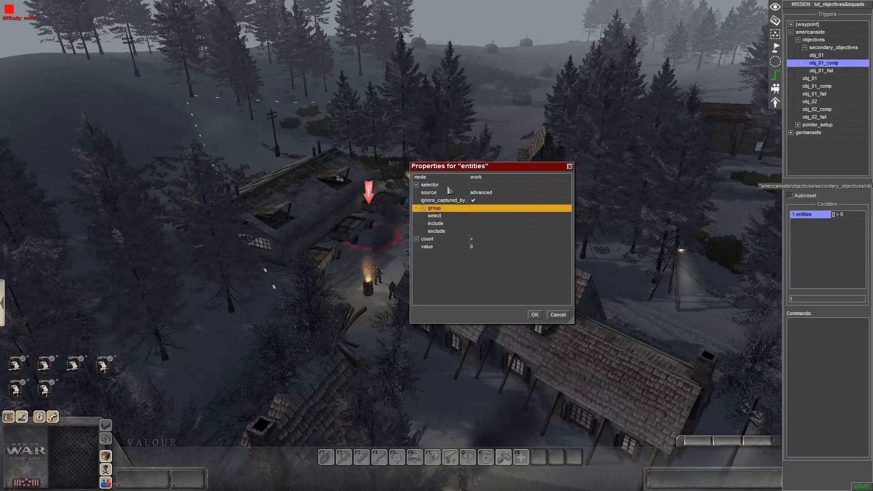
Step: Make the selector group select entities by the tag sec_obj_01_ger_supply_trucks
{"action": "right_click", "coordinate": [461, 216]}
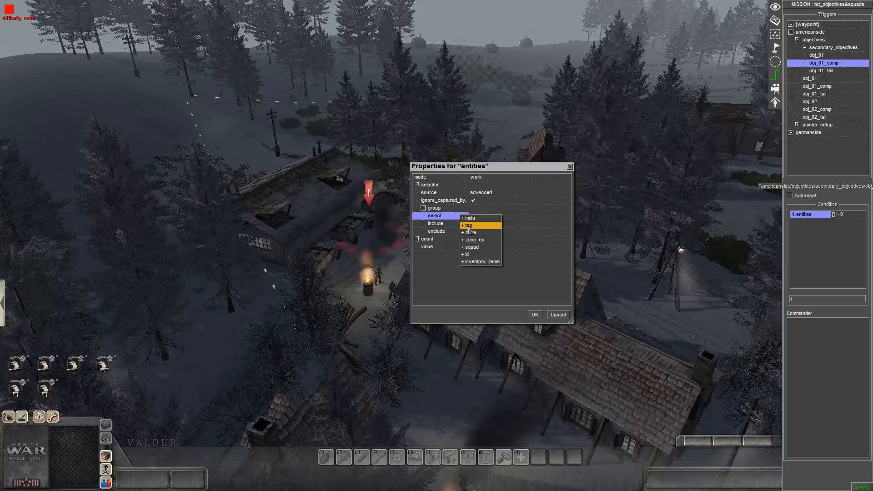
{"action": "left_click", "coordinate": [471, 225]}
{"action": "left_click", "coordinate": [567, 223]}
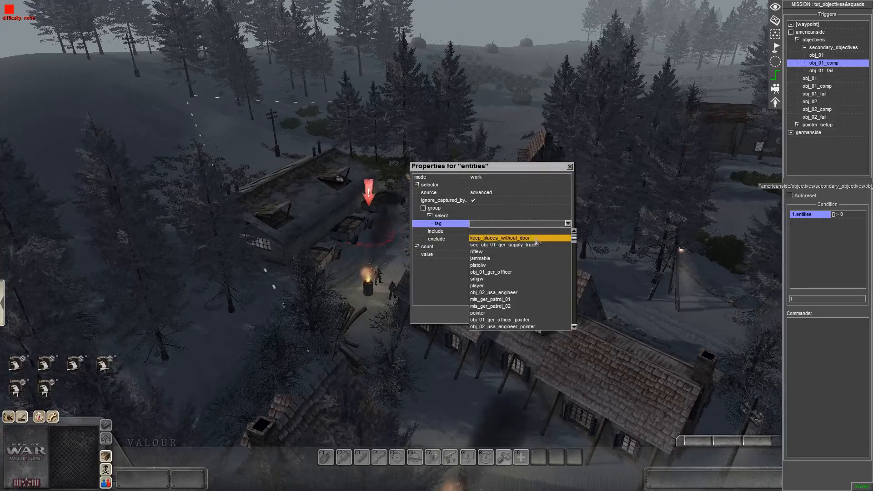
{"action": "left_click", "coordinate": [510, 245]}
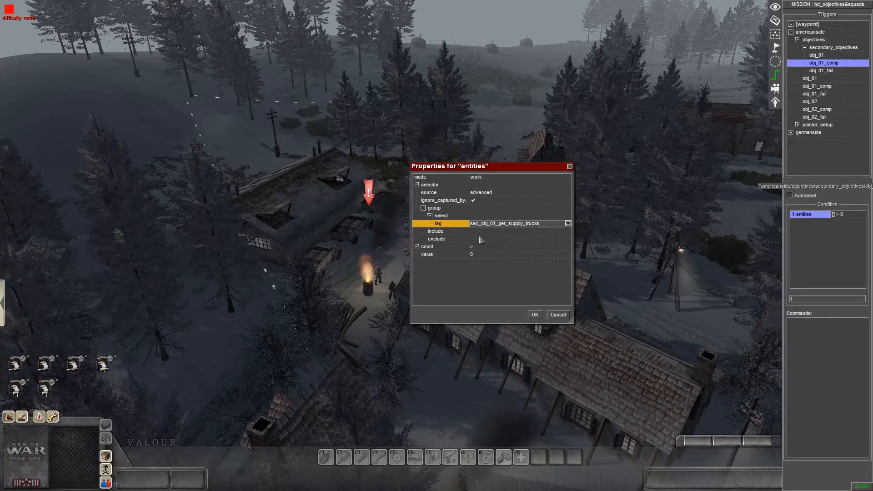
Step: Add a broken_components filter with the value body to the selector group's include list
{"action": "left_click", "coordinate": [444, 231]}
{"action": "right_click", "coordinate": [444, 232]}
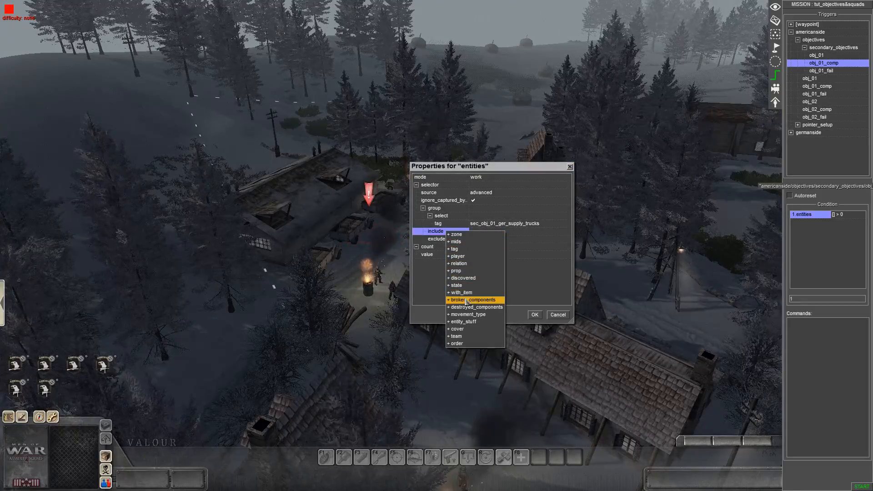
{"action": "left_click", "coordinate": [466, 297]}
{"action": "left_click", "coordinate": [486, 241]}
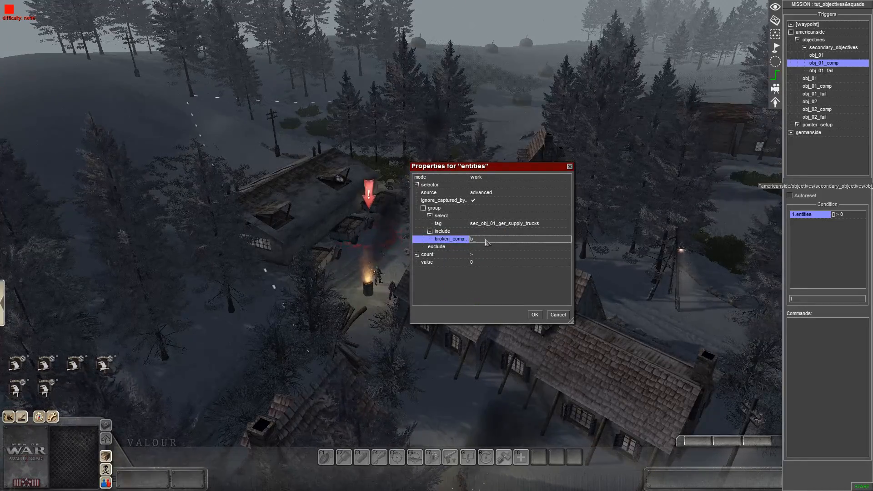
Step: Require the supply truck condition's entity count to equal (==) 3 and accept the condition
{"action": "left_click", "coordinate": [482, 255]}
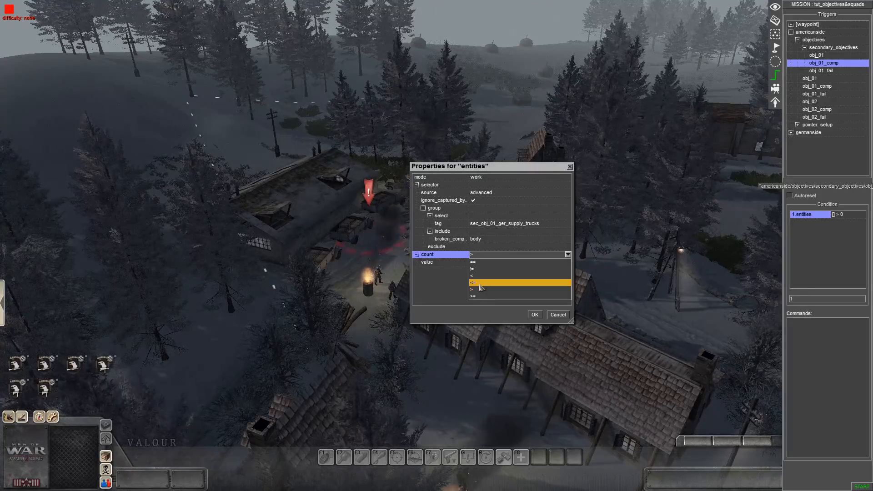
{"action": "left_click", "coordinate": [481, 262]}
{"action": "left_click", "coordinate": [480, 262]}
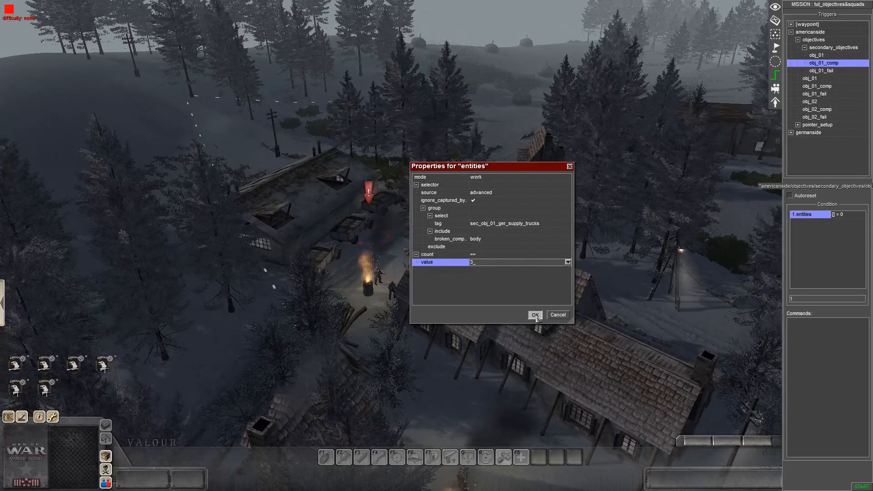
{"action": "left_click", "coordinate": [535, 315]}
Step: Add a delay command with a time of 1.5 to the secondary obj_01_comp trigger
{"action": "right_click", "coordinate": [807, 334]}
{"action": "left_click", "coordinate": [816, 339]}
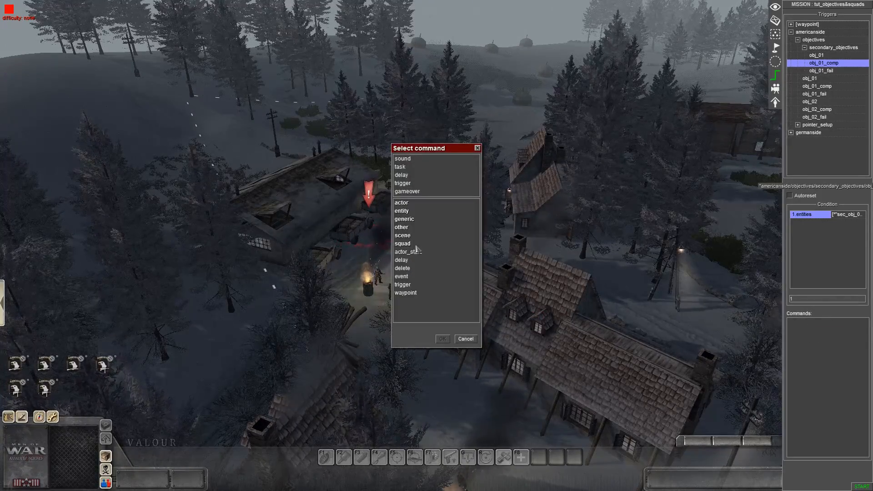
{"action": "double_click", "coordinate": [404, 176]}
{"action": "type", "text": "1.5"}
{"action": "key", "text": "Return"}
Step: Add a task command to the secondary obj_01_comp trigger that sets sec_obj_01 to complete
{"action": "right_click", "coordinate": [815, 350]}
{"action": "left_click", "coordinate": [821, 353]}
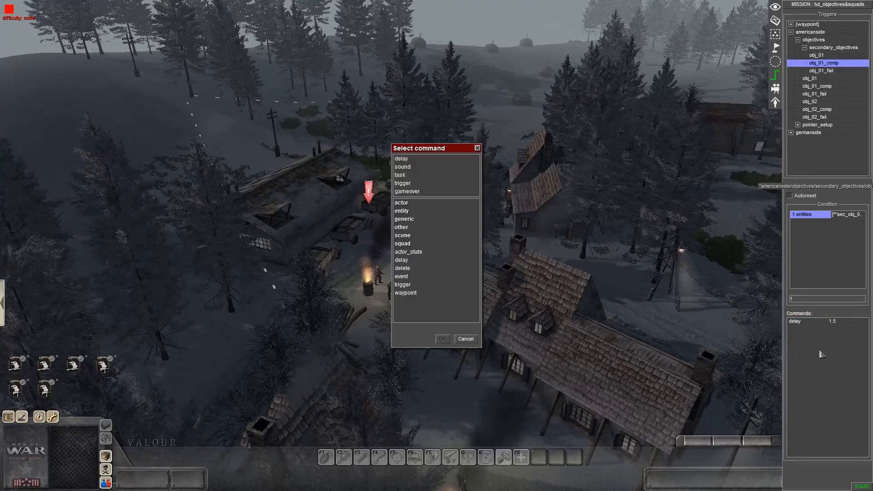
{"action": "double_click", "coordinate": [399, 174]}
{"action": "left_click", "coordinate": [480, 185]}
{"action": "left_click", "coordinate": [481, 185]}
{"action": "left_click", "coordinate": [482, 206]}
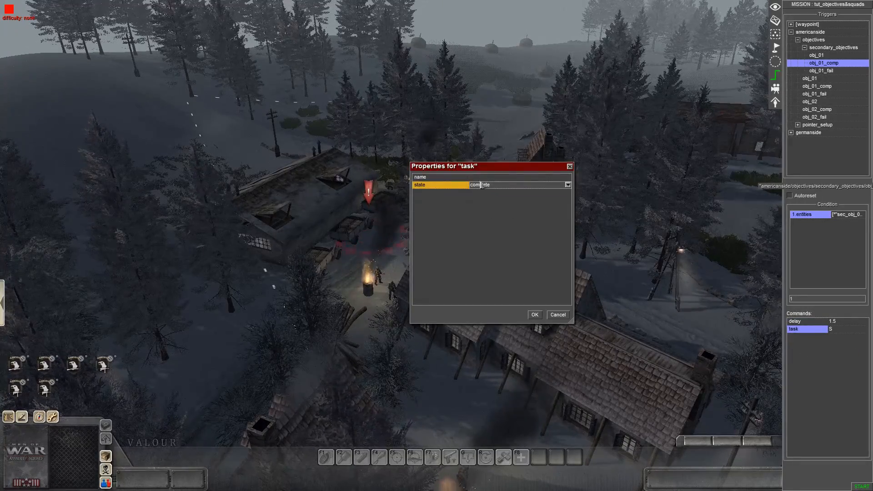
{"action": "left_click", "coordinate": [481, 184]}
{"action": "left_click", "coordinate": [483, 205]}
{"action": "left_click", "coordinate": [535, 314]}
Step: Add a sound command that plays mission/task_fulfilled to the secondary obj_01_comp trigger
{"action": "right_click", "coordinate": [808, 342]}
{"action": "left_click", "coordinate": [821, 347]}
{"action": "double_click", "coordinate": [403, 176]}
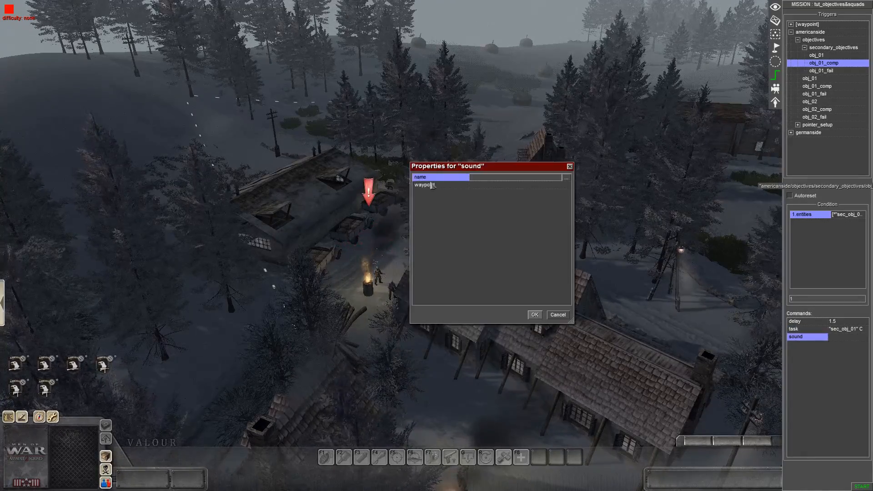
{"action": "left_click", "coordinate": [489, 178]}
{"action": "double_click", "coordinate": [403, 258]}
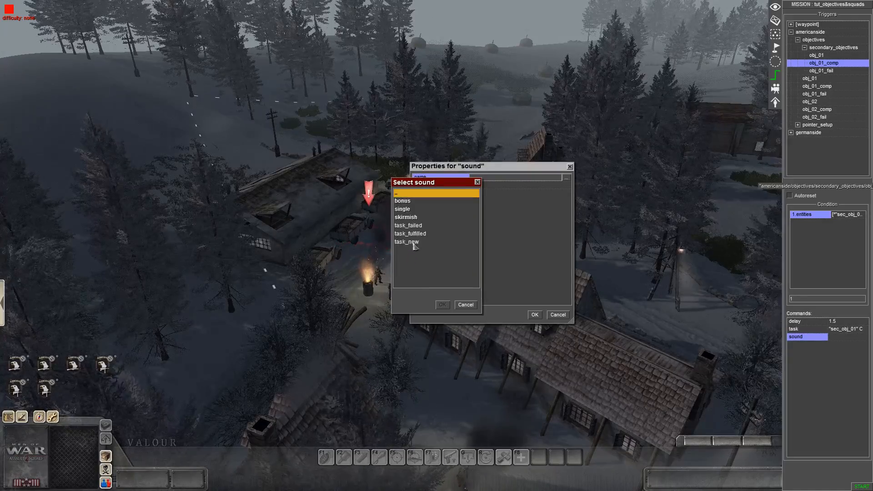
{"action": "double_click", "coordinate": [409, 226]}
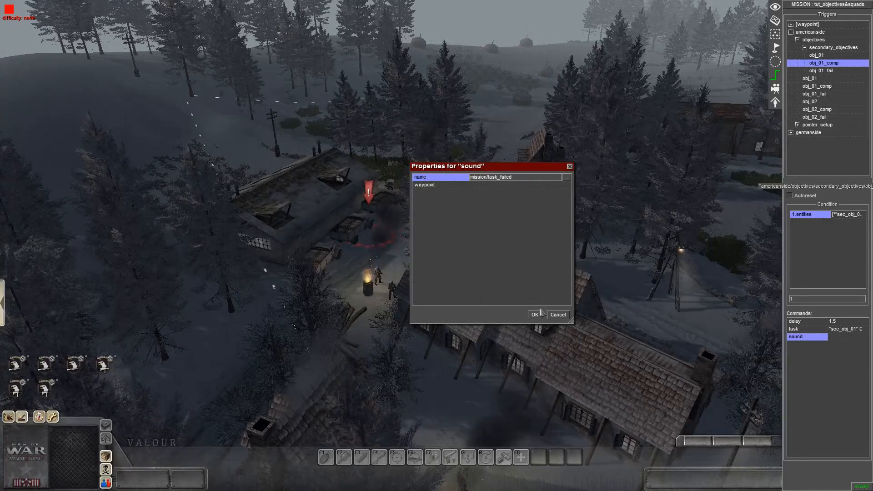
{"action": "double_click", "coordinate": [506, 178]}
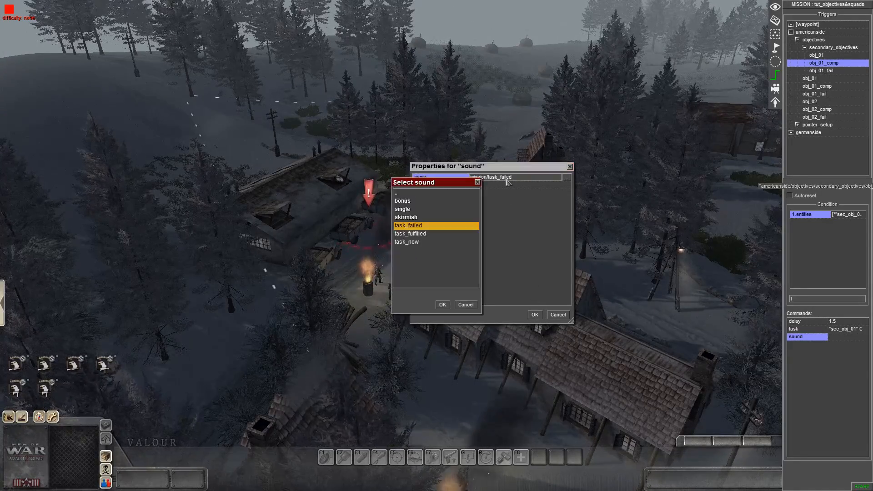
{"action": "double_click", "coordinate": [418, 233]}
{"action": "left_click", "coordinate": [534, 314]}
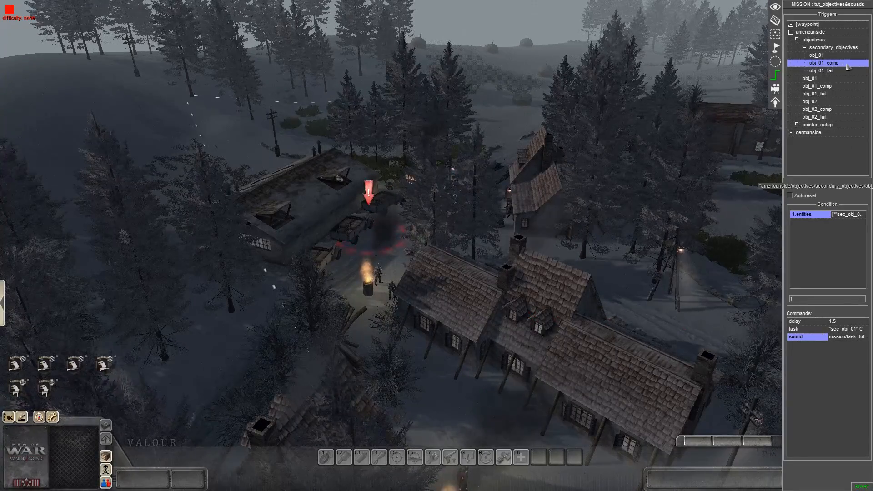
Step: Add an entities condition to the secondary obj_01_fail trigger with the tag obj_02_usa_engineer
{"action": "left_click", "coordinate": [821, 71]}
{"action": "right_click", "coordinate": [809, 244]}
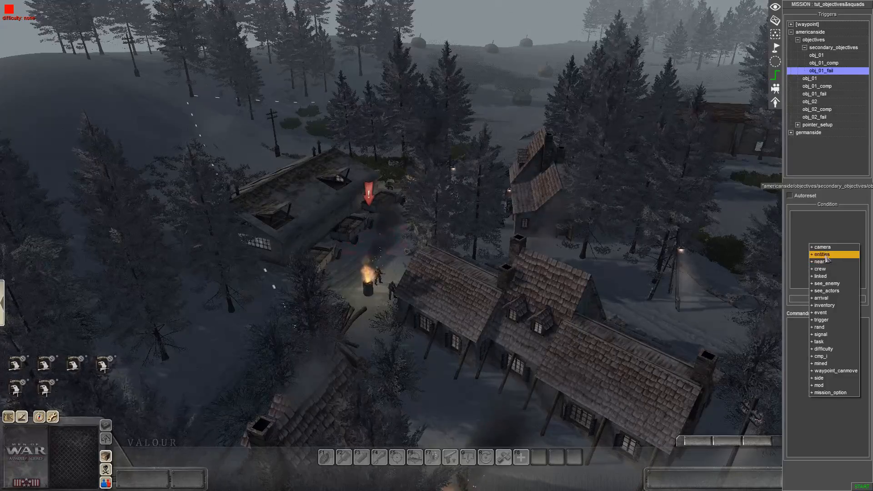
{"action": "left_click", "coordinate": [823, 258]}
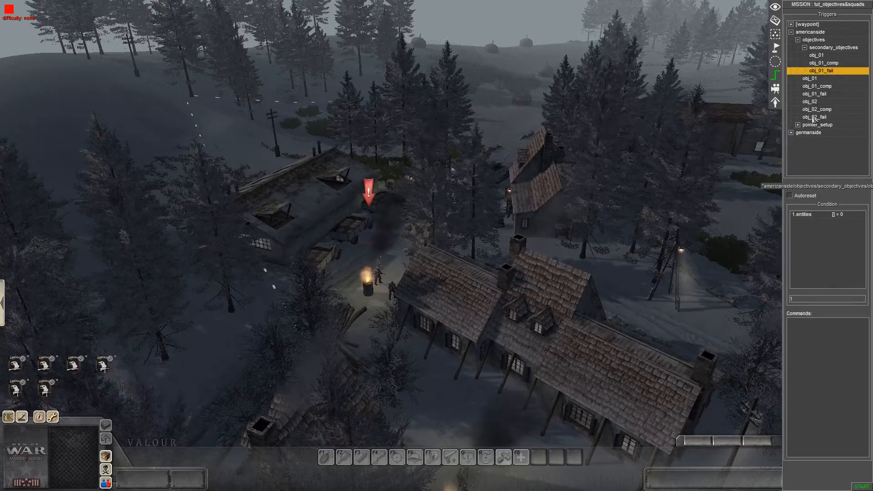
{"action": "double_click", "coordinate": [804, 214]}
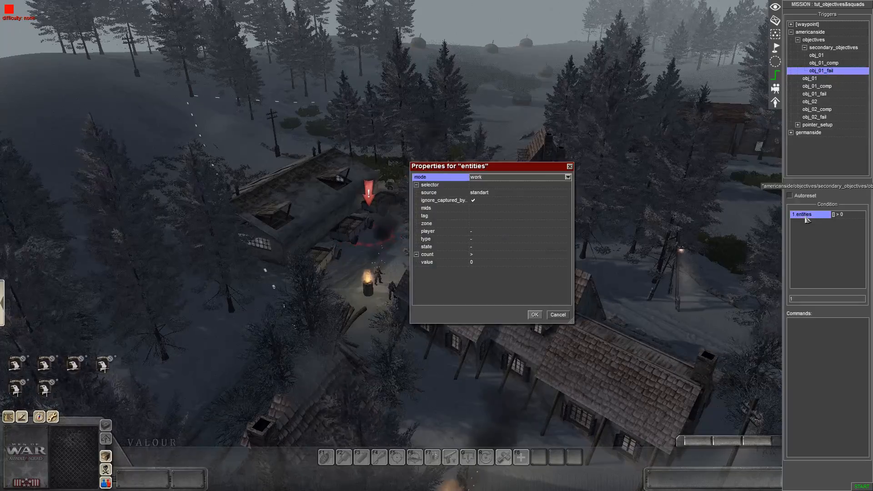
{"action": "left_click", "coordinate": [486, 216]}
{"action": "left_click", "coordinate": [486, 216]}
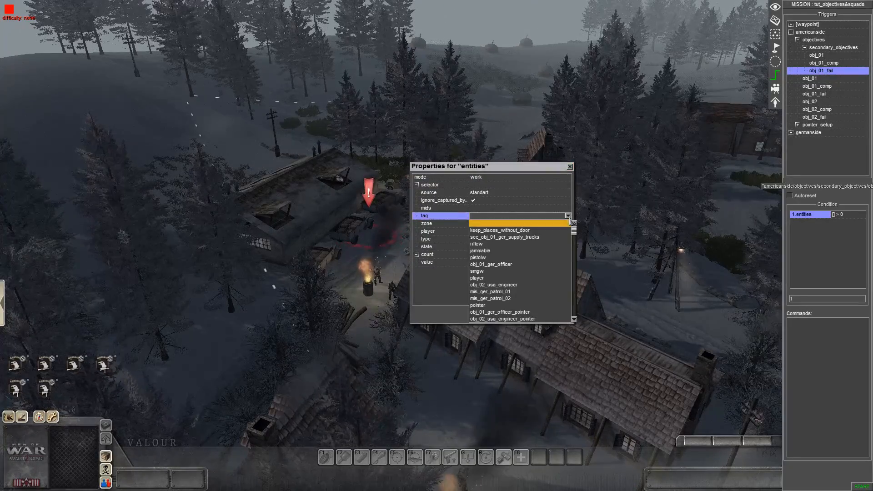
{"action": "left_click", "coordinate": [504, 285]}
Step: Choose the entity state for the engineer condition of the secondary obj_01_fail trigger and accept it
{"action": "left_click", "coordinate": [477, 260]}
{"action": "left_click", "coordinate": [477, 257]}
{"action": "left_click", "coordinate": [477, 256]}
{"action": "left_click", "coordinate": [476, 247]}
{"action": "left_click", "coordinate": [479, 268]}
{"action": "left_click", "coordinate": [535, 314]}
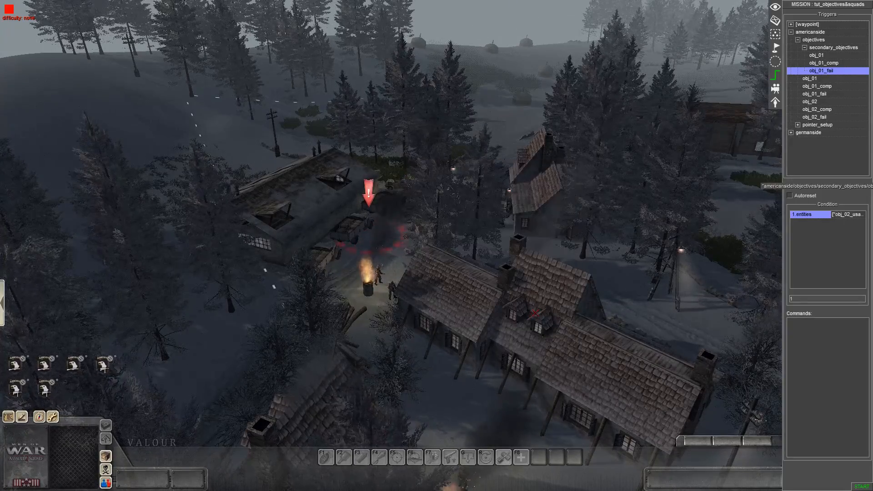
Step: Add a delay command with a time of 1.5 to the secondary obj_01_fail trigger
{"action": "right_click", "coordinate": [814, 335]}
{"action": "left_click", "coordinate": [819, 349]}
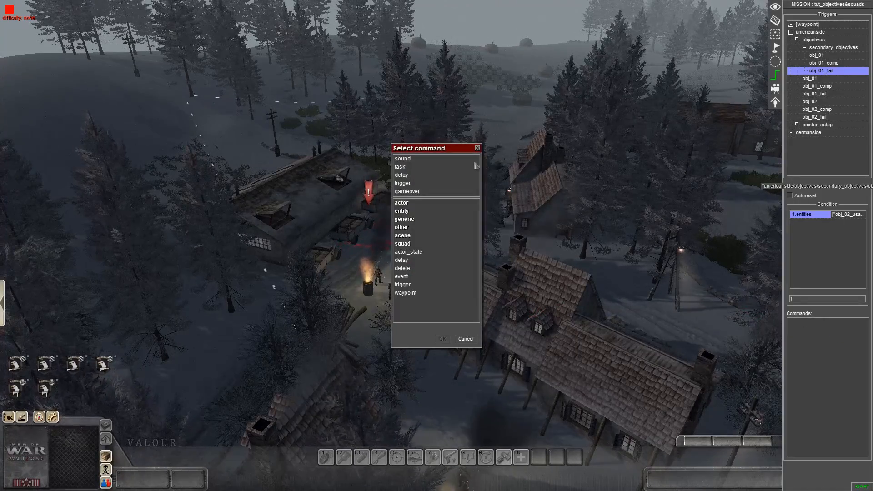
{"action": "double_click", "coordinate": [405, 175]}
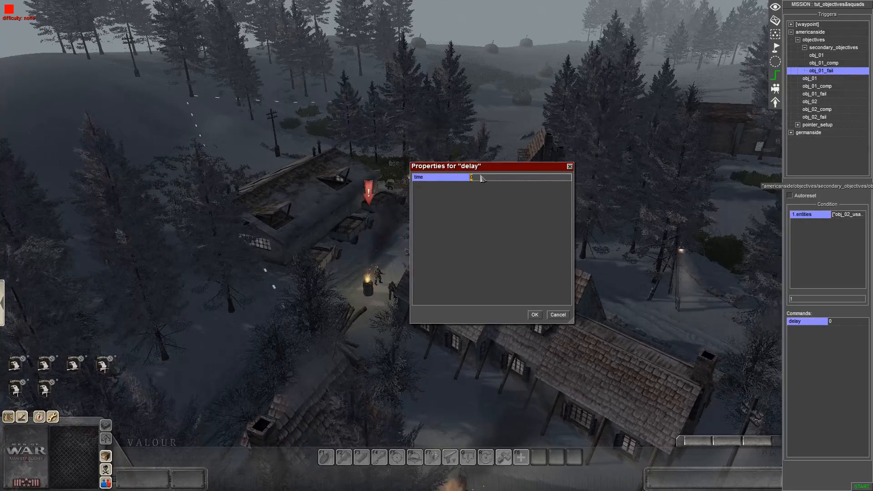
{"action": "key", "text": "Return"}
Step: Add a task command to the secondary obj_01_fail trigger that marks sec_obj_01 as failed
{"action": "right_click", "coordinate": [808, 336]}
{"action": "left_click", "coordinate": [814, 349]}
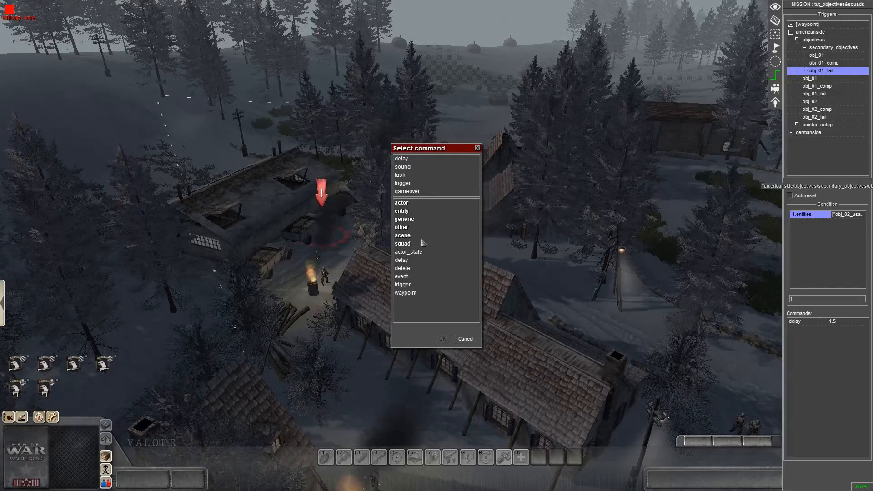
{"action": "double_click", "coordinate": [403, 176]}
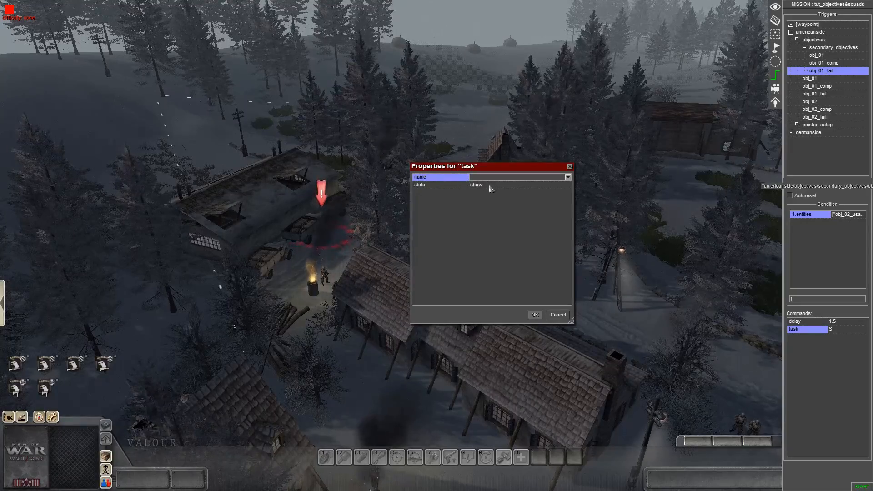
{"action": "left_click", "coordinate": [491, 185]}
{"action": "left_click", "coordinate": [484, 213]}
{"action": "left_click", "coordinate": [485, 177]}
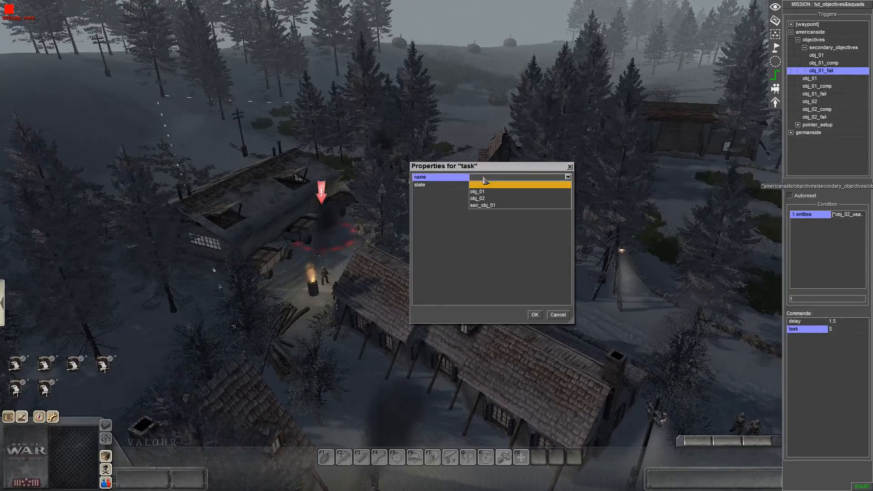
{"action": "left_click", "coordinate": [477, 205]}
{"action": "left_click", "coordinate": [534, 314]}
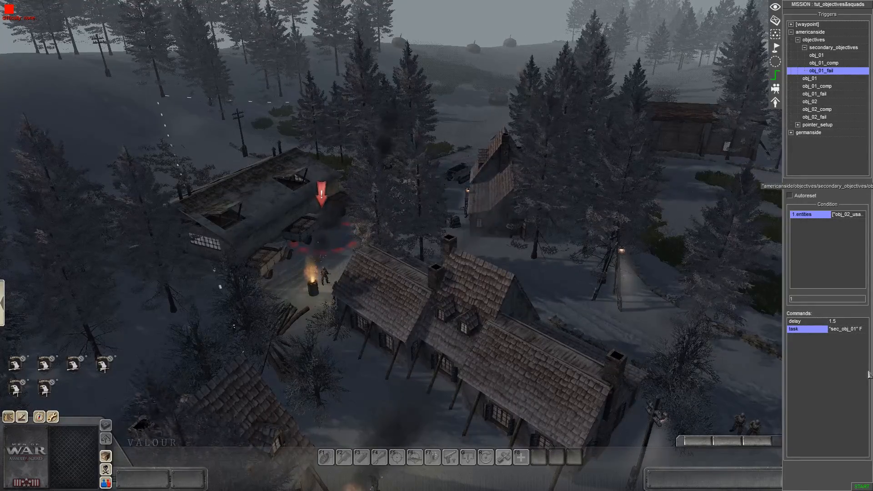
Step: Add a sound command that plays mission/task_failed to the secondary obj_01_fail trigger
{"action": "right_click", "coordinate": [844, 369]}
{"action": "left_click", "coordinate": [848, 375]}
{"action": "double_click", "coordinate": [459, 176]}
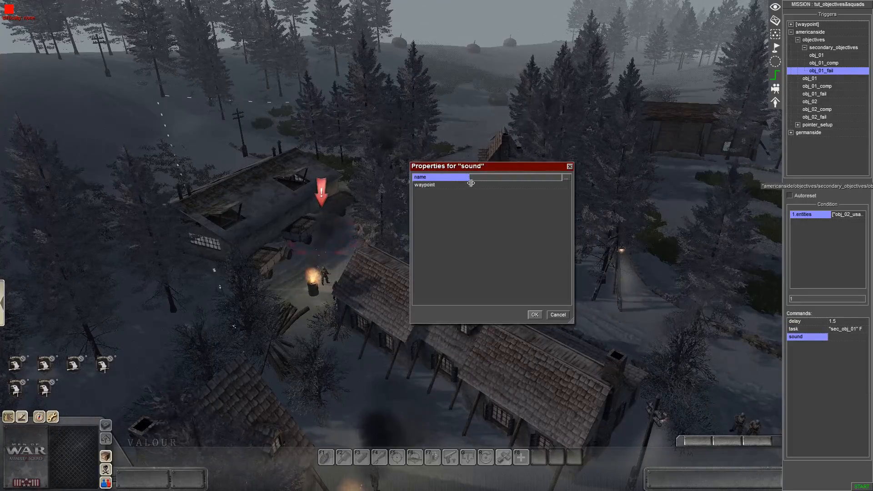
{"action": "left_click", "coordinate": [473, 177]}
{"action": "double_click", "coordinate": [407, 258]}
{"action": "double_click", "coordinate": [409, 227]}
{"action": "left_click", "coordinate": [535, 315]}
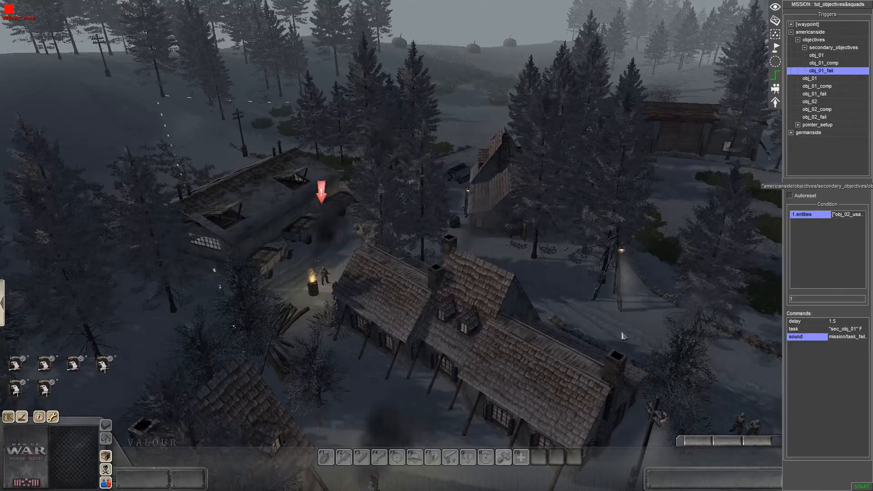
Step: Add a second delay command, with a time of 4, to the secondary obj_01_fail trigger
{"action": "right_click", "coordinate": [808, 355]}
{"action": "left_click", "coordinate": [813, 360]}
{"action": "double_click", "coordinate": [412, 262]}
{"action": "left_click", "coordinate": [492, 178]}
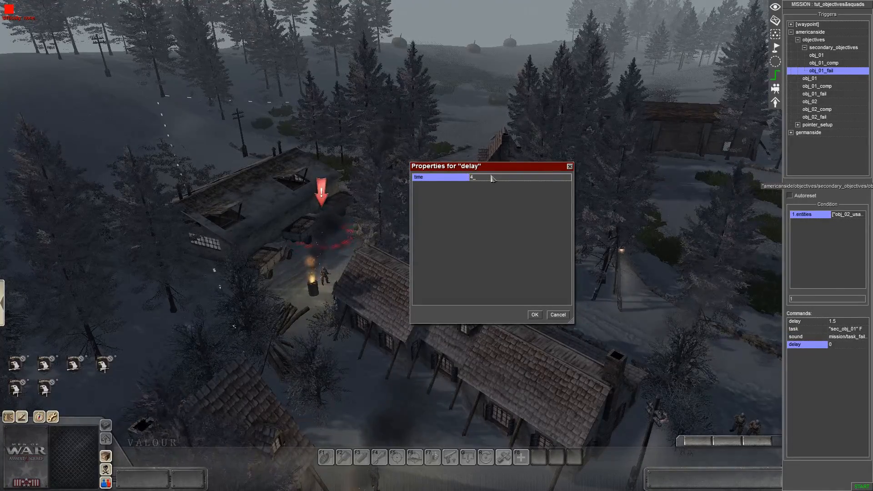
{"action": "key", "text": "Return"}
Step: Add a fade command to the secondary obj_01_fail trigger, switched on with a time of 8
{"action": "right_click", "coordinate": [809, 376]}
{"action": "left_click", "coordinate": [814, 382]}
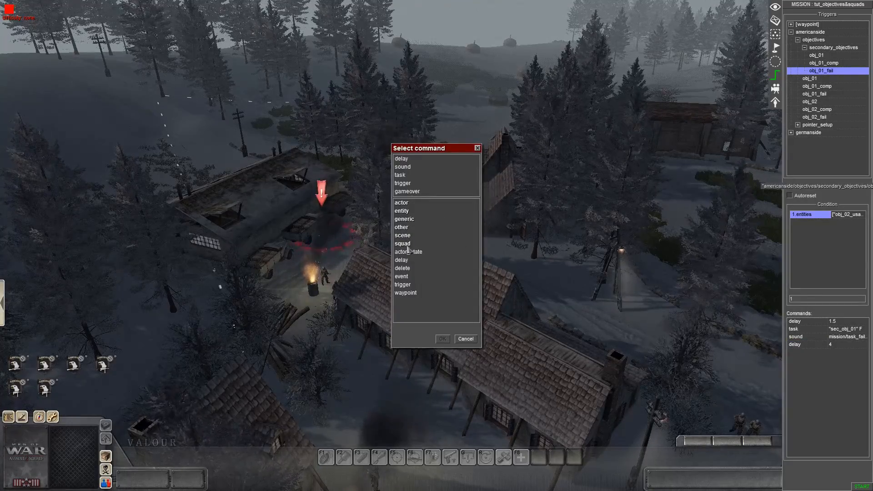
{"action": "double_click", "coordinate": [404, 236]}
{"action": "double_click", "coordinate": [403, 251]}
{"action": "left_click", "coordinate": [486, 178]}
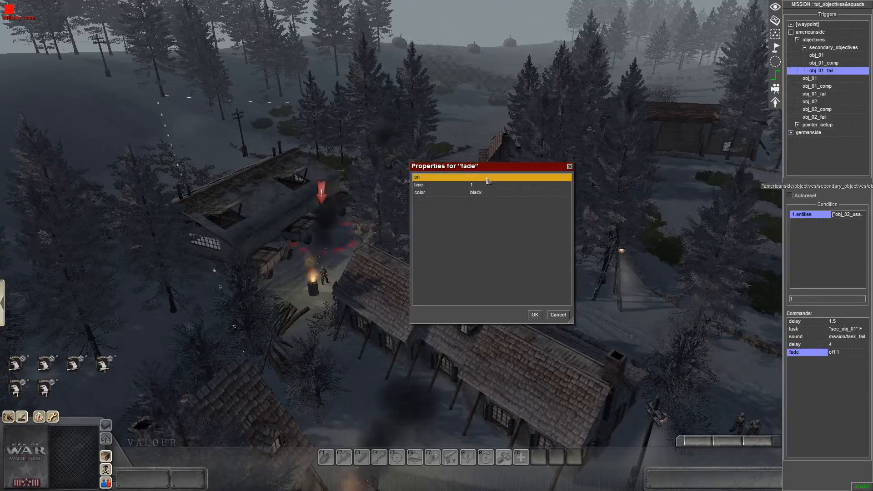
{"action": "left_click", "coordinate": [485, 185]}
{"action": "left_click", "coordinate": [486, 185]}
{"action": "type", "text": "8"}
{"action": "key", "text": "Return"}
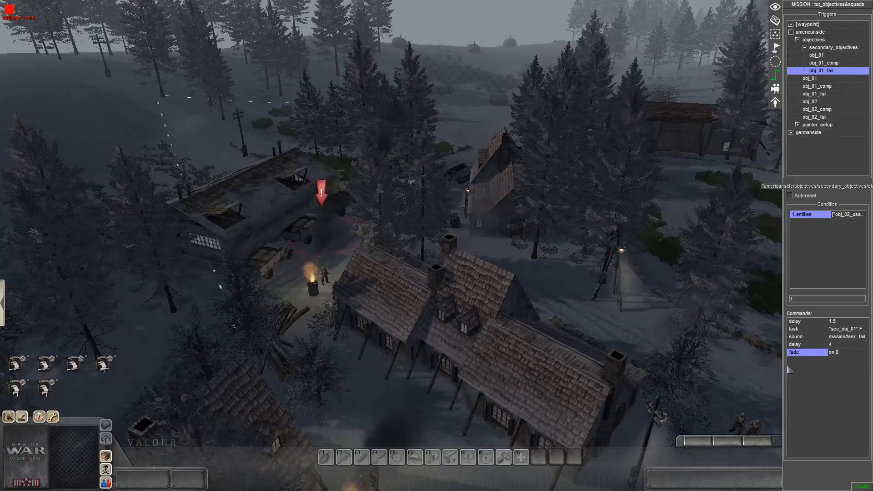
Step: Add a gameover command to the secondary obj_01_fail trigger with result loose and message mission/multi/1v1_winter_town/lose
{"action": "right_click", "coordinate": [808, 369]}
{"action": "left_click", "coordinate": [814, 374]}
{"action": "double_click", "coordinate": [408, 237]}
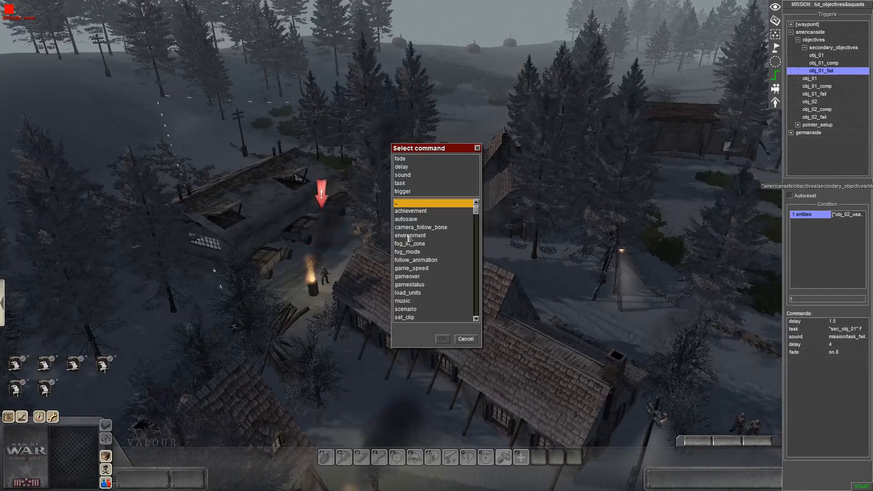
{"action": "double_click", "coordinate": [408, 276]}
{"action": "left_click", "coordinate": [490, 177]}
{"action": "left_click", "coordinate": [483, 192]}
{"action": "left_click", "coordinate": [483, 187]}
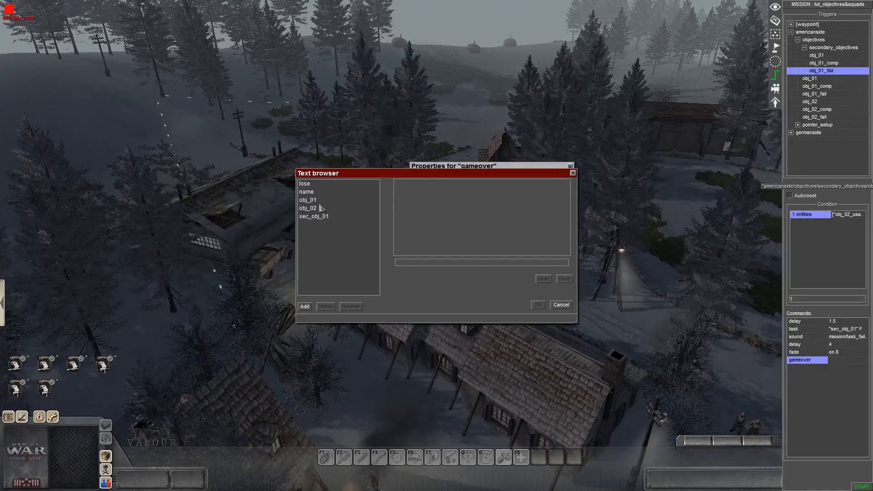
{"action": "double_click", "coordinate": [311, 185]}
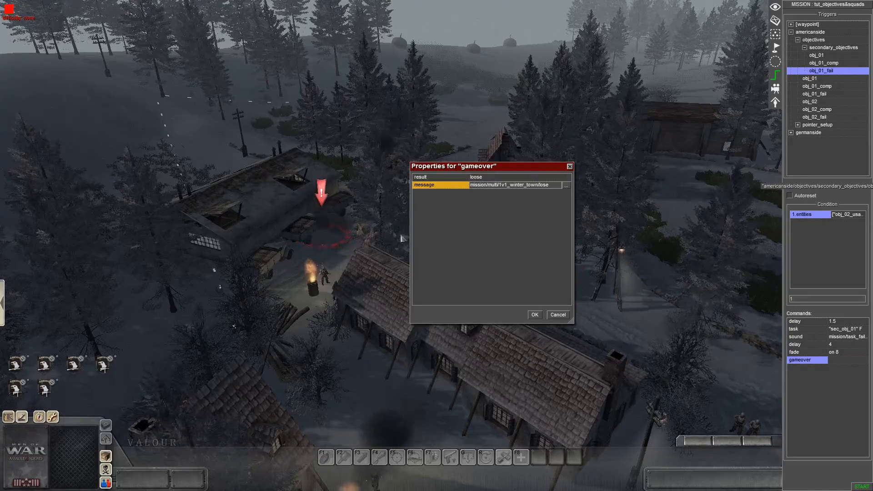
{"action": "left_click", "coordinate": [529, 312]}
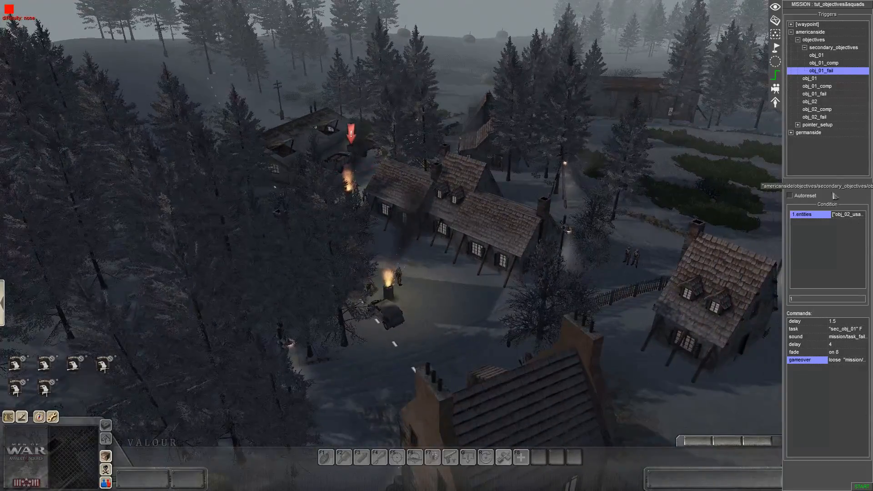
Step: Select the six paratroopers near the ruined house as entities and set their brain control to user
{"action": "middle_click_drag", "start_coordinate": [523, 168], "coordinate": [705, 146]}
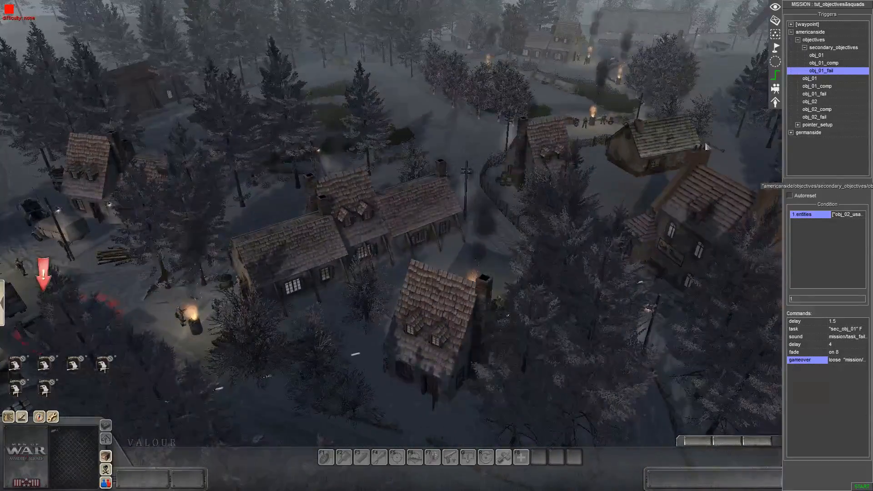
{"action": "scroll", "coordinate": [775, 27], "scroll_direction": "up", "scroll_amount": 2}
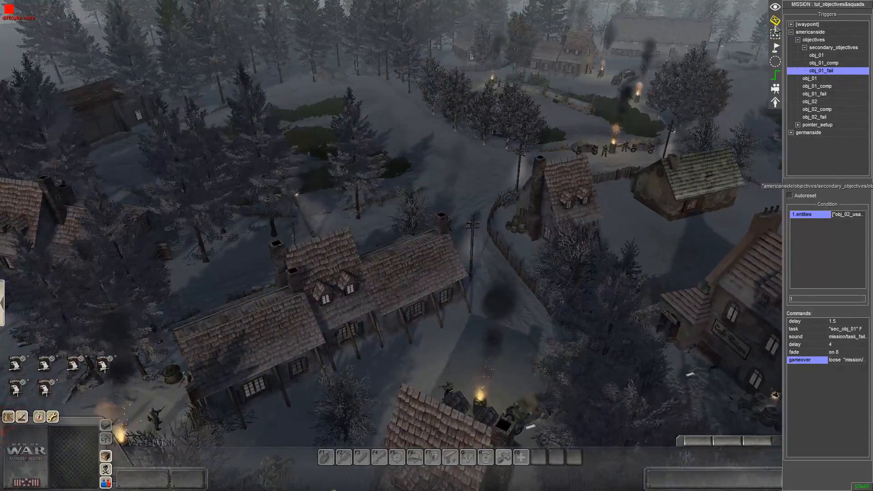
{"action": "left_click", "coordinate": [775, 23]}
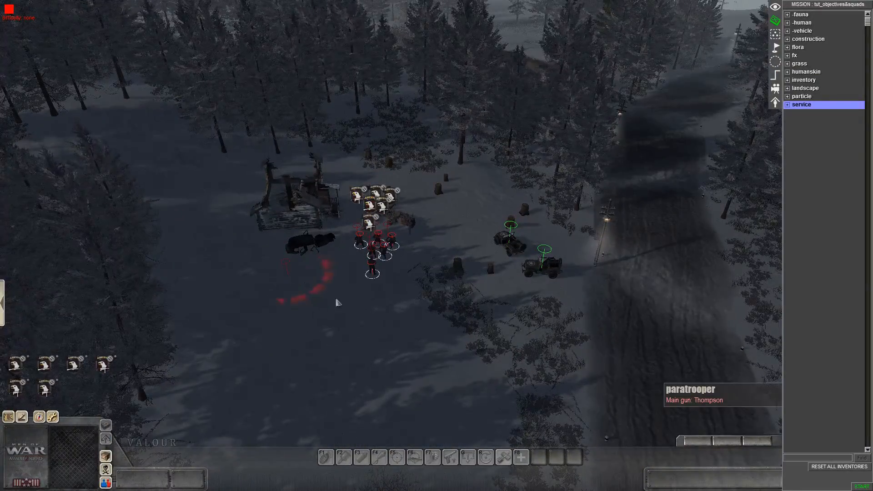
{"action": "left_click_drag", "start_coordinate": [352, 233], "coordinate": [407, 285]}
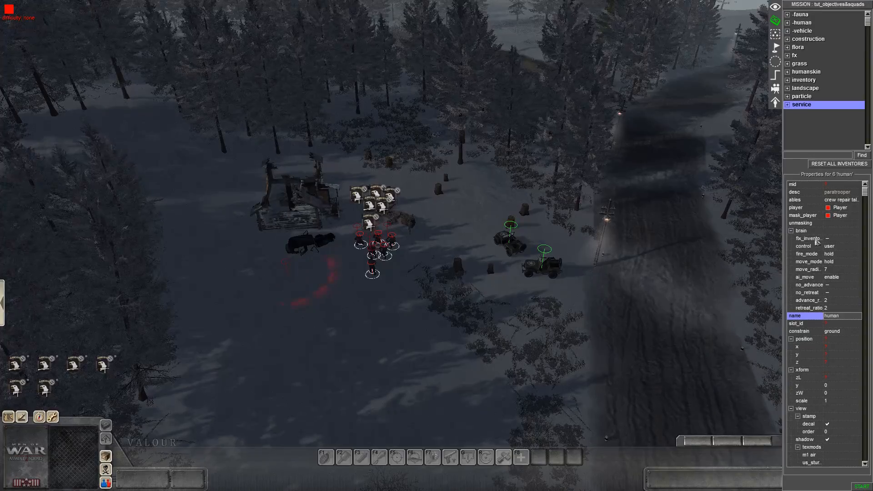
{"action": "middle_click_drag", "start_coordinate": [530, 331], "coordinate": [283, 318]}
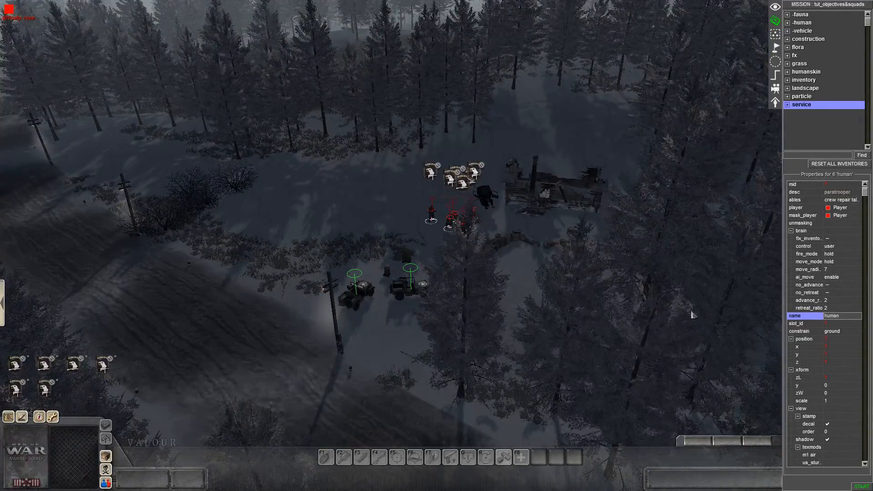
{"action": "left_click", "coordinate": [827, 246]}
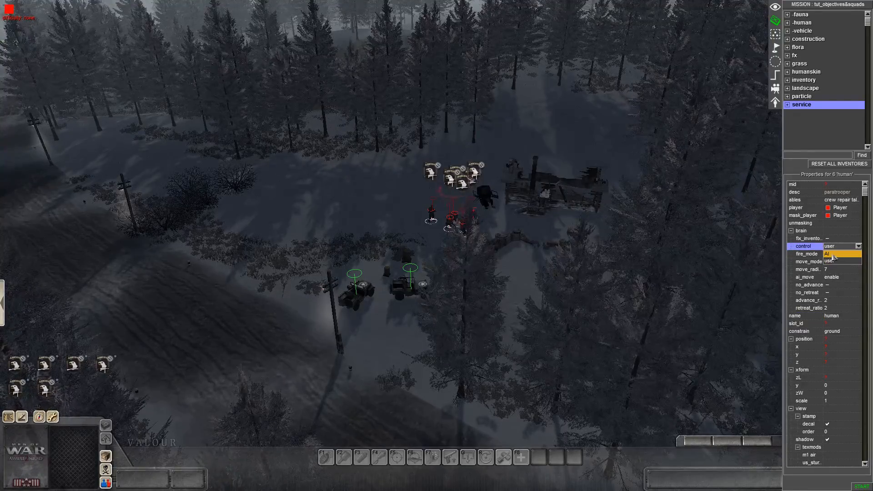
{"action": "left_click", "coordinate": [832, 261]}
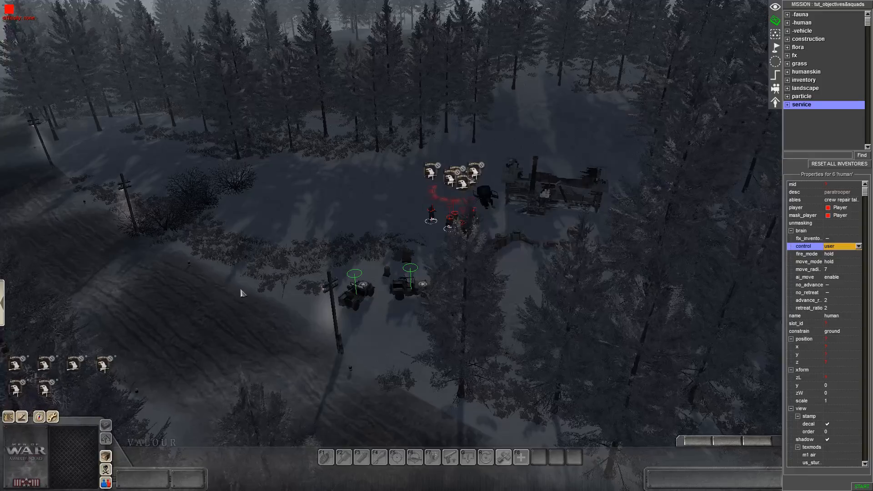
{"action": "left_click", "coordinate": [307, 311]}
{"action": "middle_click_drag", "start_coordinate": [491, 273], "coordinate": [565, 209]}
{"action": "left_click_drag", "start_coordinate": [378, 213], "coordinate": [454, 236]}
{"action": "left_click", "coordinate": [381, 246]}
{"action": "left_click_drag", "start_coordinate": [377, 212], "coordinate": [446, 237]}
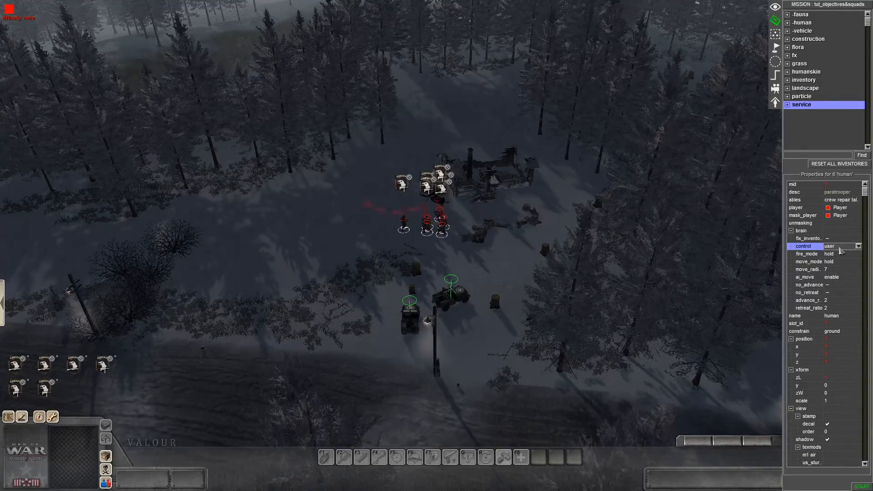
{"action": "left_click", "coordinate": [473, 246]}
{"action": "middle_click_drag", "start_coordinate": [473, 246], "coordinate": [300, 240]}
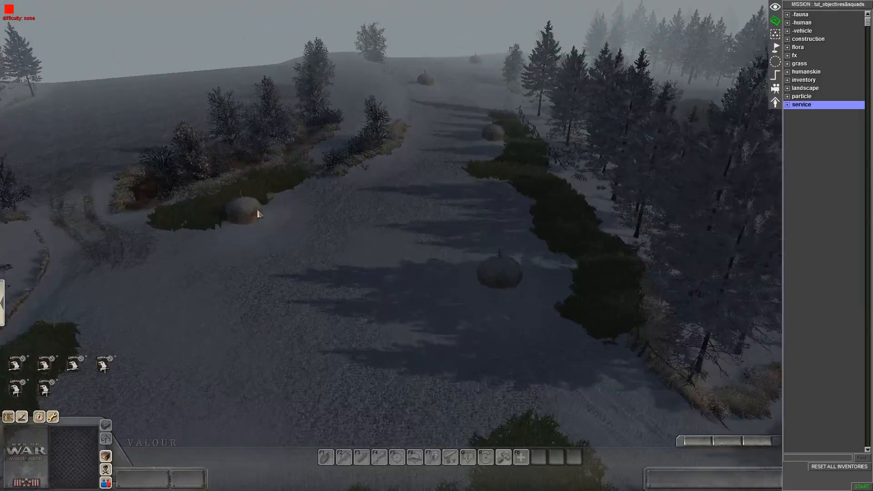
{"action": "middle_click_drag", "start_coordinate": [257, 210], "coordinate": [514, 218]}
{"action": "middle_click_drag", "start_coordinate": [295, 237], "coordinate": [495, 230]}
{"action": "middle_click_drag", "start_coordinate": [577, 241], "coordinate": [474, 254]}
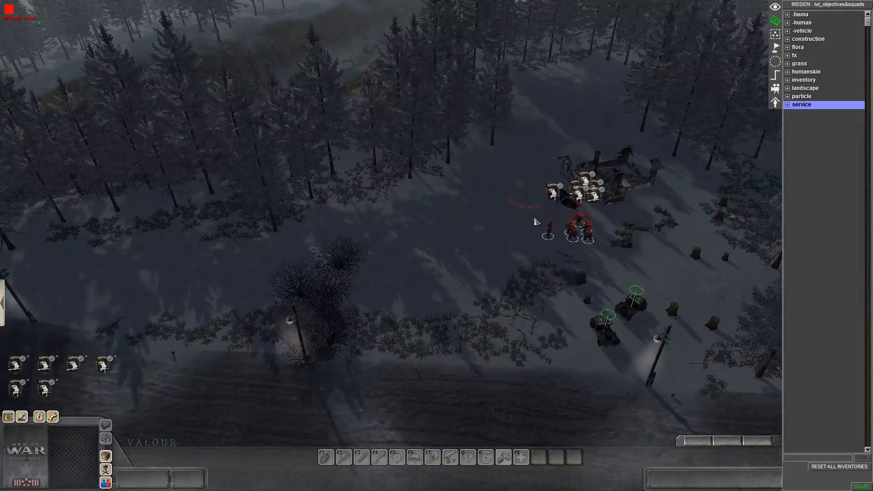
{"action": "left_click_drag", "start_coordinate": [535, 221], "coordinate": [605, 246]}
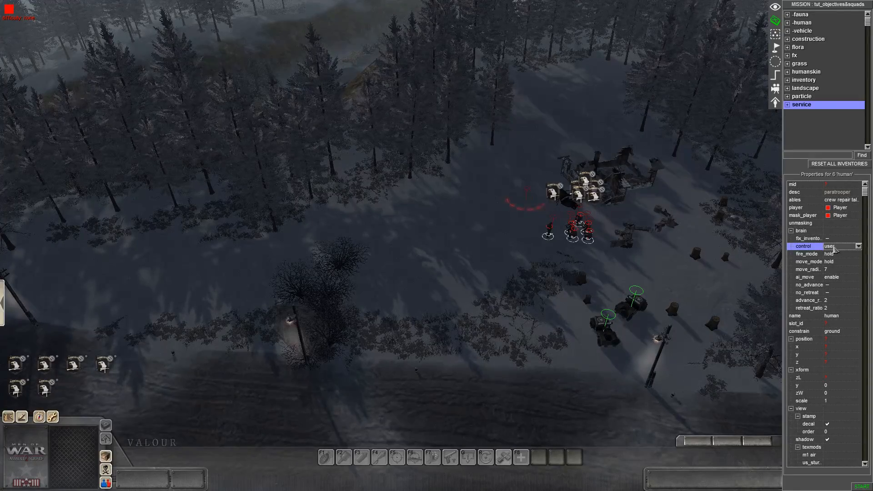
{"action": "left_click", "coordinate": [430, 287]}
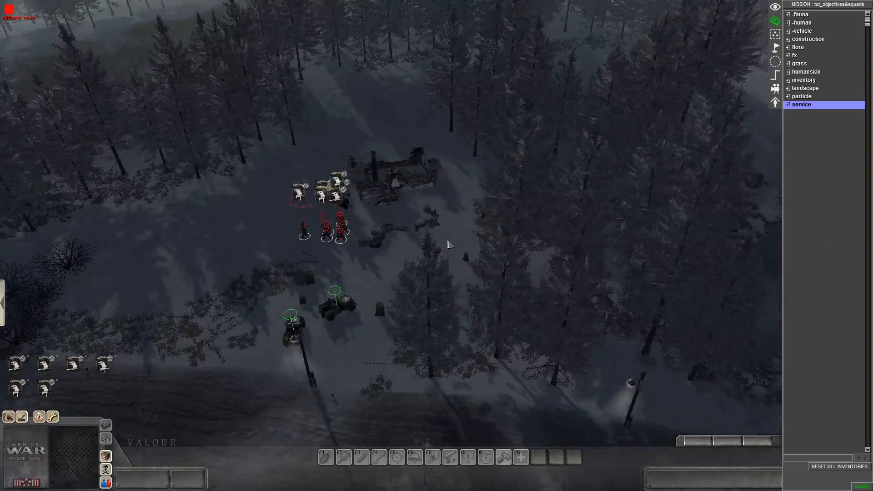
{"action": "scroll", "coordinate": [436, 250], "scroll_direction": "up", "scroll_amount": 3}
{"action": "middle_click_drag", "start_coordinate": [339, 257], "coordinate": [263, 247]}
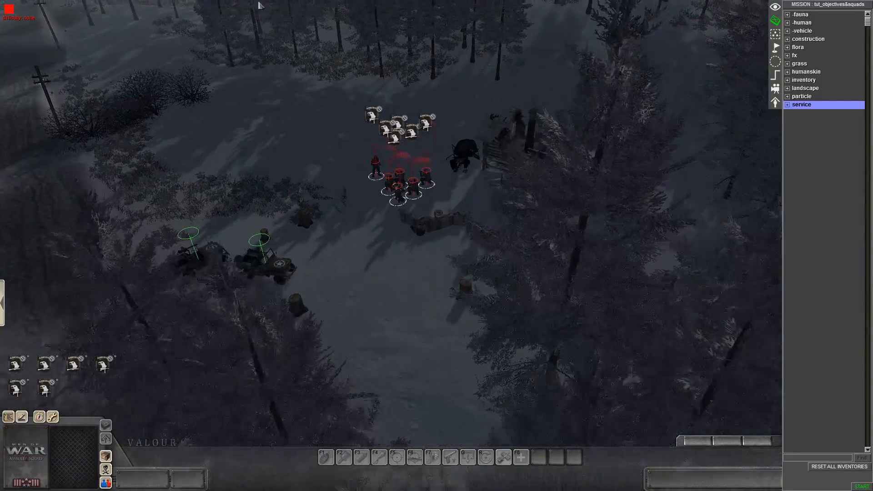
Step: Select the six paratroopers and create a squad named player_squad from them
{"action": "left_click_drag", "start_coordinate": [359, 178], "coordinate": [445, 223]}
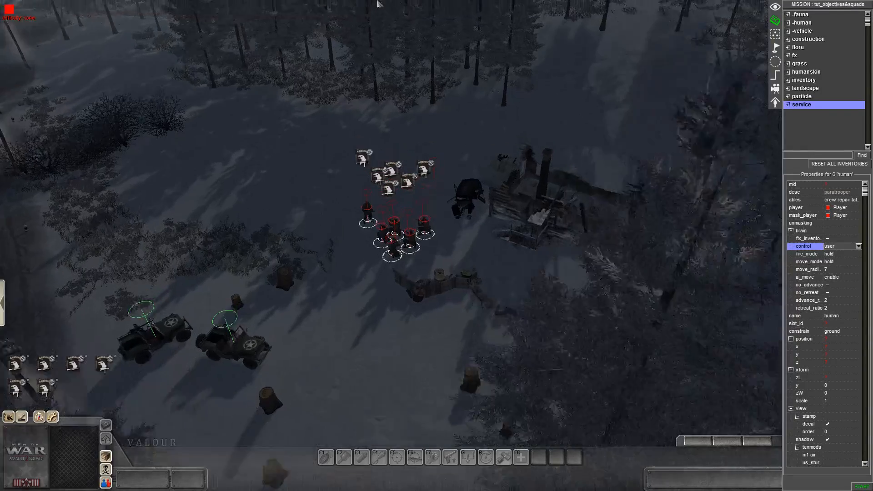
{"action": "middle_click_drag", "start_coordinate": [380, 150], "coordinate": [408, 222]}
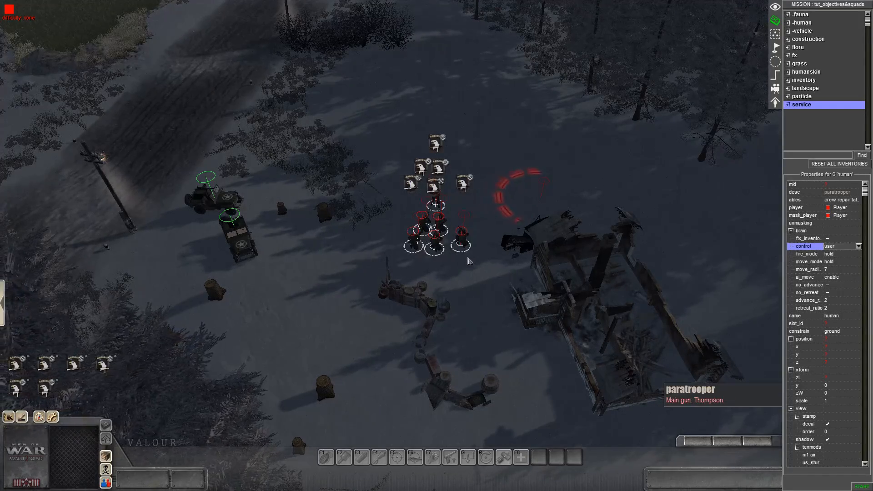
{"action": "middle_click_drag", "start_coordinate": [279, 248], "coordinate": [387, 220]}
{"action": "left_click_drag", "start_coordinate": [466, 253], "coordinate": [458, 253]}
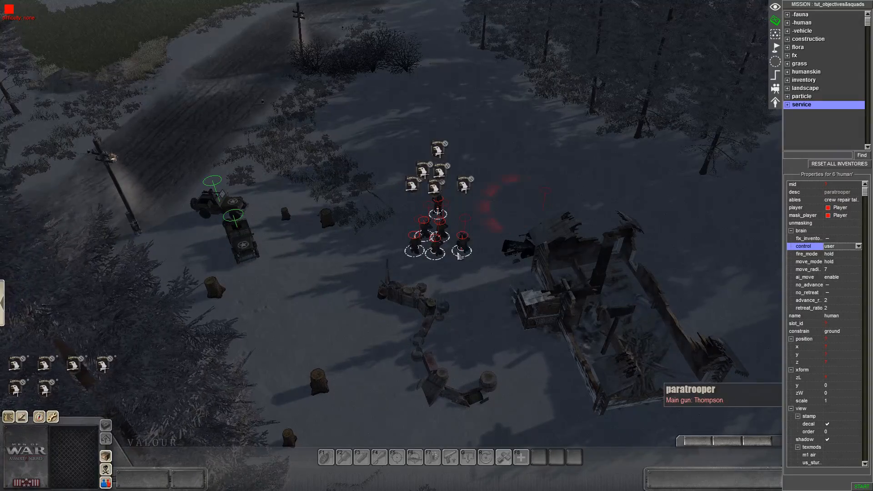
{"action": "middle_click_drag", "start_coordinate": [462, 265], "coordinate": [470, 216]}
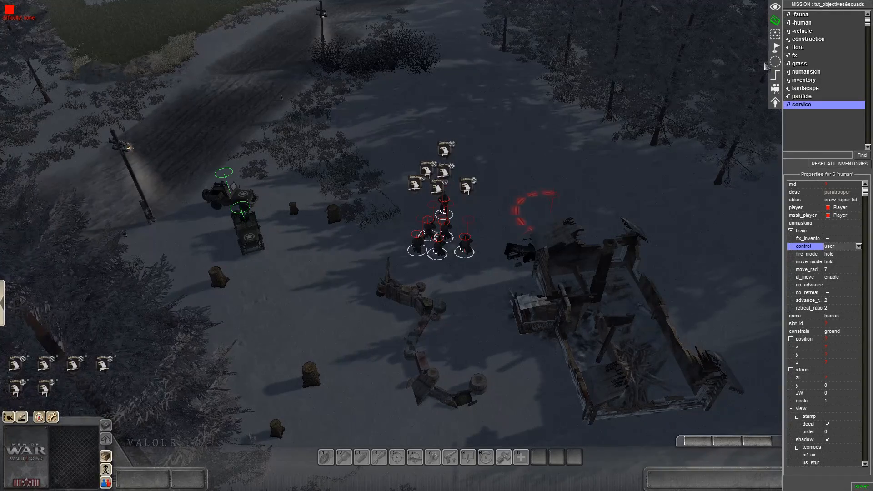
{"action": "left_click", "coordinate": [775, 34]}
{"action": "right_click", "coordinate": [797, 38]}
{"action": "left_click", "coordinate": [806, 42]}
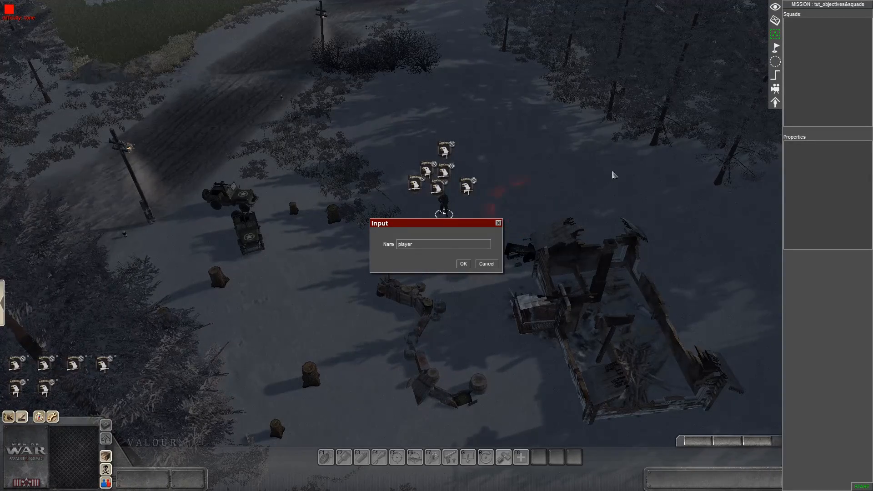
{"action": "key", "text": "Return"}
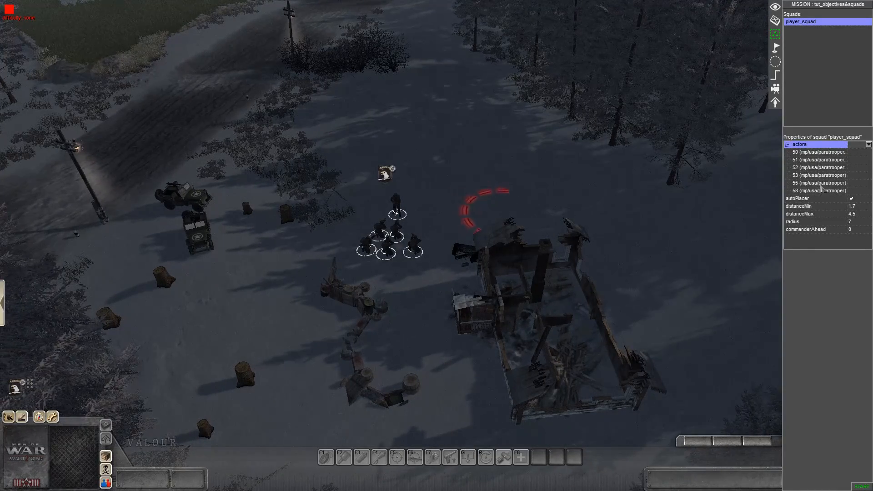
Step: Return to entity editing, select the six paratroopers of the squad and set their texmods to 1
{"action": "left_click", "coordinate": [775, 21]}
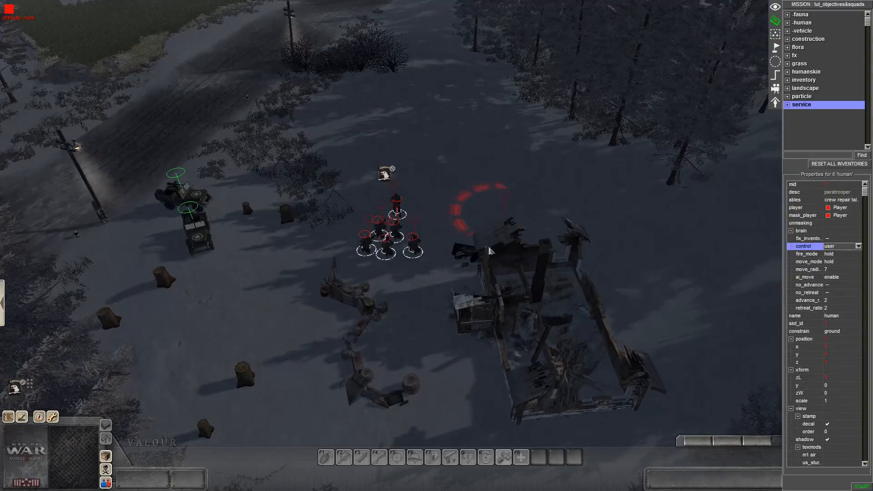
{"action": "left_click", "coordinate": [432, 275]}
{"action": "left_click", "coordinate": [386, 248]}
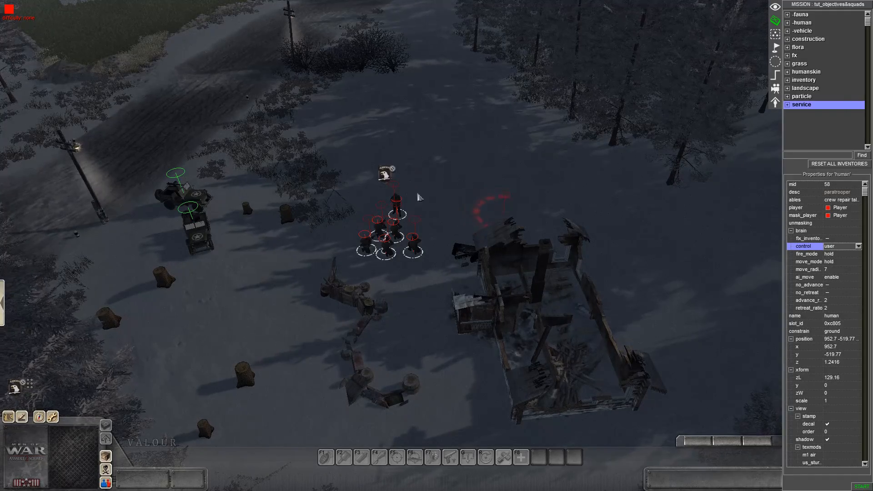
{"action": "left_click_drag", "start_coordinate": [335, 199], "coordinate": [425, 259]}
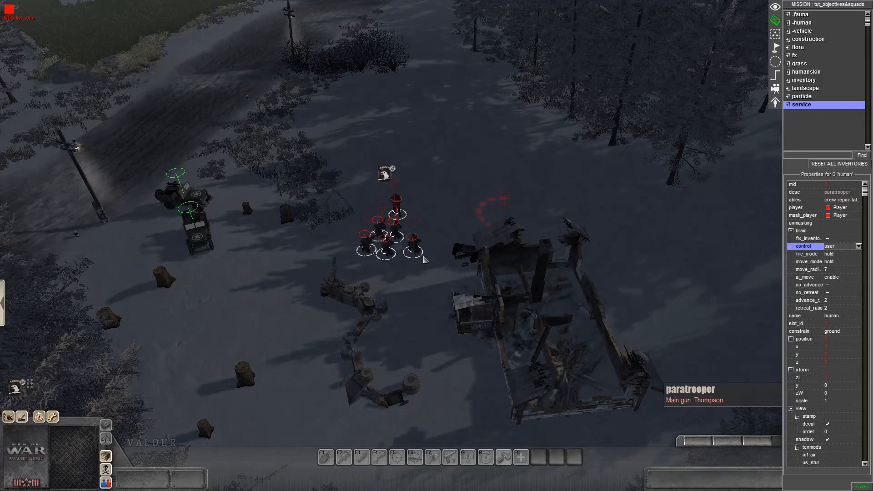
{"action": "left_click_drag", "start_coordinate": [355, 208], "coordinate": [413, 256]}
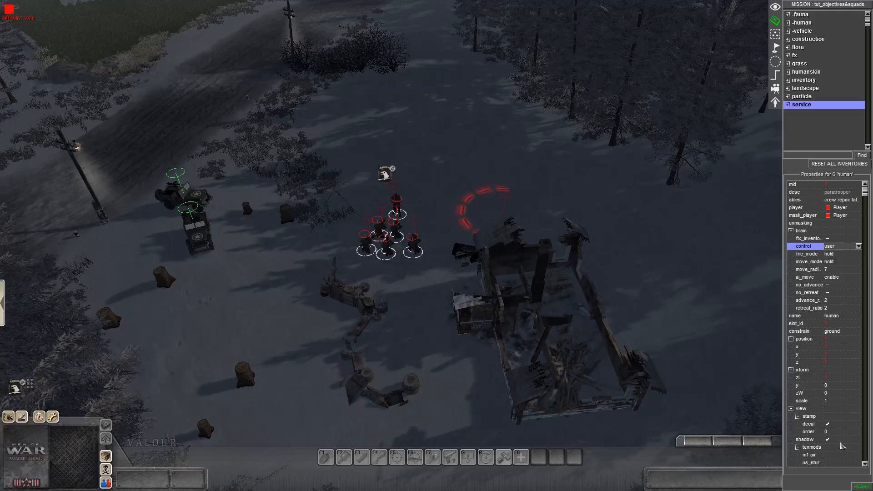
{"action": "scroll", "coordinate": [406, 318], "scroll_direction": "up", "scroll_amount": 5}
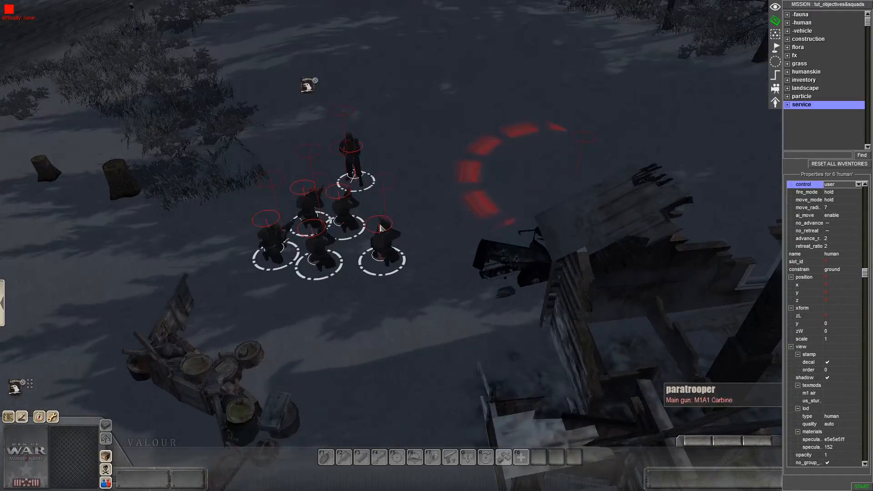
{"action": "left_click", "coordinate": [836, 385]}
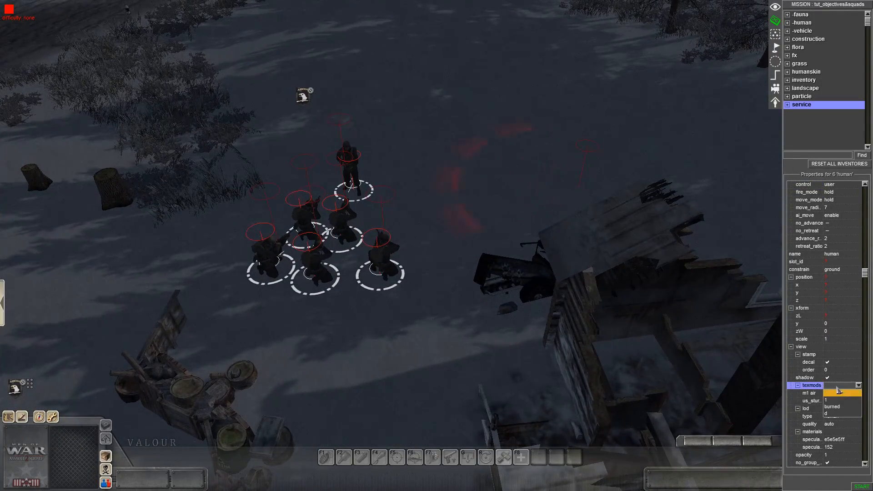
{"action": "middle_click_drag", "start_coordinate": [624, 338], "coordinate": [530, 487]}
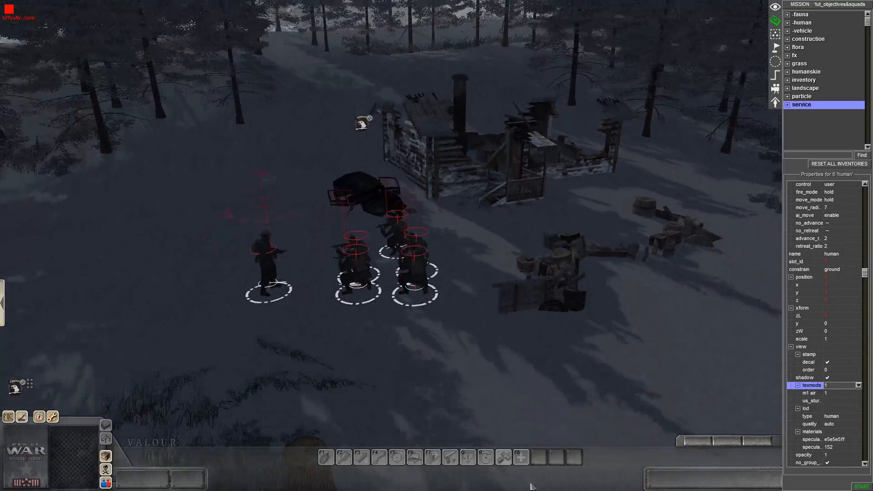
Step: Try texmods d on the six paratroopers and restore texmods 1
{"action": "mouse_move", "coordinate": [290, 249]}
{"action": "middle_mouse_down"}
{"action": "mouse_move", "coordinate": [426, 383]}
{"action": "mouse_move", "coordinate": [533, 396]}
{"action": "middle_mouse_up"}
{"action": "left_click", "coordinate": [857, 385]}
{"action": "left_click", "coordinate": [835, 415]}
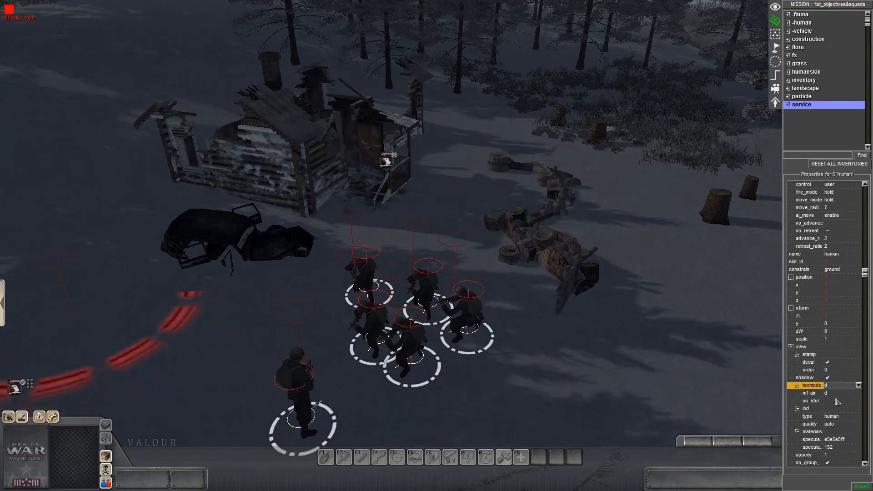
{"action": "left_click", "coordinate": [838, 386]}
{"action": "left_click", "coordinate": [831, 400]}
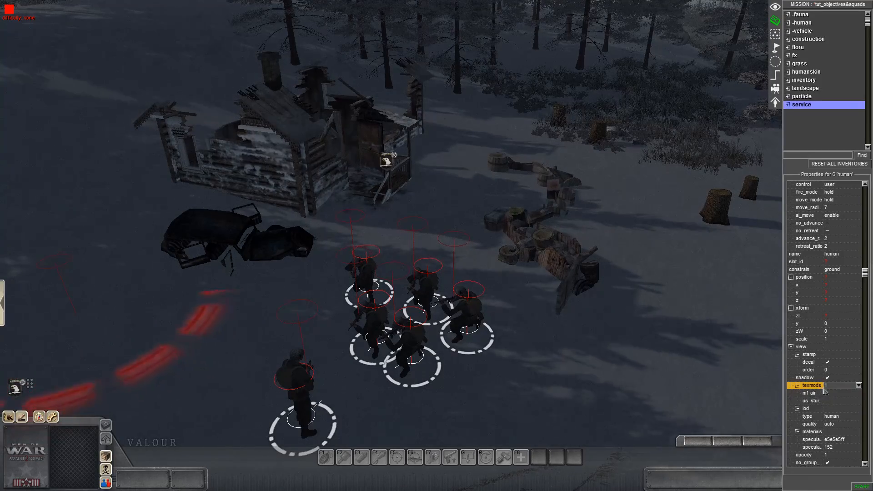
Step: Place a veteran_tiger heavy tank on the road near the paratroopers
{"action": "scroll", "coordinate": [523, 308], "scroll_direction": "down", "scroll_amount": 5}
{"action": "left_click", "coordinate": [524, 309]}
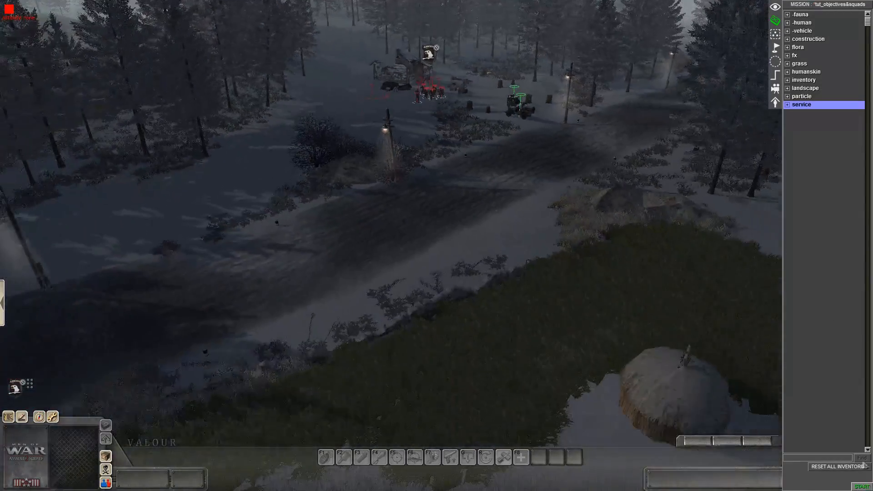
{"action": "left_click", "coordinate": [776, 47]}
{"action": "left_click", "coordinate": [775, 23]}
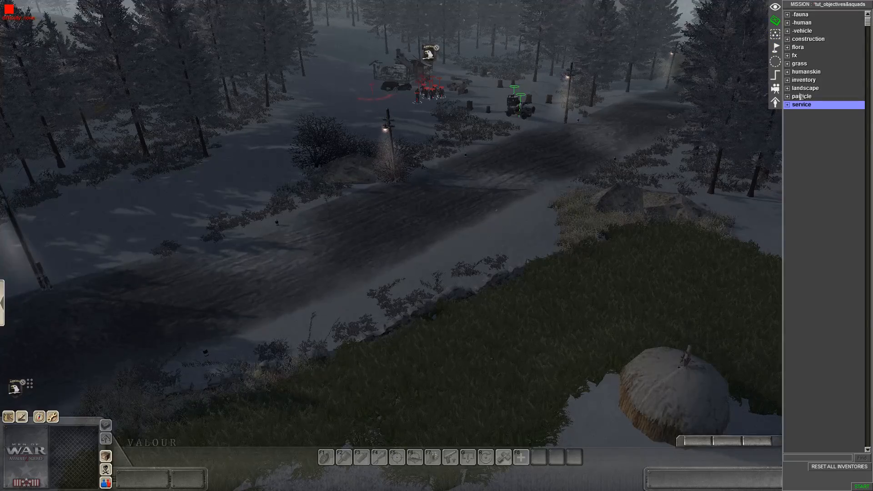
{"action": "left_click", "coordinate": [789, 32]}
{"action": "left_click", "coordinate": [796, 81]}
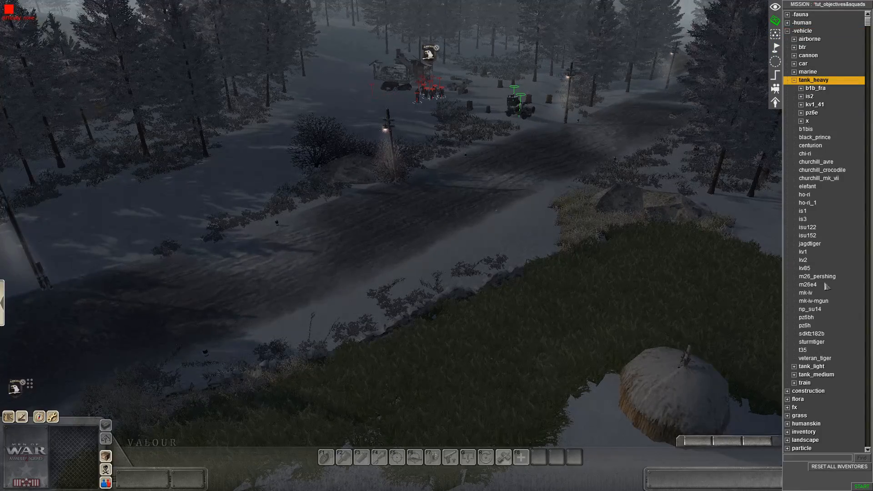
{"action": "left_click", "coordinate": [815, 359]}
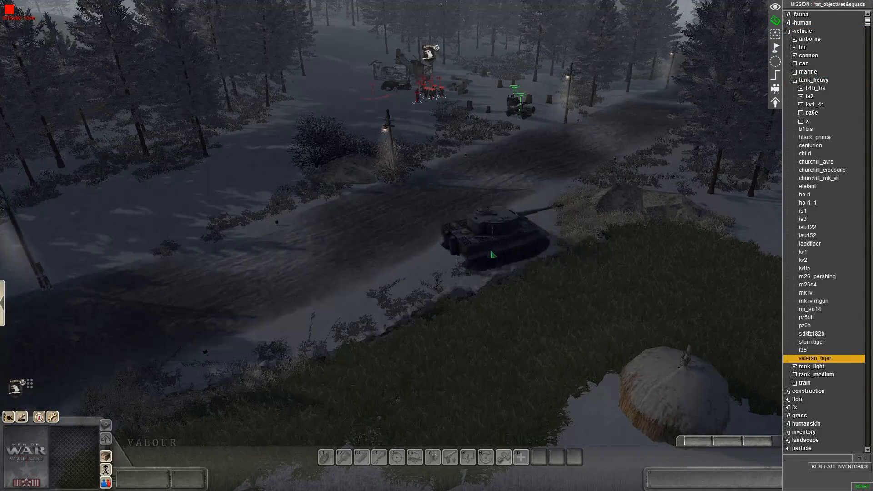
{"action": "left_click", "coordinate": [405, 238]}
Step: Try texmods 2 and d on the Tiger tank and delete the tank from the road
{"action": "left_click", "coordinate": [838, 378]}
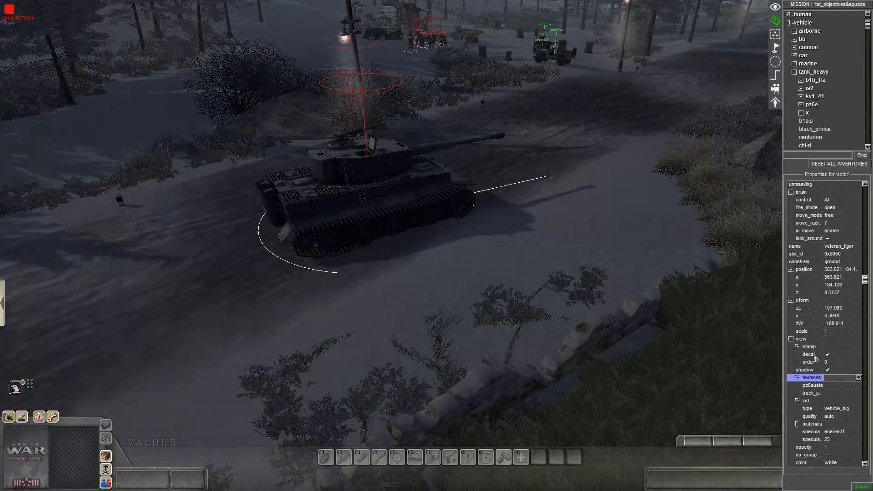
{"action": "left_click", "coordinate": [839, 379]}
{"action": "left_click", "coordinate": [832, 401]}
{"action": "left_click", "coordinate": [839, 381]}
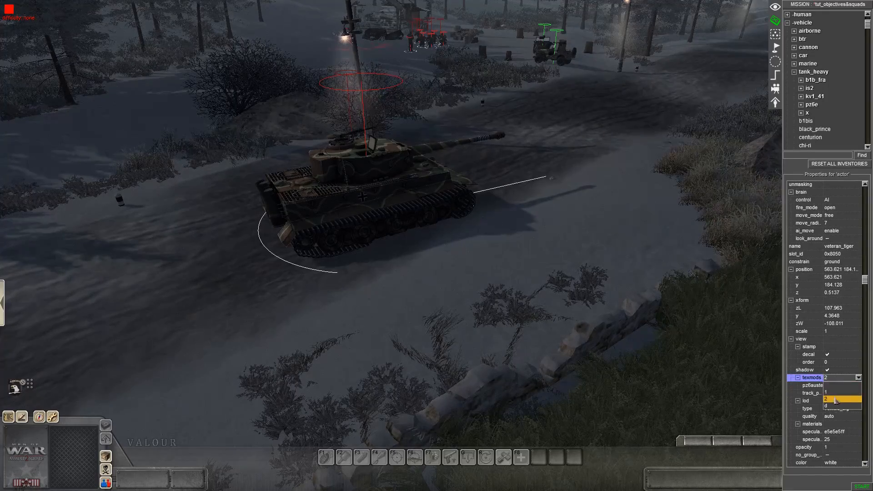
{"action": "left_click", "coordinate": [834, 407]}
{"action": "key", "text": "Delete"}
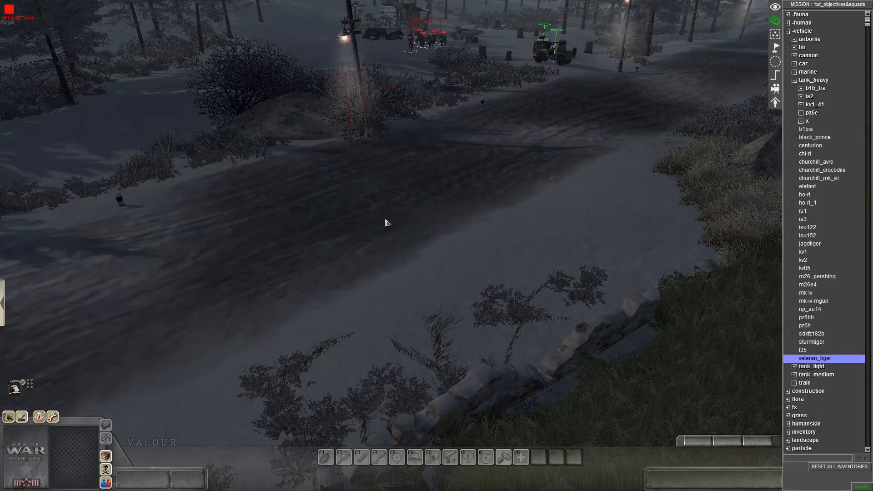
{"action": "left_click", "coordinate": [794, 80]}
{"action": "left_click", "coordinate": [786, 31]}
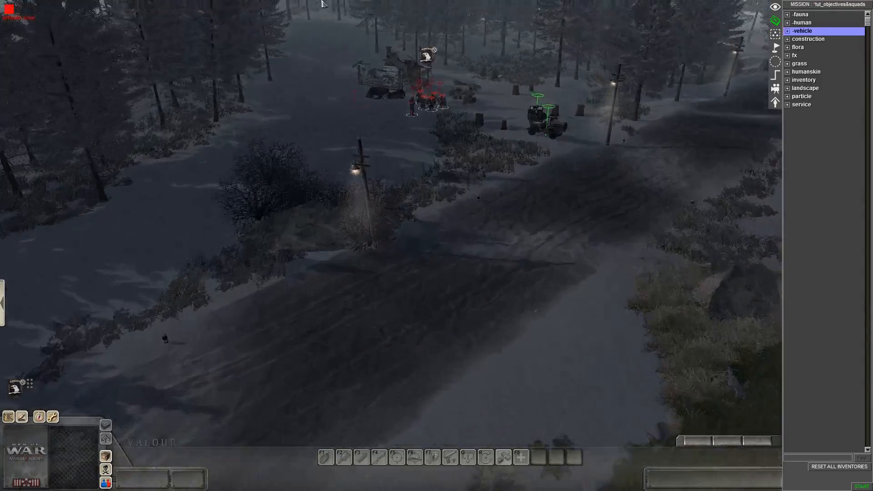
Step: Add a trigger named americanside/player_squads/squad_01
{"action": "middle_click_drag", "start_coordinate": [391, 141], "coordinate": [157, 168]}
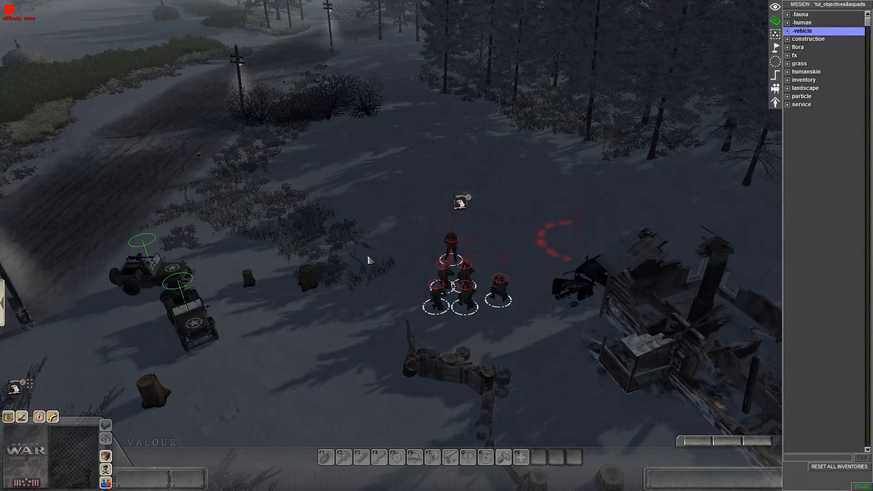
{"action": "scroll", "coordinate": [473, 268], "scroll_direction": "down", "scroll_amount": 2}
{"action": "left_click_drag", "start_coordinate": [410, 245], "coordinate": [518, 303]}
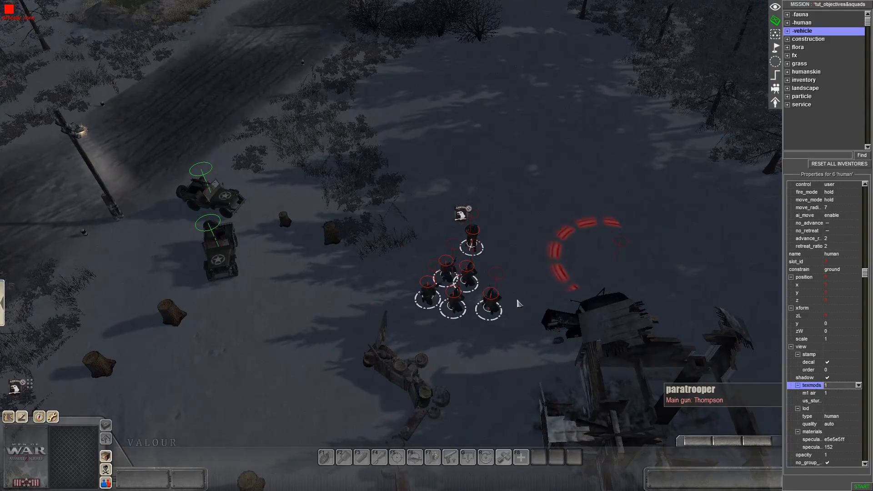
{"action": "left_click", "coordinate": [776, 36]}
{"action": "left_click", "coordinate": [775, 75]}
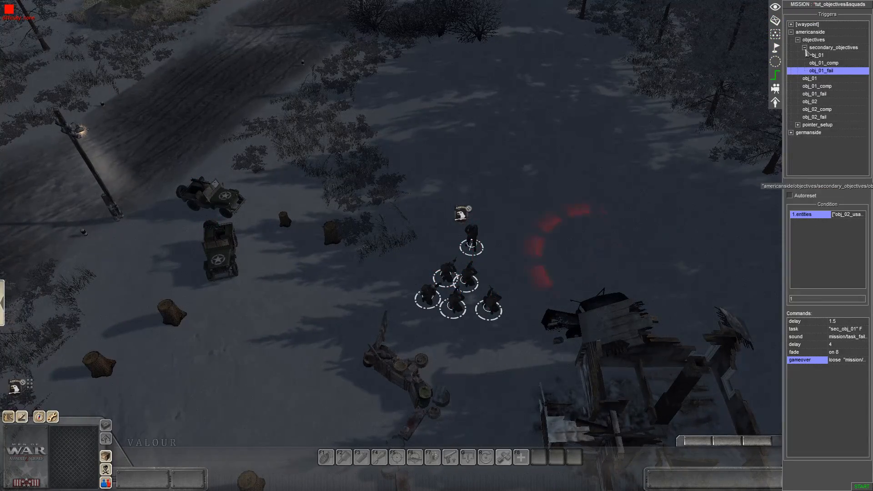
{"action": "left_click", "coordinate": [804, 47]}
{"action": "double_click", "coordinate": [813, 57]}
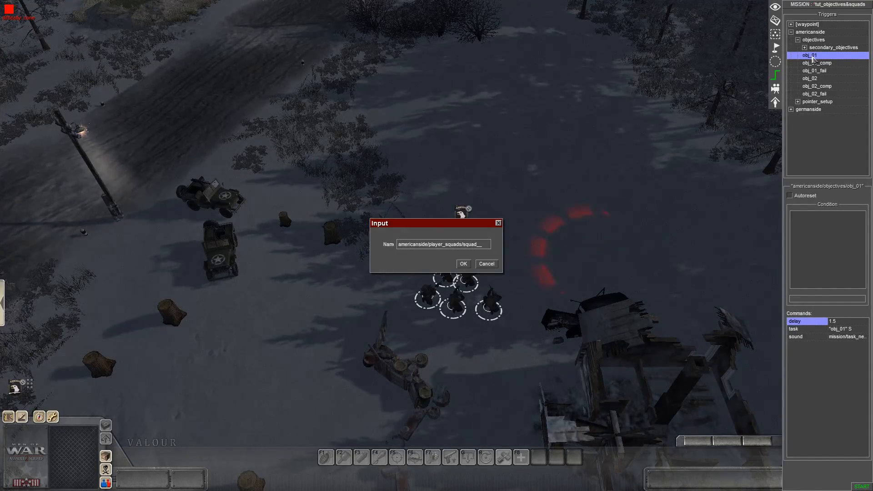
{"action": "type", "text": "01"}
{"action": "key", "text": "Return"}
Step: Add a squad_create command to the squad_01 trigger with player_squad as its squad name
{"action": "right_click", "coordinate": [827, 348]}
{"action": "left_click", "coordinate": [832, 352]}
{"action": "left_click", "coordinate": [404, 244]}
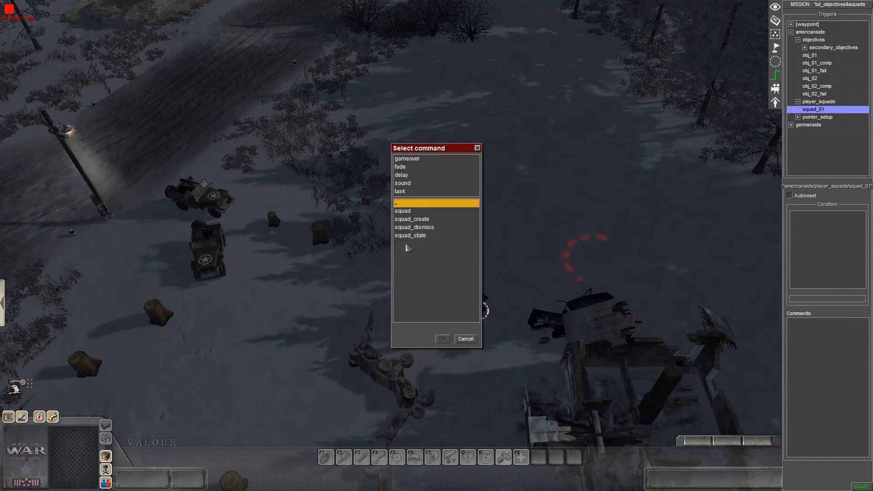
{"action": "double_click", "coordinate": [418, 220]}
{"action": "left_click", "coordinate": [481, 185]}
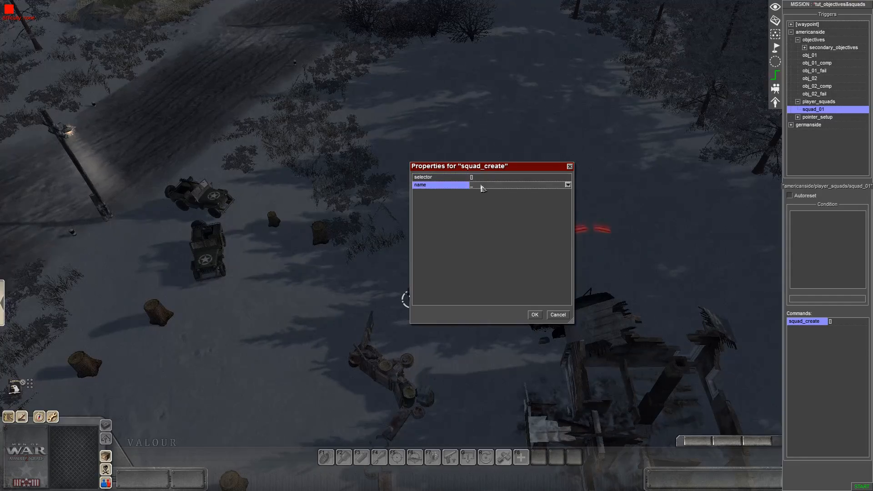
{"action": "left_click", "coordinate": [567, 185]}
{"action": "left_click", "coordinate": [498, 199]}
Step: Set the squad_create selector's tag to player and accept the command's properties
{"action": "double_click", "coordinate": [481, 178]}
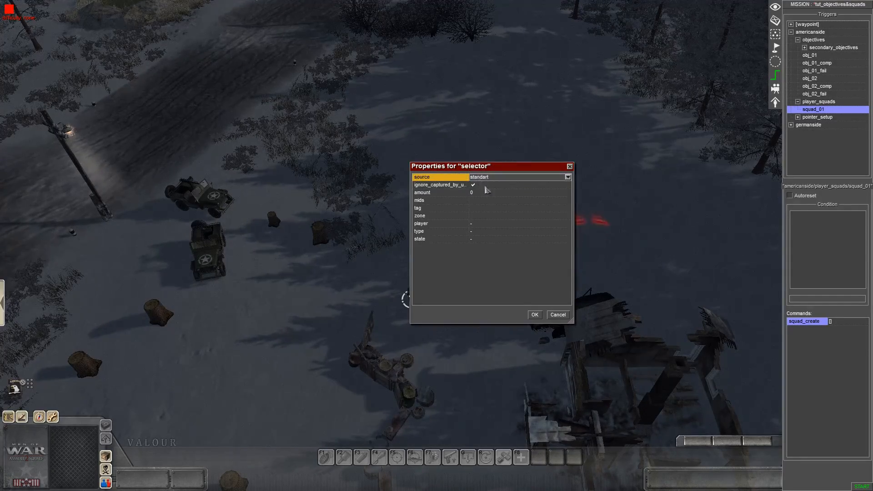
{"action": "left_click", "coordinate": [486, 209]}
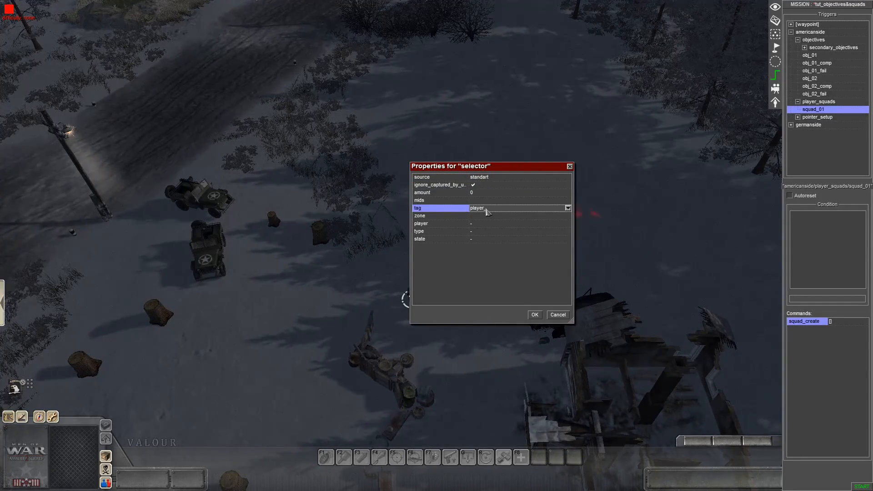
{"action": "type", "text": "player"}
{"action": "key", "text": "Return"}
{"action": "key", "text": "Return"}
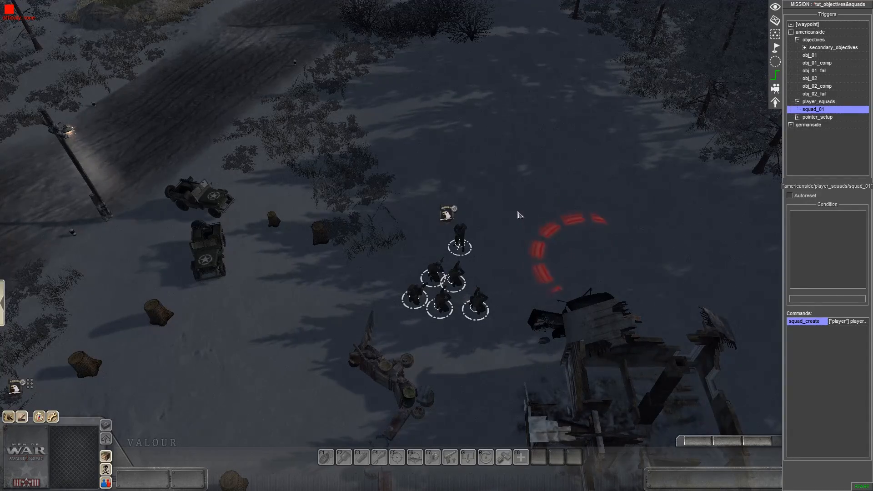
Step: Return to entity editing, check the six paratroopers near the ruined house and save the mission
{"action": "scroll", "coordinate": [370, 250], "scroll_direction": "down", "scroll_amount": 3}
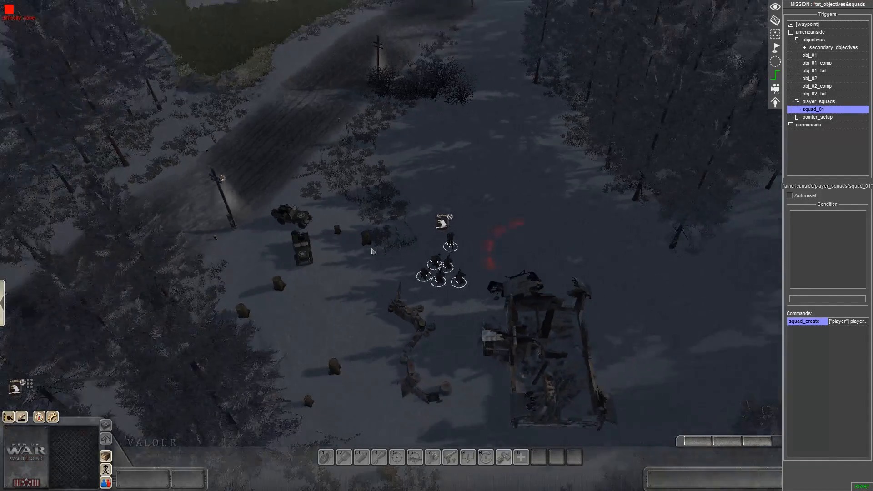
{"action": "middle_click_drag", "start_coordinate": [373, 250], "coordinate": [546, 236]}
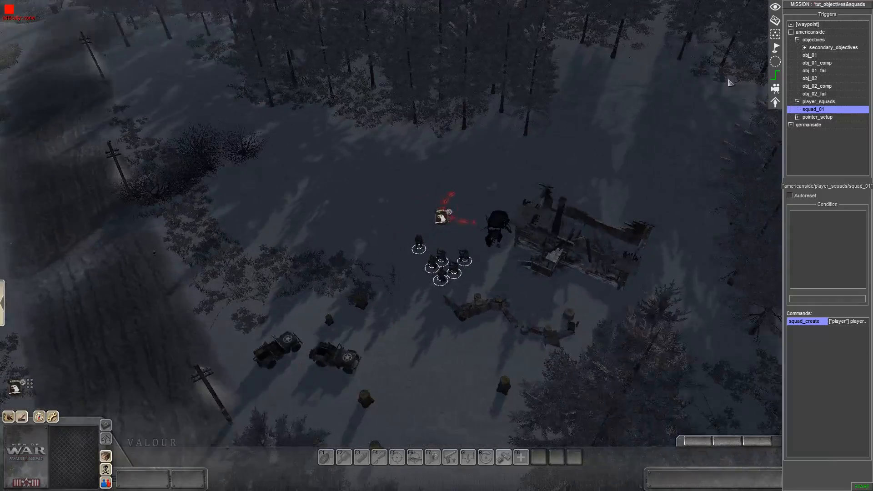
{"action": "left_click", "coordinate": [775, 21]}
{"action": "left_click", "coordinate": [405, 291]}
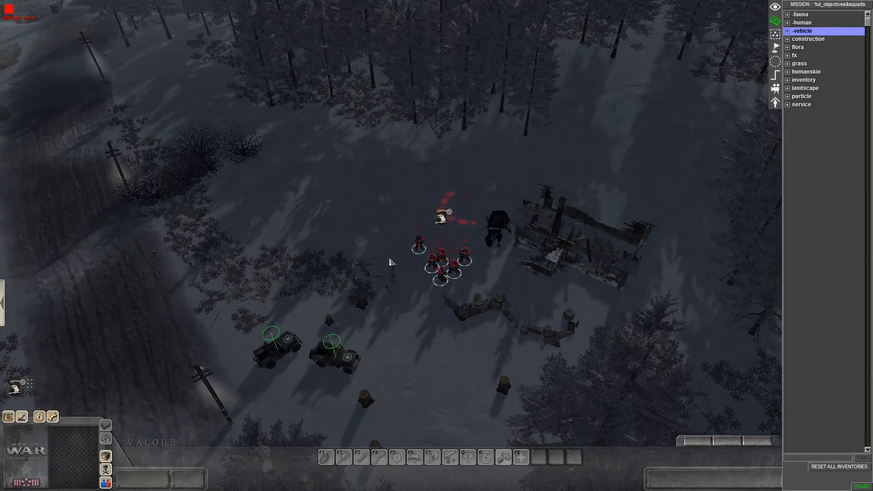
{"action": "middle_click_drag", "start_coordinate": [345, 210], "coordinate": [343, 206]}
{"action": "scroll", "coordinate": [343, 206], "scroll_direction": "up", "scroll_amount": 4}
{"action": "left_click_drag", "start_coordinate": [342, 205], "coordinate": [493, 334]}
{"action": "scroll", "coordinate": [446, 205], "scroll_direction": "down", "scroll_amount": 5}
{"action": "key", "text": "ctrl+s"}
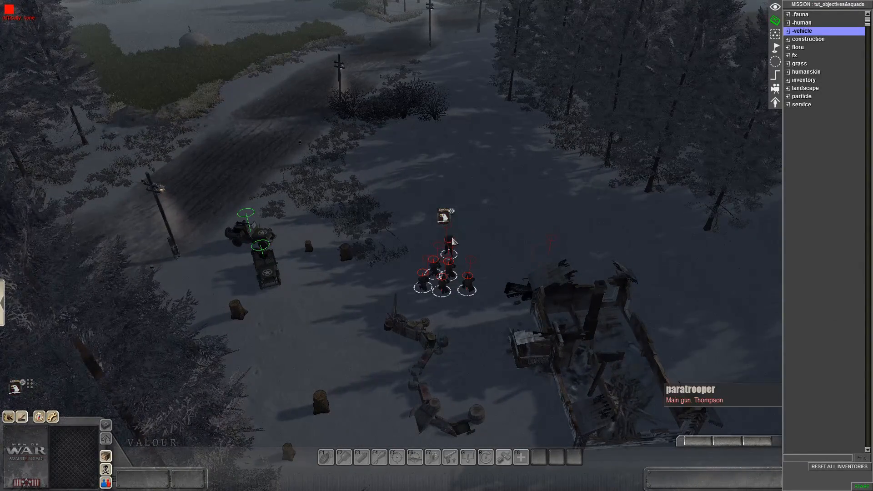
Step: Check the triggers and the paratrooper entities, save the mission again and start a test run
{"action": "left_click", "coordinate": [776, 76]}
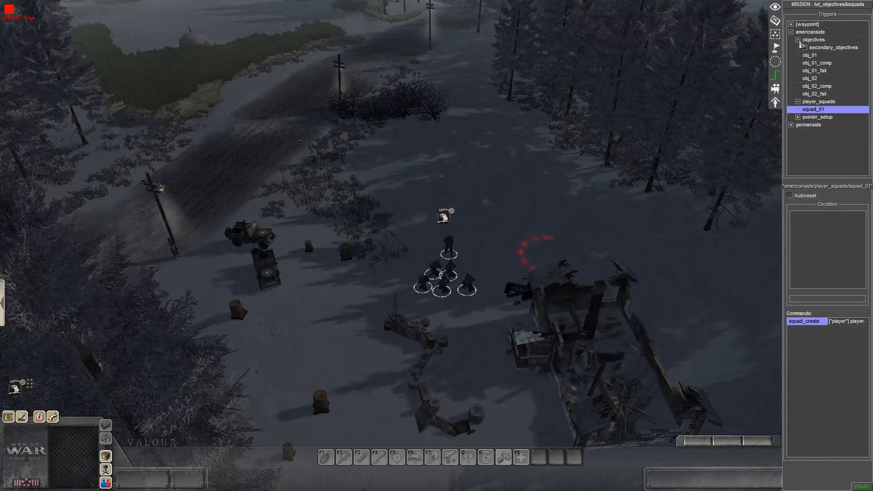
{"action": "left_click", "coordinate": [775, 21]}
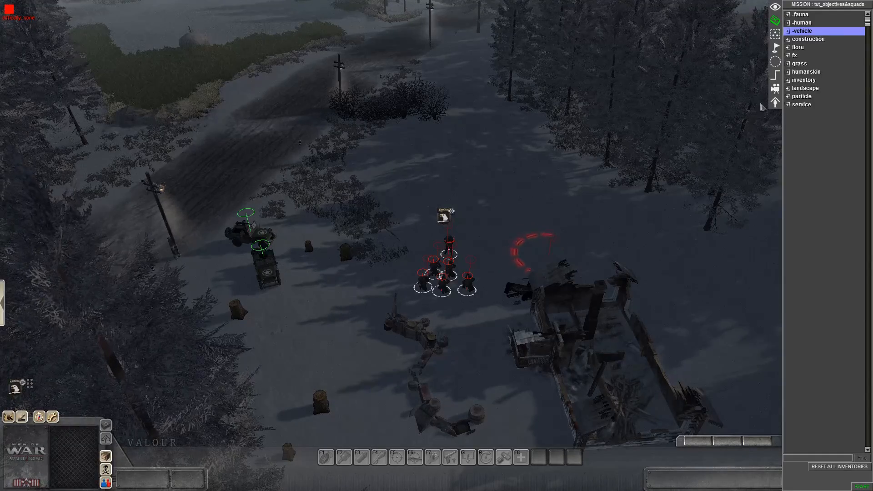
{"action": "middle_click_drag", "start_coordinate": [394, 222], "coordinate": [578, 221]}
{"action": "left_click_drag", "start_coordinate": [370, 256], "coordinate": [475, 293]}
{"action": "left_click", "coordinate": [335, 322]}
{"action": "key", "text": "ctrl+s"}
{"action": "key", "text": "F1"}
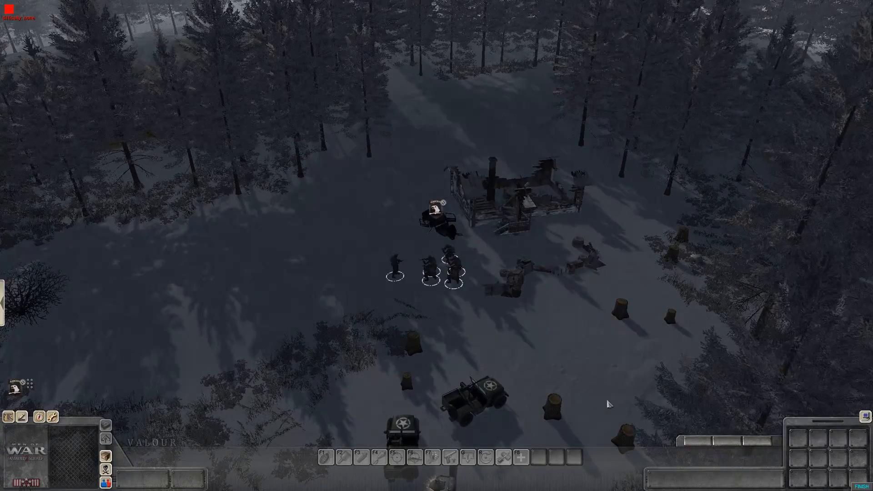
Step: Test the squad in the running mission by sending a single paratrooper away toward the roadside bushes
{"action": "mouse_move", "coordinate": [577, 298]}
{"action": "middle_mouse_down"}
{"action": "mouse_move", "coordinate": [362, 325]}
{"action": "mouse_move", "coordinate": [433, 322]}
{"action": "mouse_move", "coordinate": [413, 283]}
{"action": "mouse_move", "coordinate": [302, 219]}
{"action": "mouse_move", "coordinate": [398, 206]}
{"action": "mouse_move", "coordinate": [454, 235]}
{"action": "mouse_move", "coordinate": [386, 248]}
{"action": "middle_mouse_up"}
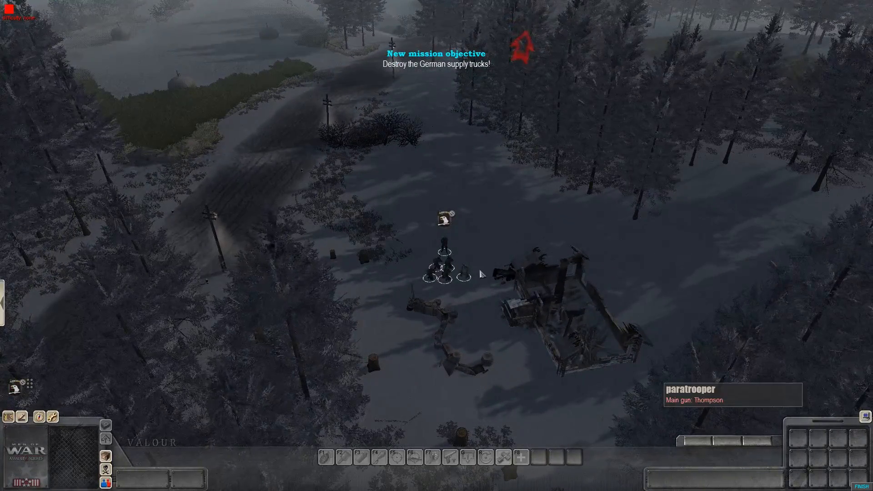
{"action": "left_click", "coordinate": [466, 275]}
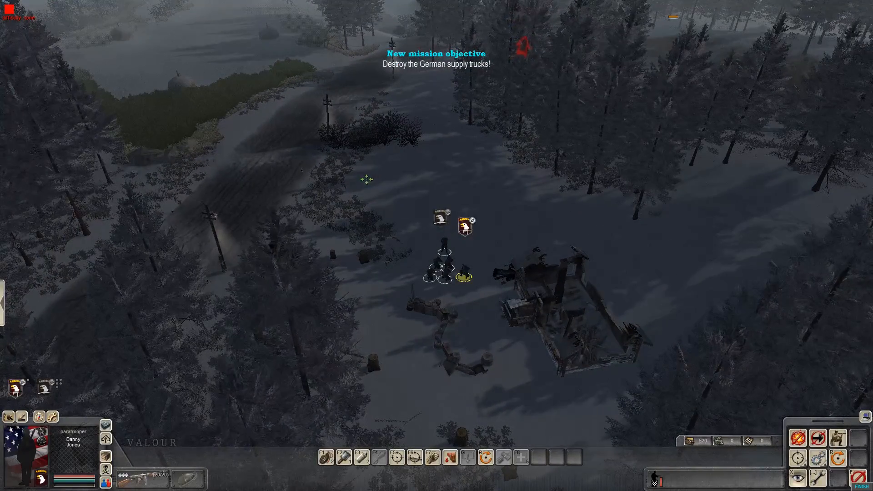
{"action": "key", "text": "o"}
{"action": "key", "text": "o"}
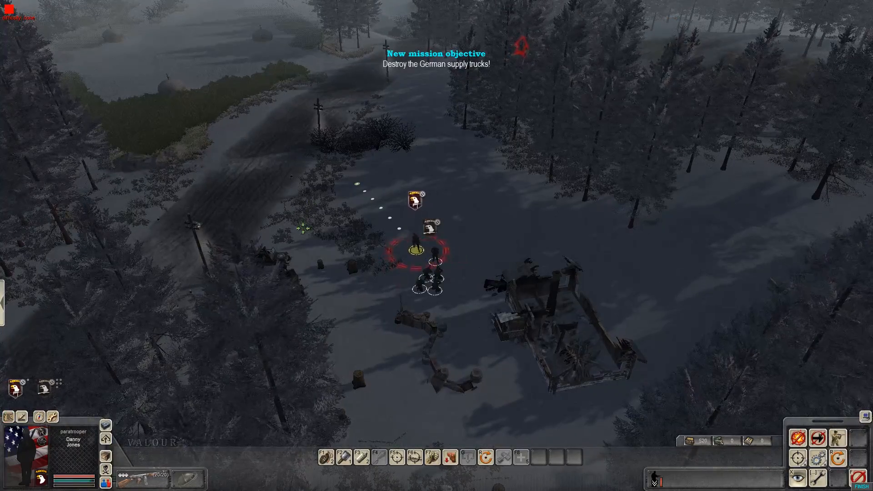
{"action": "left_click", "coordinate": [351, 285]}
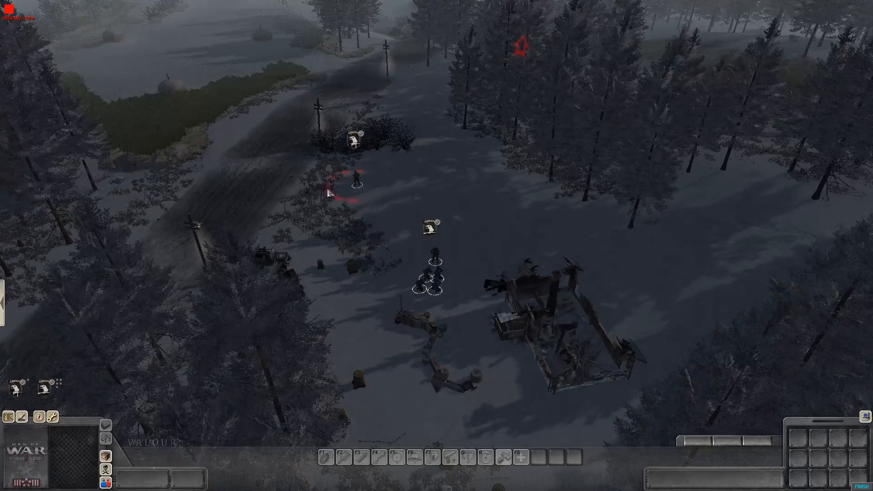
{"action": "left_click_drag", "start_coordinate": [435, 284], "coordinate": [447, 296]}
{"action": "left_click", "coordinate": [447, 295]}
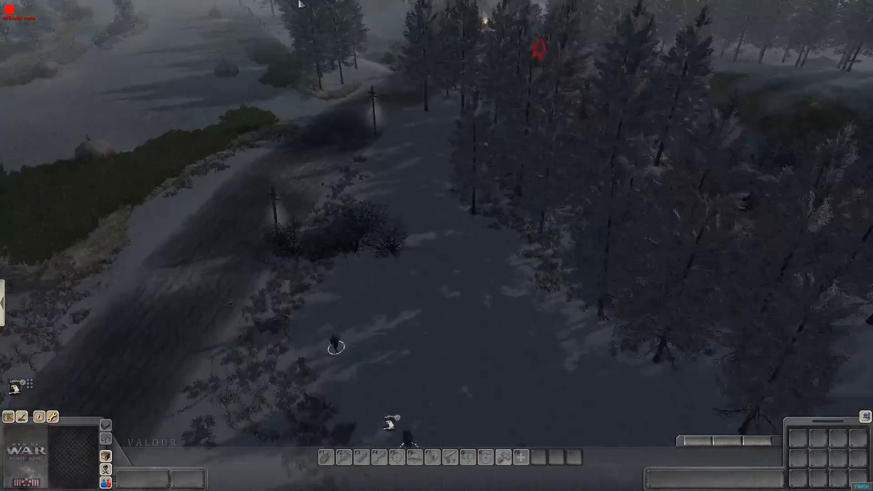
Step: Examine the German-held village in the running mission, including the supply trucks, parked cars and guards around the fires
{"action": "middle_click_drag", "start_coordinate": [350, 132], "coordinate": [425, 143]}
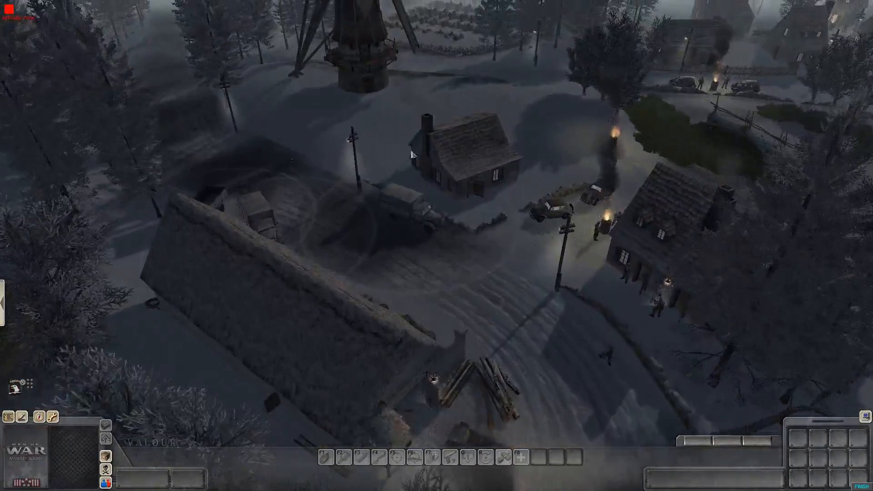
{"action": "middle_click_drag", "start_coordinate": [439, 175], "coordinate": [499, 196]}
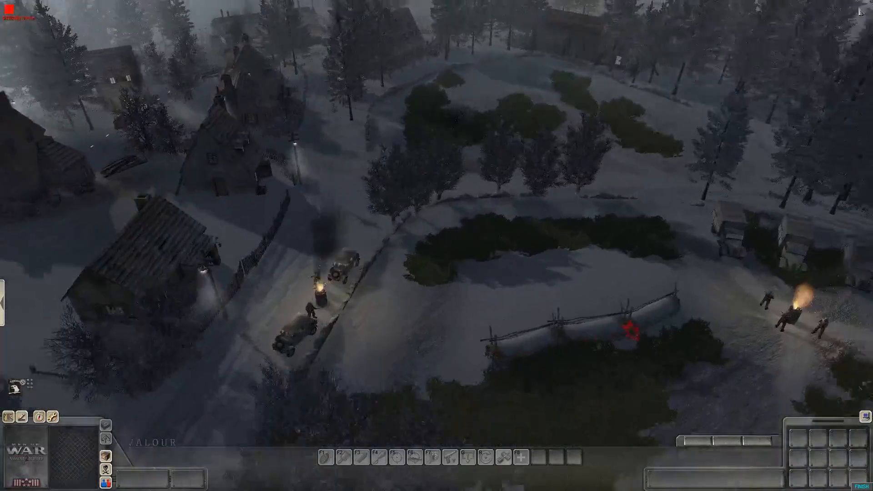
{"action": "mouse_move", "coordinate": [477, 252]}
{"action": "middle_mouse_down"}
{"action": "mouse_move", "coordinate": [412, 256]}
{"action": "mouse_move", "coordinate": [411, 269]}
{"action": "middle_mouse_up"}
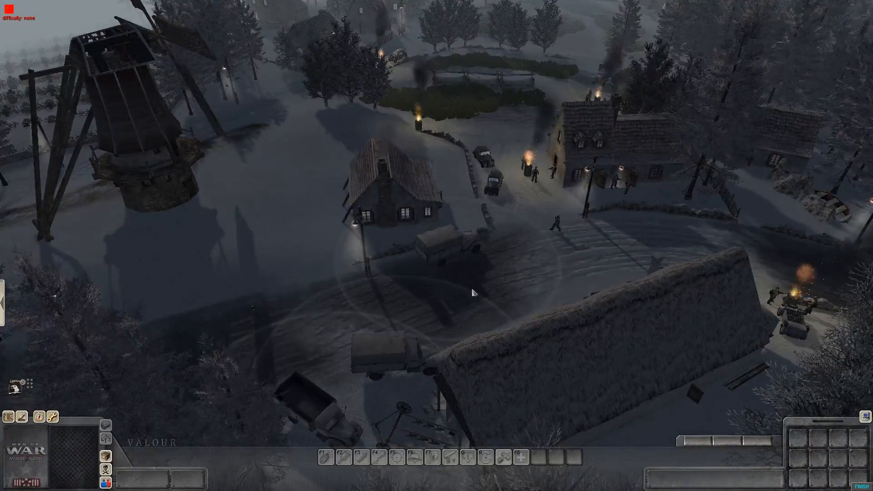
{"action": "middle_click_drag", "start_coordinate": [473, 294], "coordinate": [427, 297]}
{"action": "scroll", "coordinate": [470, 269], "scroll_direction": "up", "scroll_amount": 4}
{"action": "scroll", "coordinate": [431, 297], "scroll_direction": "down", "scroll_amount": 3}
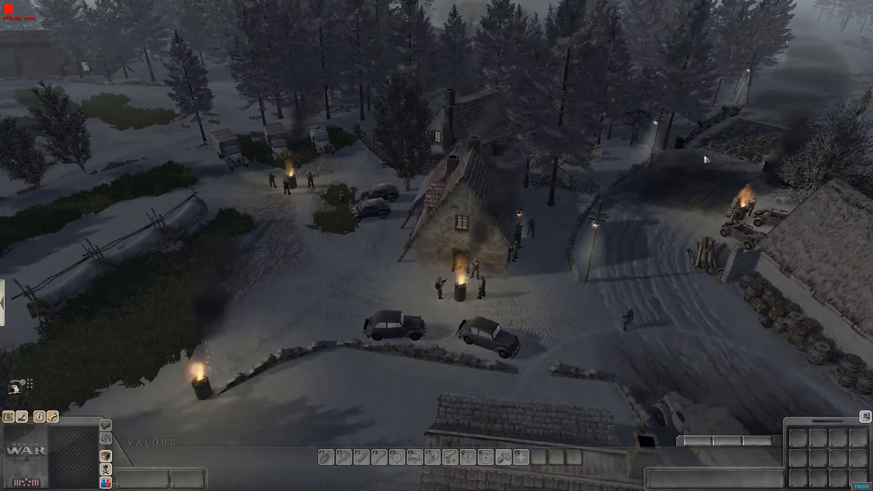
Step: Select the whole paratrooper squad near the ruined house and order it to move across the snowy clearing
{"action": "middle_click", "coordinate": [800, 54]}
{"action": "middle_click", "coordinate": [427, 87]}
{"action": "left_click_drag", "start_coordinate": [347, 179], "coordinate": [487, 264]}
{"action": "right_click", "coordinate": [439, 323]}
Step: Reopen the editor during the test run and bring up the mission's squad list
{"action": "key", "text": "F3"}
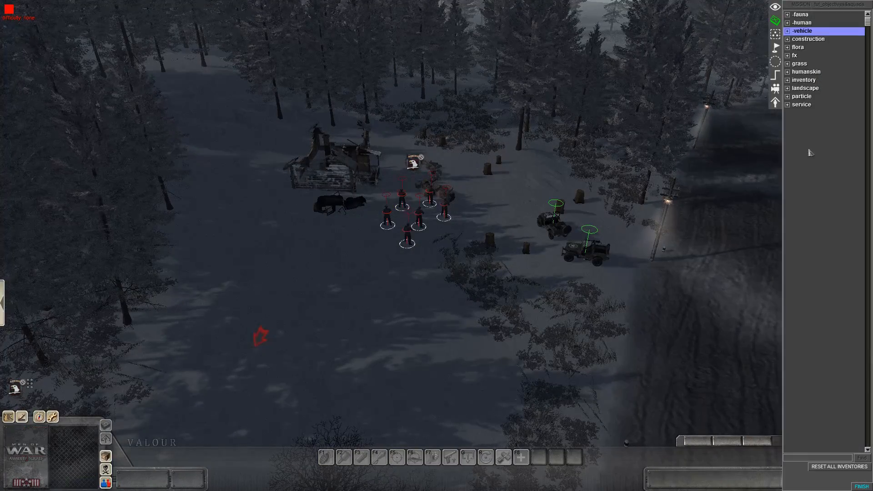
{"action": "left_click", "coordinate": [775, 74]}
{"action": "left_click", "coordinate": [775, 20]}
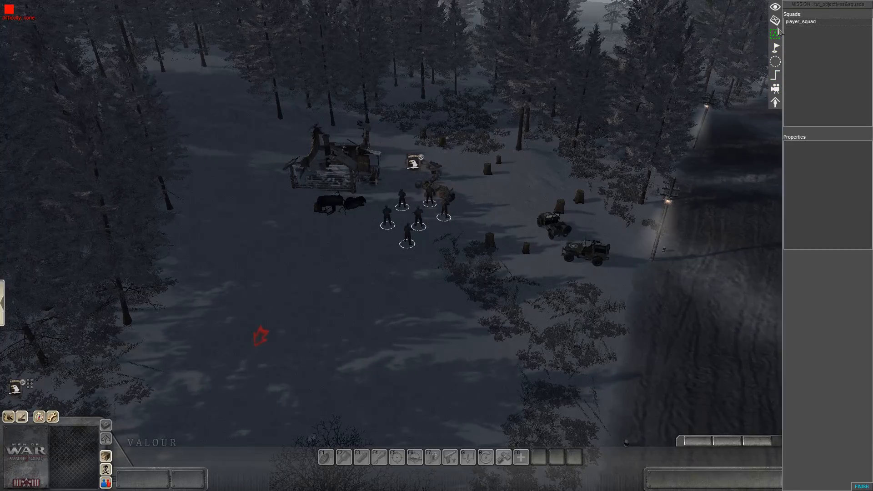
Step: Set off an outburst_instant_nc explosion from the service damage entities on the Germans around the fire beside the parked cars near the windmill
{"action": "left_click", "coordinate": [787, 105]}
{"action": "left_click", "coordinate": [794, 121]}
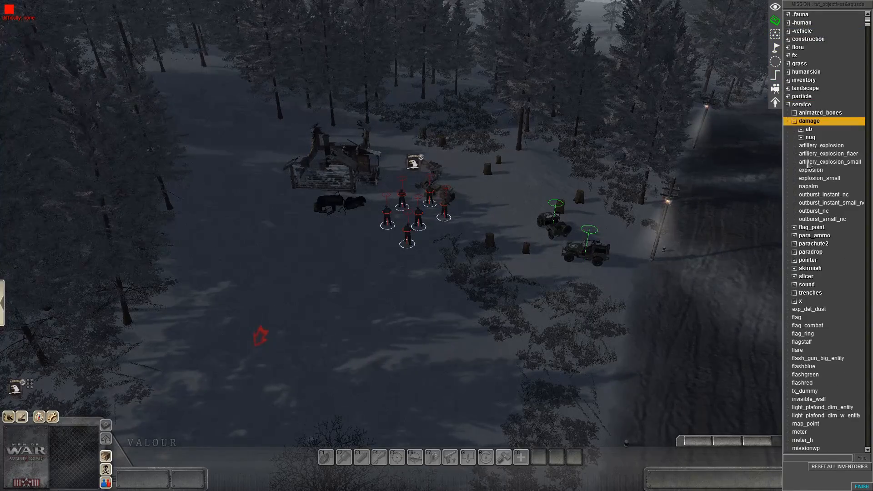
{"action": "left_click", "coordinate": [824, 194]}
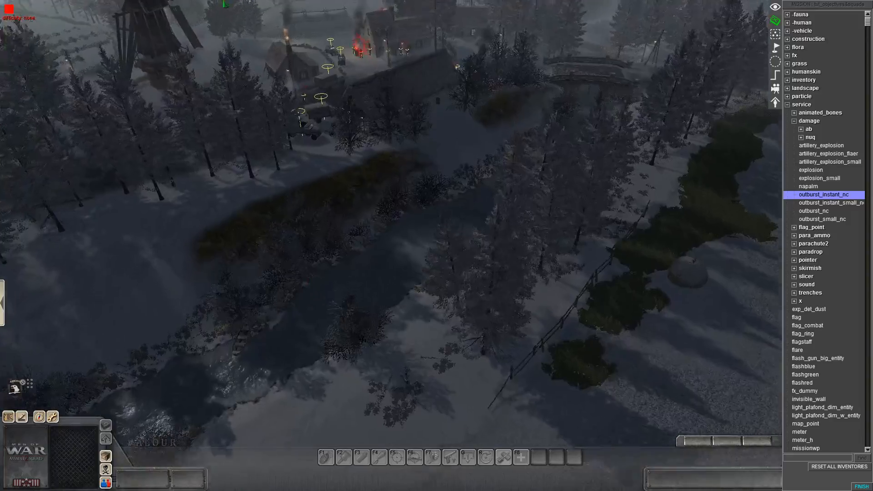
{"action": "middle_click_drag", "start_coordinate": [391, 245], "coordinate": [527, 273]}
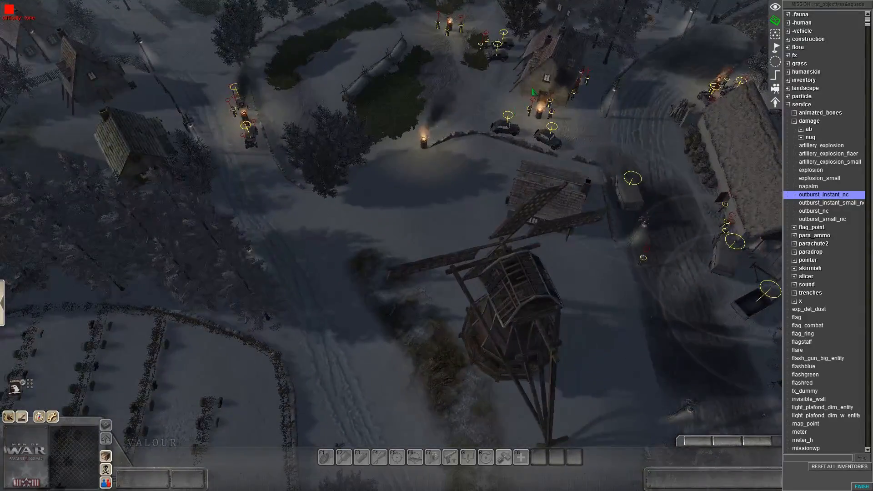
{"action": "left_click", "coordinate": [551, 122]}
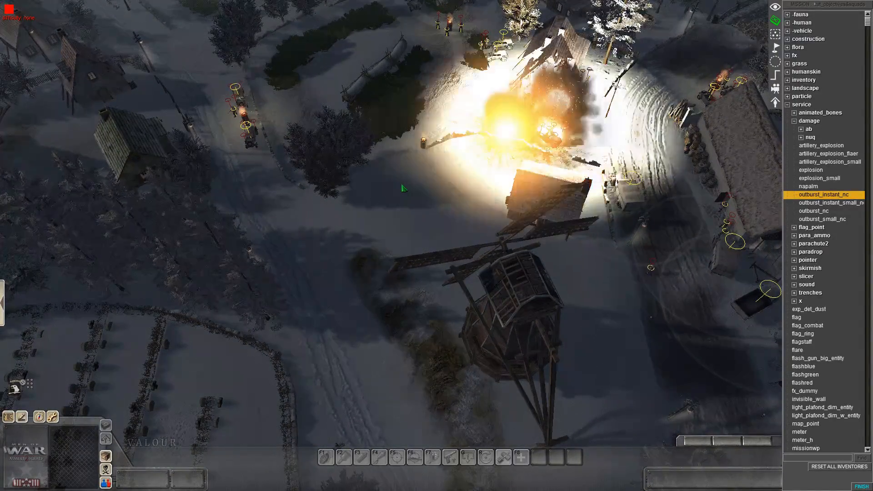
{"action": "mouse_move", "coordinate": [404, 189]}
{"action": "middle_mouse_down"}
{"action": "mouse_move", "coordinate": [516, 150]}
{"action": "mouse_move", "coordinate": [642, 85]}
{"action": "mouse_move", "coordinate": [305, 226]}
{"action": "middle_mouse_up"}
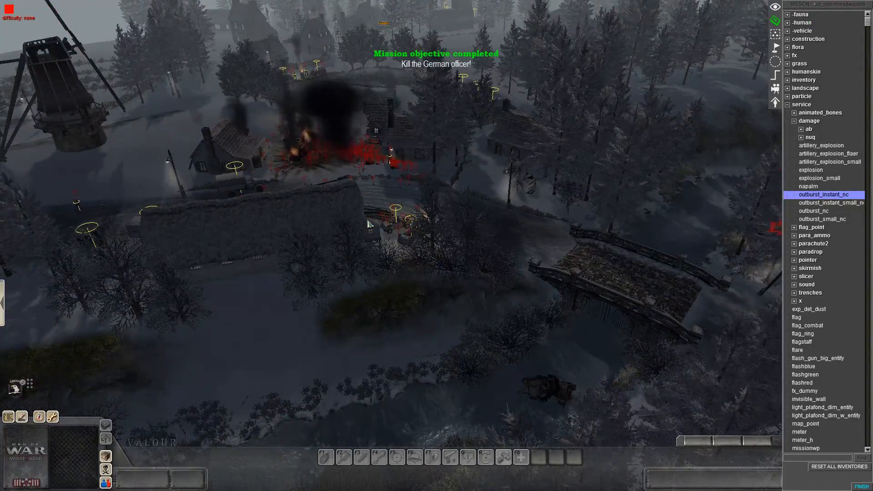
Step: Review each primary and secondary mission objective and its map marker in the running mission
{"action": "key", "text": "F1"}
{"action": "key", "text": "o"}
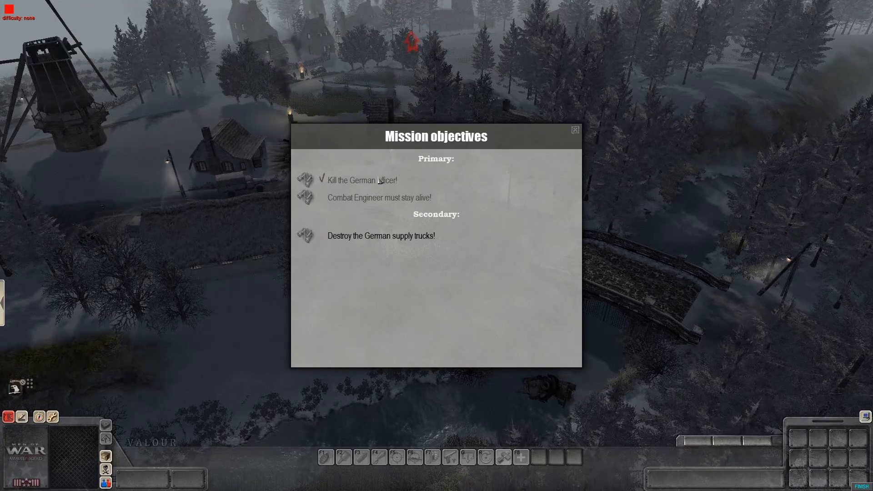
{"action": "left_click", "coordinate": [379, 197]}
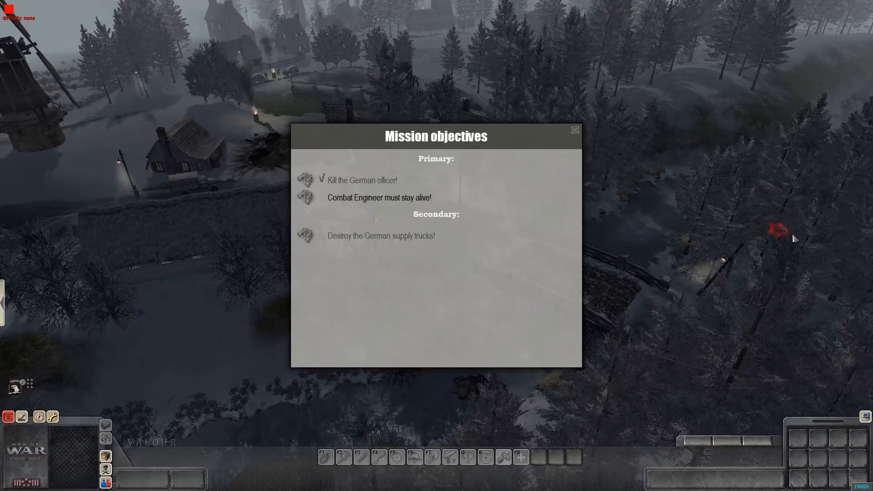
{"action": "left_click", "coordinate": [403, 236]}
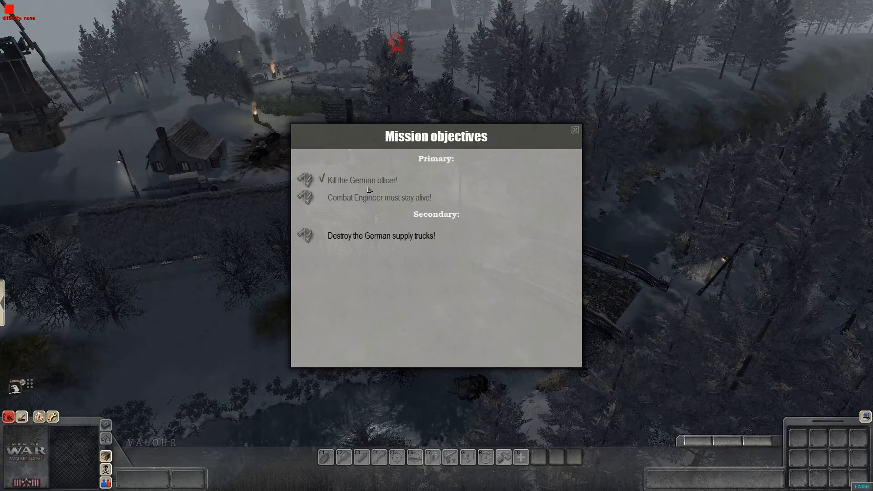
{"action": "left_click", "coordinate": [367, 182]}
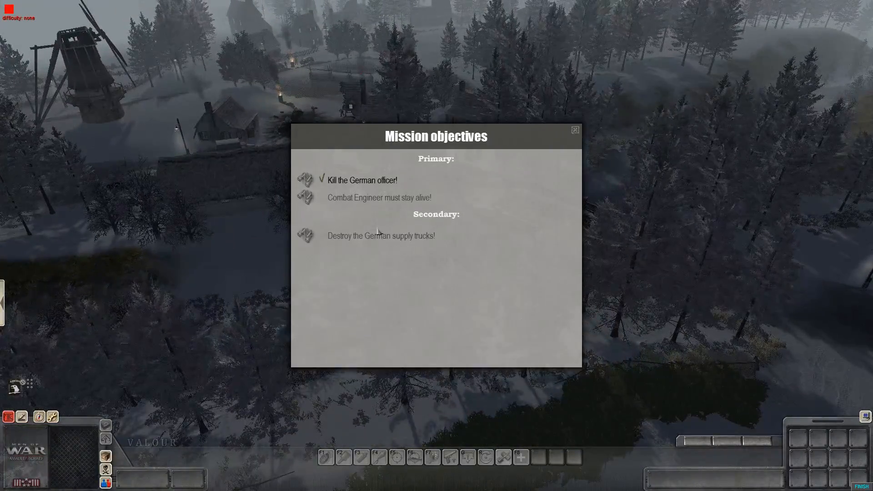
{"action": "left_click", "coordinate": [369, 199]}
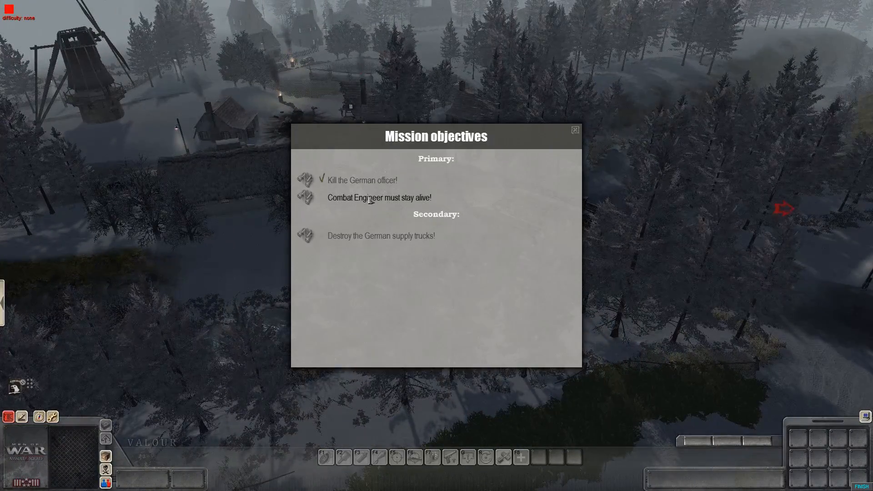
{"action": "left_click", "coordinate": [375, 236]}
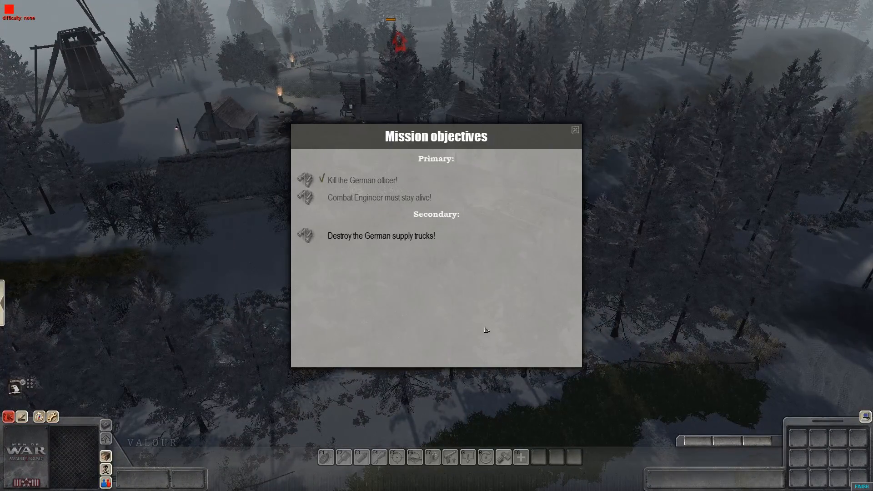
{"action": "key", "text": "Escape"}
Step: Set off another outburst_instant_nc explosion among the German supply trucks beside the ruined building
{"action": "key", "text": "F3"}
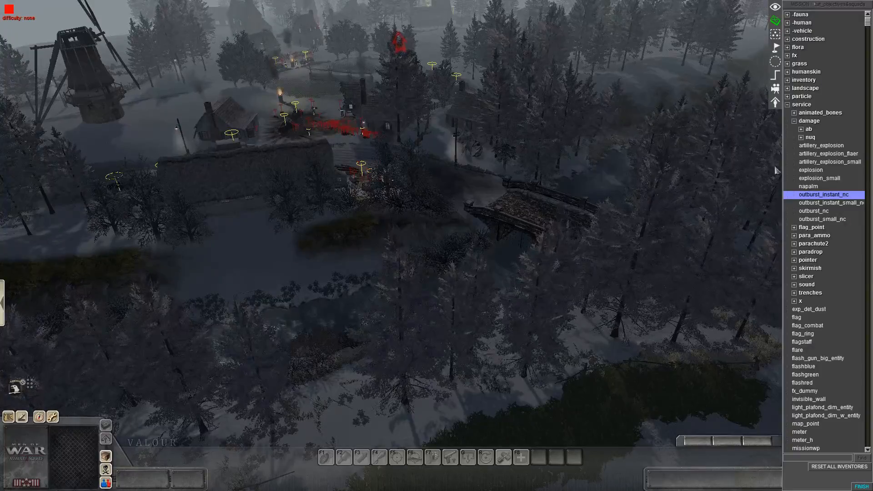
{"action": "key", "text": "Up"}
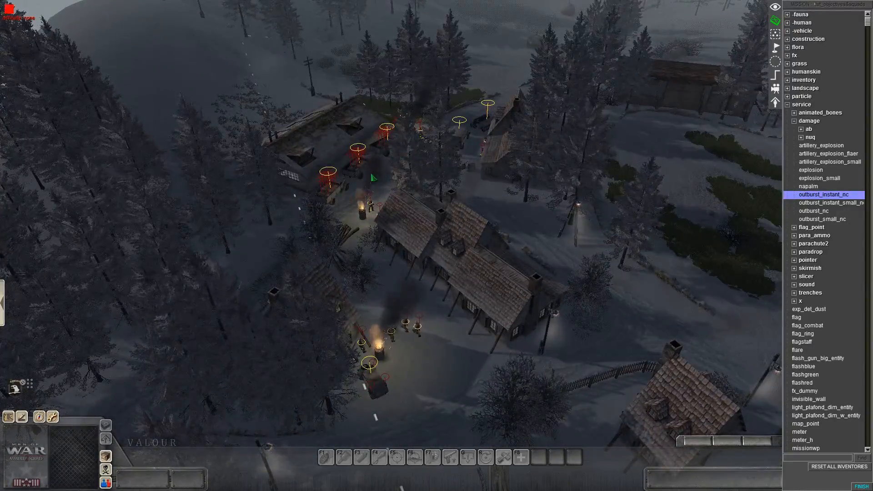
{"action": "left_click", "coordinate": [372, 177]}
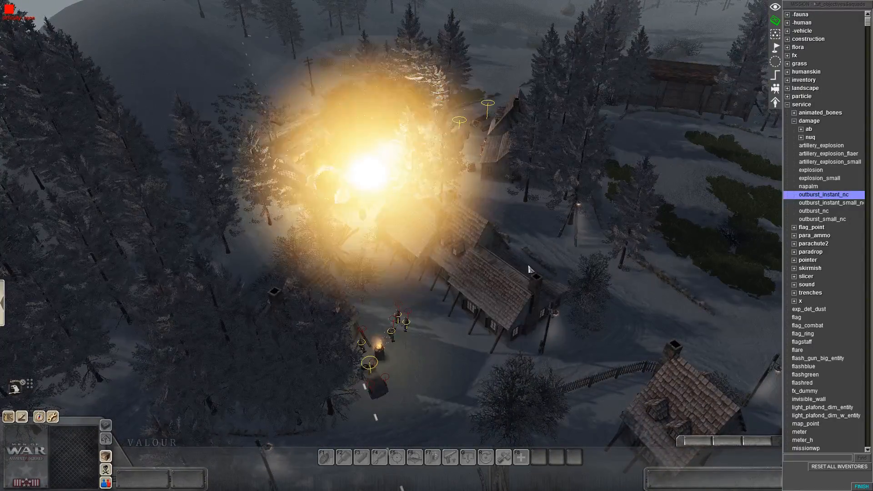
{"action": "middle_click_drag", "start_coordinate": [377, 323], "coordinate": [536, 248]}
Step: Examine the paratrooper squad beside the ruined house, in both the game and editor views, and the surrounding snowy terrain
{"action": "key", "text": "F1"}
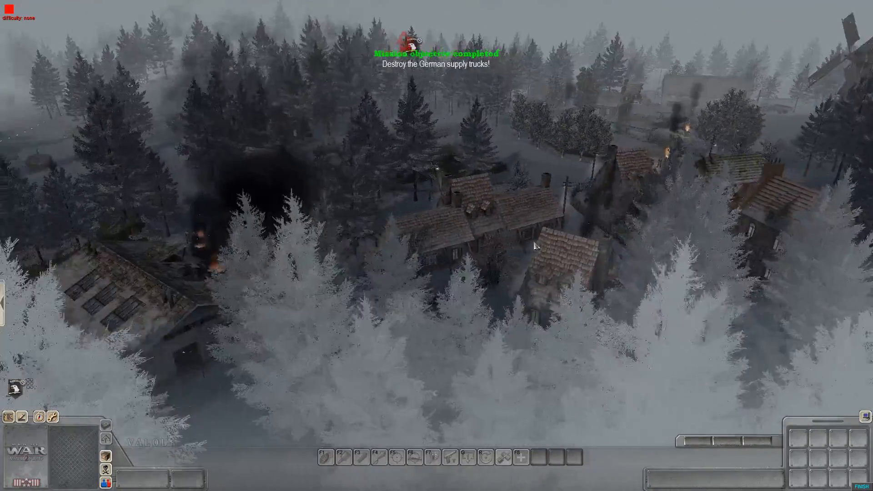
{"action": "key", "text": "Up"}
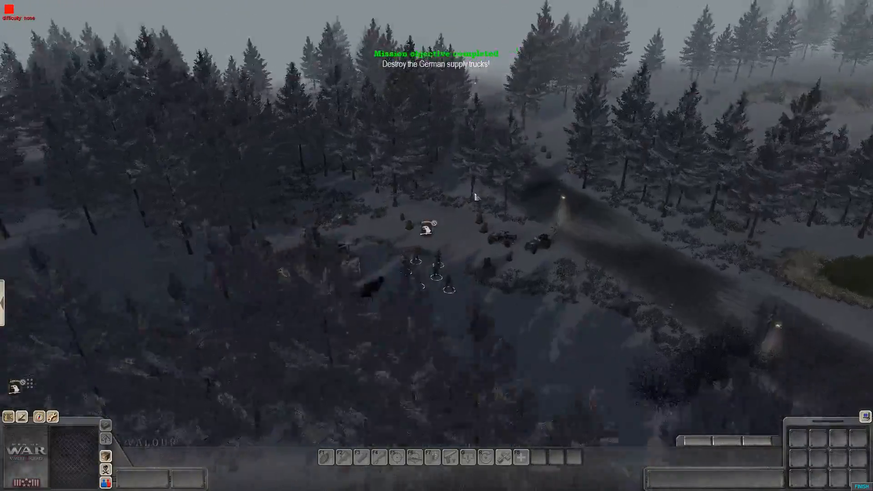
{"action": "middle_click_drag", "start_coordinate": [476, 197], "coordinate": [404, 259]}
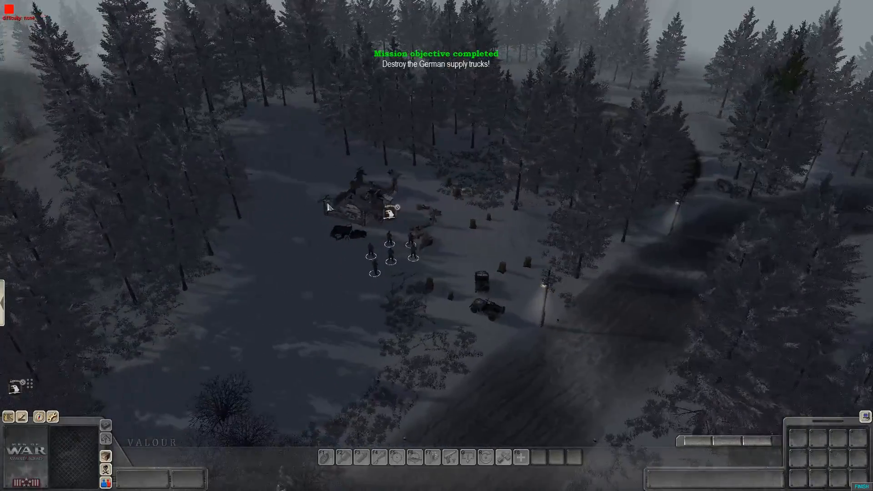
{"action": "key", "text": "F3"}
{"action": "key", "text": "Down"}
{"action": "middle_click_drag", "start_coordinate": [487, 274], "coordinate": [285, 286]}
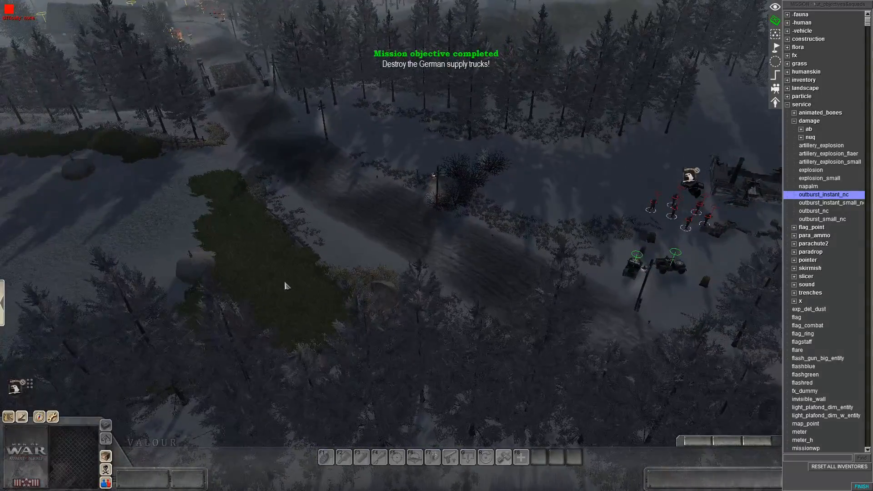
{"action": "left_click_drag", "start_coordinate": [636, 185], "coordinate": [718, 235]}
{"action": "left_click", "coordinate": [574, 183]}
{"action": "key", "text": "Right"}
{"action": "scroll", "coordinate": [423, 215], "scroll_direction": "up", "scroll_amount": 3}
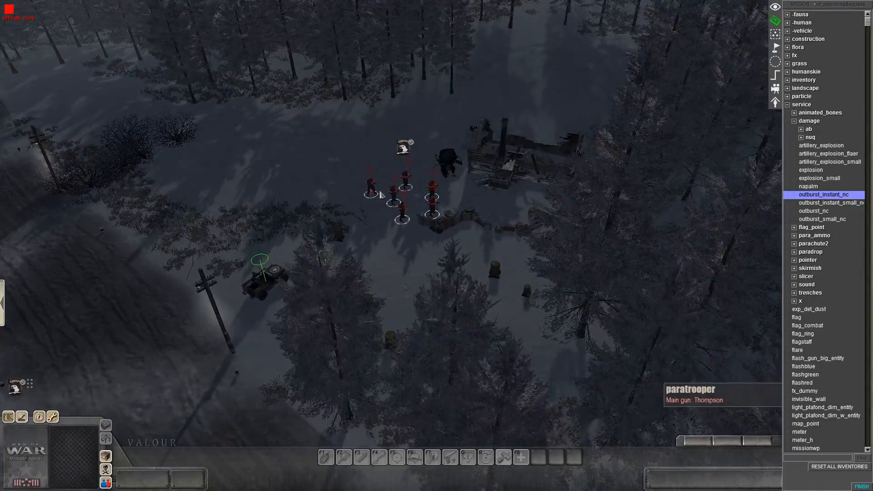
{"action": "scroll", "coordinate": [381, 194], "scroll_direction": "up", "scroll_amount": 3}
{"action": "key", "text": "F1"}
{"action": "left_click", "coordinate": [427, 150]}
{"action": "scroll", "coordinate": [459, 243], "scroll_direction": "down", "scroll_amount": 3}
{"action": "left_click", "coordinate": [413, 264]}
{"action": "scroll", "coordinate": [411, 265], "scroll_direction": "down", "scroll_amount": 1}
{"action": "scroll", "coordinate": [411, 264], "scroll_direction": "down", "scroll_amount": 5}
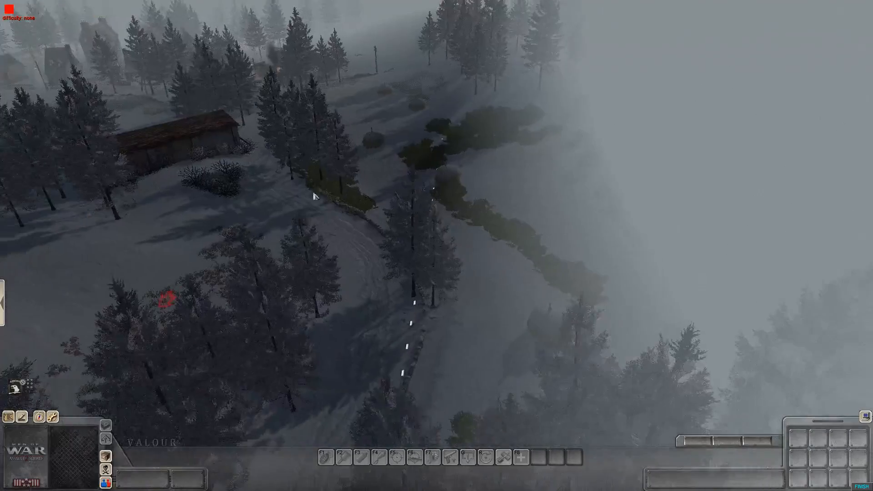
Step: End the test run and inspect the obj_01_comp and obj_01_fail triggers under the americanside secondary_objectives
{"action": "left_click", "coordinate": [849, 482]}
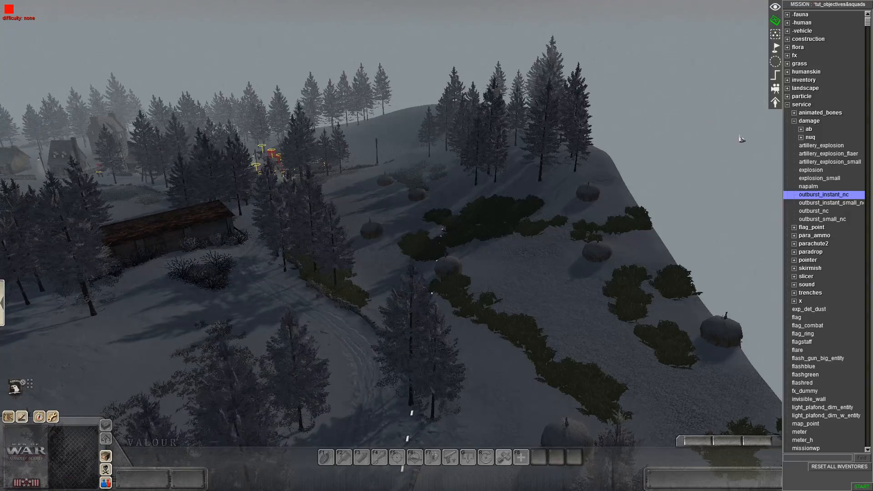
{"action": "left_click", "coordinate": [775, 74]}
{"action": "left_click", "coordinate": [792, 40]}
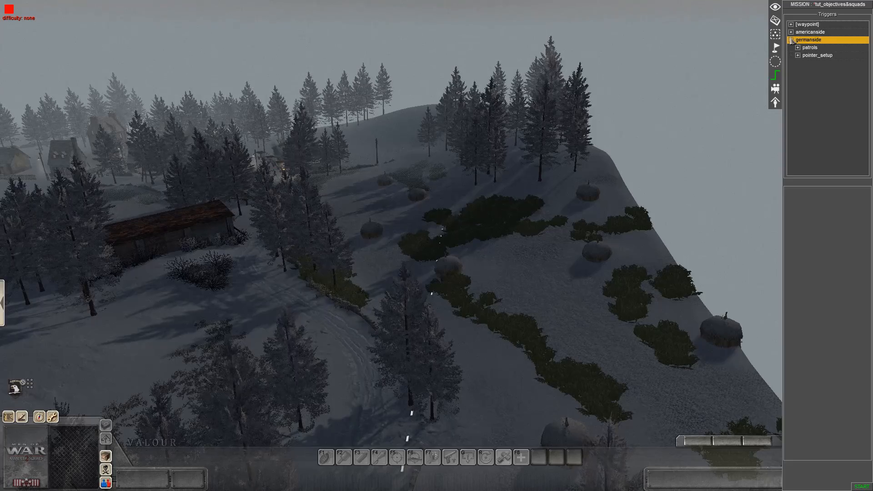
{"action": "left_click", "coordinate": [791, 33]}
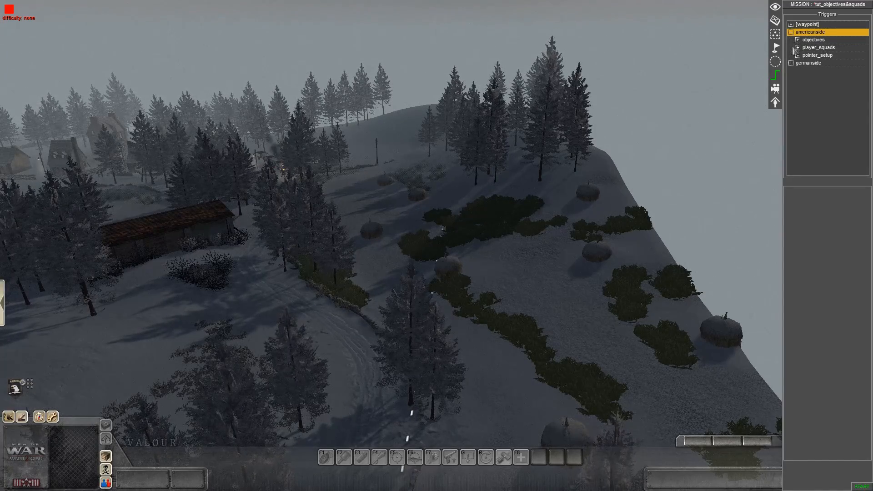
{"action": "left_click", "coordinate": [798, 40]}
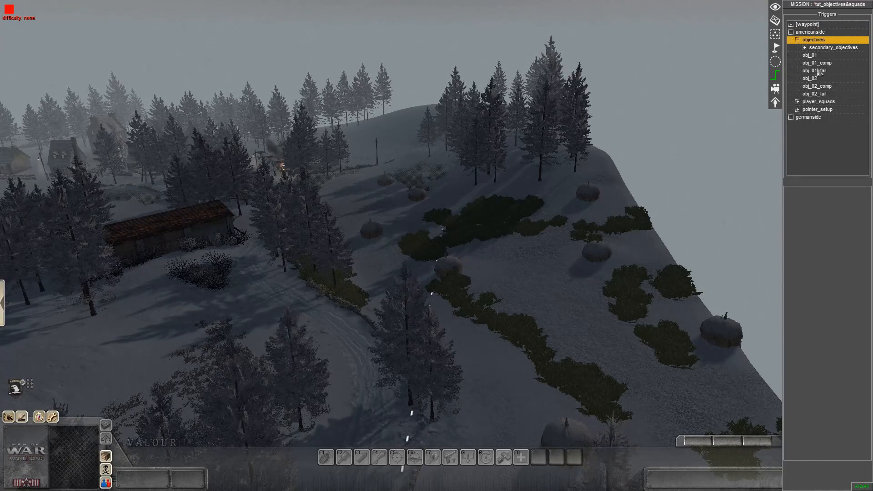
{"action": "left_click", "coordinate": [804, 48]}
{"action": "left_click", "coordinate": [819, 64]}
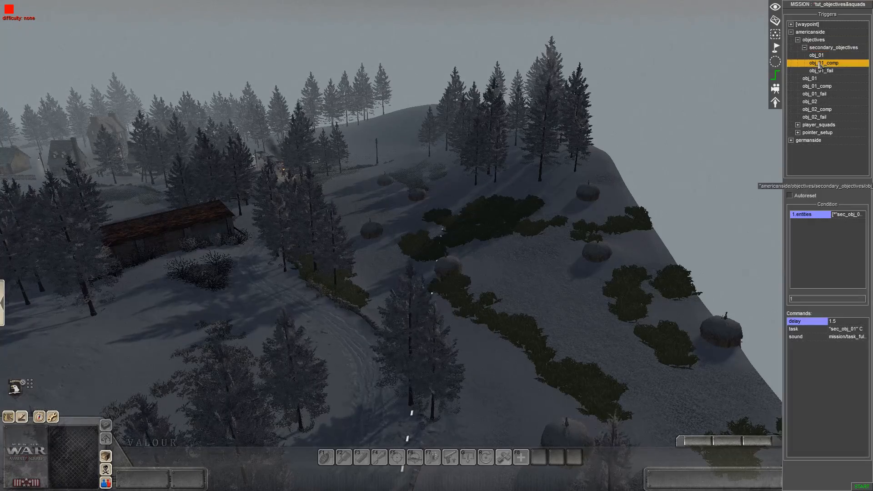
{"action": "left_click", "coordinate": [821, 71]}
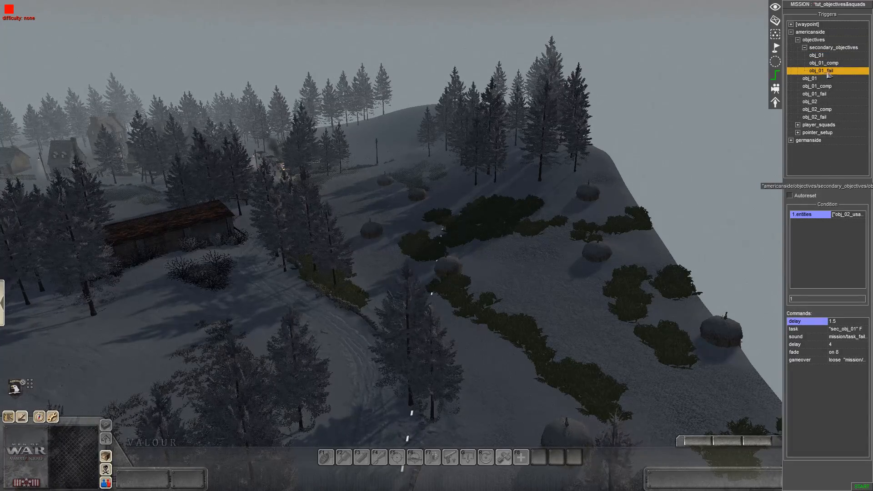
Step: Add an event command to the secondary obj_01_comp trigger that sets obj_02_usa_engineer_alive with a delay of 2.5
{"action": "left_click", "coordinate": [829, 65]}
{"action": "right_click", "coordinate": [814, 361]}
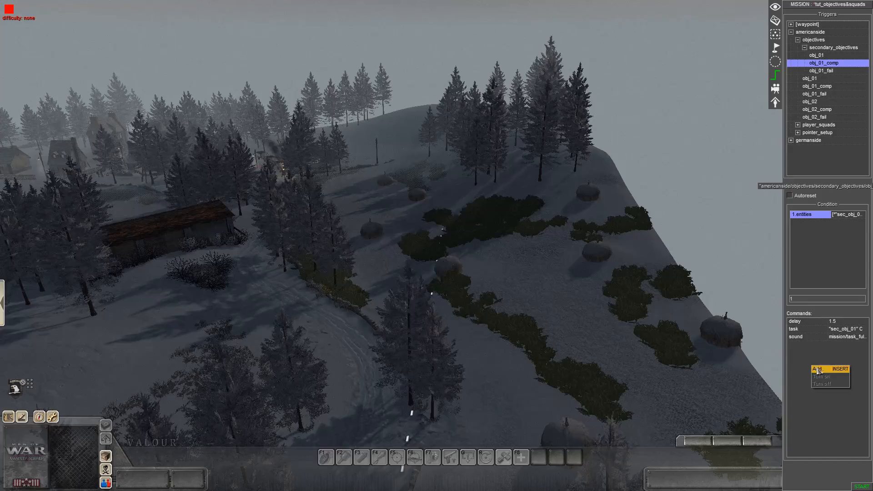
{"action": "left_click", "coordinate": [816, 369]}
{"action": "double_click", "coordinate": [405, 276]}
{"action": "double_click", "coordinate": [481, 179]}
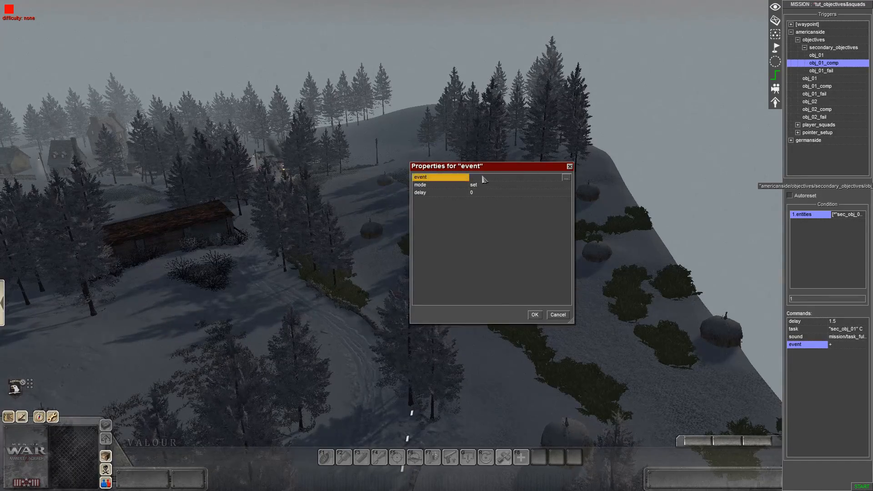
{"action": "left_click", "coordinate": [469, 193]}
{"action": "left_click", "coordinate": [460, 313]}
{"action": "left_click", "coordinate": [500, 193]}
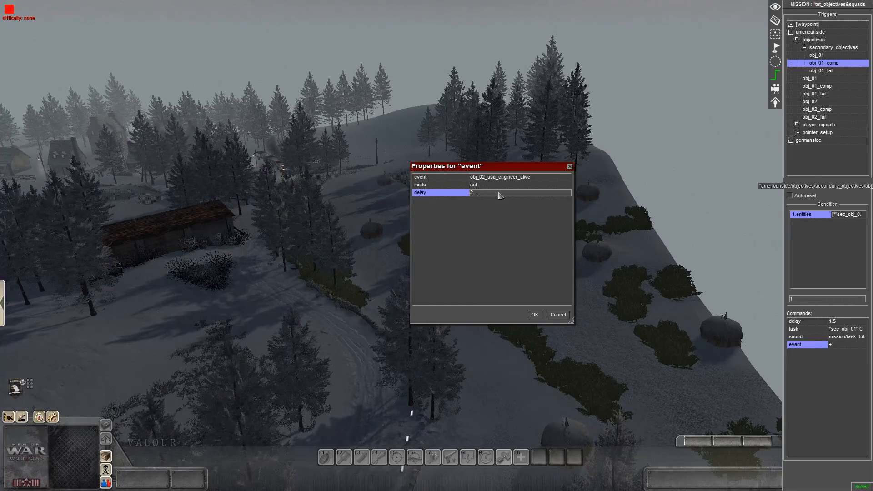
{"action": "type", "text": "2.5"}
{"action": "key", "text": "Return"}
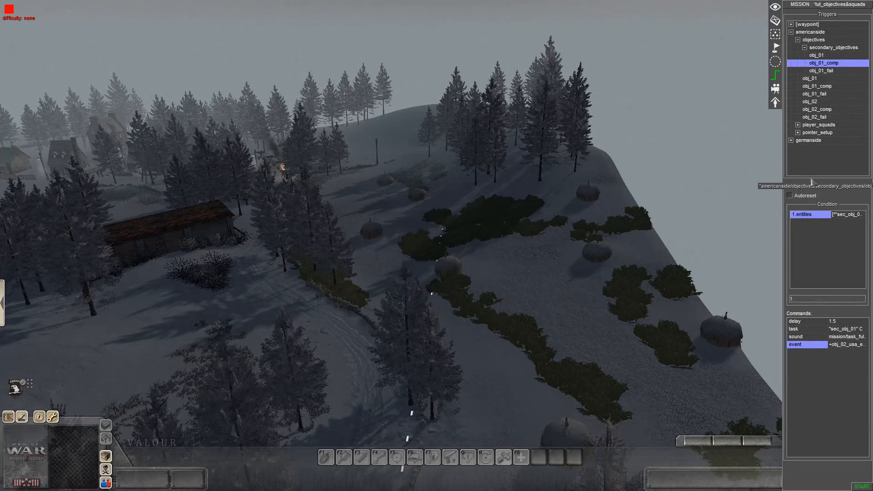
Step: Check the event condition of the primary obj_02_comp trigger
{"action": "left_click", "coordinate": [816, 110]}
{"action": "left_click", "coordinate": [808, 216]}
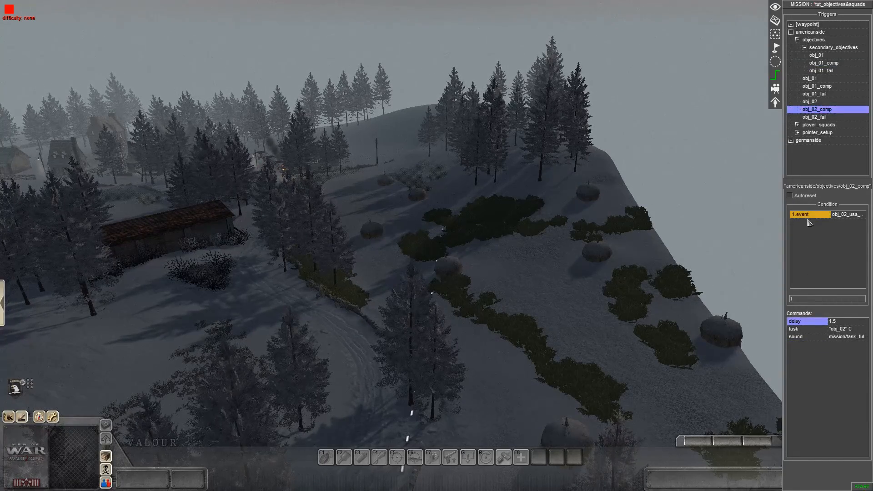
{"action": "double_click", "coordinate": [809, 216]}
{"action": "left_click", "coordinate": [534, 314]}
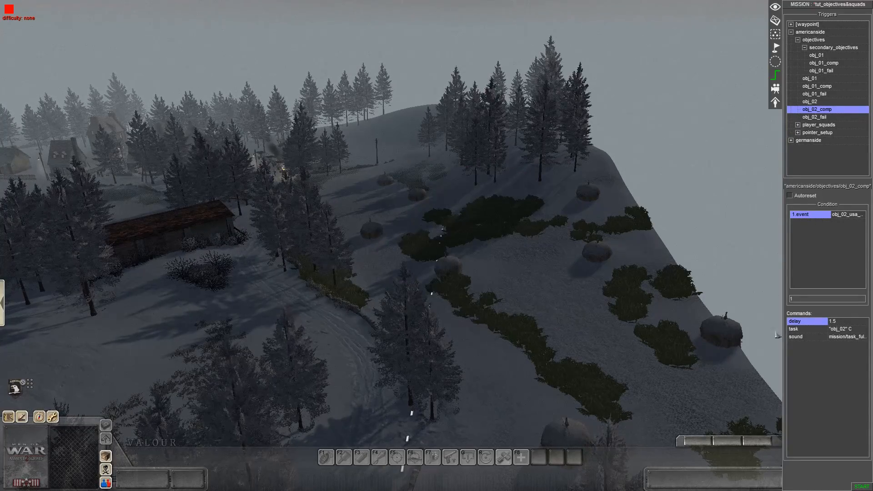
Step: Start a test run and set off an outburst_instant_nc explosion beside the German supply trucks in the village
{"action": "key", "text": "F1"}
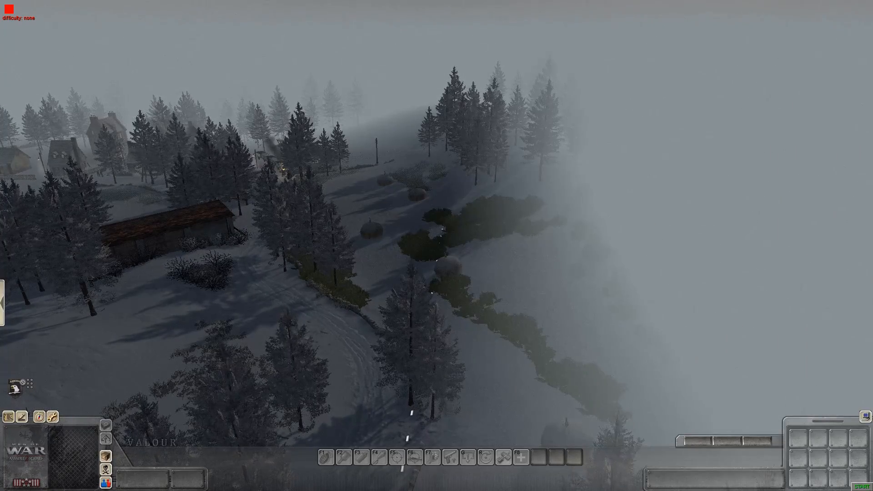
{"action": "key", "text": "ctrl+e"}
{"action": "key", "text": "F3"}
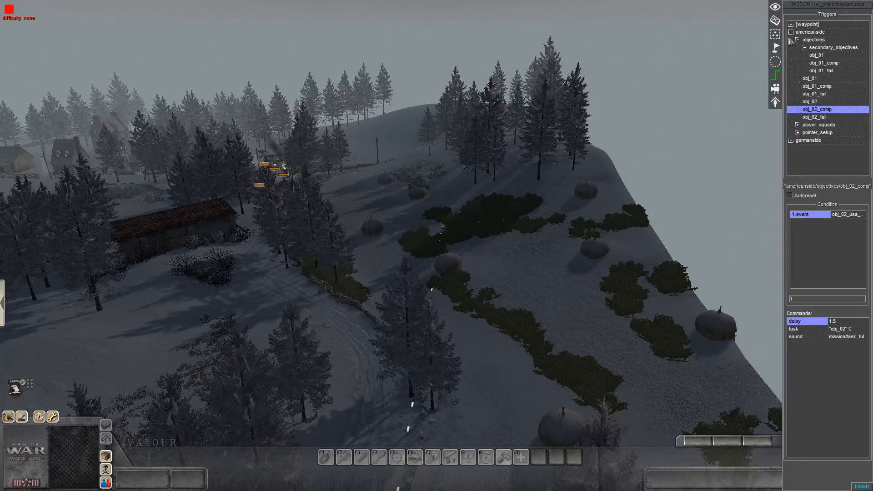
{"action": "left_click", "coordinate": [774, 21]}
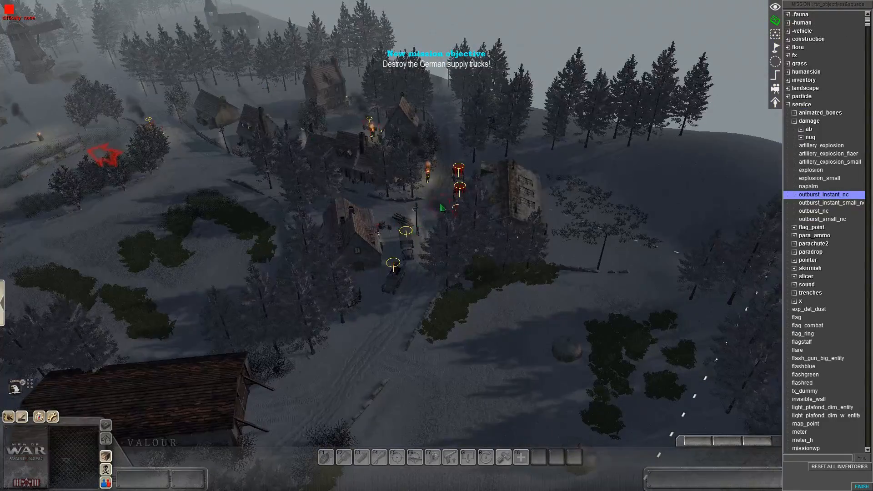
{"action": "left_click", "coordinate": [441, 207]}
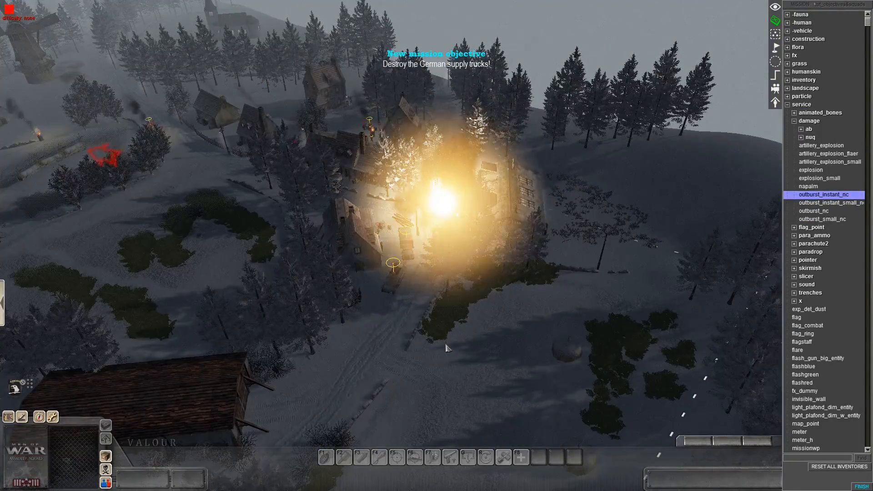
Step: Examine the objective notifications in the game view and the American squad's position near the forest road
{"action": "key", "text": "F3"}
{"action": "middle_click_drag", "start_coordinate": [410, 321], "coordinate": [381, 328]}
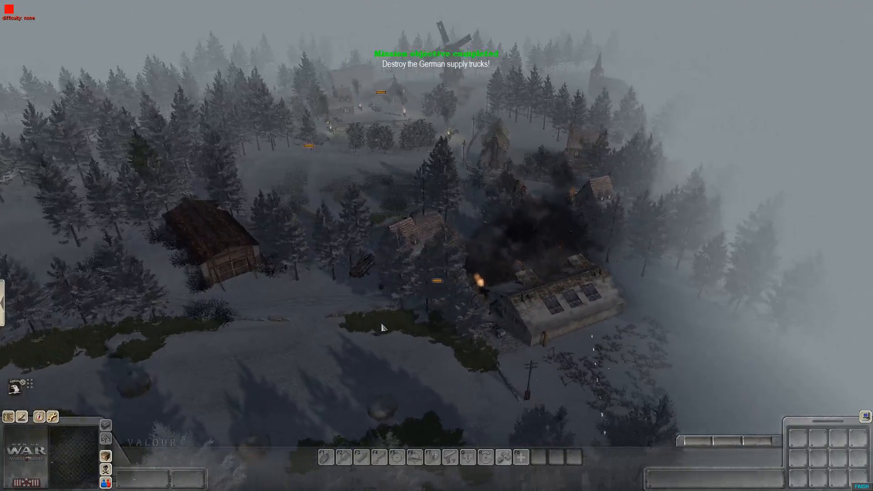
{"action": "middle_click_drag", "start_coordinate": [459, 297], "coordinate": [334, 276]}
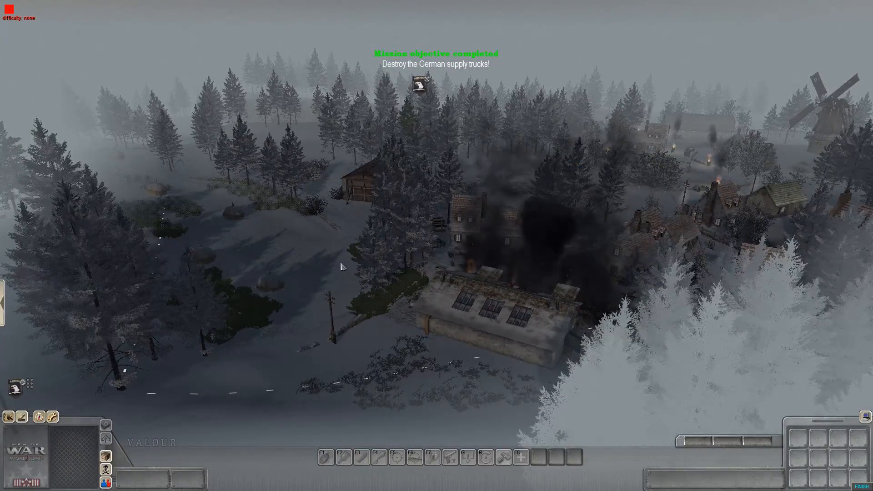
{"action": "key", "text": "Up"}
{"action": "key", "text": "Up"}
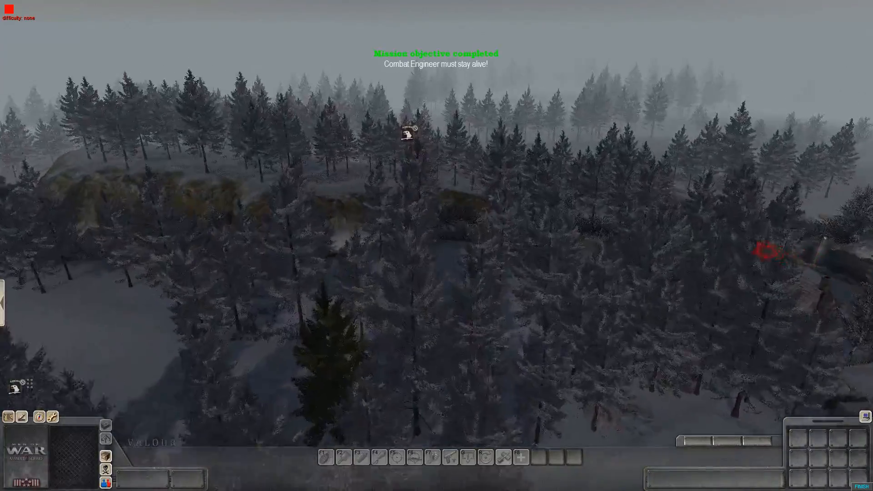
{"action": "key", "text": "Up"}
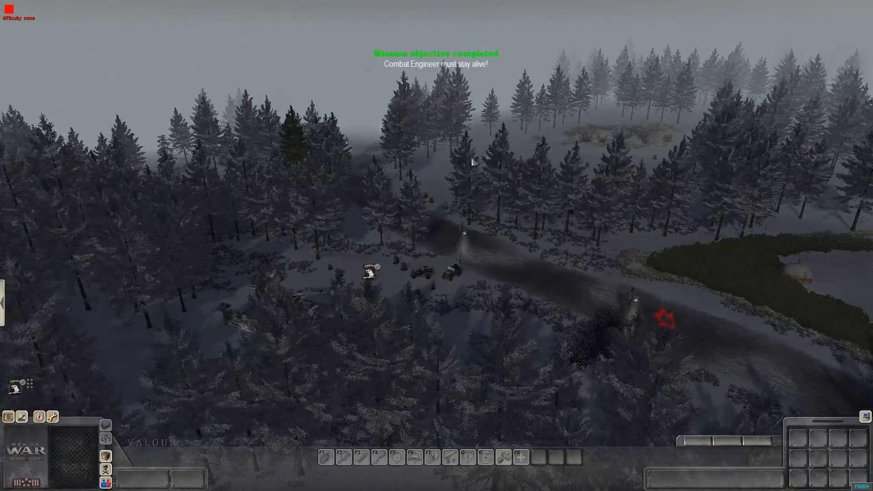
{"action": "key", "text": "o"}
{"action": "key", "text": "o"}
{"action": "middle_click_drag", "start_coordinate": [575, 324], "coordinate": [579, 284]}
Step: Set off another outburst_instant_nc explosion in the village beside the German officer's house
{"action": "key", "text": "F3"}
{"action": "left_click", "coordinate": [824, 195]}
{"action": "middle_click_drag", "start_coordinate": [740, 212], "coordinate": [673, 255]}
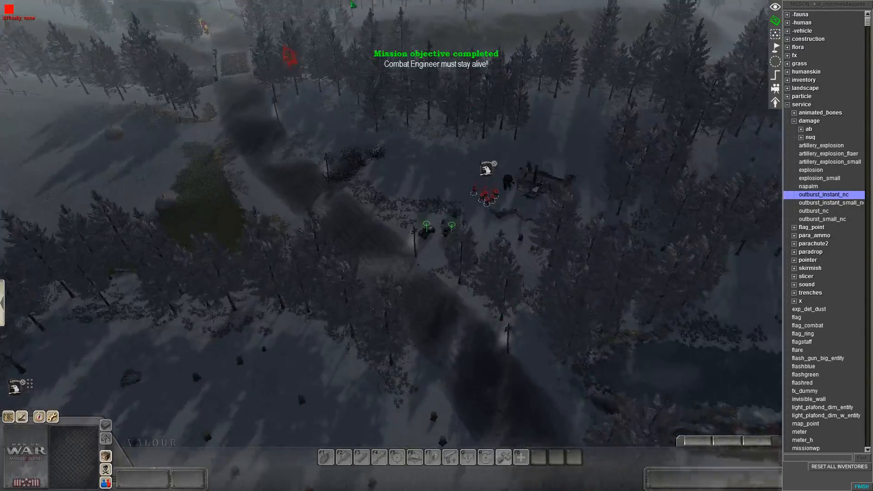
{"action": "key", "text": "Up"}
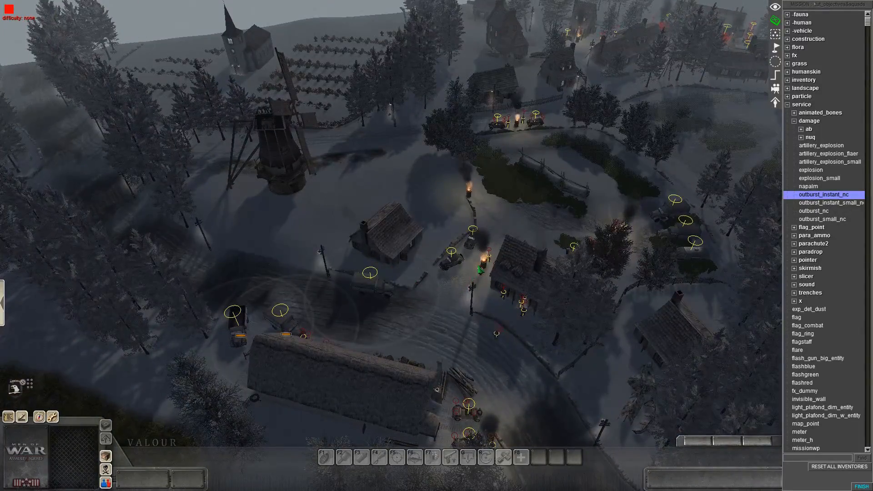
{"action": "left_click", "coordinate": [479, 267]}
Step: Survey the road past the windmill and the squad's forest clearing in the game view, and end the test run
{"action": "middle_click_drag", "start_coordinate": [427, 316], "coordinate": [646, 291]}
{"action": "key", "text": "F1"}
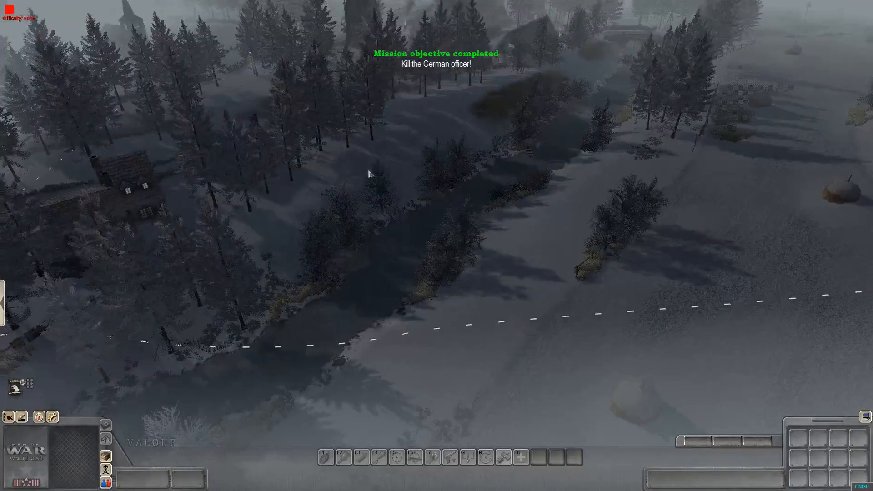
{"action": "middle_click_drag", "start_coordinate": [368, 173], "coordinate": [486, 230]}
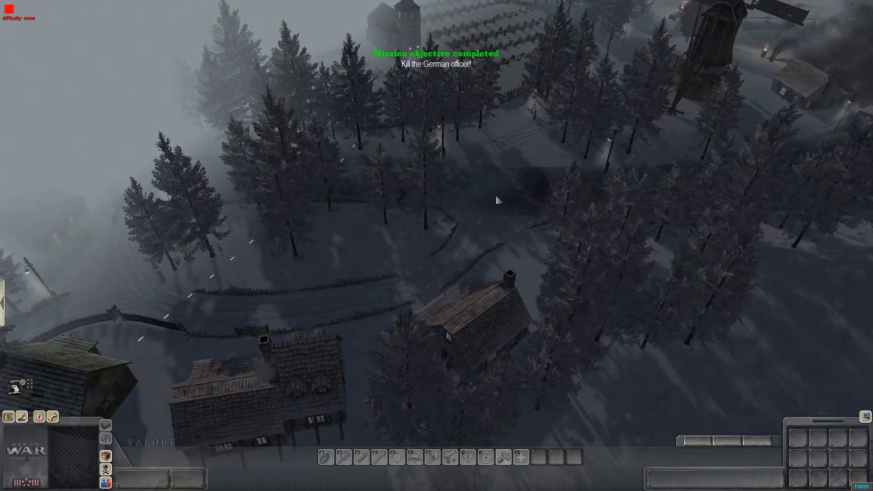
{"action": "middle_click_drag", "start_coordinate": [498, 200], "coordinate": [582, 298]}
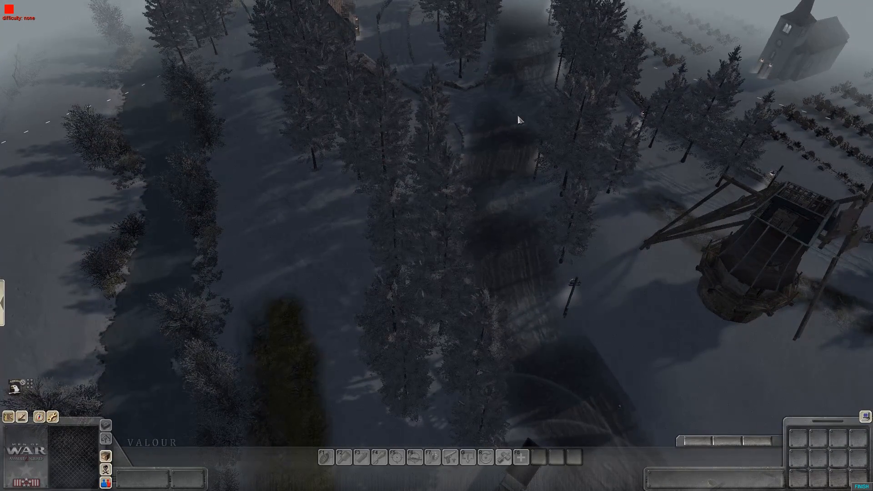
{"action": "middle_click_drag", "start_coordinate": [413, 254], "coordinate": [400, 218]}
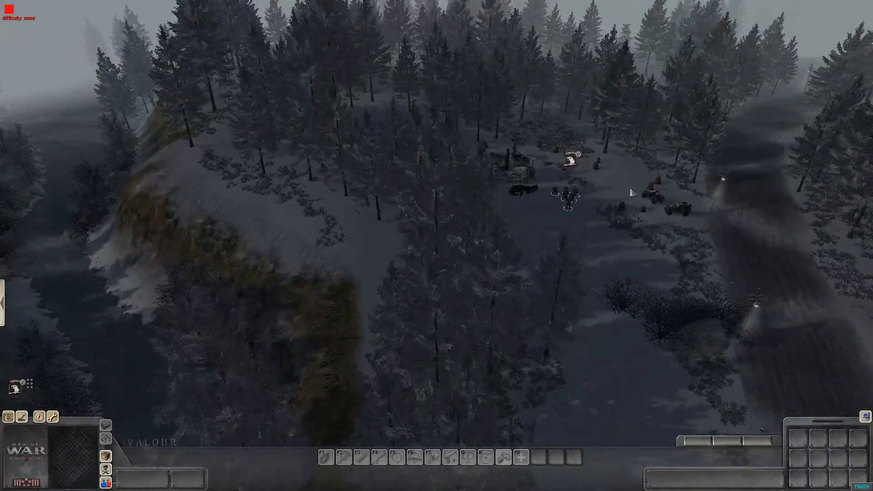
{"action": "middle_click_drag", "start_coordinate": [631, 194], "coordinate": [462, 193]}
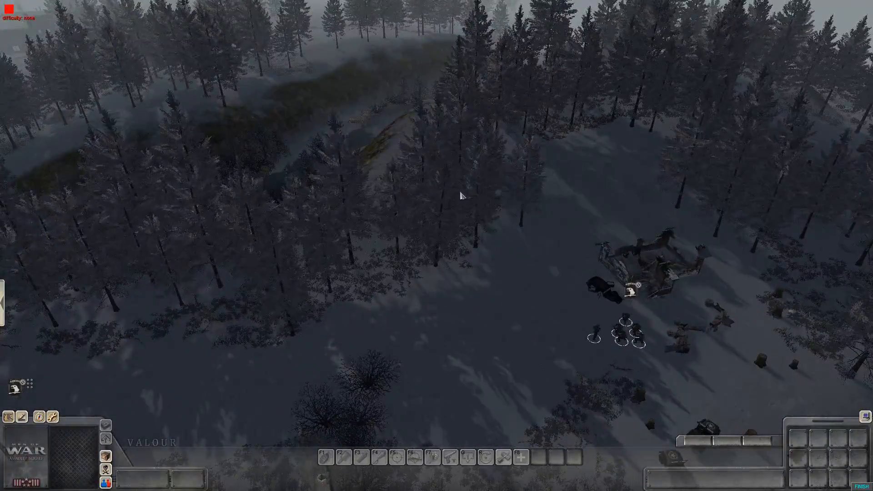
{"action": "key", "text": "F3"}
{"action": "key", "text": "F1"}
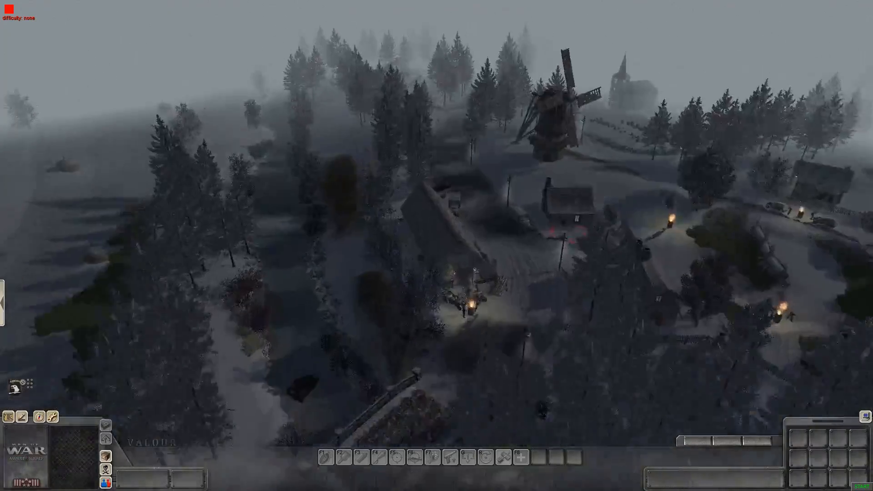
{"action": "key", "text": "F3"}
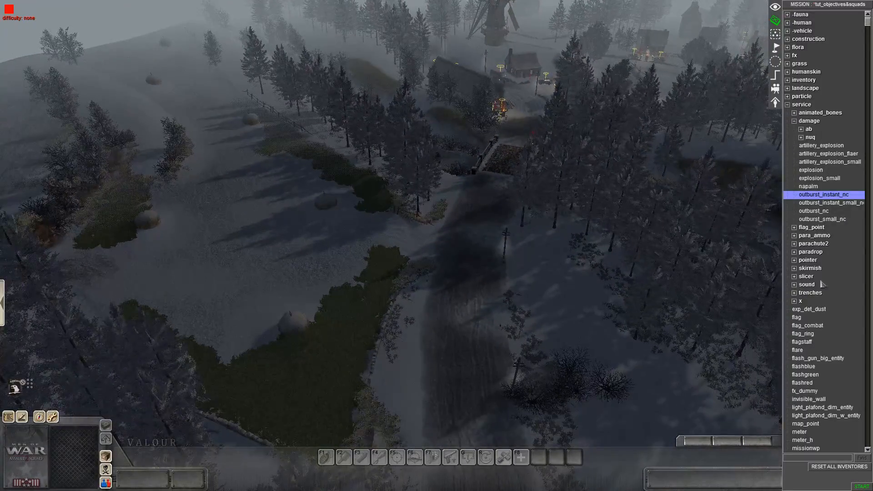
Step: Create a polygon zone named obj_03_zone_comp and place it on the road beyond the windmill
{"action": "left_click", "coordinate": [794, 122]}
{"action": "left_click", "coordinate": [787, 105]}
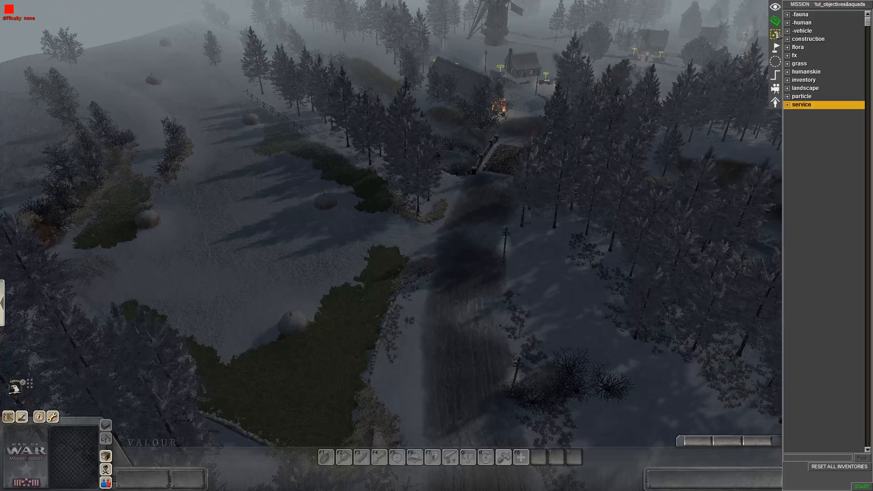
{"action": "left_click", "coordinate": [776, 63]}
{"action": "left_click", "coordinate": [827, 130]}
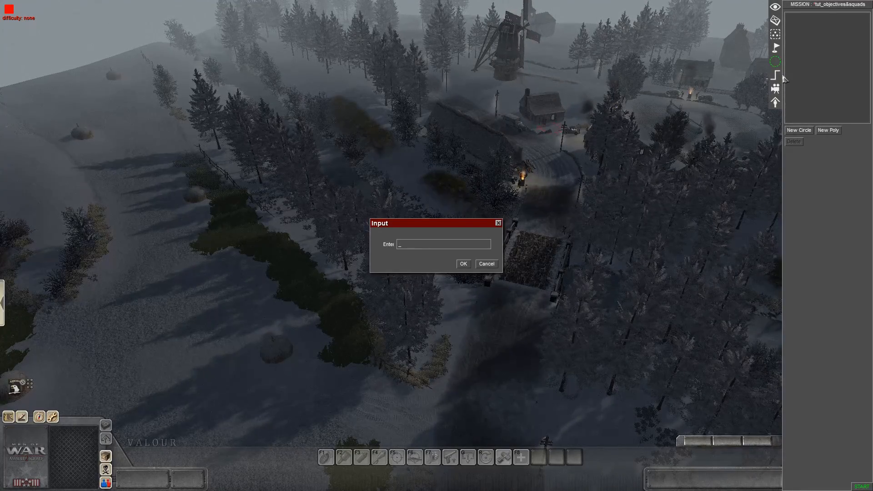
{"action": "type", "text": "obj_03_zone_comp"}
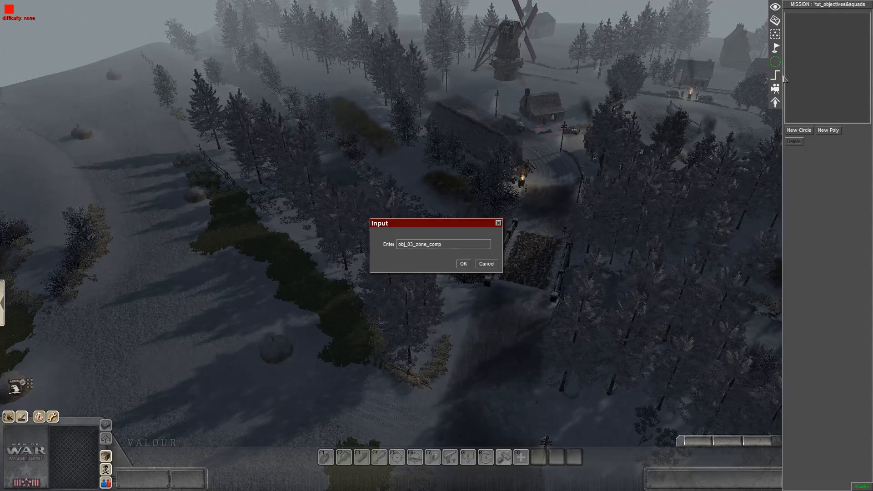
{"action": "key", "text": "Return"}
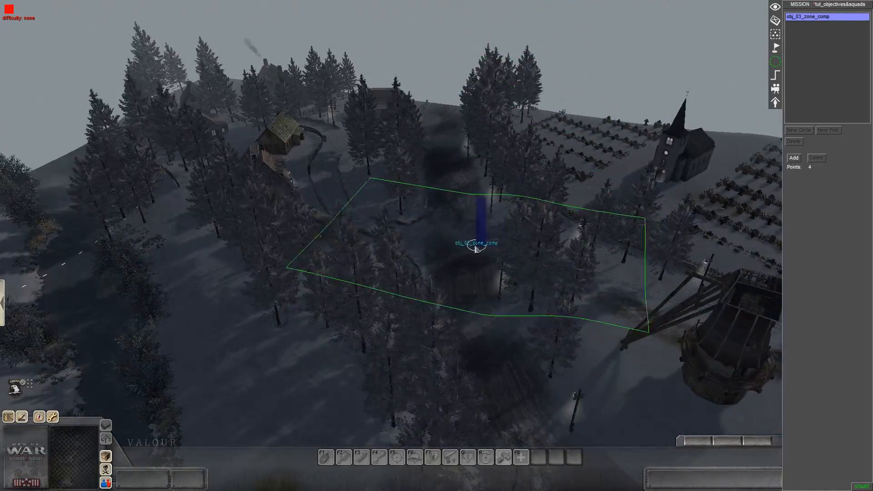
{"action": "left_click", "coordinate": [460, 237]}
Step: Pull the four corner points of obj_03_zone_comp inward to shrink the zone around the road
{"action": "left_click_drag", "start_coordinate": [621, 318], "coordinate": [481, 264]}
{"action": "left_click_drag", "start_coordinate": [623, 210], "coordinate": [498, 215]}
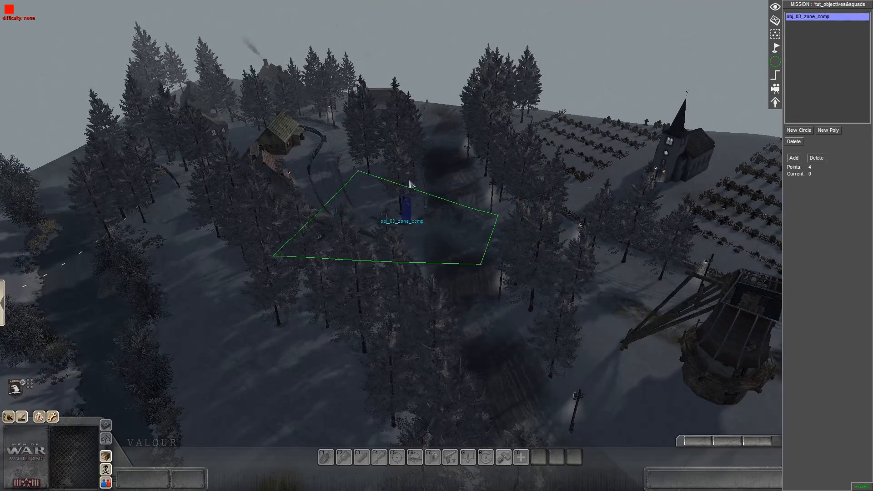
{"action": "left_click_drag", "start_coordinate": [359, 171], "coordinate": [435, 206]}
{"action": "left_click_drag", "start_coordinate": [277, 257], "coordinate": [407, 254]}
Step: Adjust the corner points of obj_03_zone_comp so the four-sided zone spans the road at the junction
{"action": "middle_click_drag", "start_coordinate": [409, 255], "coordinate": [449, 306]}
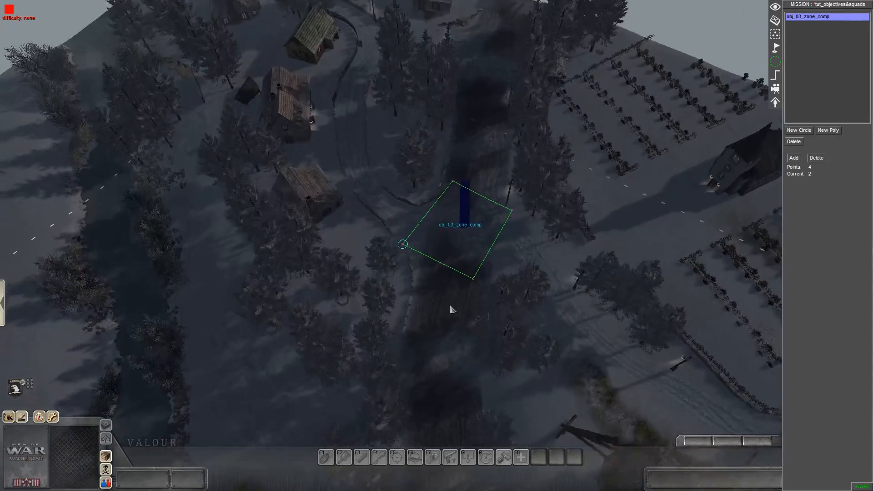
{"action": "left_click_drag", "start_coordinate": [511, 210], "coordinate": [509, 176]}
{"action": "left_click_drag", "start_coordinate": [454, 180], "coordinate": [456, 157]}
{"action": "left_click_drag", "start_coordinate": [473, 278], "coordinate": [493, 263]}
{"action": "left_click_drag", "start_coordinate": [403, 244], "coordinate": [415, 284]}
{"action": "mouse_move", "coordinate": [494, 264]}
{"action": "left_mouse_down"}
{"action": "mouse_move", "coordinate": [494, 283]}
{"action": "mouse_move", "coordinate": [496, 270]}
{"action": "left_mouse_up"}
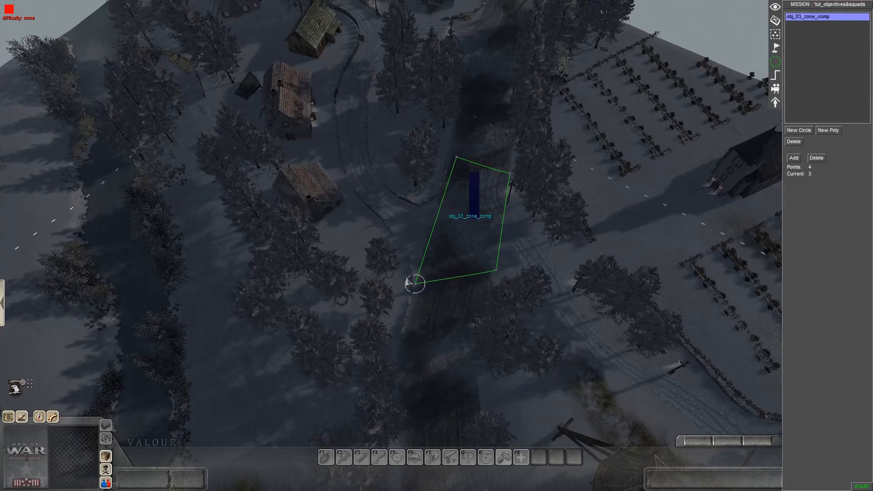
{"action": "left_click_drag", "start_coordinate": [415, 284], "coordinate": [409, 251]}
{"action": "left_click_drag", "start_coordinate": [487, 269], "coordinate": [485, 271]}
{"action": "left_click_drag", "start_coordinate": [457, 157], "coordinate": [439, 197]}
{"action": "left_click_drag", "start_coordinate": [506, 176], "coordinate": [505, 207]}
{"action": "left_click_drag", "start_coordinate": [437, 198], "coordinate": [441, 193]}
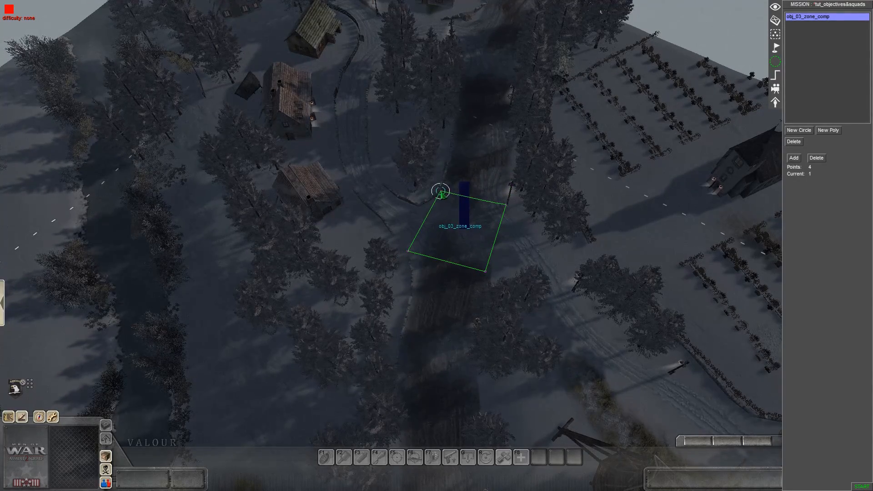
Step: Place a service pointer entity on the road junction inside obj_03_zone_comp and select it
{"action": "scroll", "coordinate": [465, 245], "scroll_direction": "up", "scroll_amount": 6}
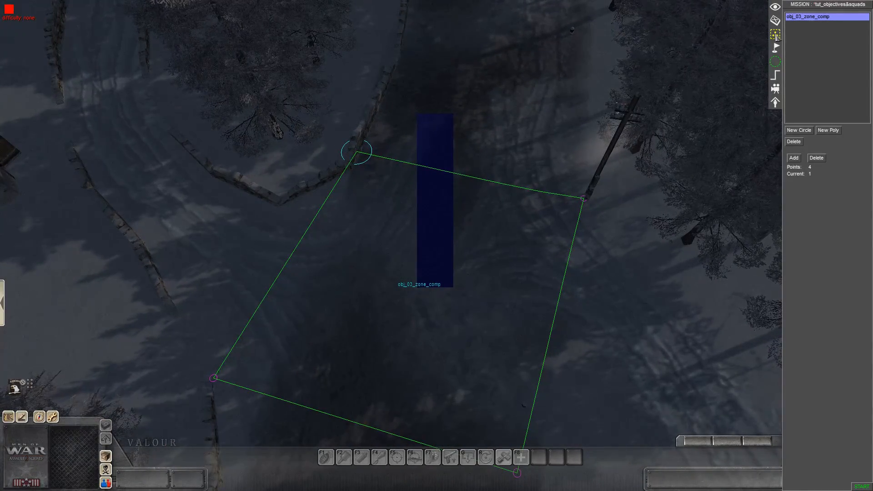
{"action": "left_click", "coordinate": [776, 23]}
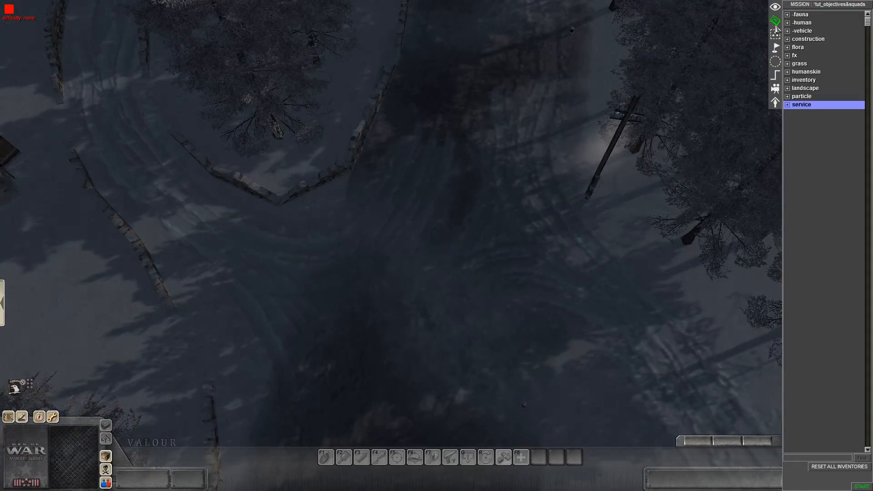
{"action": "left_click", "coordinate": [791, 105]}
{"action": "left_click", "coordinate": [808, 161]}
{"action": "left_click", "coordinate": [807, 170]}
{"action": "left_click", "coordinate": [415, 273]}
{"action": "right_click", "coordinate": [464, 293]}
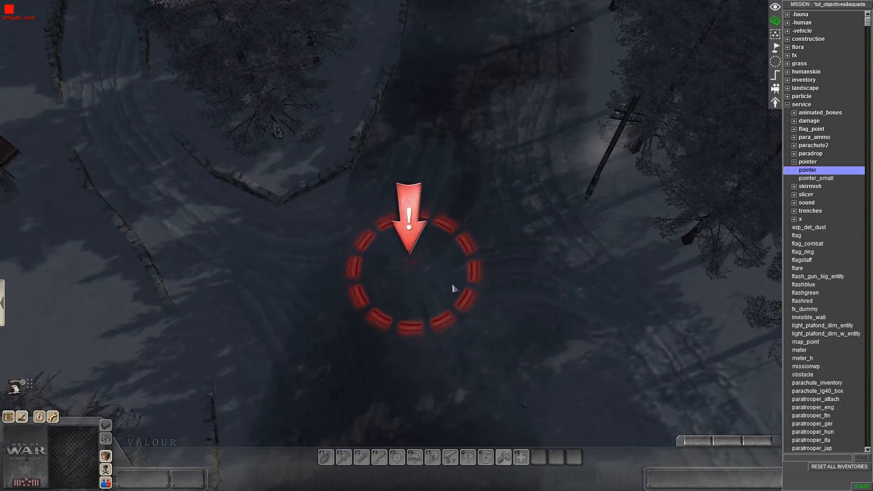
{"action": "left_click", "coordinate": [467, 292]}
Step: Add two tags beginning with obj_03_usa_comp_m to the pointer on the road junction
{"action": "key", "text": "alt+t"}
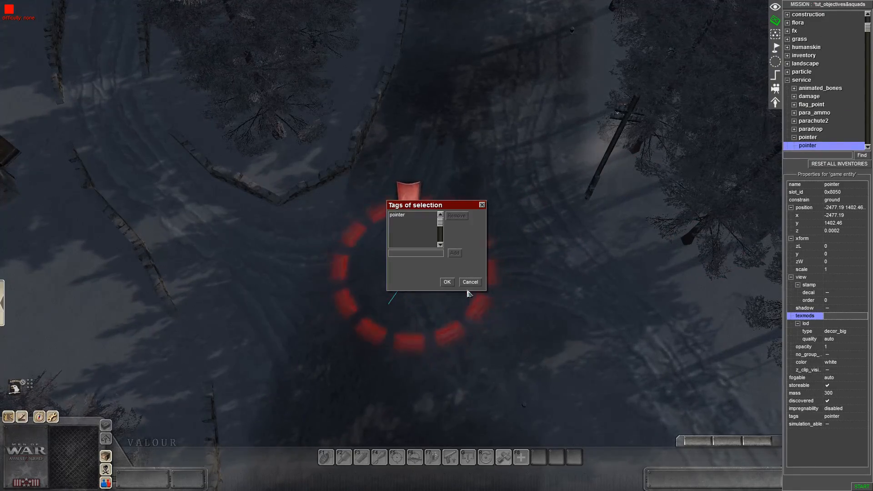
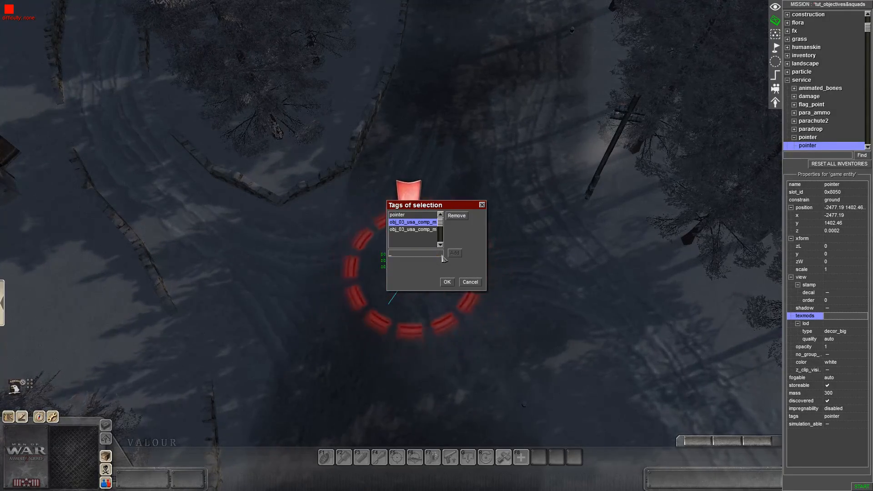
{"action": "key", "text": "Escape"}
{"action": "left_click", "coordinate": [524, 293]}
{"action": "scroll", "coordinate": [500, 355], "scroll_direction": "down", "scroll_amount": 5}
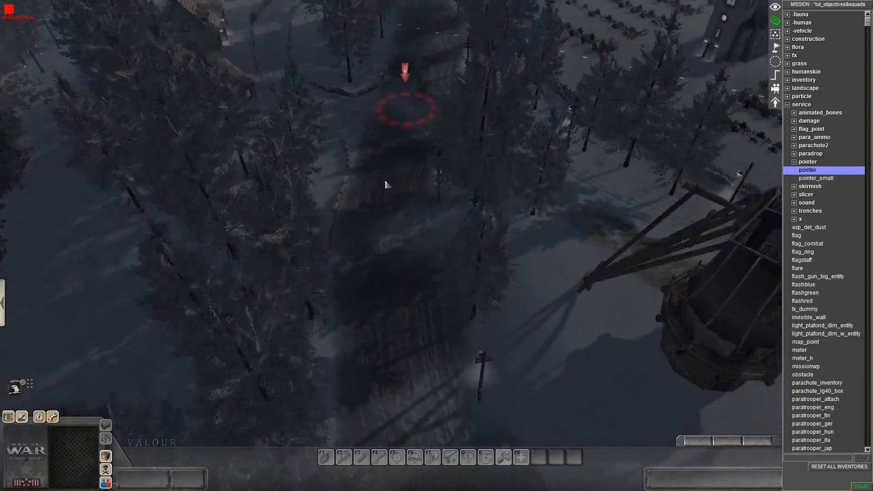
Step: Add a trigger named obj_03 to the americanside/objectives group
{"action": "mouse_move", "coordinate": [382, 179]}
{"action": "middle_mouse_down"}
{"action": "mouse_move", "coordinate": [579, 164]}
{"action": "mouse_move", "coordinate": [456, 184]}
{"action": "mouse_move", "coordinate": [555, 172]}
{"action": "mouse_move", "coordinate": [512, 4]}
{"action": "middle_mouse_up"}
{"action": "middle_click_drag", "start_coordinate": [515, 6], "coordinate": [316, 47]}
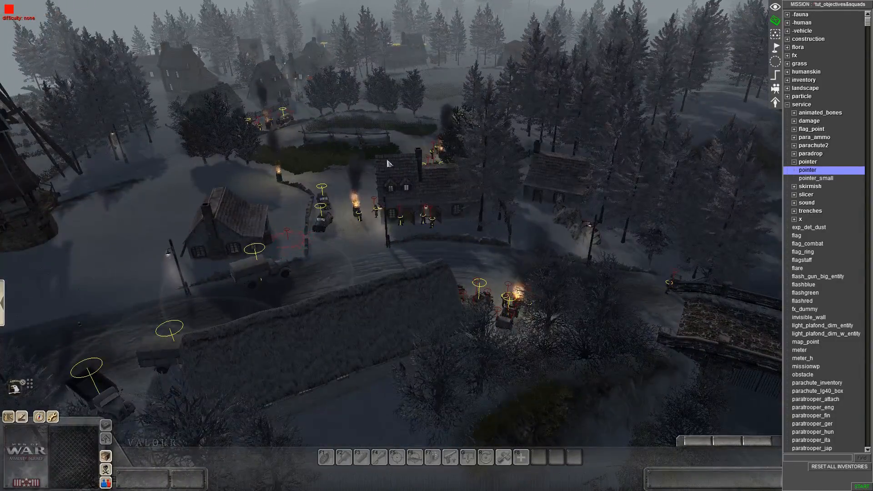
{"action": "left_click", "coordinate": [794, 162]}
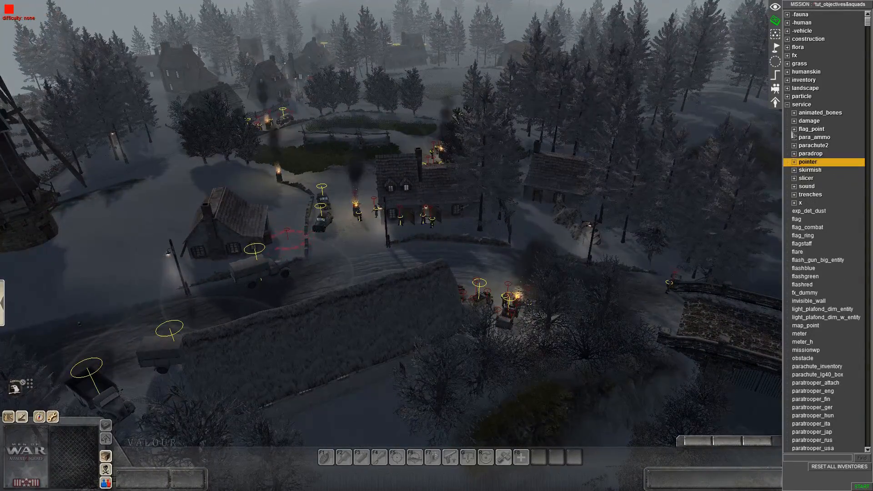
{"action": "left_click", "coordinate": [787, 104]}
{"action": "left_click", "coordinate": [775, 75]}
{"action": "left_click", "coordinate": [791, 32]}
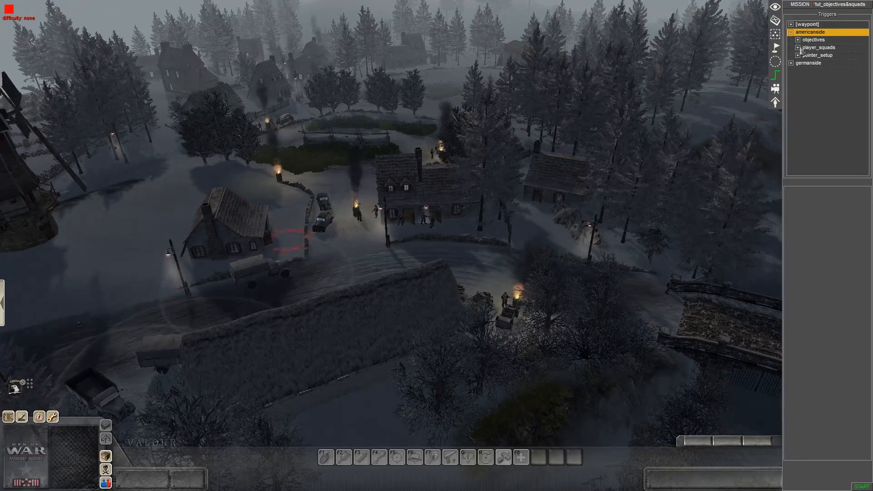
{"action": "left_click", "coordinate": [798, 40]}
{"action": "right_click", "coordinate": [817, 57]}
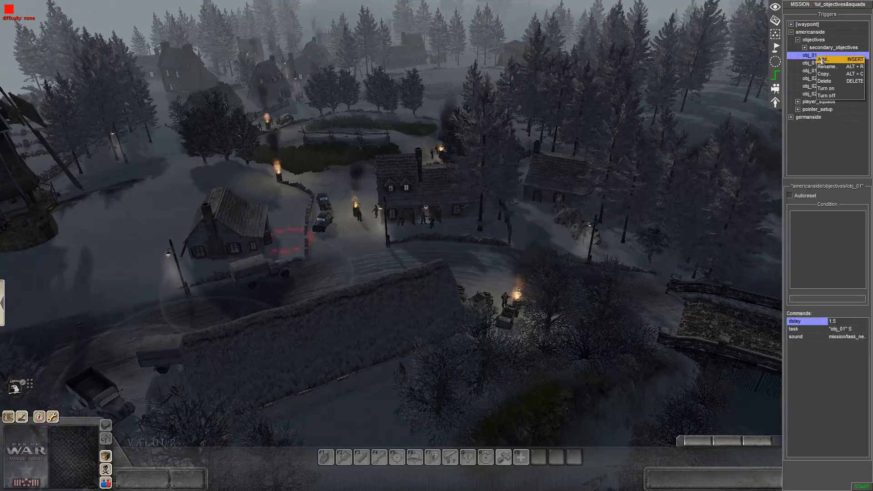
{"action": "left_click", "coordinate": [821, 60]}
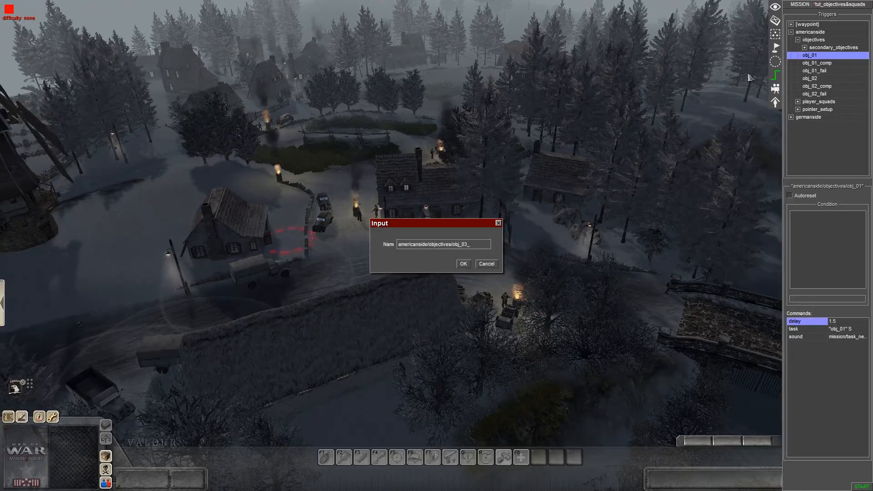
{"action": "type", "text": "obj_03"}
{"action": "key", "text": "Return"}
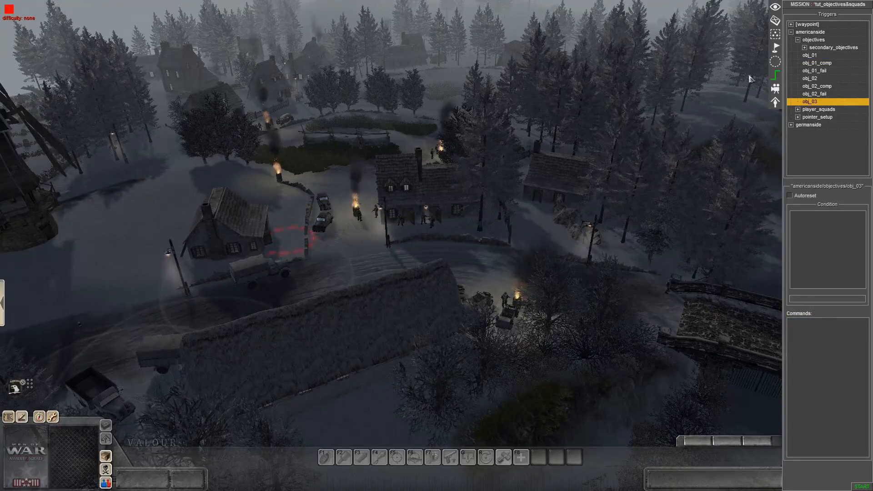
{"action": "left_click", "coordinate": [835, 63]}
{"action": "key", "text": "ctrl+c"}
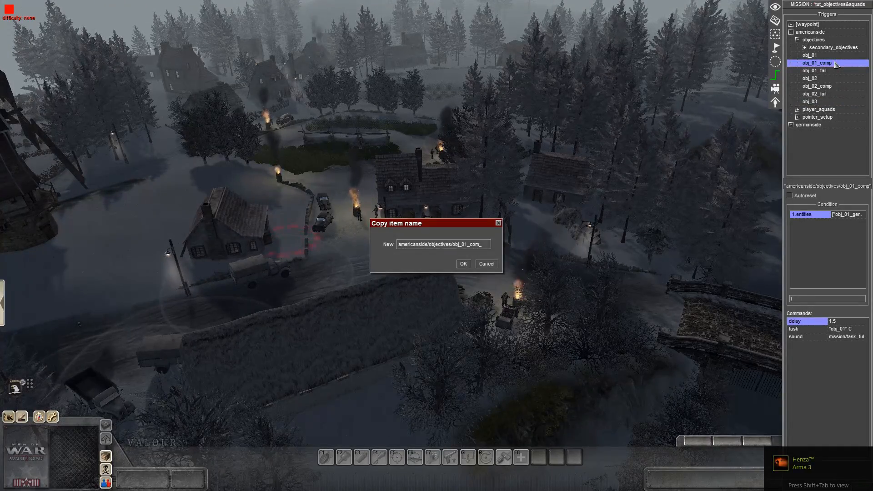
{"action": "type", "text": "3"}
{"action": "key", "text": "Return"}
{"action": "right_click", "coordinate": [836, 64]}
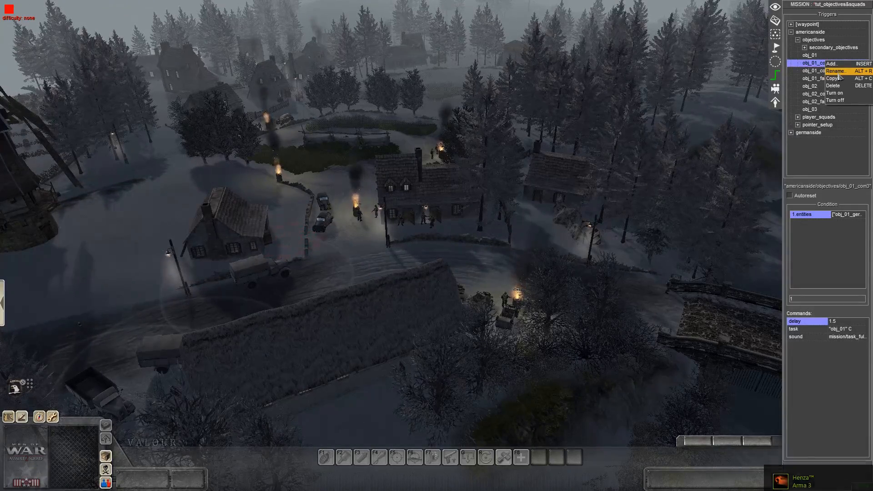
{"action": "left_click", "coordinate": [837, 86]}
{"action": "key", "text": "Return"}
Step: Copy the obj_01_comp and obj_01_fail triggers as obj_03_comp and obj_03_fail in americanside/objectives
{"action": "left_click", "coordinate": [834, 71]}
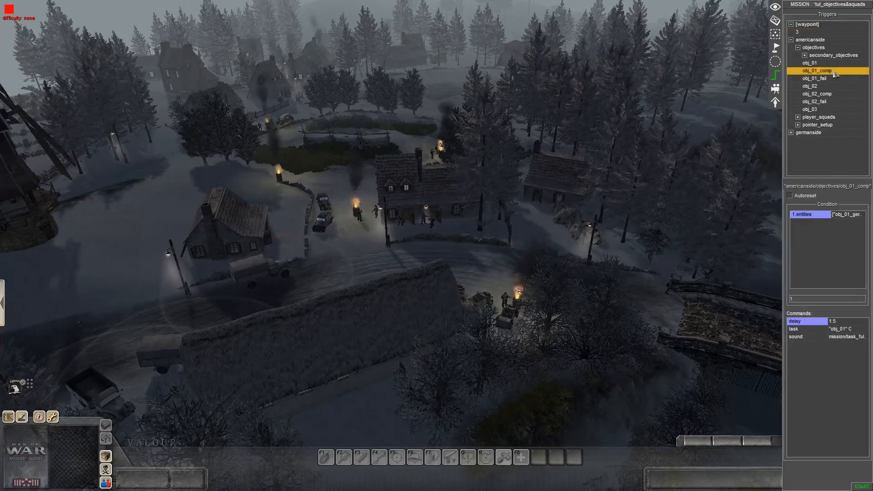
{"action": "key", "text": "ctrl+c"}
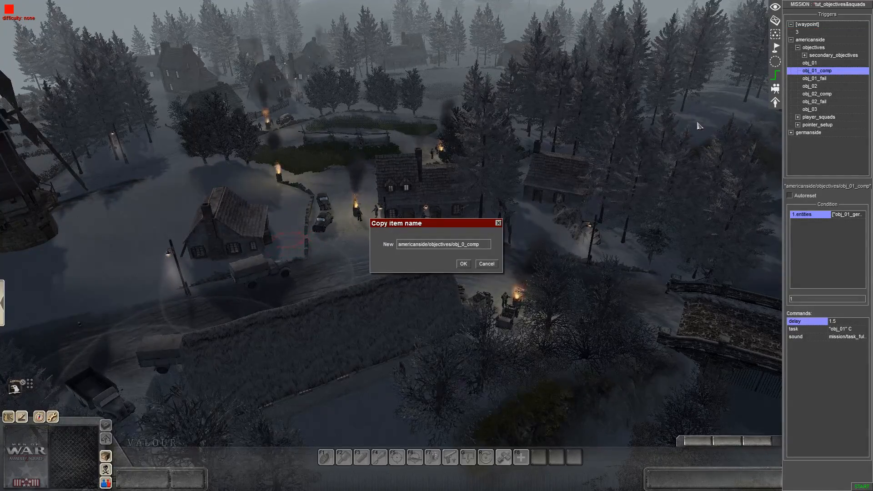
{"action": "type", "text": "3"}
{"action": "key", "text": "Return"}
{"action": "left_click", "coordinate": [803, 78]}
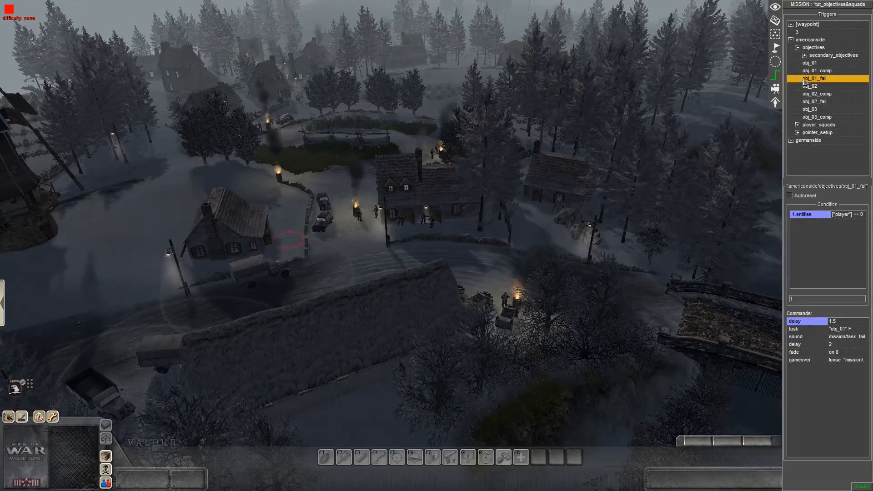
{"action": "key", "text": "ctrl+c"}
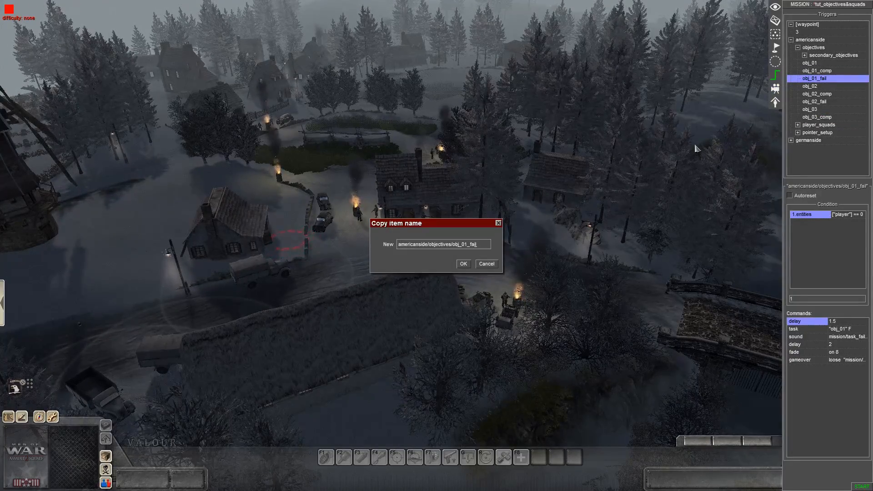
{"action": "type", "text": "3"}
{"action": "key", "text": "Return"}
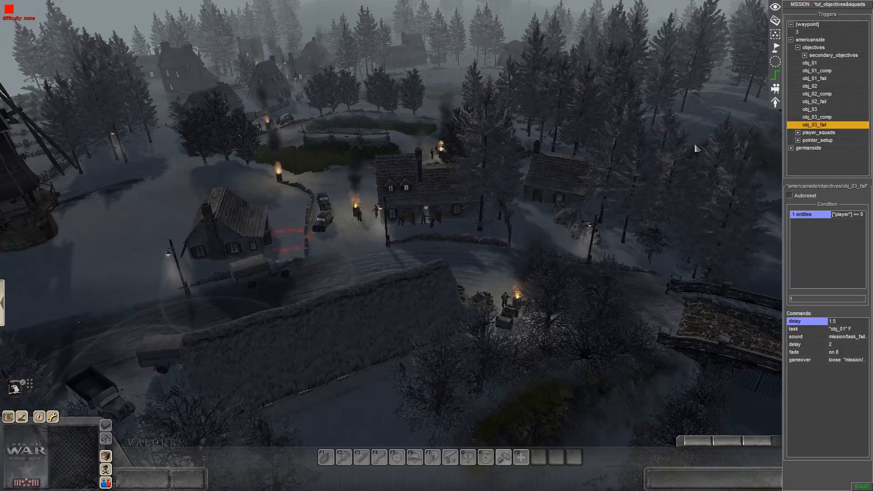
Step: Give the obj_03 trigger an event condition that uses a new helper event named obj_03_usa_start
{"action": "left_click", "coordinate": [807, 109]}
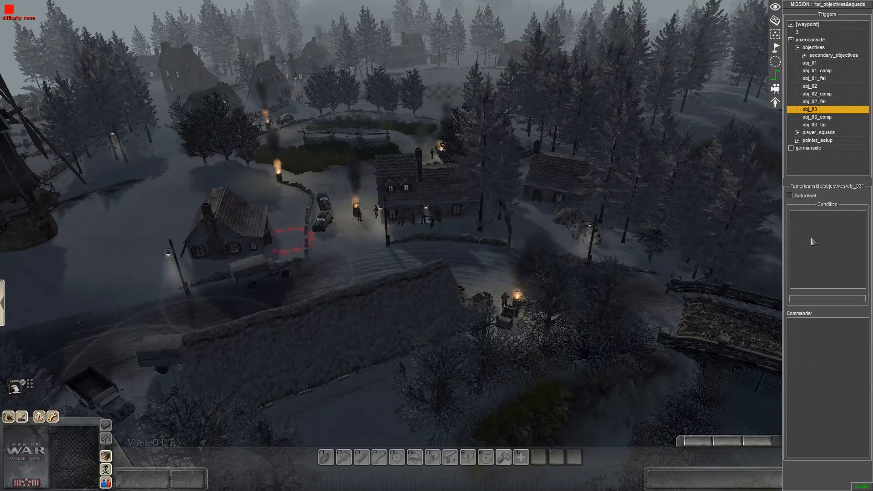
{"action": "left_click", "coordinate": [818, 117]}
{"action": "left_click", "coordinate": [820, 125]}
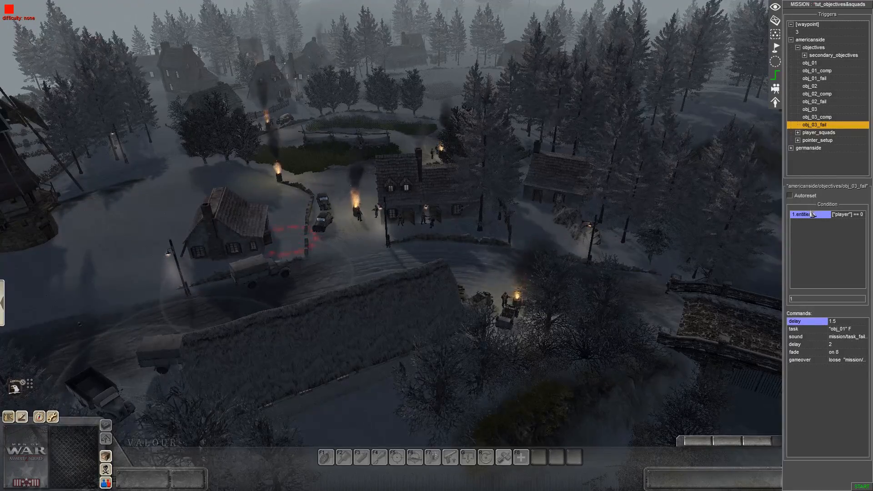
{"action": "left_click", "coordinate": [825, 117]}
{"action": "left_click", "coordinate": [810, 109]}
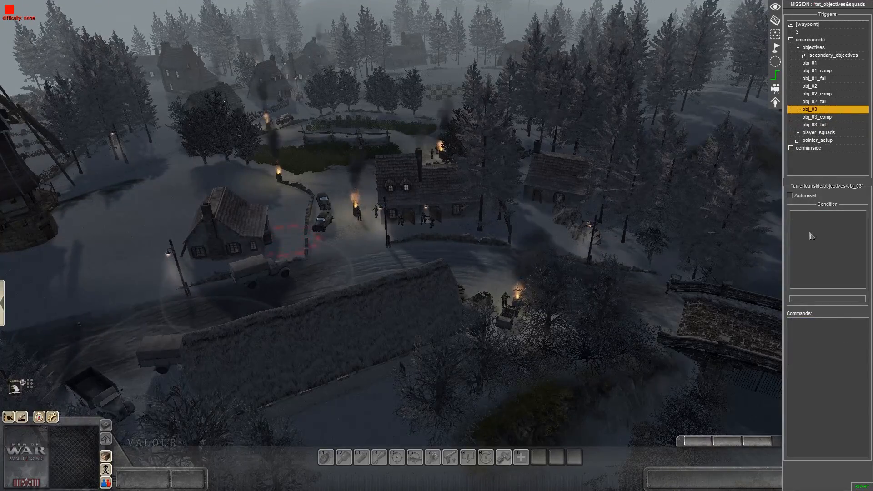
{"action": "right_click", "coordinate": [817, 230]}
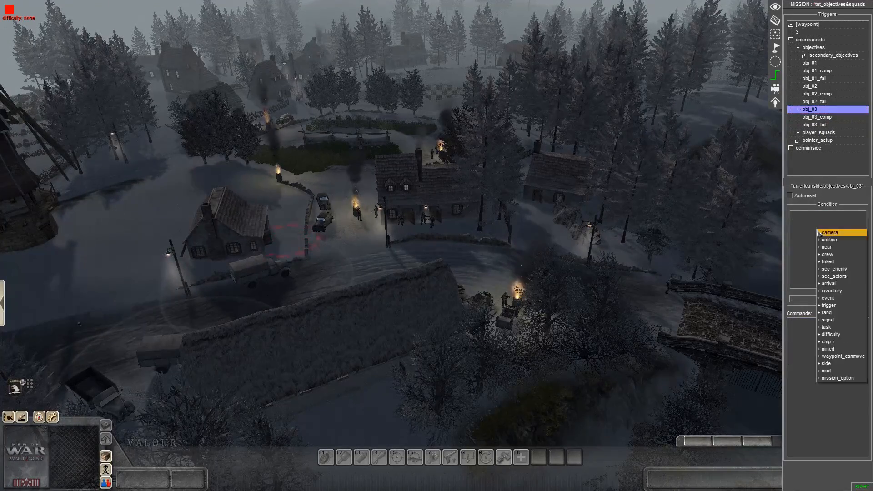
{"action": "left_click", "coordinate": [829, 298]}
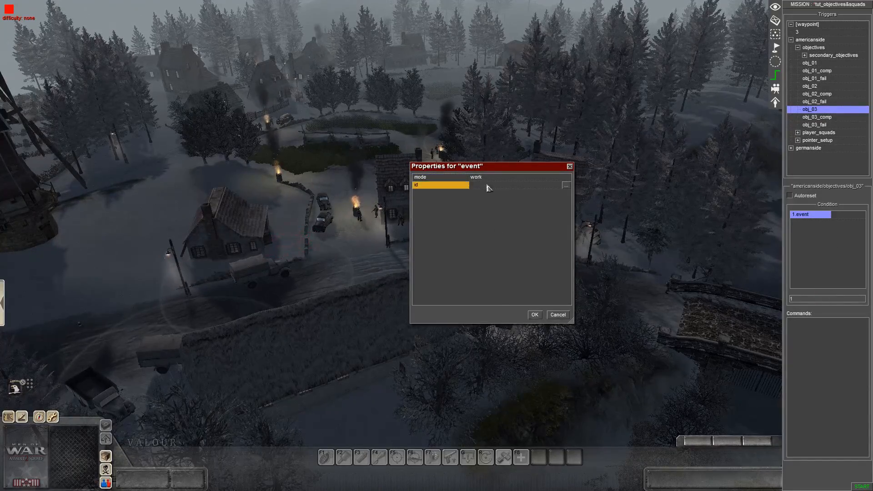
{"action": "double_click", "coordinate": [486, 185]}
{"action": "right_click", "coordinate": [460, 214]}
{"action": "left_click", "coordinate": [462, 218]}
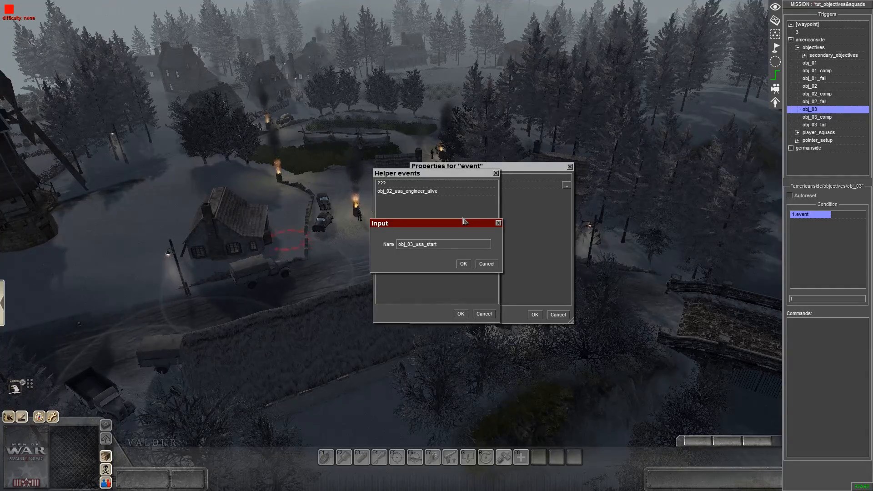
{"action": "key", "text": "Return"}
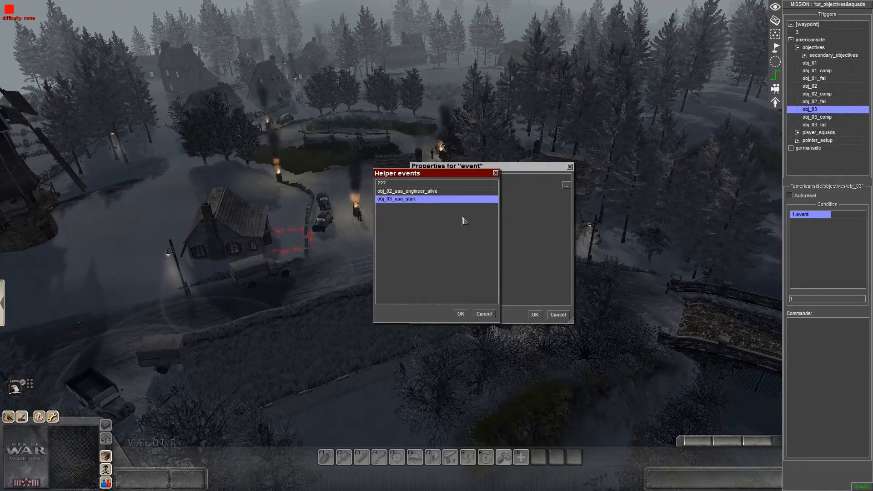
{"action": "left_click", "coordinate": [461, 314]}
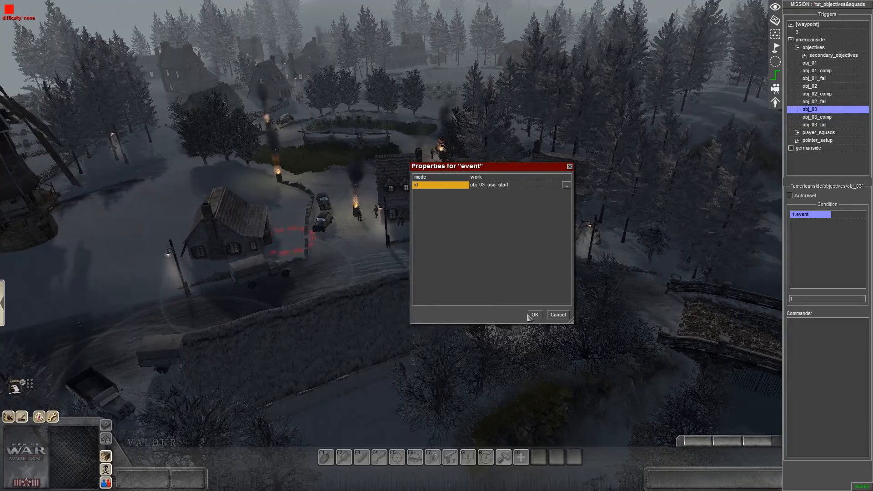
{"action": "left_click", "coordinate": [535, 315]}
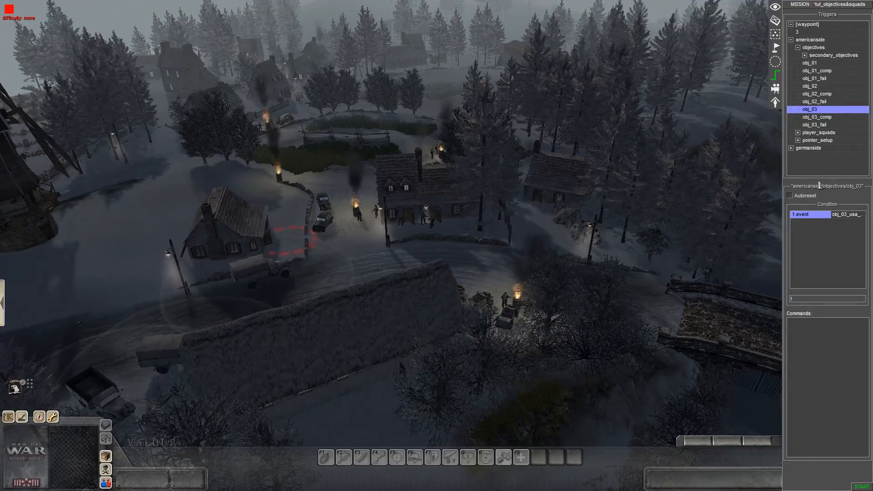
Step: Add an event command to the obj_01_comp trigger that sets obj_03_usa_start
{"action": "left_click", "coordinate": [821, 71]}
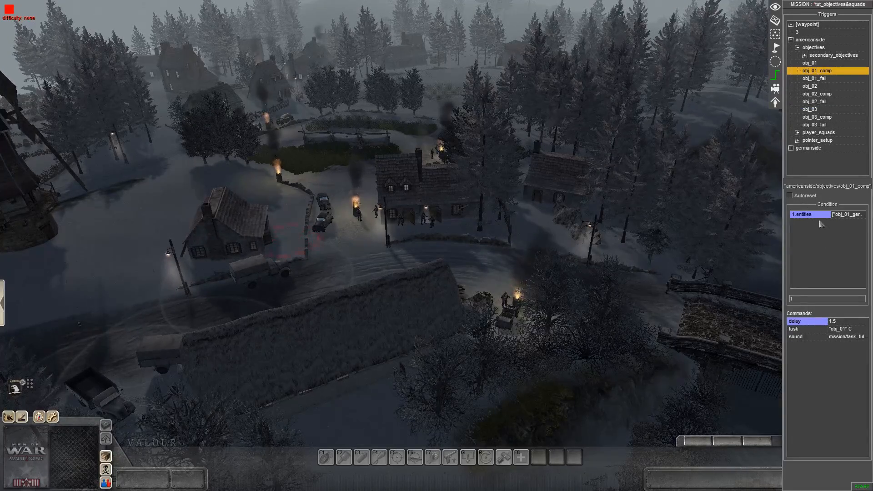
{"action": "double_click", "coordinate": [811, 369]}
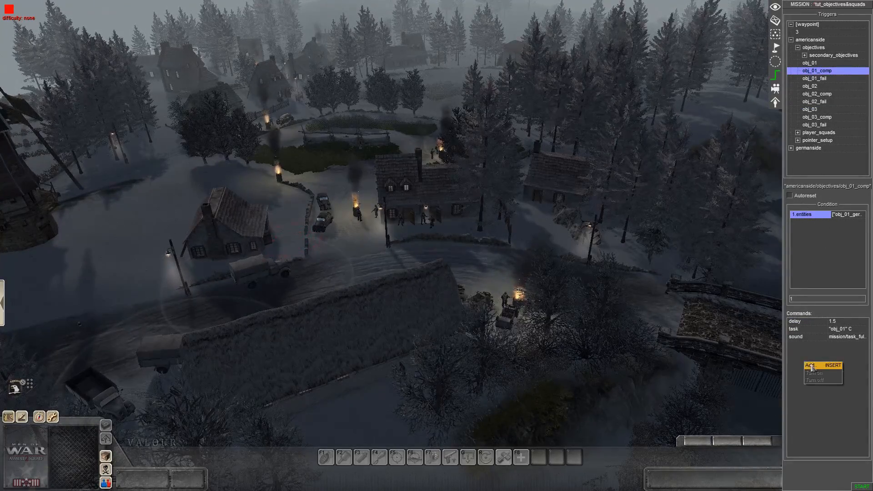
{"action": "double_click", "coordinate": [410, 276]}
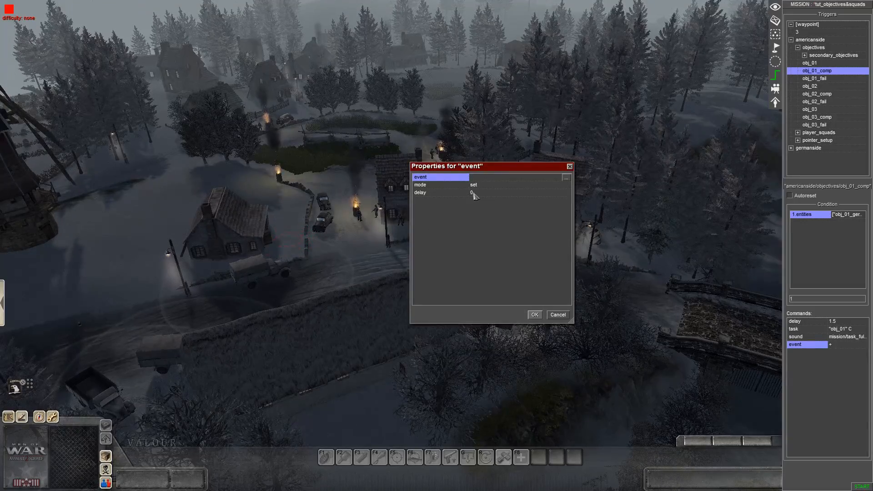
{"action": "left_click", "coordinate": [481, 178]}
{"action": "left_click", "coordinate": [430, 200]}
{"action": "left_click", "coordinate": [460, 314]}
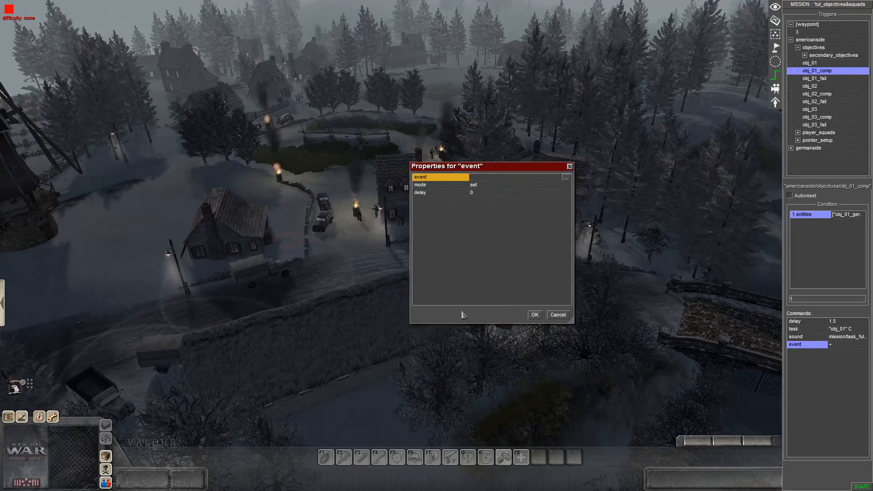
{"action": "left_click", "coordinate": [486, 193]}
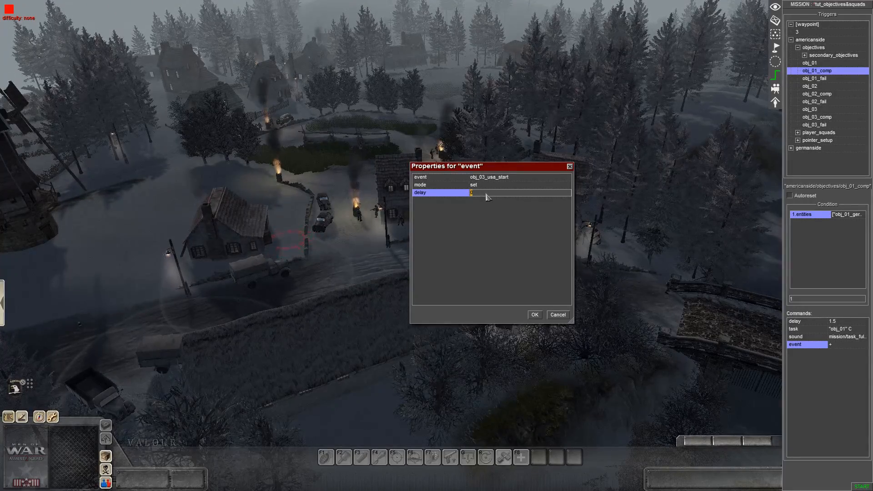
{"action": "key", "text": "Return"}
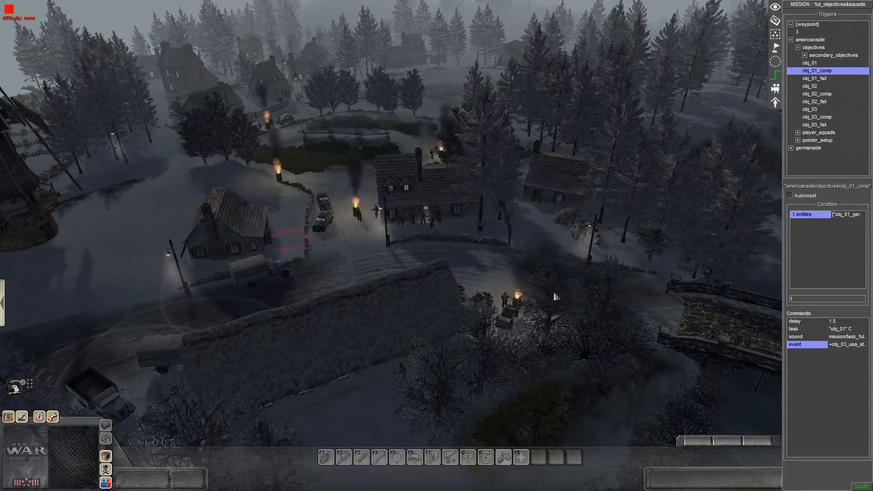
Step: Add a scene task command with the show state to the obj_03 trigger, leaving its name empty
{"action": "middle_click_drag", "start_coordinate": [621, 317], "coordinate": [409, 291]}
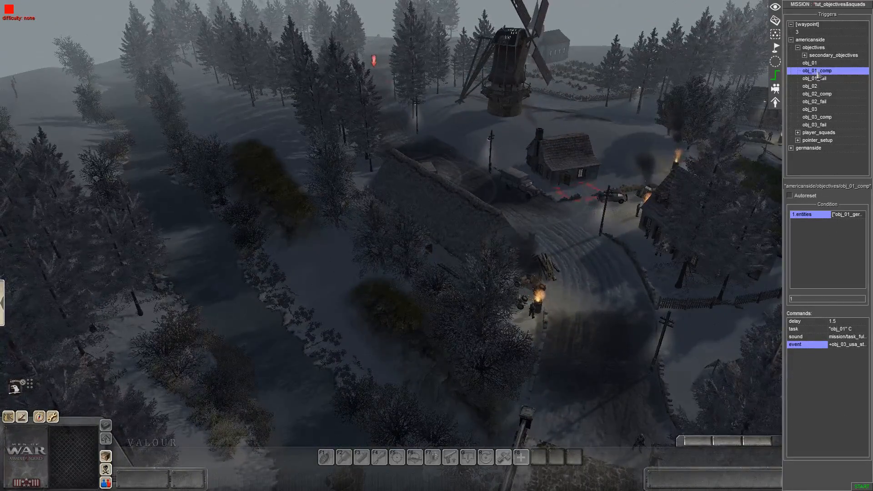
{"action": "left_click", "coordinate": [815, 110]}
{"action": "right_click", "coordinate": [809, 341]}
{"action": "left_click", "coordinate": [816, 344]}
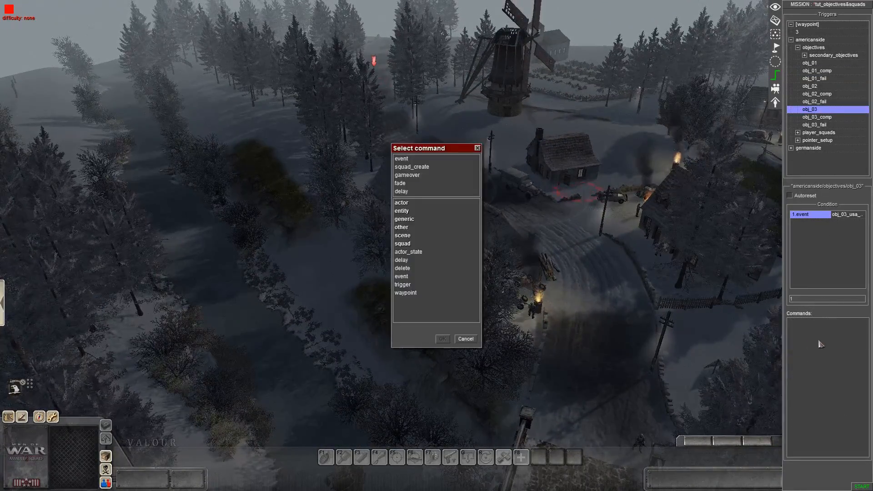
{"action": "left_click", "coordinate": [404, 235]}
{"action": "scroll", "coordinate": [407, 304], "scroll_direction": "down", "scroll_amount": 5}
{"action": "double_click", "coordinate": [401, 309]}
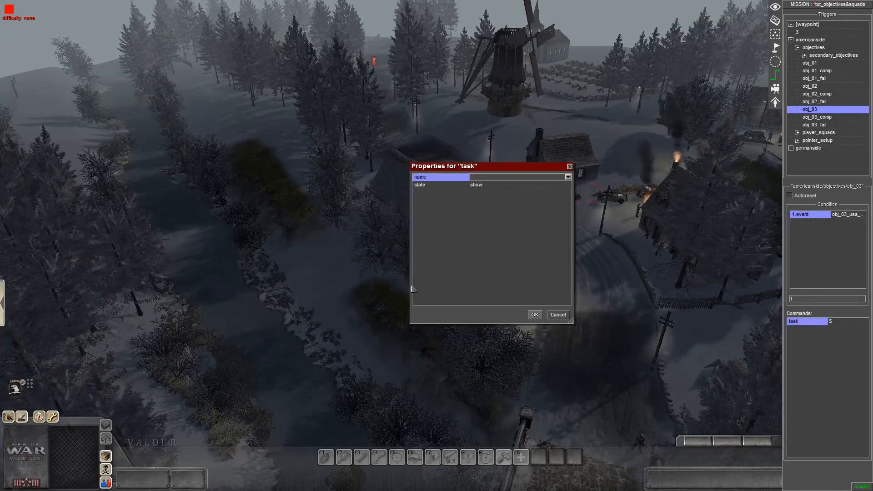
{"action": "left_click", "coordinate": [486, 177]}
{"action": "left_click", "coordinate": [483, 205]}
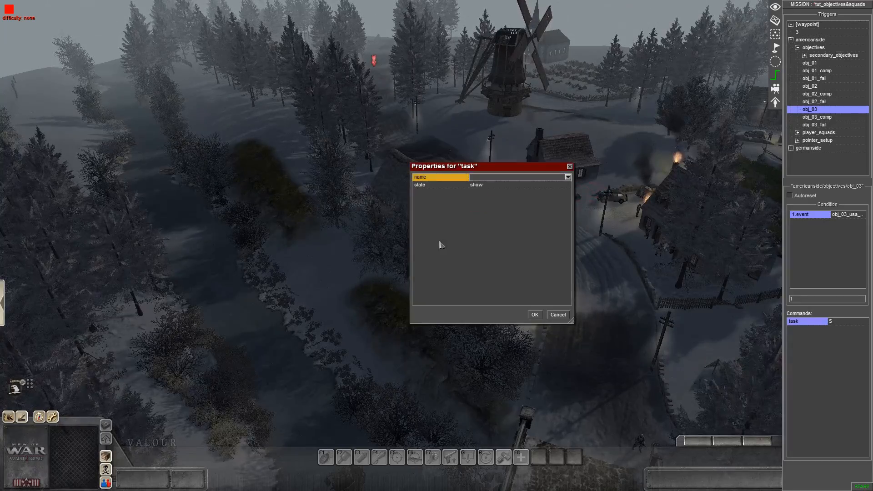
{"action": "left_click", "coordinate": [535, 314]}
Step: Add a new entry named obj_03 to the mission tasks
{"action": "key", "text": "alt+i"}
{"action": "double_click", "coordinate": [435, 210]}
{"action": "left_click", "coordinate": [360, 263]}
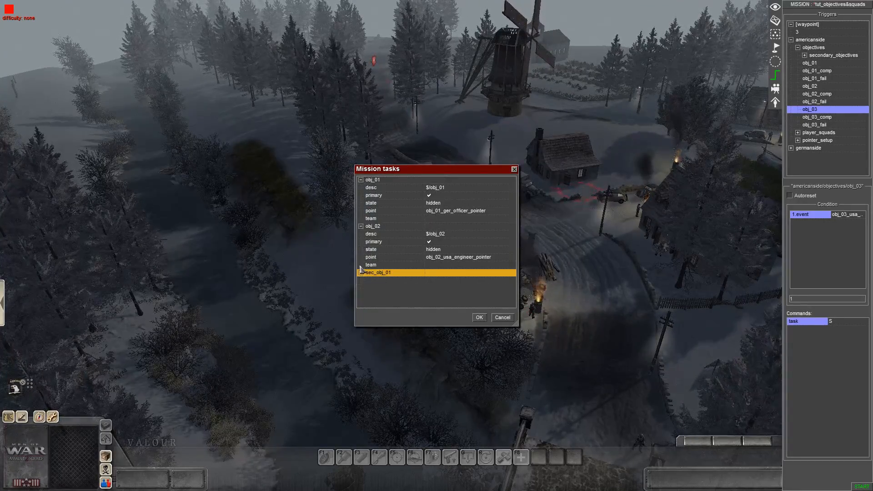
{"action": "left_click", "coordinate": [360, 226]}
{"action": "left_click", "coordinate": [360, 180]}
{"action": "right_click", "coordinate": [397, 229]}
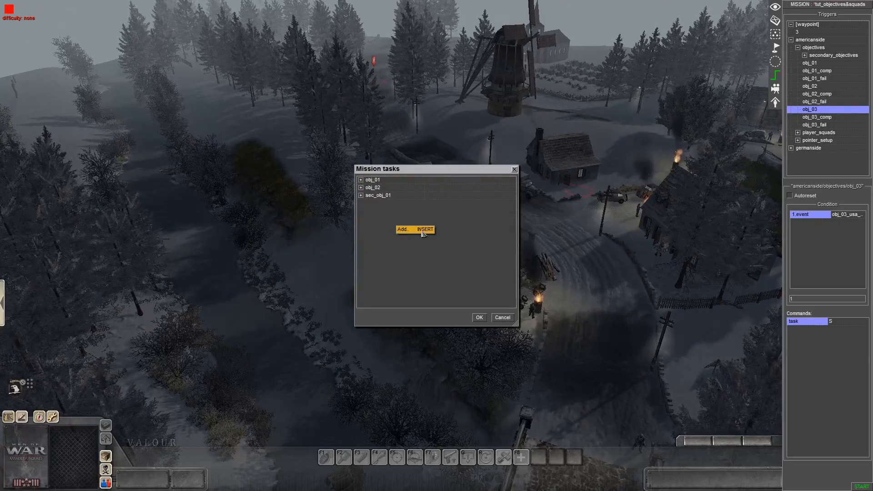
{"action": "left_click", "coordinate": [420, 232]}
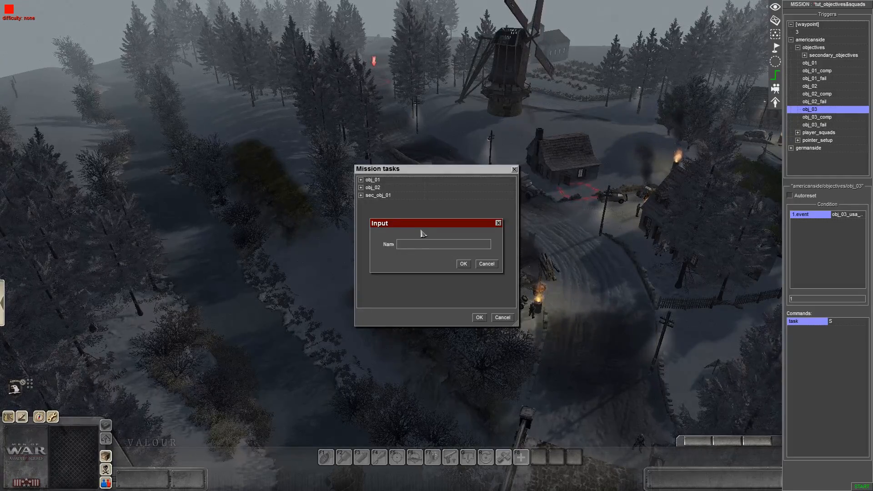
{"action": "type", "text": "obj_03_"}
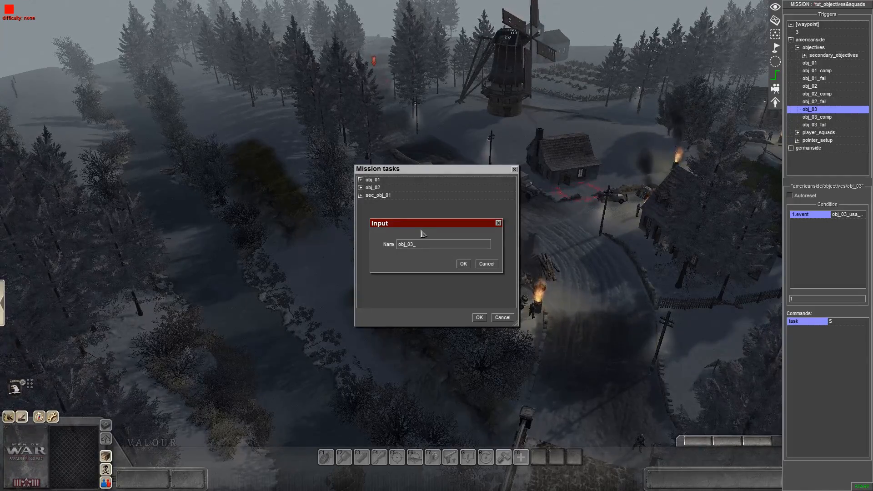
{"action": "key", "text": "Return"}
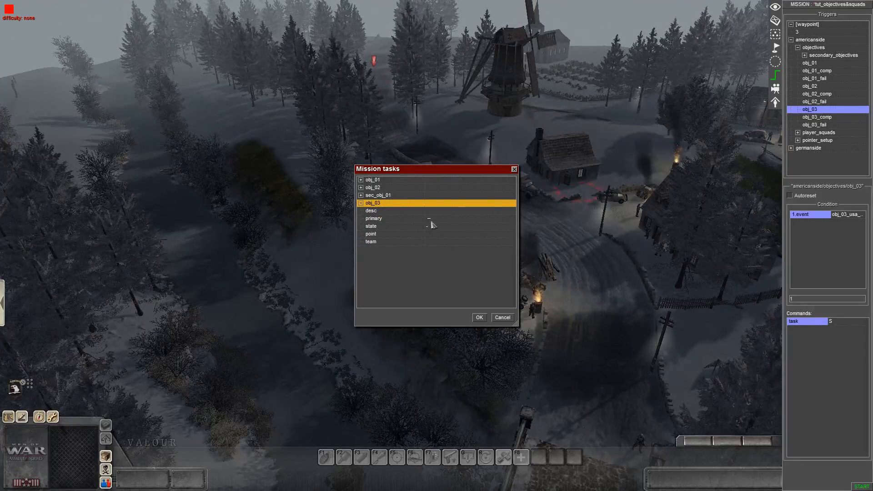
Step: Make the obj_03 task primary with the hidden state and set its point to obj_03_usa_comp_mis_pointer
{"action": "left_click", "coordinate": [432, 220]}
{"action": "left_click", "coordinate": [432, 226]}
{"action": "left_click", "coordinate": [433, 238]}
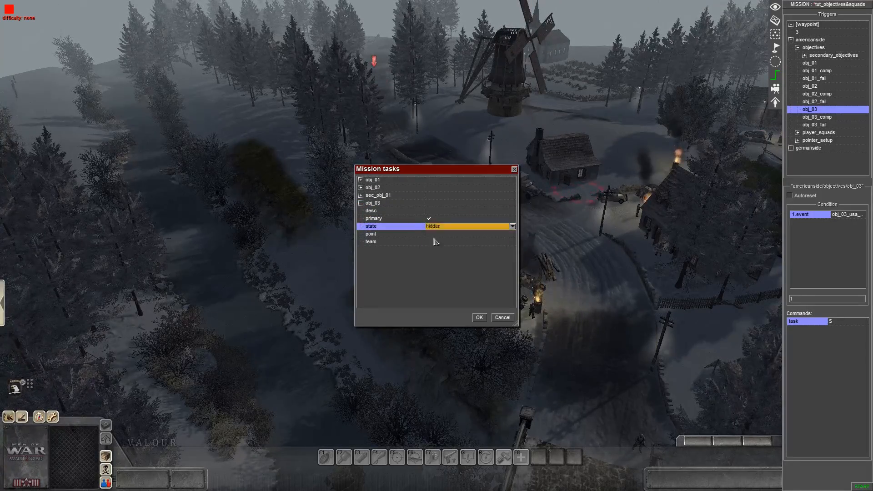
{"action": "left_click", "coordinate": [434, 235]}
{"action": "key", "text": "ctrl+v"}
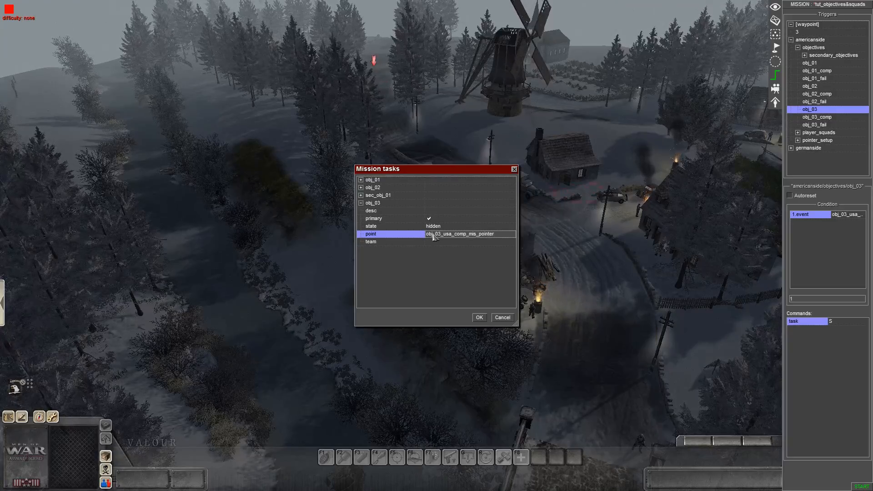
Step: Create a text entry obj_03 reading "Move to LZ!" as the obj_03 task's description and save the mission properties
{"action": "left_click", "coordinate": [436, 214]}
{"action": "left_click", "coordinate": [436, 214]}
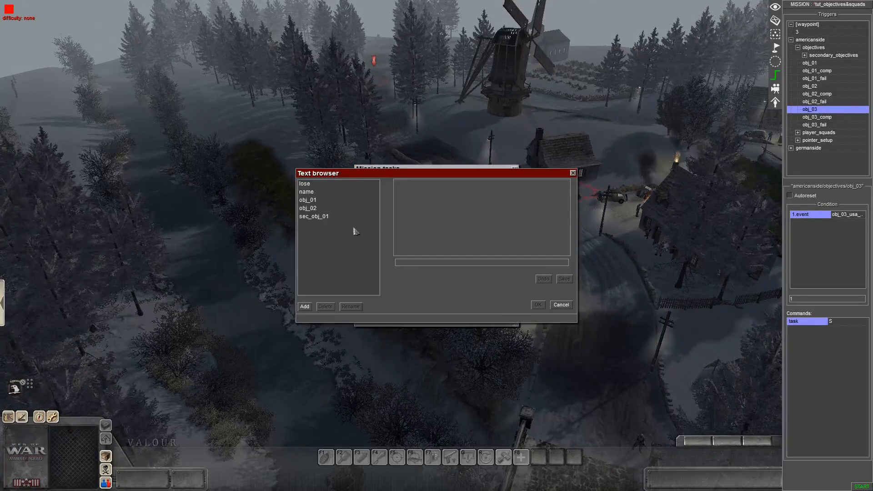
{"action": "left_click", "coordinate": [305, 306]}
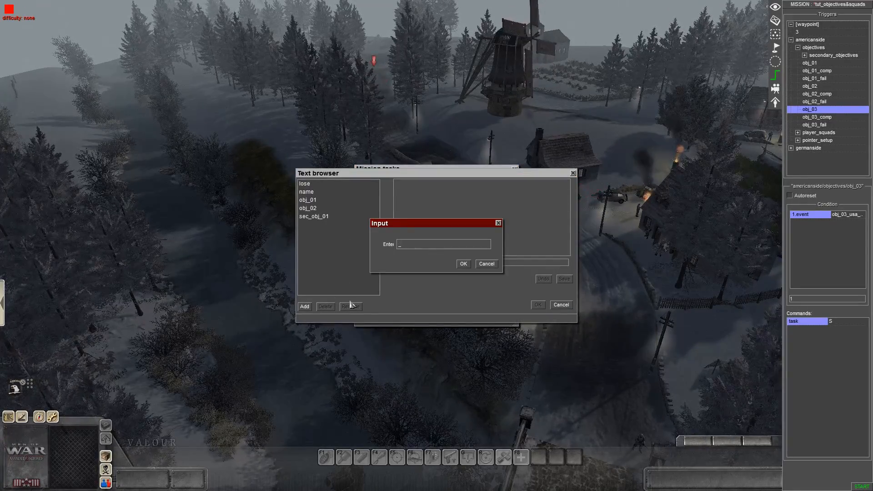
{"action": "key", "text": "Return"}
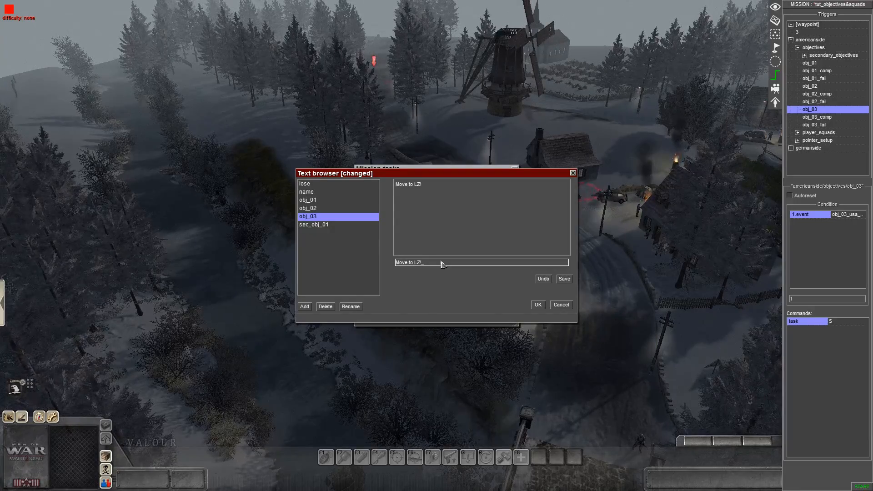
{"action": "key", "text": "Return"}
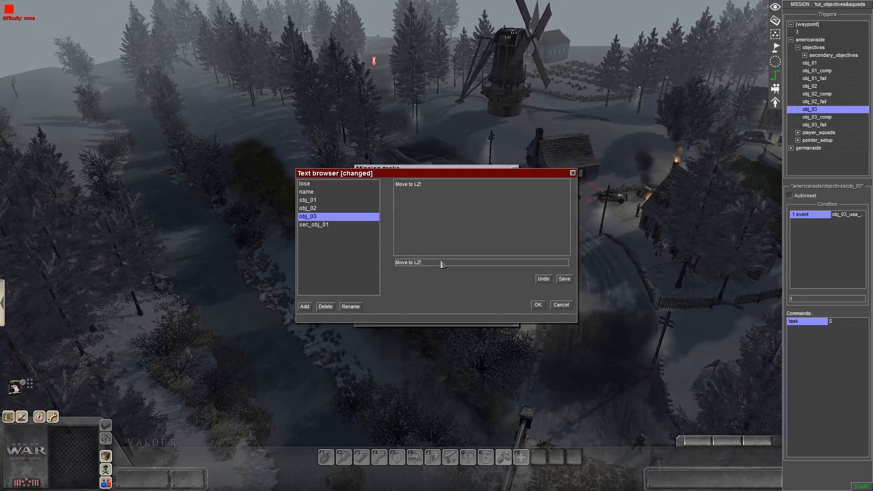
{"action": "key", "text": "Escape"}
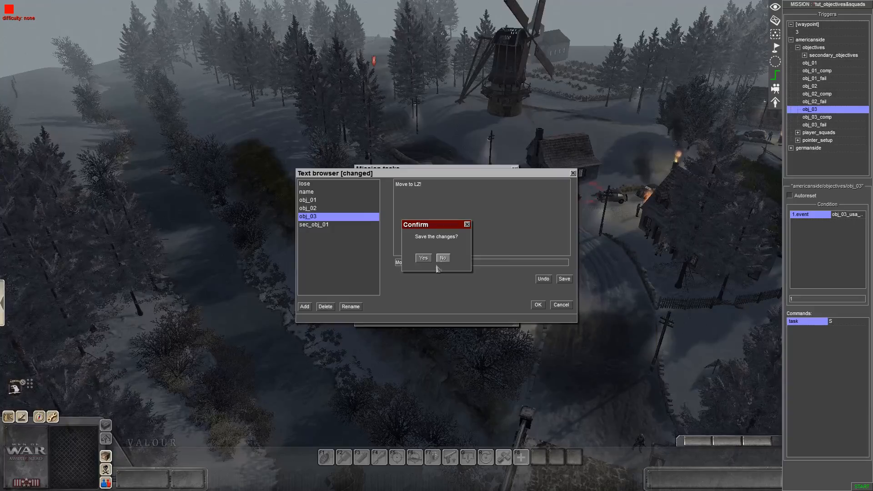
{"action": "left_click", "coordinate": [423, 258]}
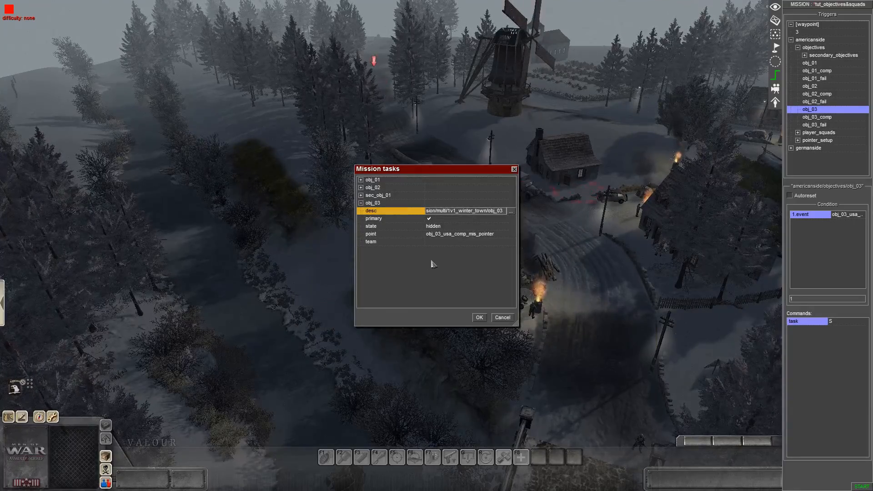
{"action": "left_click", "coordinate": [479, 317]}
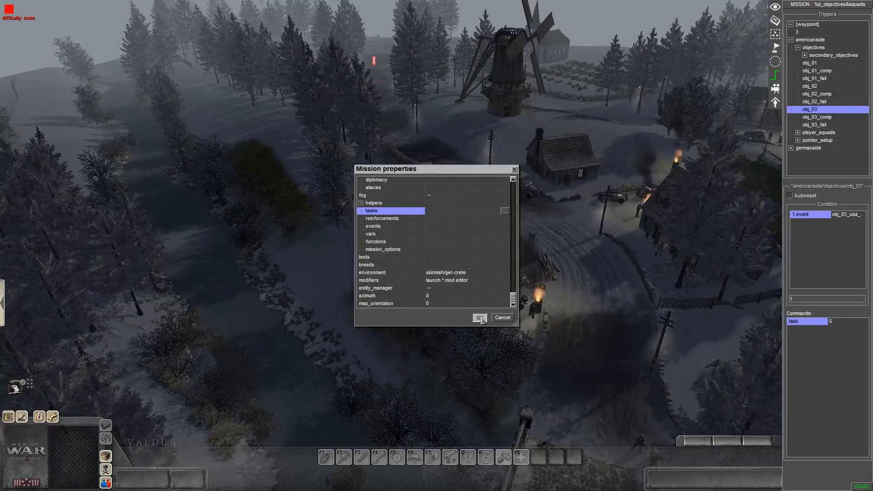
{"action": "left_click", "coordinate": [479, 317]}
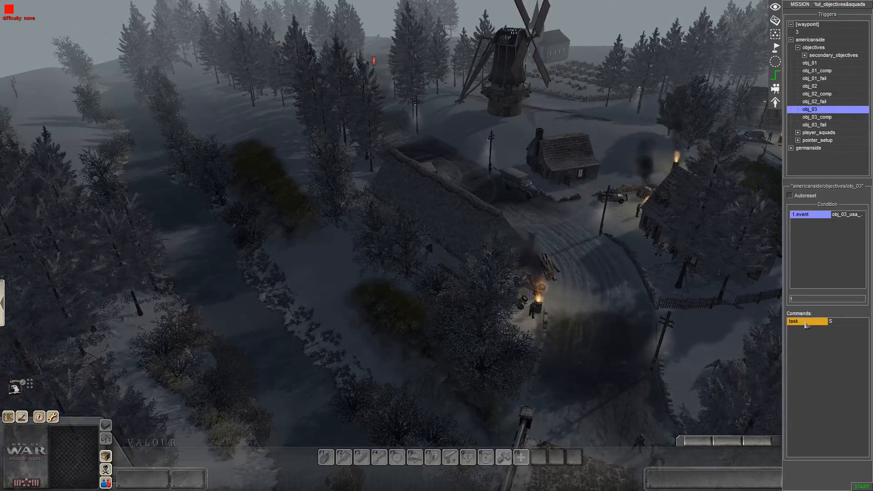
Step: Set the name of the obj_03 trigger's task command to obj_03
{"action": "double_click", "coordinate": [805, 324]}
{"action": "left_click", "coordinate": [493, 179]}
{"action": "left_click", "coordinate": [496, 214]}
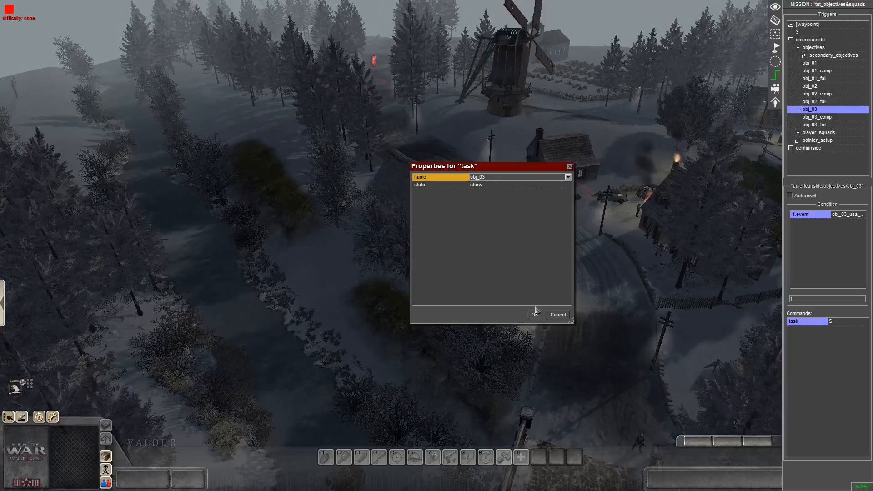
{"action": "left_click", "coordinate": [536, 313]}
Step: Add a 1.5 delay command to the obj_03 trigger and place it before the task command
{"action": "right_click", "coordinate": [822, 341]}
{"action": "left_click", "coordinate": [825, 345]}
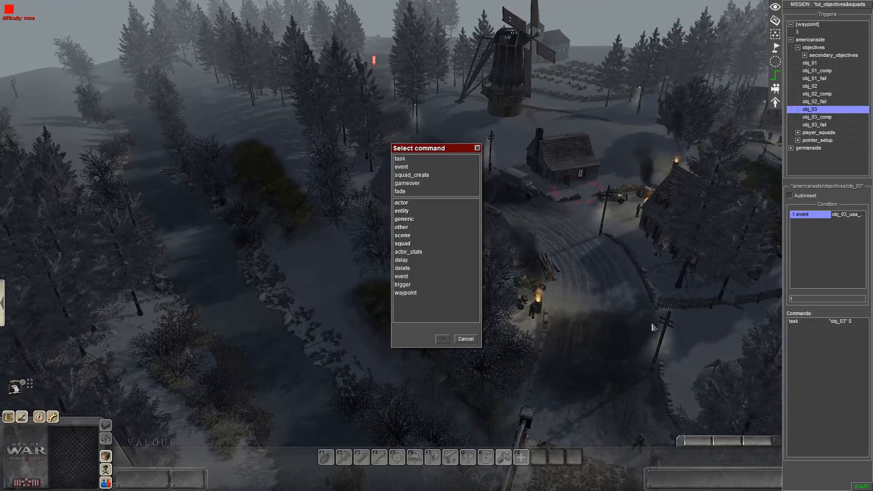
{"action": "double_click", "coordinate": [407, 260]}
{"action": "type", "text": "1.5"}
{"action": "key", "text": "Return"}
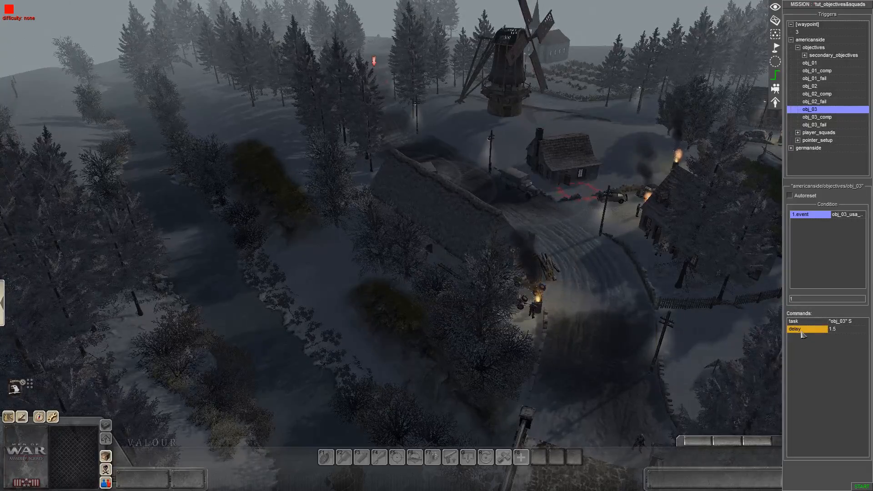
{"action": "key", "text": "ctrl+Up"}
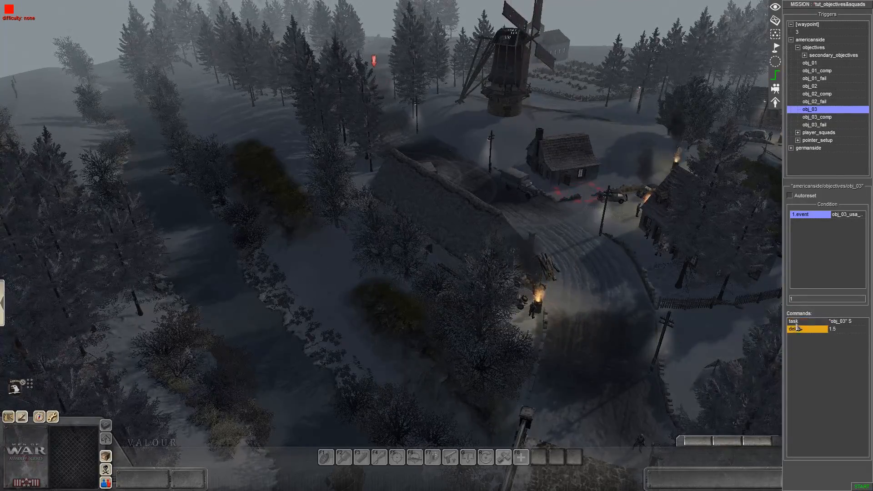
Step: Add a scene sound command to the obj_03 trigger that plays the task_new mission sound
{"action": "double_click", "coordinate": [807, 347]}
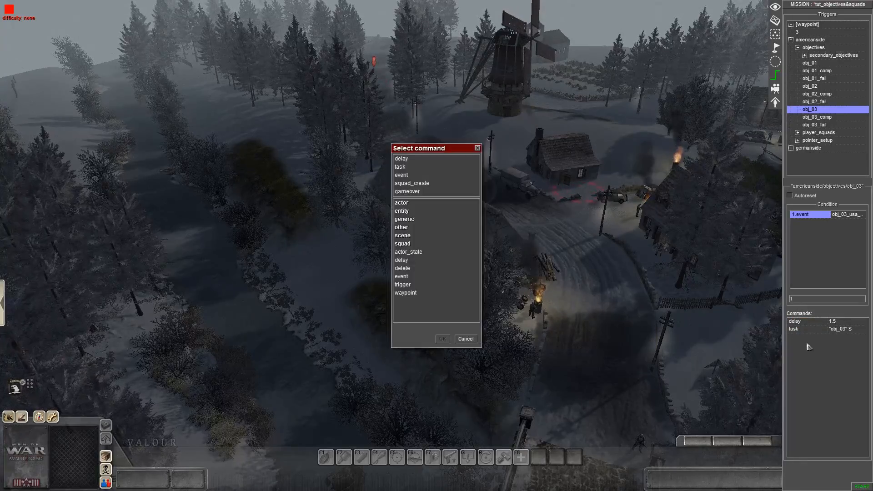
{"action": "double_click", "coordinate": [403, 235]}
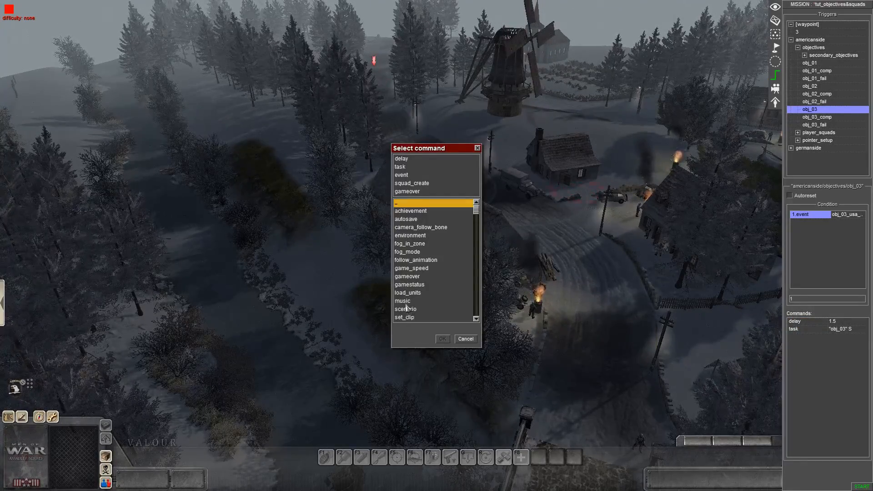
{"action": "scroll", "coordinate": [406, 305], "scroll_direction": "down", "scroll_amount": 3}
{"action": "double_click", "coordinate": [403, 293]}
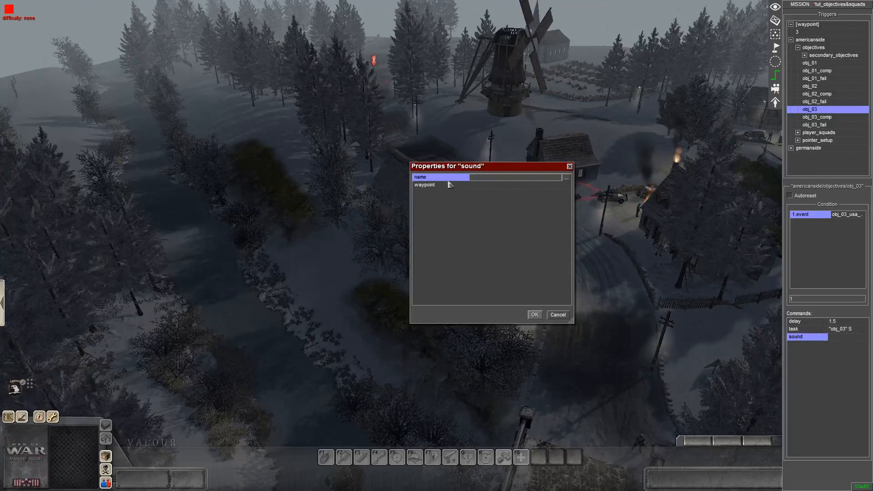
{"action": "double_click", "coordinate": [485, 181]}
{"action": "double_click", "coordinate": [404, 258]}
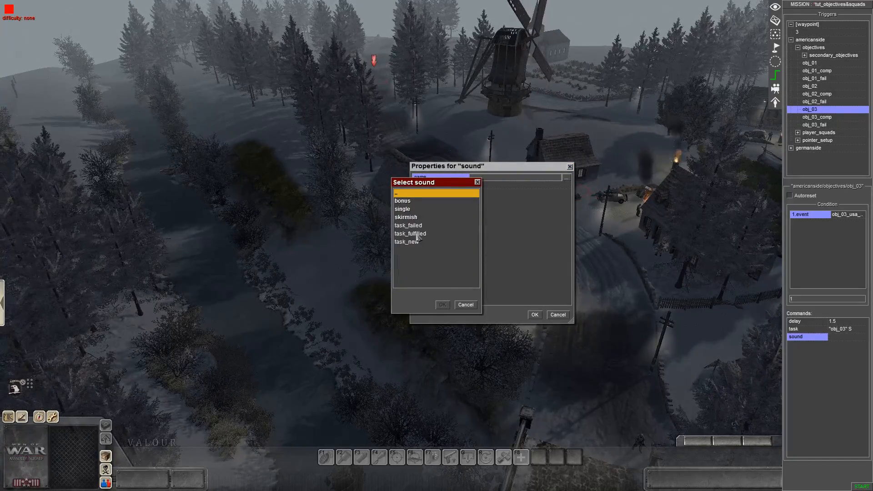
{"action": "double_click", "coordinate": [407, 241]}
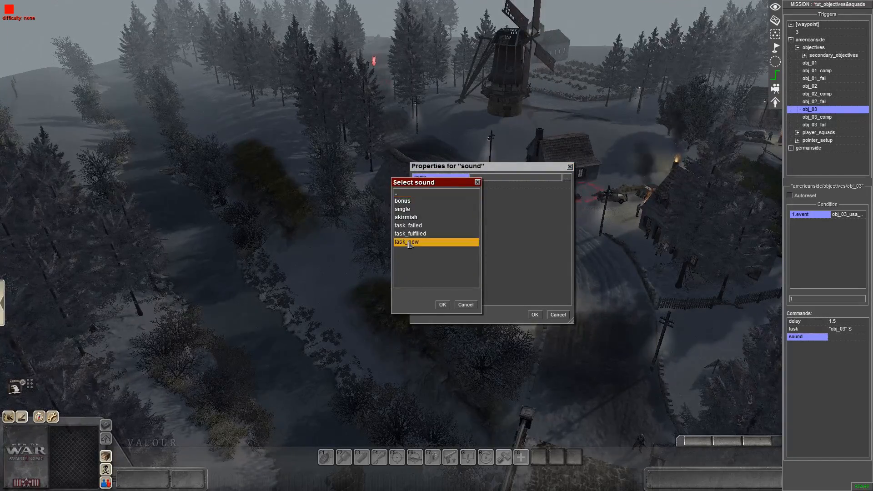
{"action": "left_click", "coordinate": [534, 315]}
Step: Replace the entities condition of the obj_03_comp trigger with a near condition
{"action": "left_click", "coordinate": [832, 118]}
{"action": "left_click", "coordinate": [812, 216]}
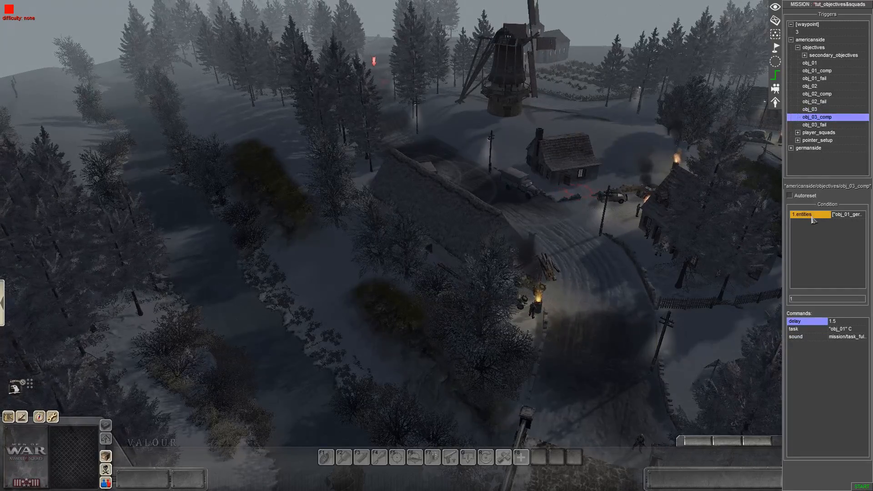
{"action": "key", "text": "Delete"}
{"action": "key", "text": "Return"}
{"action": "right_click", "coordinate": [814, 218]}
{"action": "left_click", "coordinate": [821, 233]}
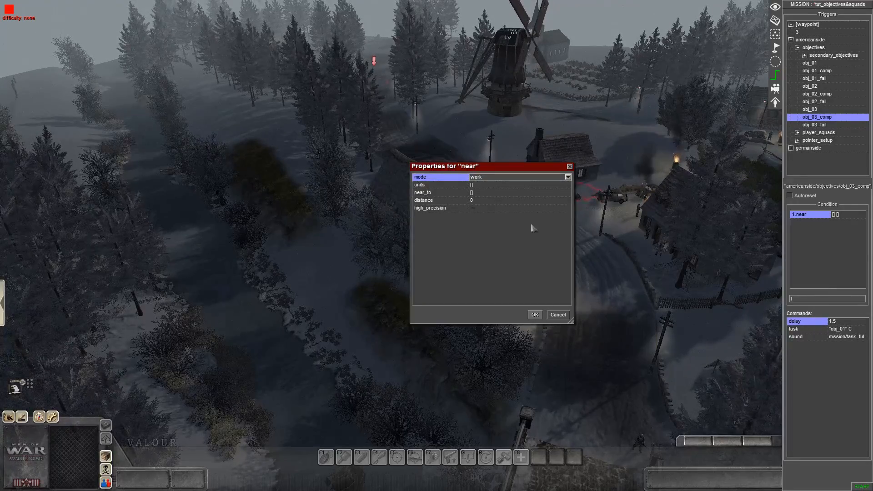
Step: Set the near condition's units selector to the player tag
{"action": "double_click", "coordinate": [481, 193]}
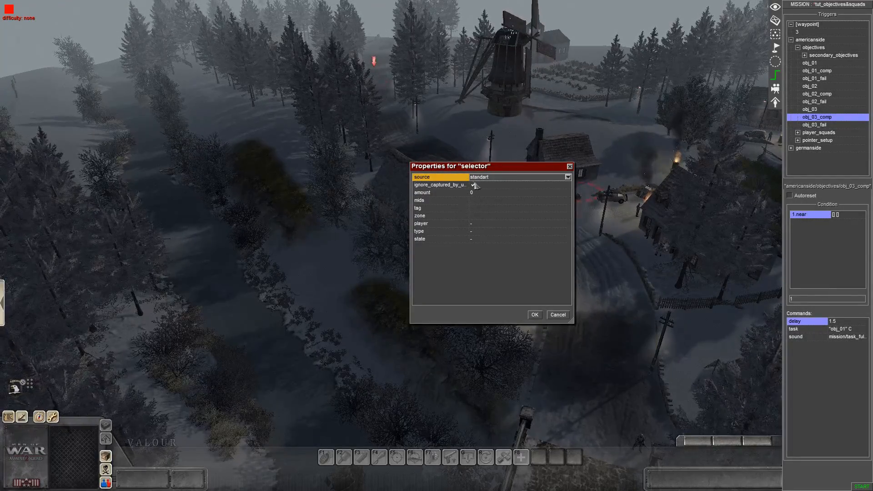
{"action": "left_click", "coordinate": [535, 315]}
{"action": "double_click", "coordinate": [430, 186]}
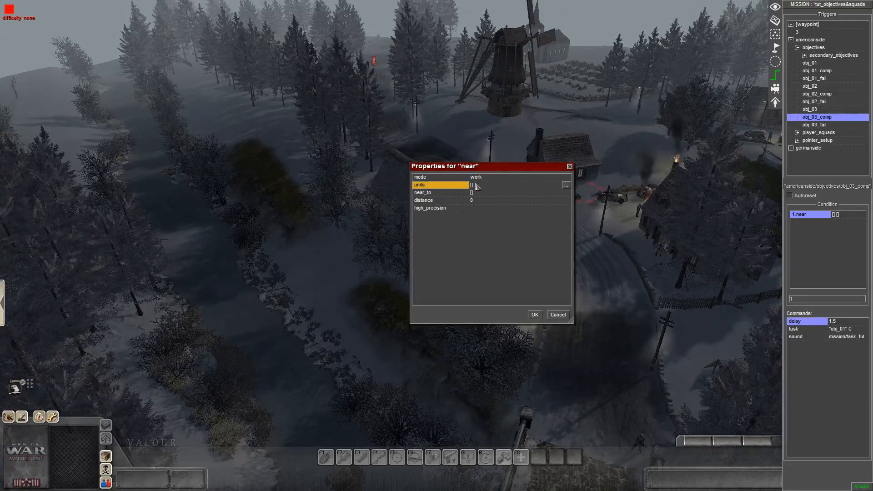
{"action": "left_click", "coordinate": [478, 209]}
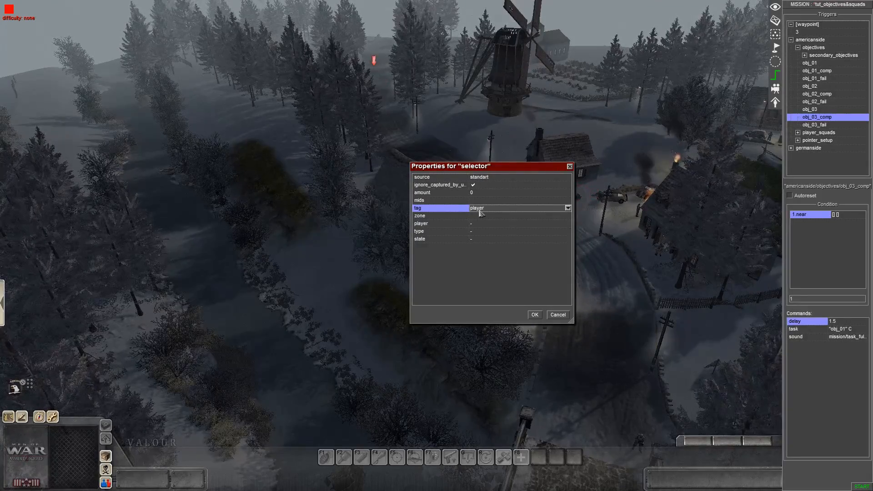
{"action": "key", "text": "Return"}
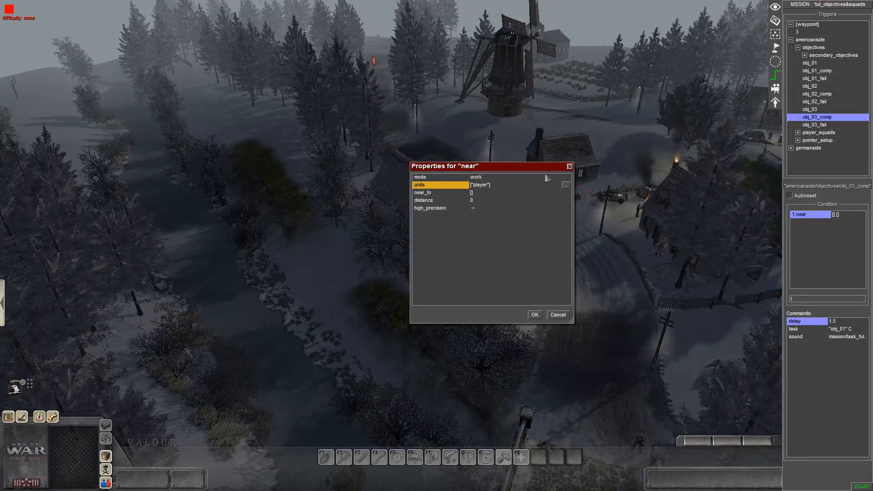
{"action": "double_click", "coordinate": [482, 187]}
{"action": "left_click", "coordinate": [474, 241]}
{"action": "left_click", "coordinate": [485, 244]}
{"action": "left_click", "coordinate": [534, 313]}
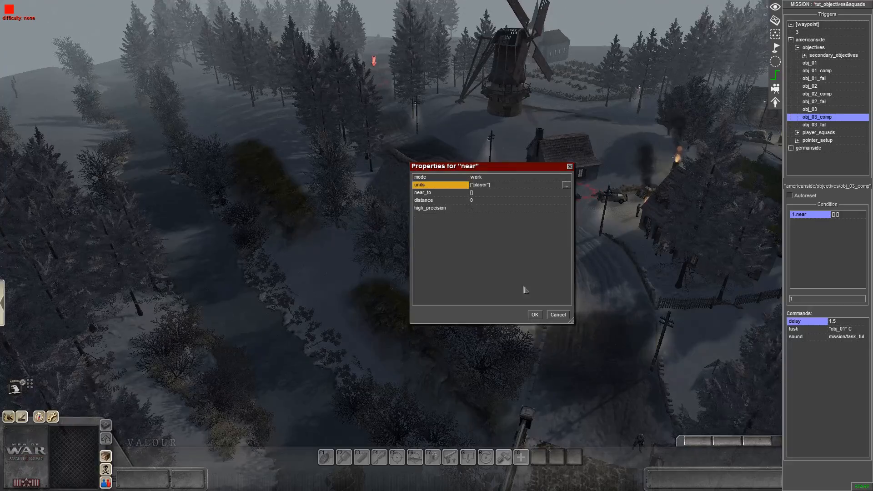
Step: Set the near condition's near_to selector to the obj_03_zone_comp zone and enable high_precision
{"action": "double_click", "coordinate": [486, 194]}
{"action": "left_click", "coordinate": [482, 215]}
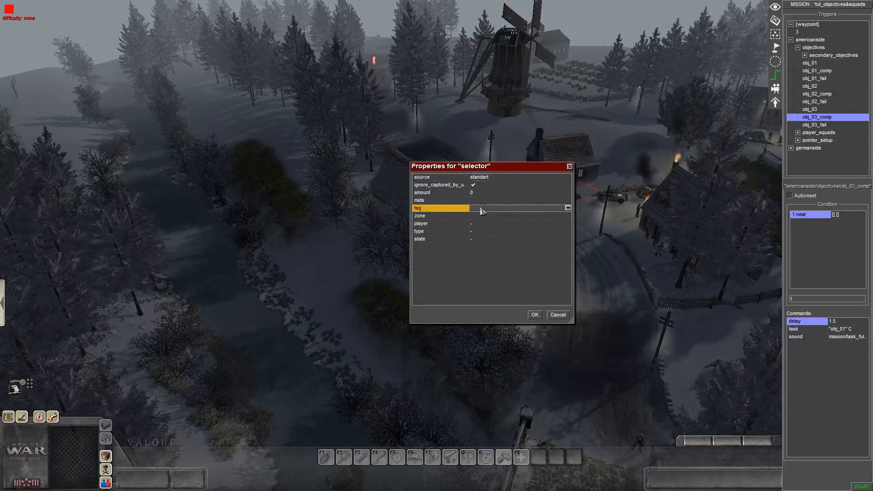
{"action": "left_click", "coordinate": [568, 215]}
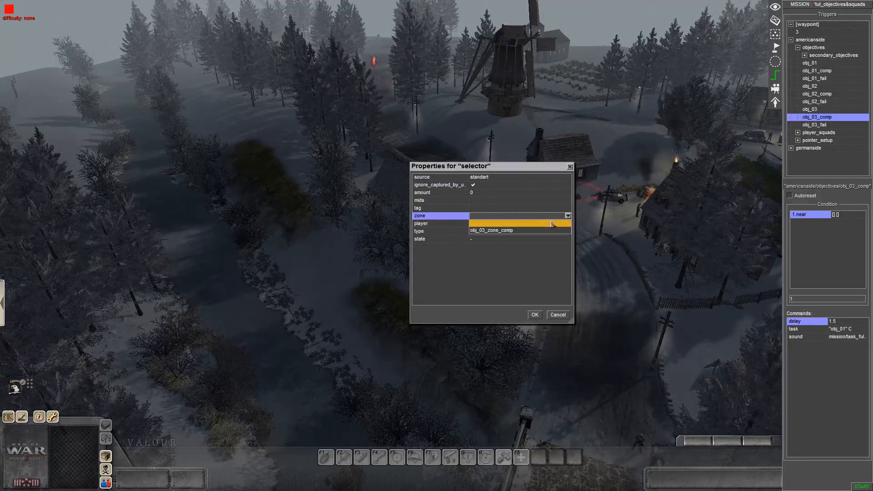
{"action": "left_click", "coordinate": [492, 231]}
{"action": "left_click", "coordinate": [535, 314]}
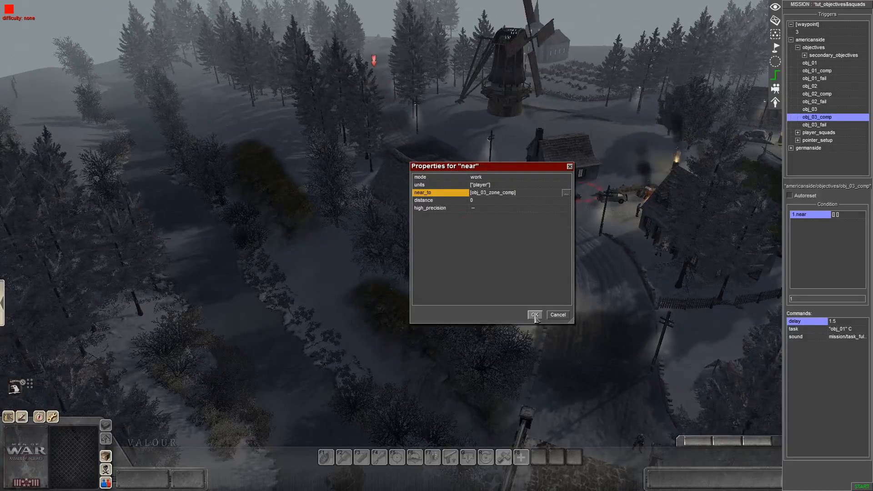
{"action": "left_click", "coordinate": [473, 201]}
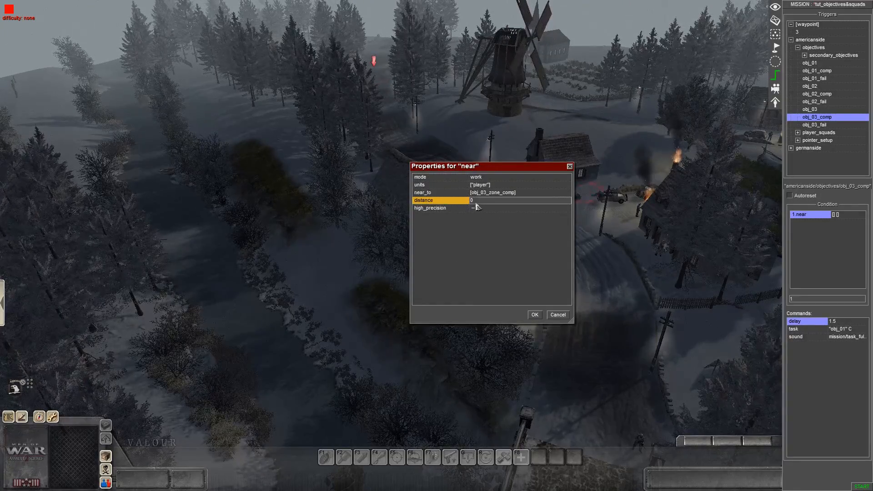
{"action": "left_click", "coordinate": [478, 208]}
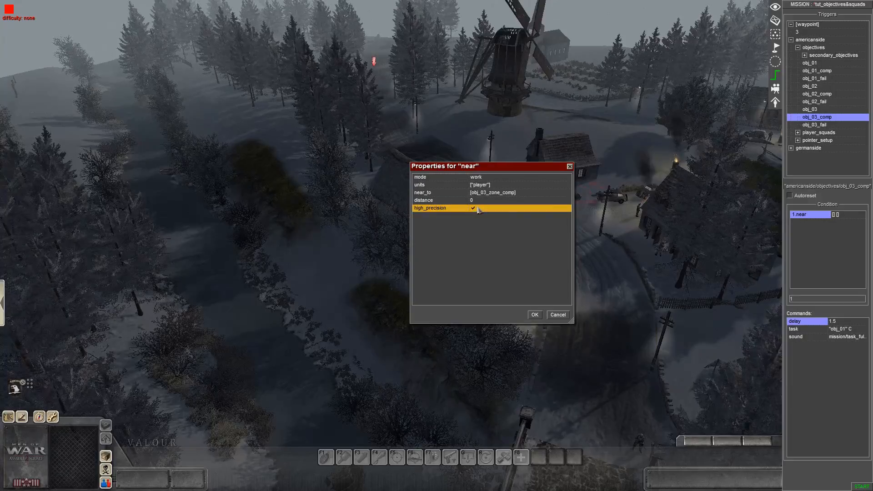
{"action": "left_click", "coordinate": [534, 314]}
Step: Change the task command of the obj_03_comp trigger to use the obj_03 task
{"action": "double_click", "coordinate": [814, 328]}
{"action": "left_click", "coordinate": [495, 179]}
{"action": "left_click", "coordinate": [488, 215]}
{"action": "left_click", "coordinate": [535, 315]}
Step: Add a delay command with a time of 3 after the sound command of the obj_03_comp trigger
{"action": "right_click", "coordinate": [808, 349]}
{"action": "left_click", "coordinate": [814, 353]}
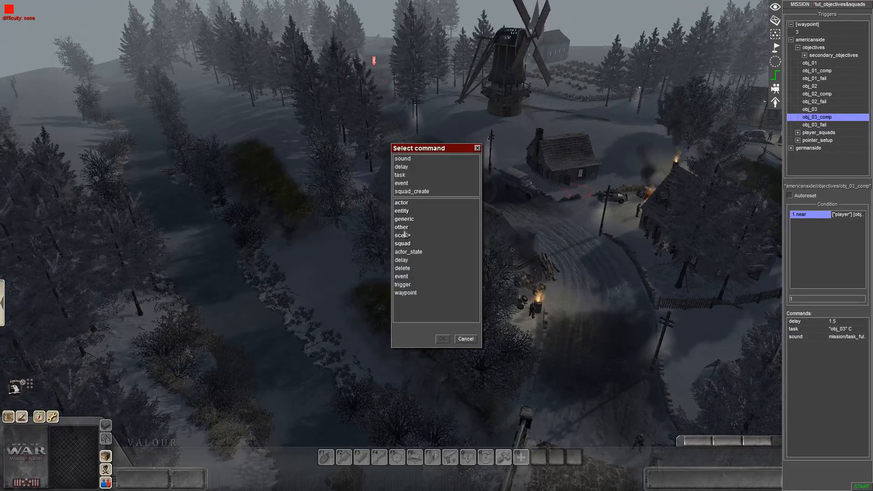
{"action": "double_click", "coordinate": [402, 260]}
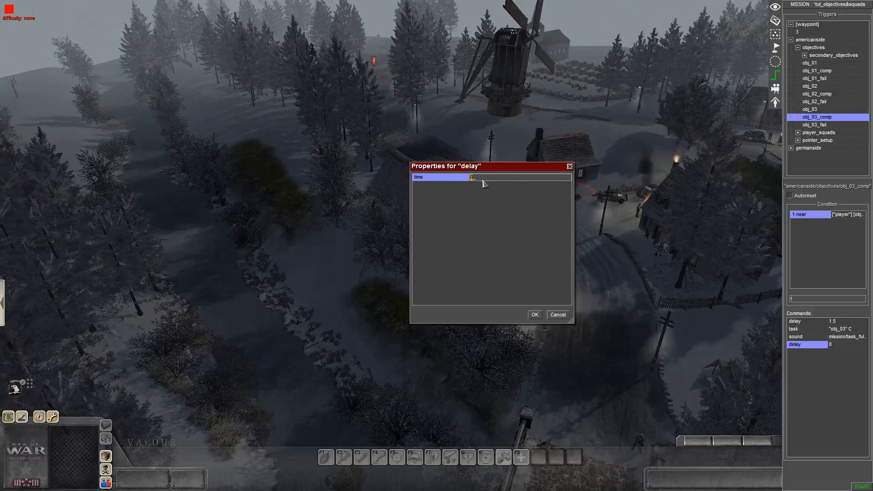
{"action": "type", "text": "3"}
{"action": "key", "text": "Return"}
Step: Add a black fade command to the obj_03_comp trigger, switched on with a time of 8
{"action": "right_click", "coordinate": [812, 366]}
{"action": "left_click", "coordinate": [820, 371]}
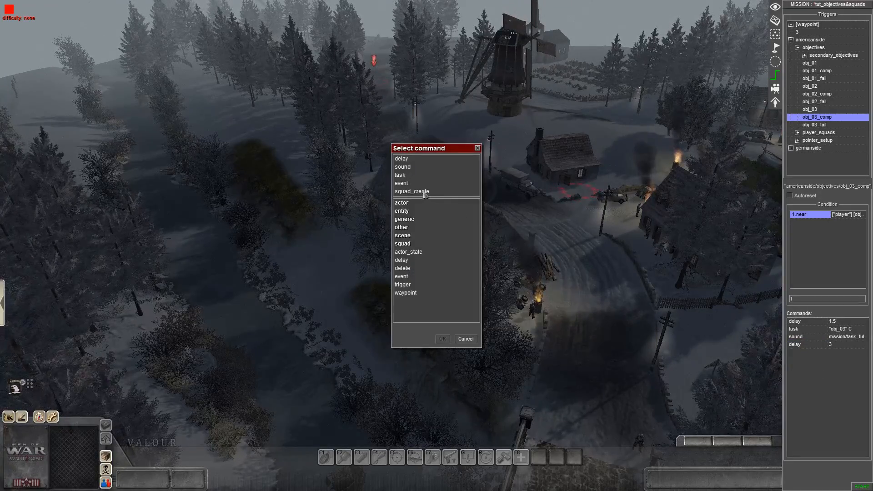
{"action": "left_click", "coordinate": [411, 227]}
{"action": "double_click", "coordinate": [402, 255]}
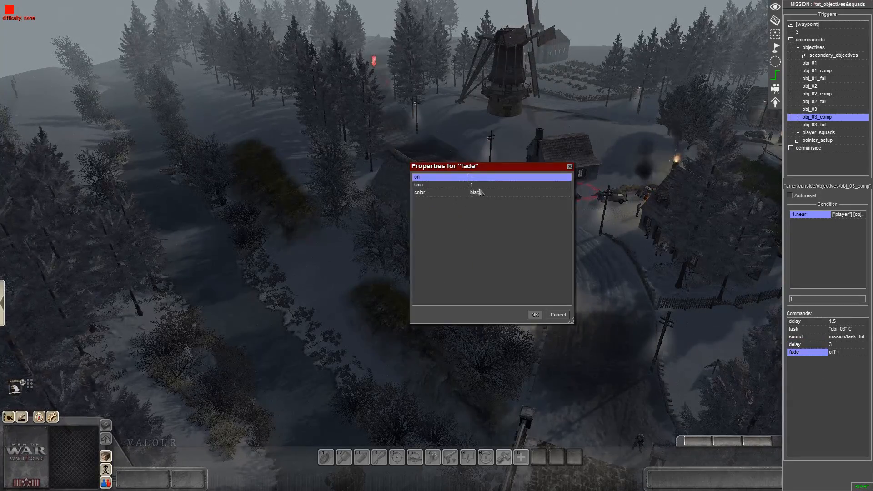
{"action": "left_click", "coordinate": [483, 179]}
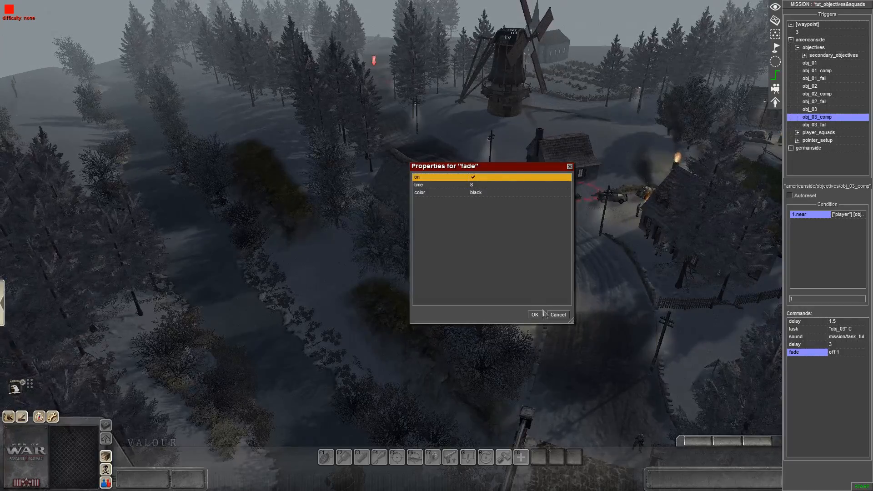
{"action": "left_click", "coordinate": [535, 316]}
Step: Add a gameover command with the win result to the end of the obj_03_comp trigger
{"action": "right_click", "coordinate": [808, 375]}
{"action": "left_click", "coordinate": [817, 380]}
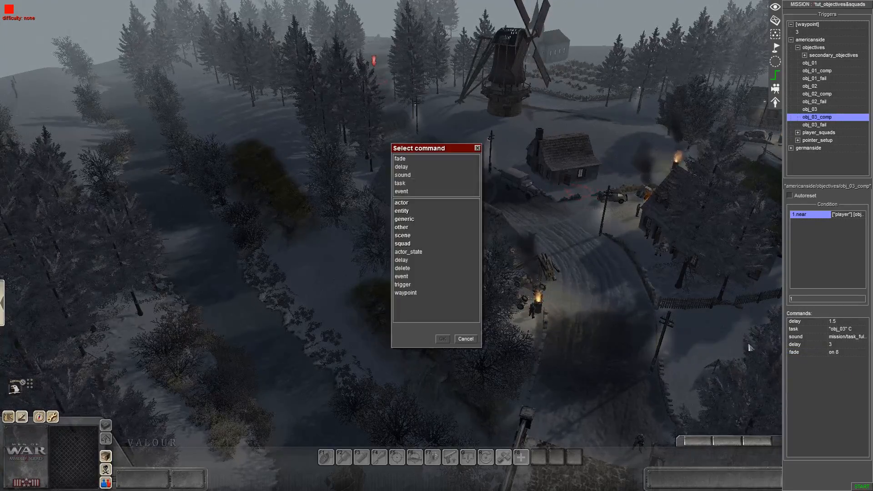
{"action": "left_click", "coordinate": [405, 235]}
{"action": "double_click", "coordinate": [409, 276]}
{"action": "left_click", "coordinate": [482, 177]}
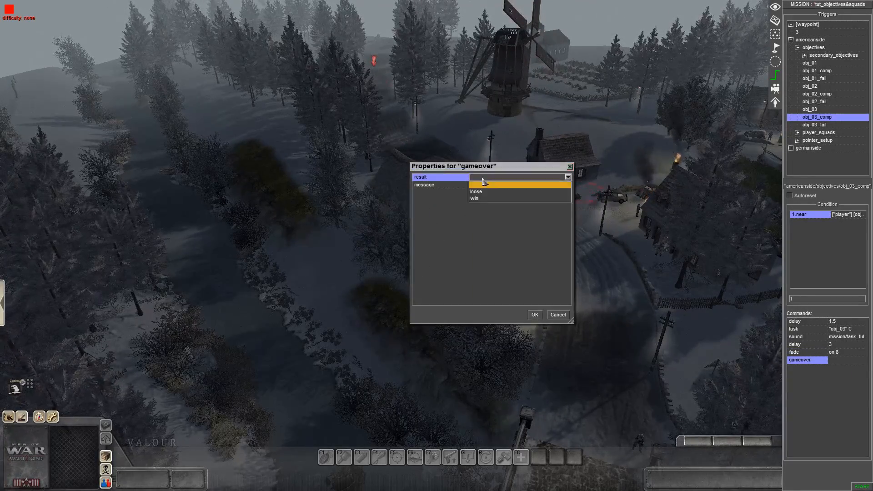
{"action": "left_click", "coordinate": [480, 188]}
Step: Create a mission text entry named win with a message starting with "Well" and assign it as the gameover message
{"action": "left_click", "coordinate": [480, 188]}
{"action": "left_click", "coordinate": [308, 305]}
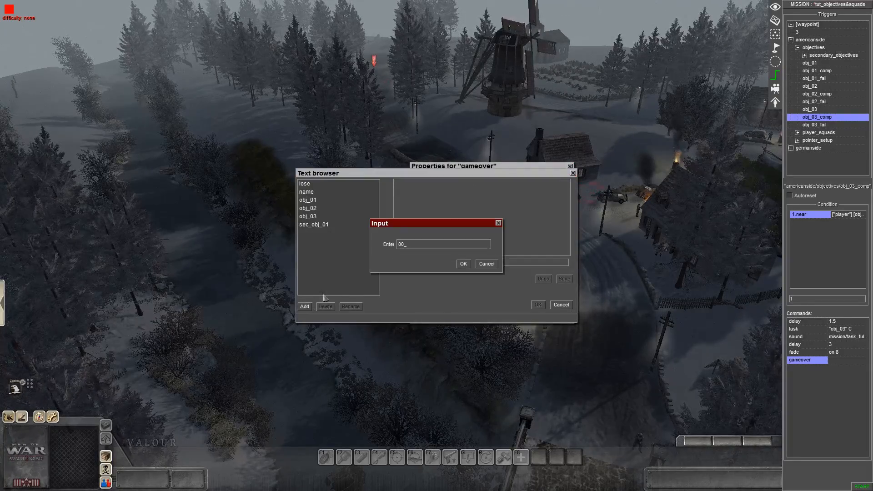
{"action": "type", "text": "win"}
{"action": "key", "text": "Return"}
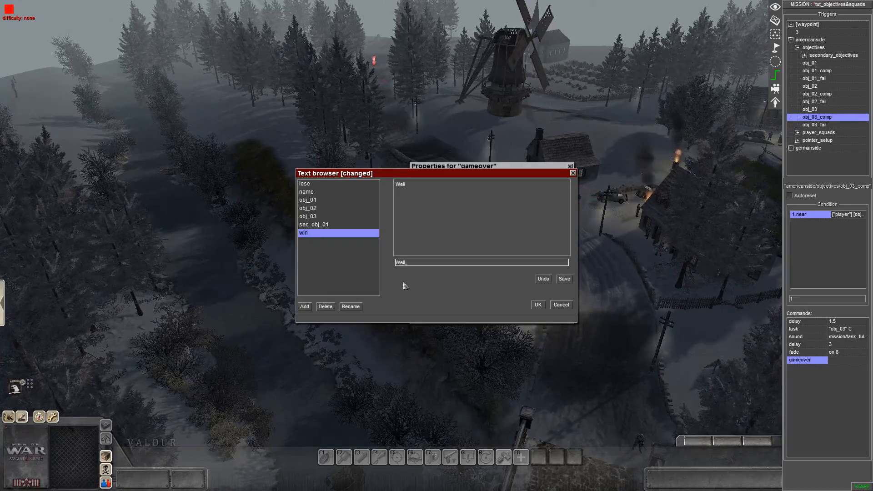
{"action": "key", "text": "Return"}
{"action": "key", "text": "Return"}
{"action": "key", "text": "Return"}
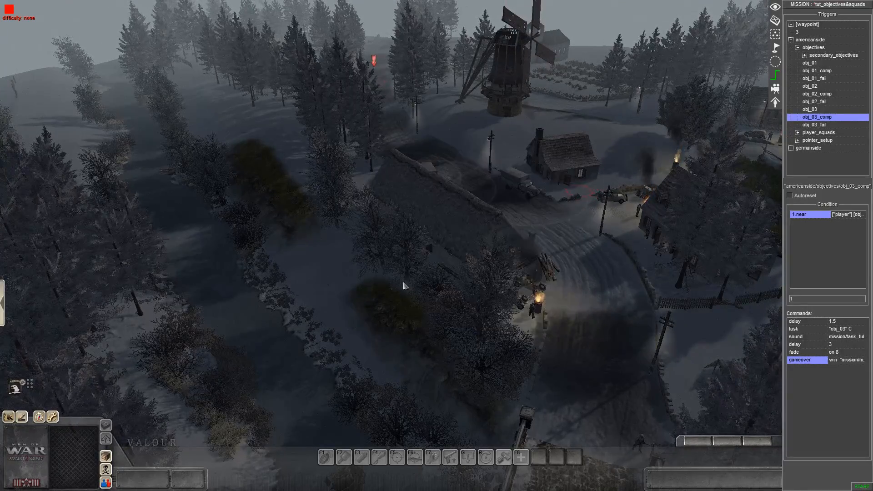
Step: Review the entities condition of the obj_03_fail trigger and change its task command to the obj_03 task
{"action": "left_click", "coordinate": [819, 126]}
{"action": "double_click", "coordinate": [806, 216]}
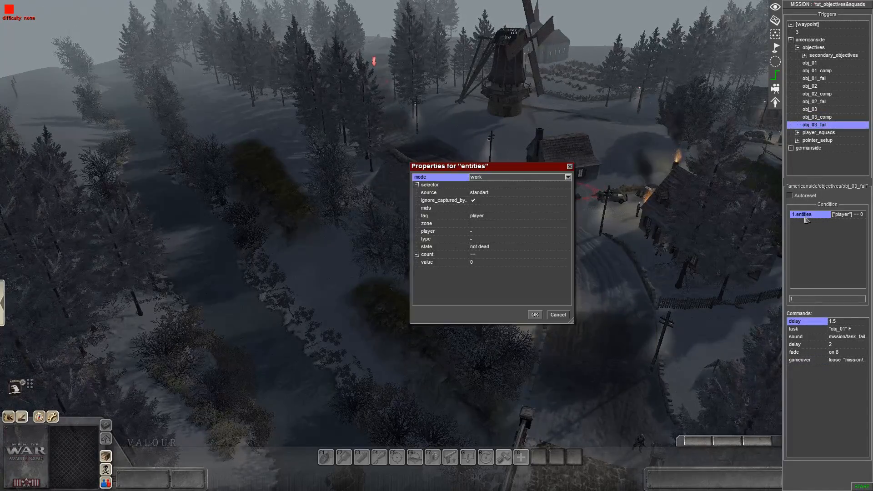
{"action": "left_click", "coordinate": [534, 314]}
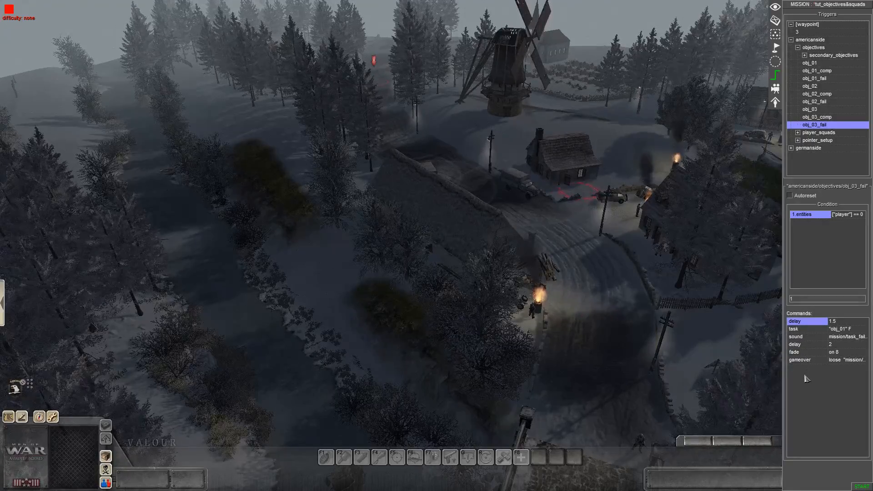
{"action": "double_click", "coordinate": [791, 327]}
{"action": "left_click", "coordinate": [496, 180]}
{"action": "left_click", "coordinate": [495, 179]}
{"action": "left_click", "coordinate": [487, 212]}
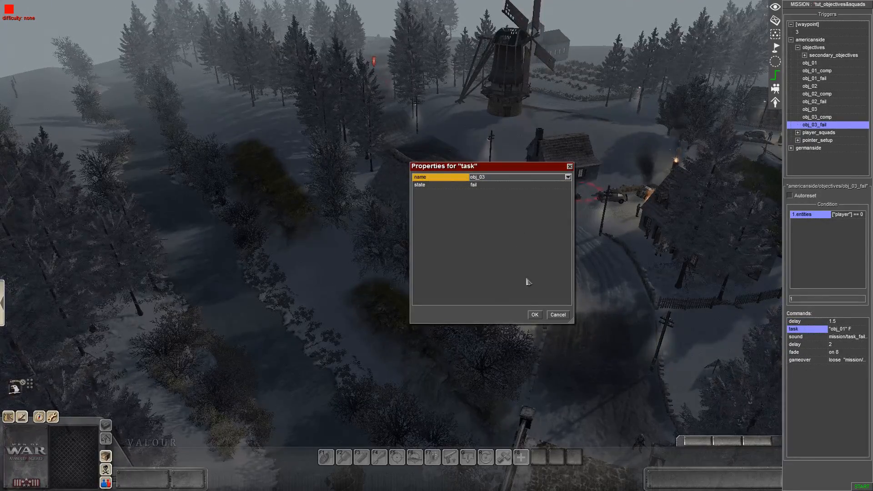
{"action": "left_click", "coordinate": [535, 315]}
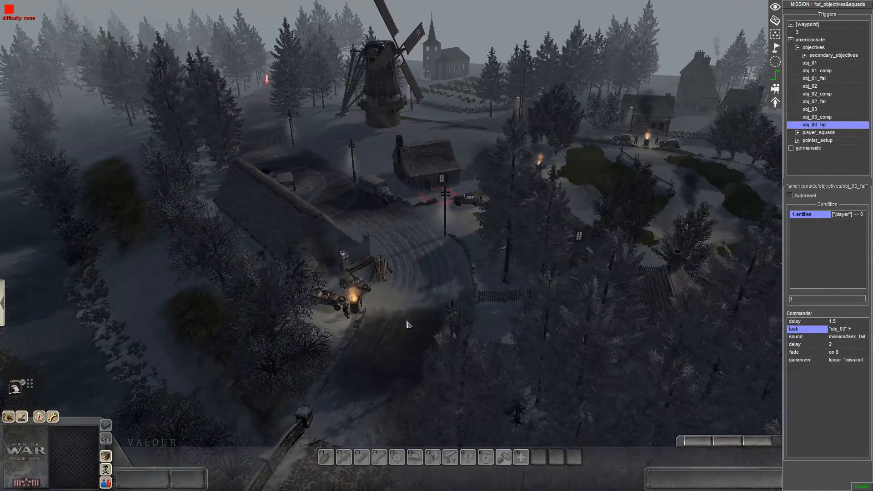
Step: Save the mission and collapse the waypoint, objectives and americanside trigger groups
{"action": "middle_click_drag", "start_coordinate": [318, 303], "coordinate": [418, 318]}
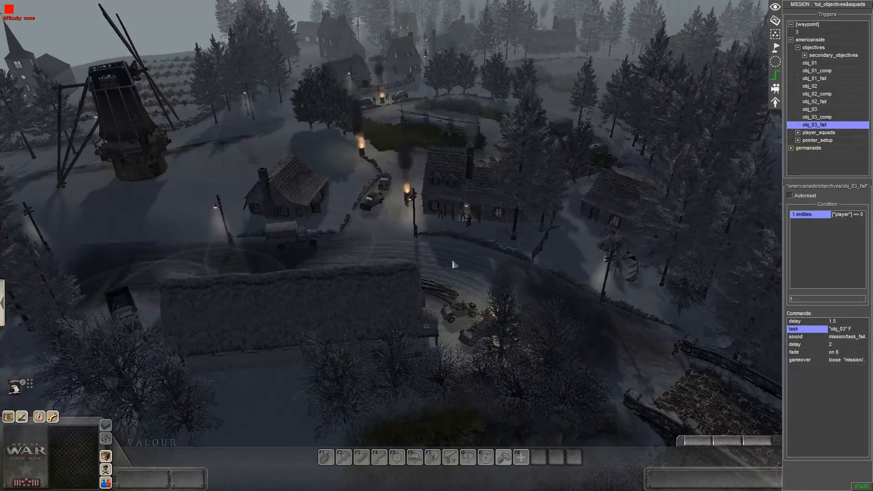
{"action": "key", "text": "ctrl+s"}
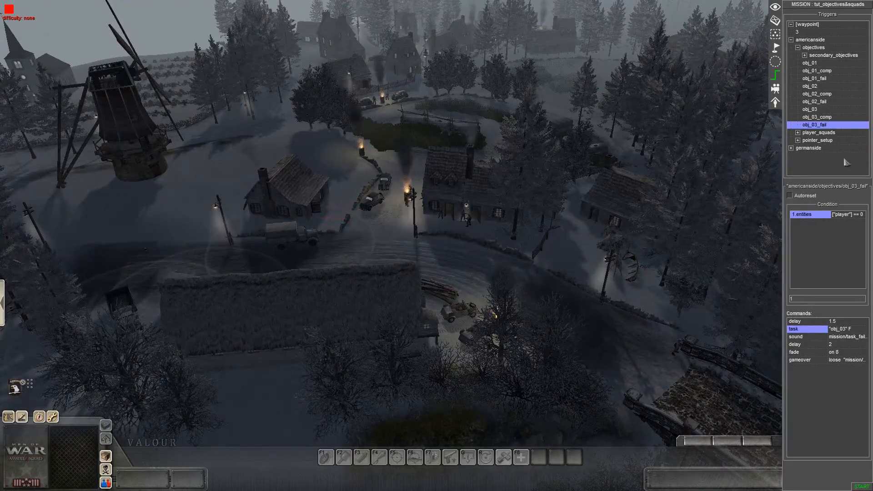
{"action": "left_click", "coordinate": [794, 26]}
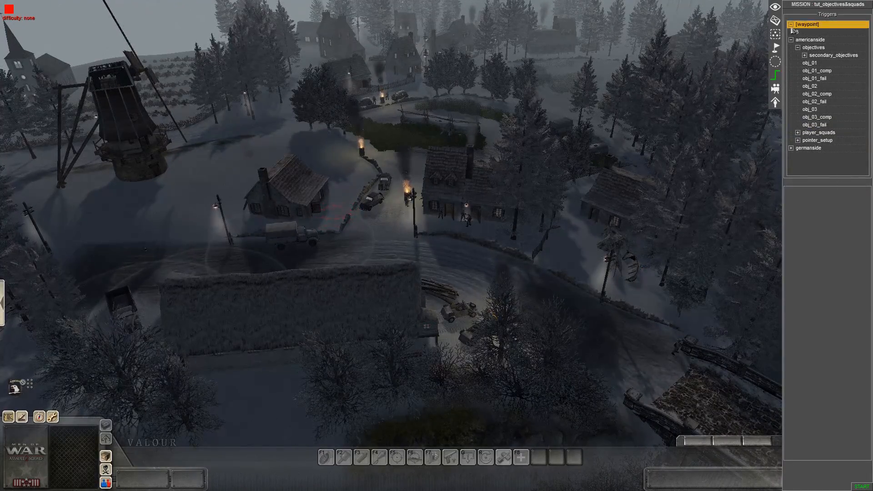
{"action": "left_click", "coordinate": [791, 25]}
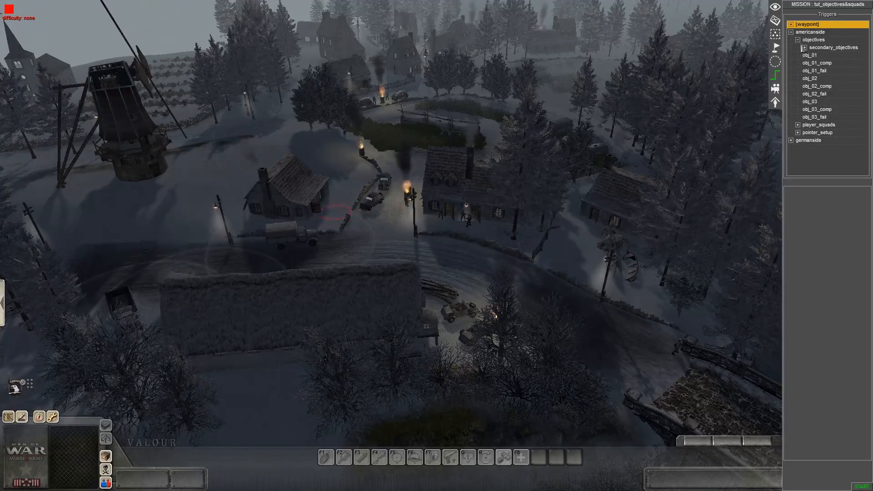
{"action": "left_click", "coordinate": [798, 41]}
{"action": "left_click", "coordinate": [790, 32]}
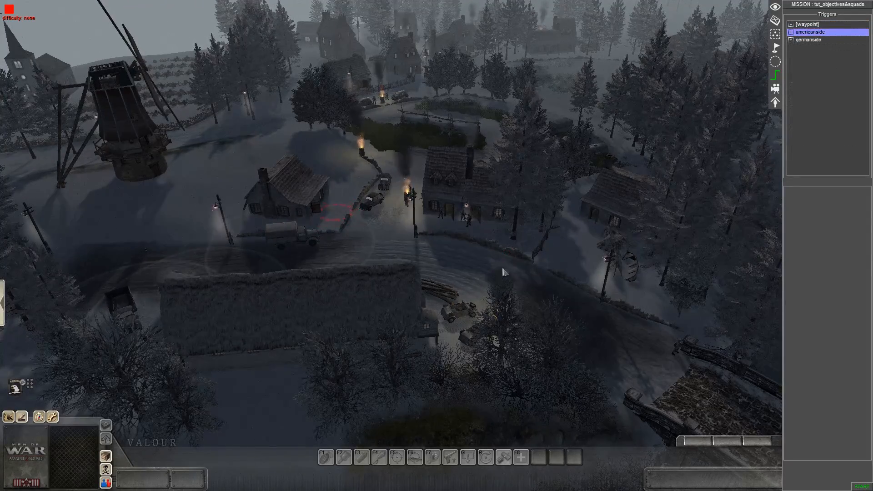
Step: Start a test run of the mission and examine the map while the first objectives are issued
{"action": "key", "text": "F1"}
{"action": "left_click", "coordinate": [861, 486]}
{"action": "middle_click_drag", "start_coordinate": [398, 289], "coordinate": [591, 286]}
{"action": "middle_click_drag", "start_coordinate": [521, 279], "coordinate": [655, 282]}
{"action": "key", "text": "Up"}
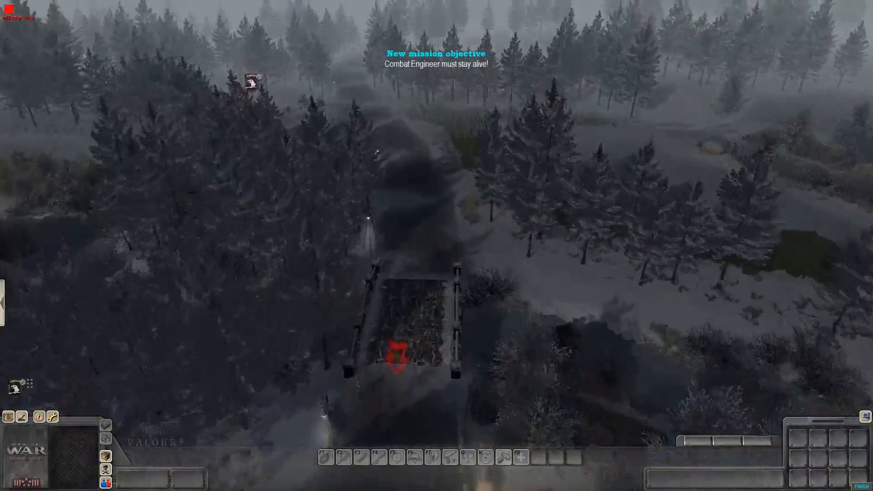
{"action": "middle_click_drag", "start_coordinate": [527, 237], "coordinate": [282, 230]}
{"action": "middle_click_drag", "start_coordinate": [454, 244], "coordinate": [374, 254]}
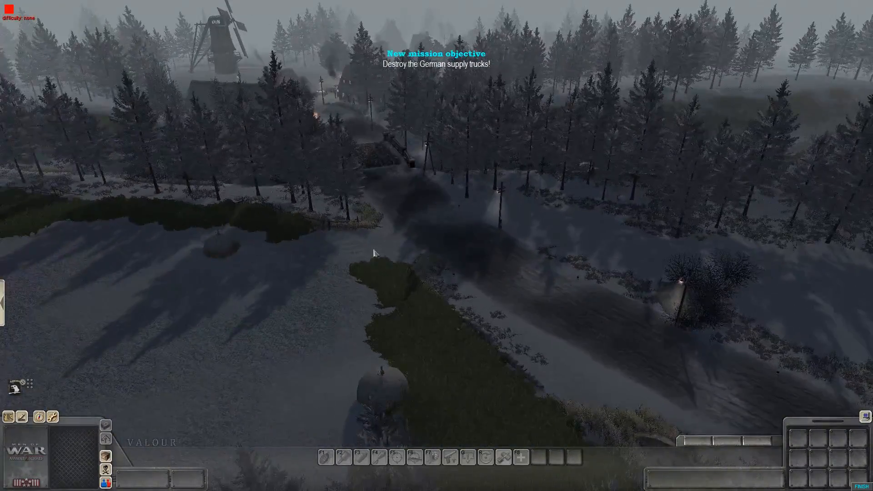
Step: Select the outburst_instant_nc entity from the service damage group for testing at the village, and end the test run
{"action": "key", "text": "F3"}
{"action": "left_click", "coordinate": [775, 21]}
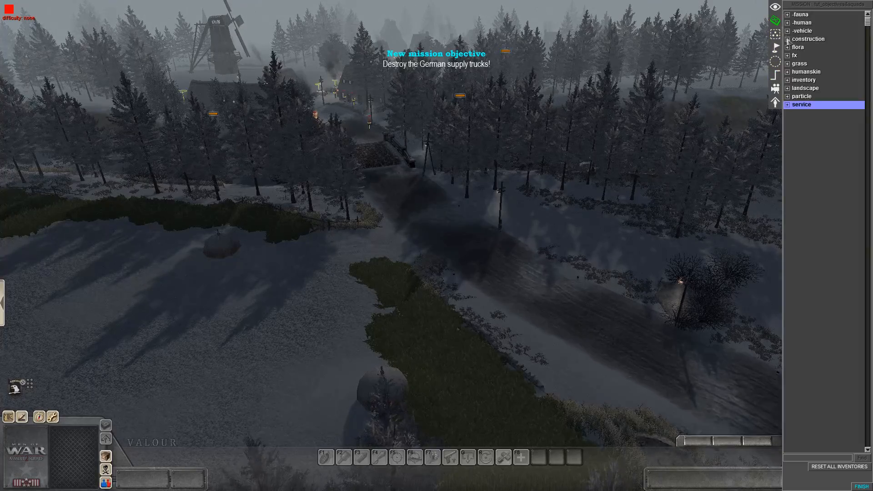
{"action": "left_click", "coordinate": [786, 105]}
{"action": "left_click", "coordinate": [793, 121]}
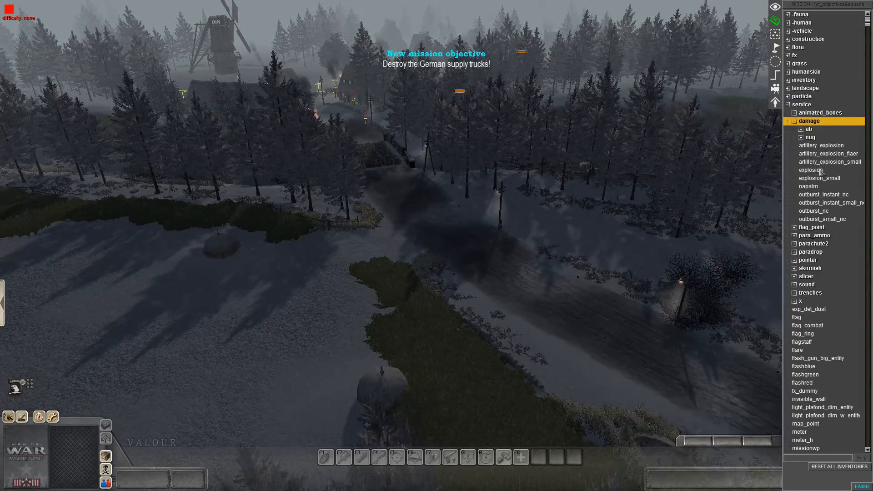
{"action": "left_click", "coordinate": [823, 194]}
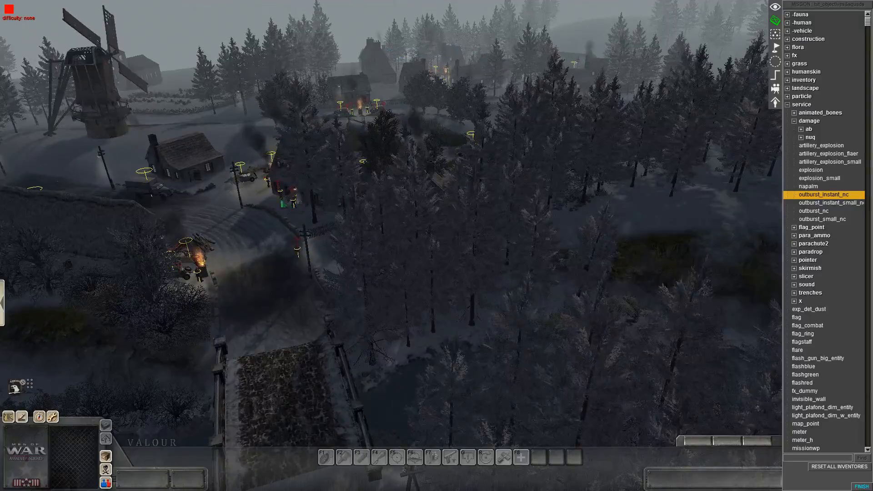
{"action": "key", "text": "Up"}
{"action": "key", "text": "Down"}
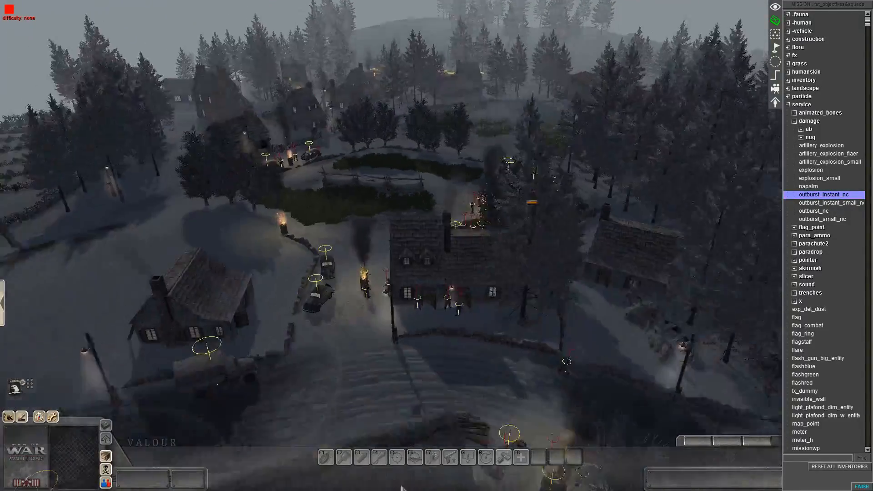
{"action": "key", "text": "F1"}
{"action": "left_click", "coordinate": [869, 487]}
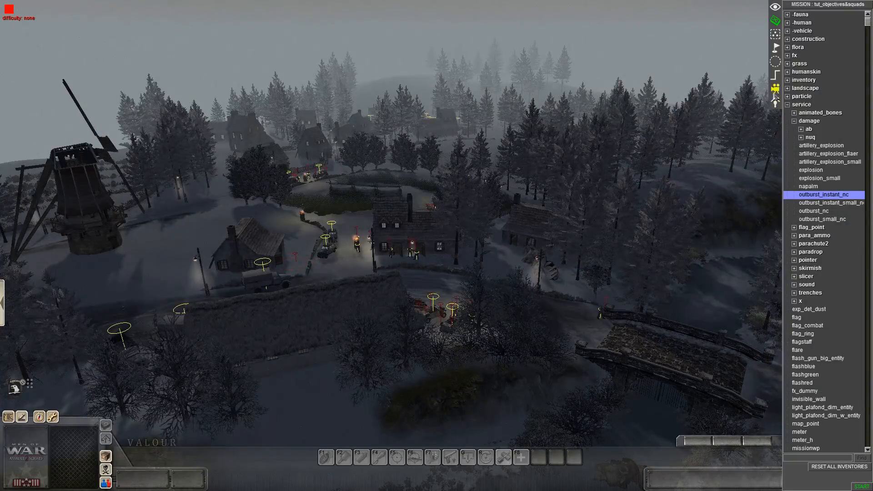
Step: Add an event command with a delay of 2.5 to the obj_03_comp trigger in the americanside objectives group
{"action": "left_click", "coordinate": [776, 76]}
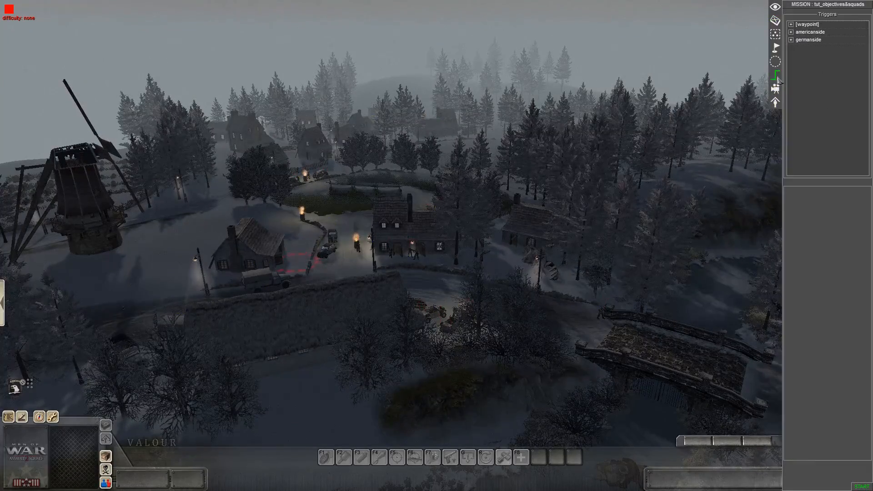
{"action": "left_click", "coordinate": [791, 32]}
{"action": "left_click", "coordinate": [798, 41]}
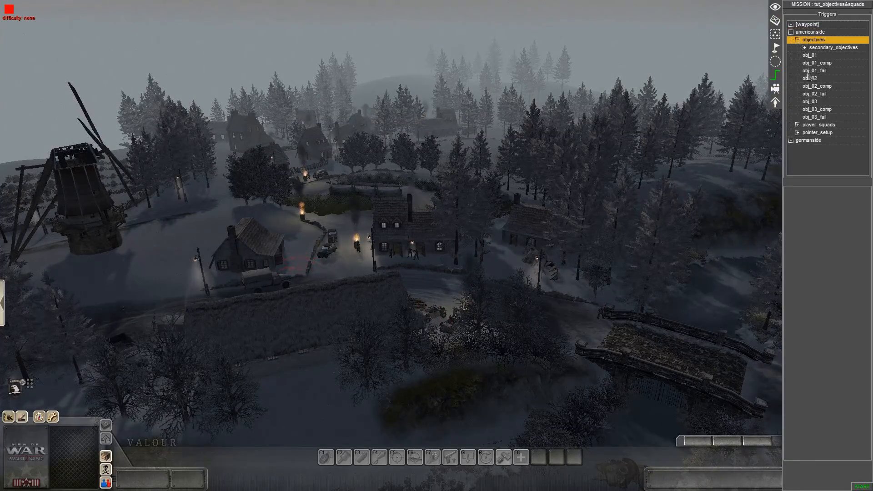
{"action": "left_click", "coordinate": [816, 109]}
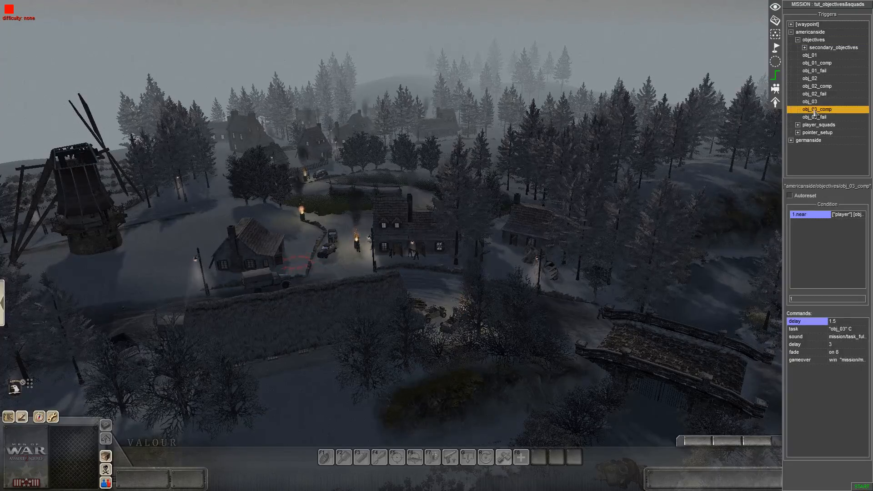
{"action": "right_click", "coordinate": [805, 380]}
{"action": "left_click", "coordinate": [815, 383]}
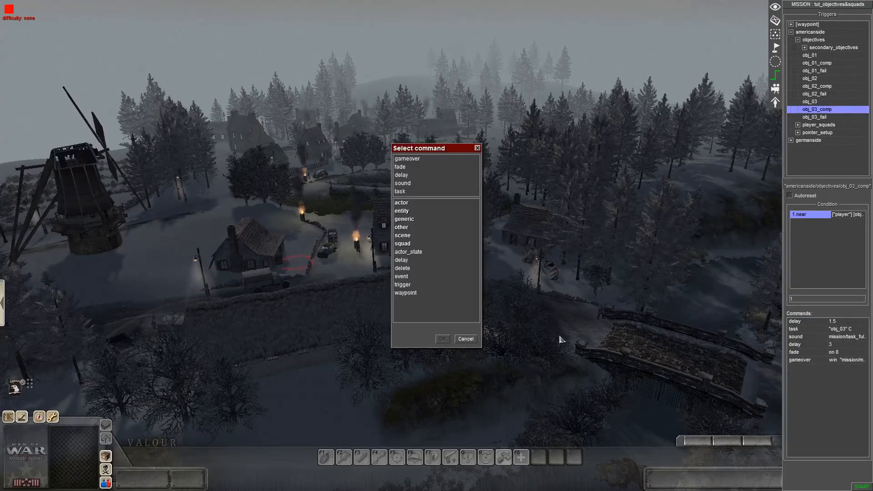
{"action": "double_click", "coordinate": [403, 277]}
{"action": "left_click", "coordinate": [478, 192]}
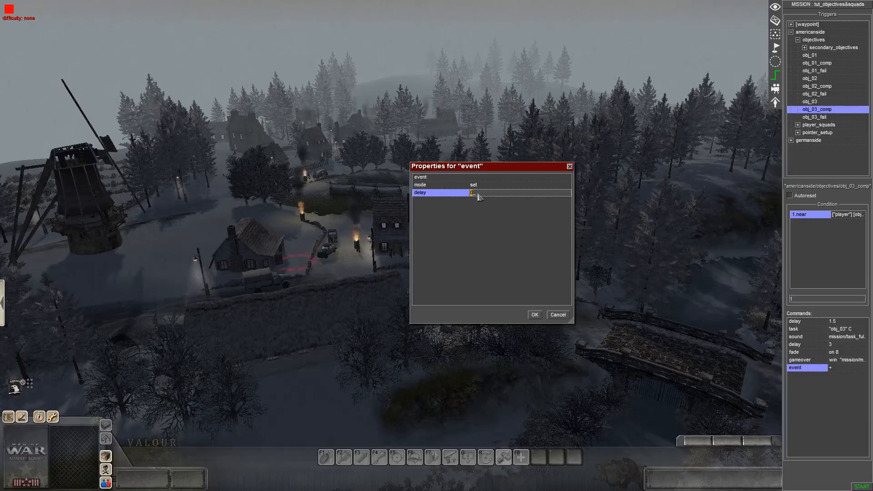
{"action": "type", "text": "2"}
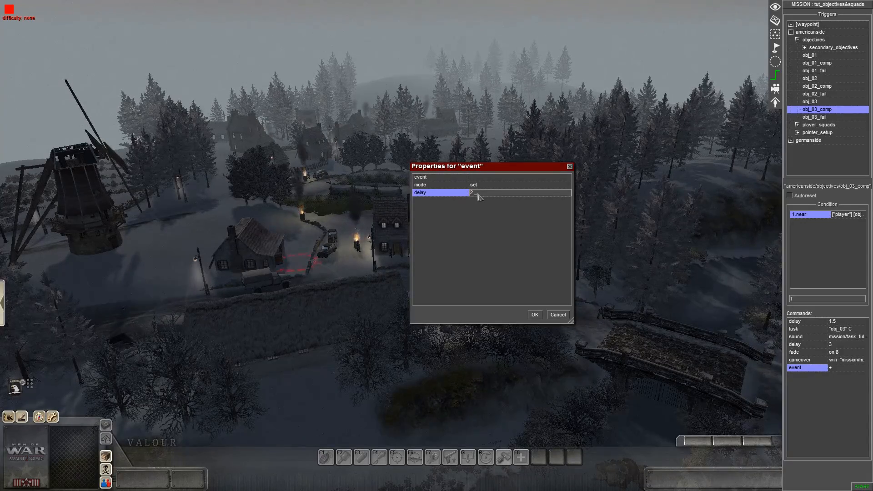
{"action": "type", "text": "3.5"}
{"action": "key", "text": "Return"}
Step: Assign the helper event obj_02_usa_engineer_alive to the new event command of obj_03_comp
{"action": "double_click", "coordinate": [812, 368]}
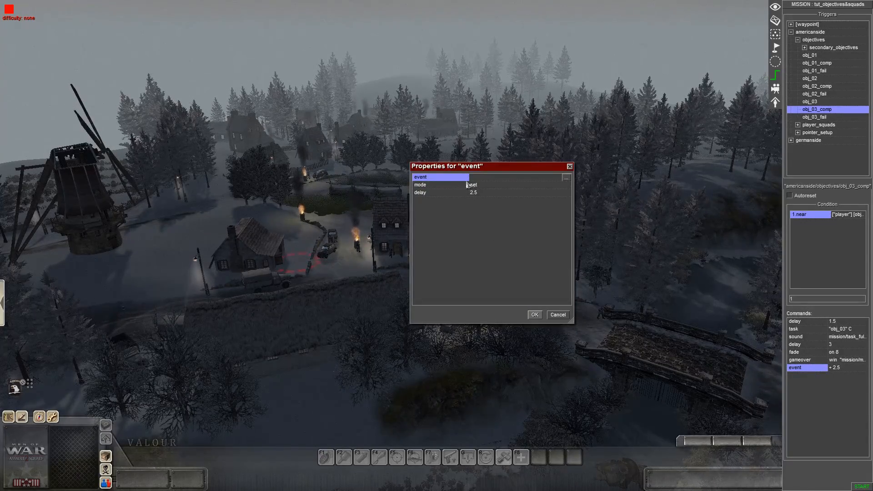
{"action": "double_click", "coordinate": [483, 181]}
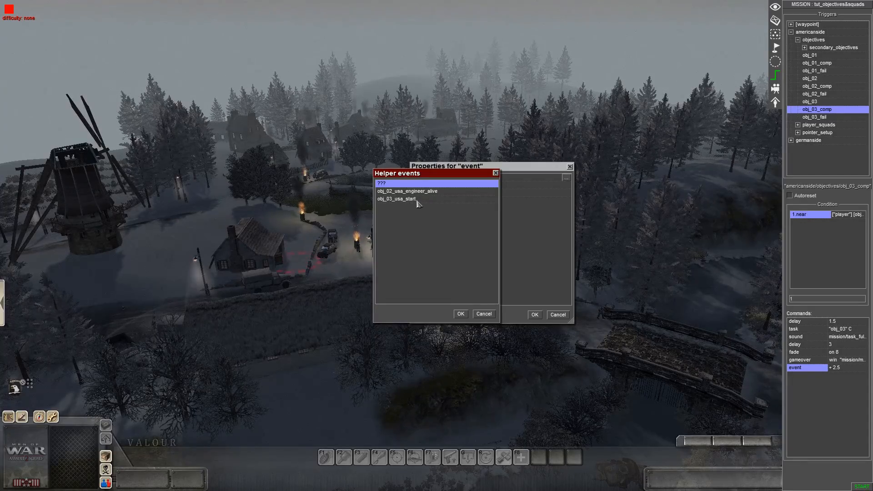
{"action": "left_click", "coordinate": [430, 191]}
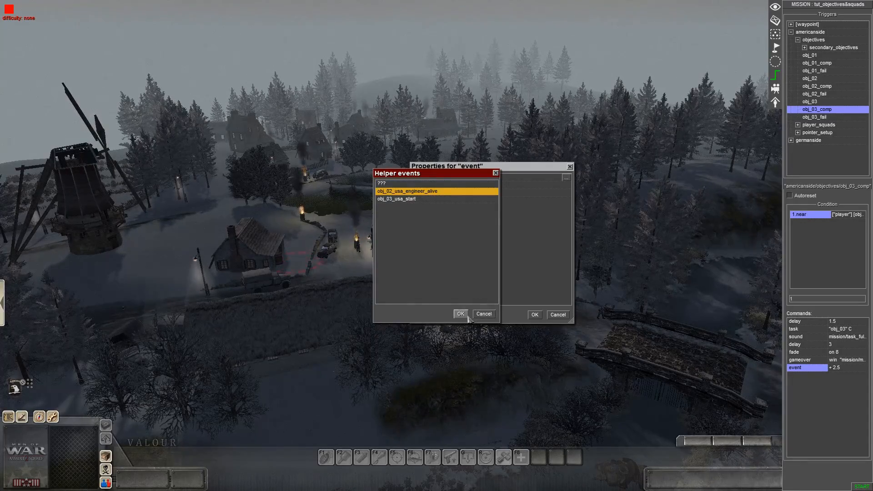
{"action": "left_click", "coordinate": [461, 314]}
{"action": "left_click", "coordinate": [535, 315]}
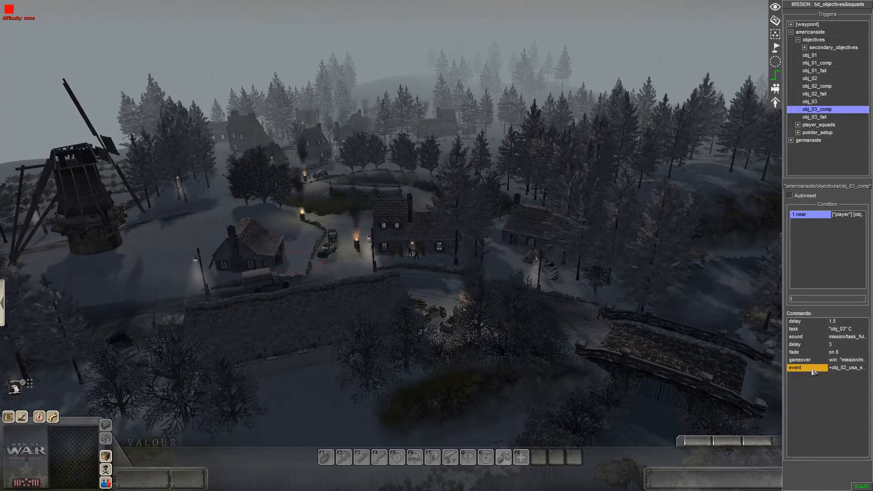
Step: Move the event command above the delay of 3 in obj_03_comp and set the event's own delay to 2
{"action": "key", "text": "ctrl+Up"}
{"action": "key", "text": "ctrl+Up"}
{"action": "key", "text": "ctrl+Up"}
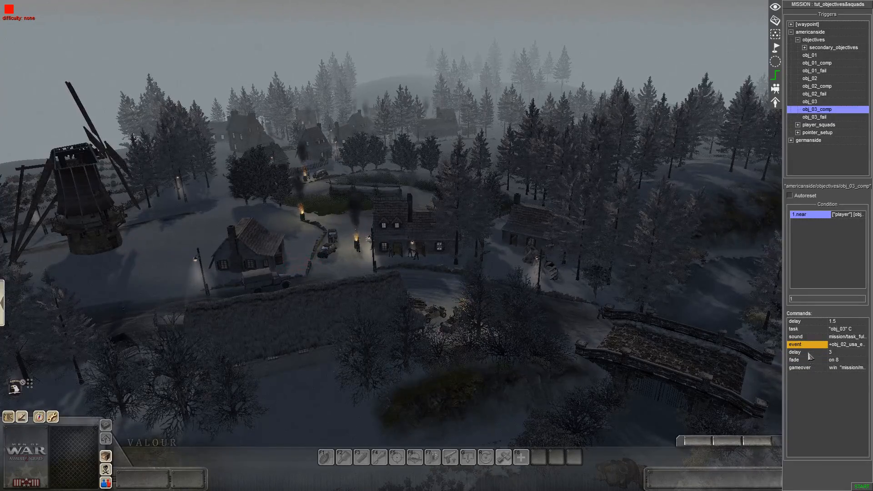
{"action": "double_click", "coordinate": [808, 345]}
{"action": "double_click", "coordinate": [483, 193]}
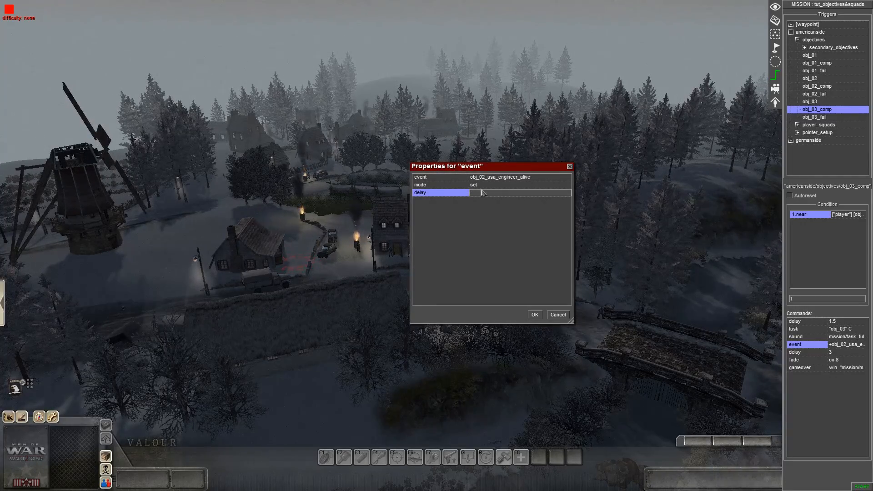
{"action": "type", "text": "2"}
{"action": "key", "text": "Return"}
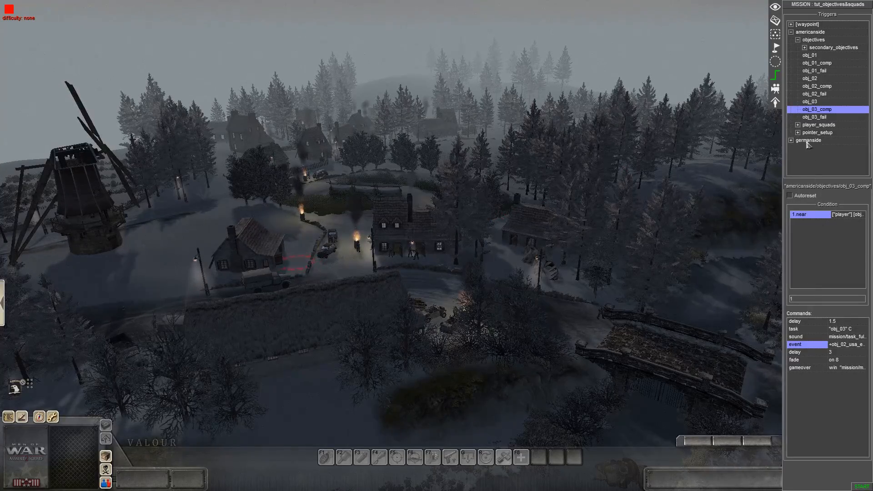
Step: Delete the command following the sound command in the obj_01_comp trigger of the secondary_objectives group
{"action": "key", "text": "Up"}
{"action": "middle_click_drag", "start_coordinate": [654, 354], "coordinate": [334, 43]}
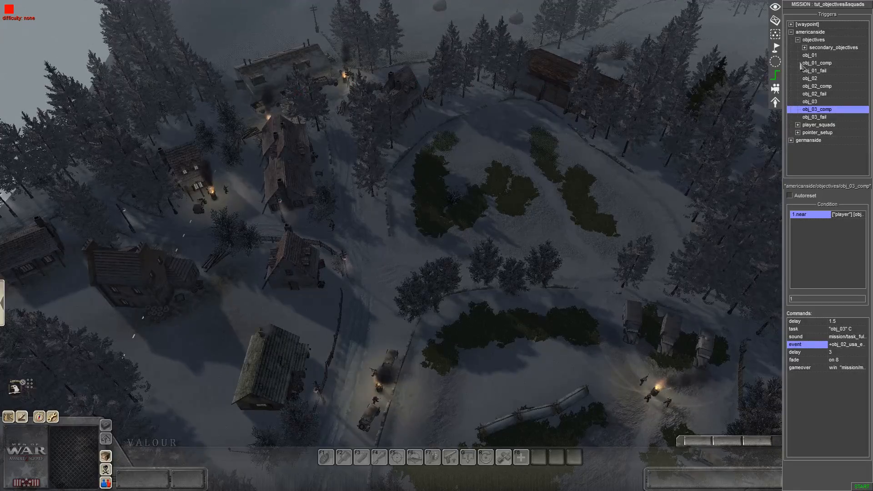
{"action": "left_click", "coordinate": [806, 48]}
{"action": "left_click", "coordinate": [805, 48]}
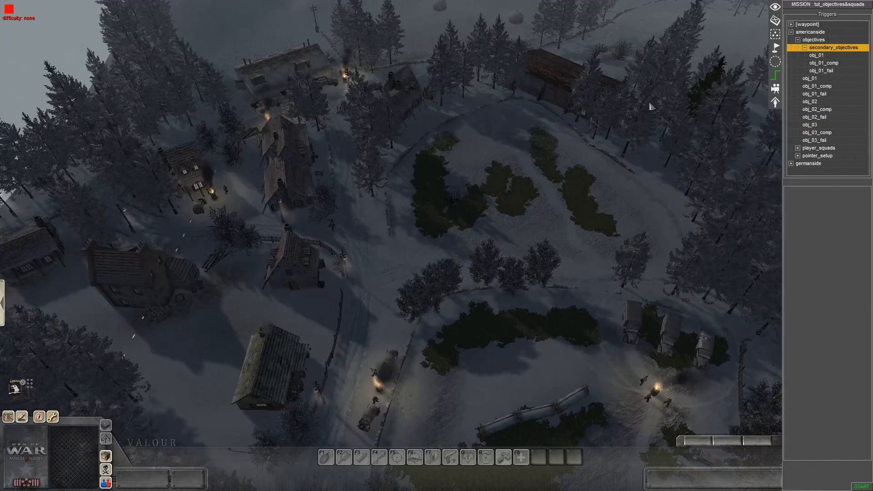
{"action": "left_click", "coordinate": [823, 63]}
{"action": "left_click", "coordinate": [795, 344]}
{"action": "key", "text": "Delete"}
{"action": "key", "text": "Return"}
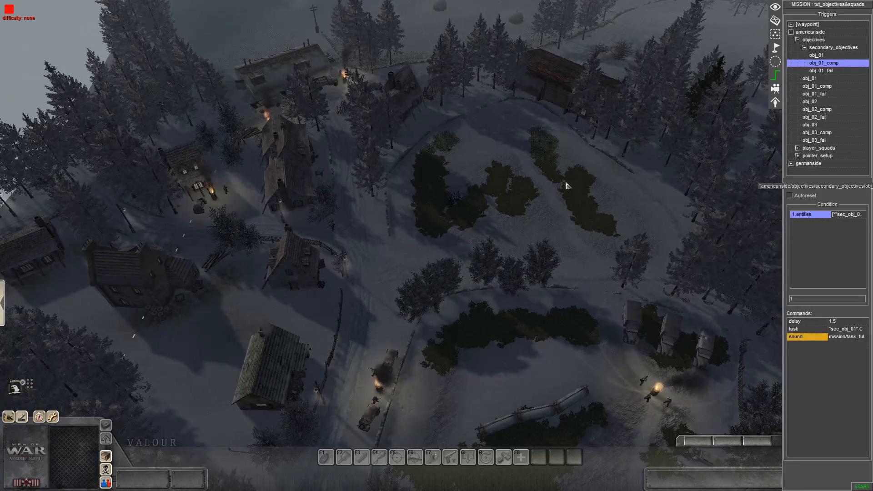
Step: Start a test run and set off an outburst_instant_nc explosion at the German supply trucks behind the village
{"action": "key", "text": "F1"}
{"action": "left_click", "coordinate": [861, 486]}
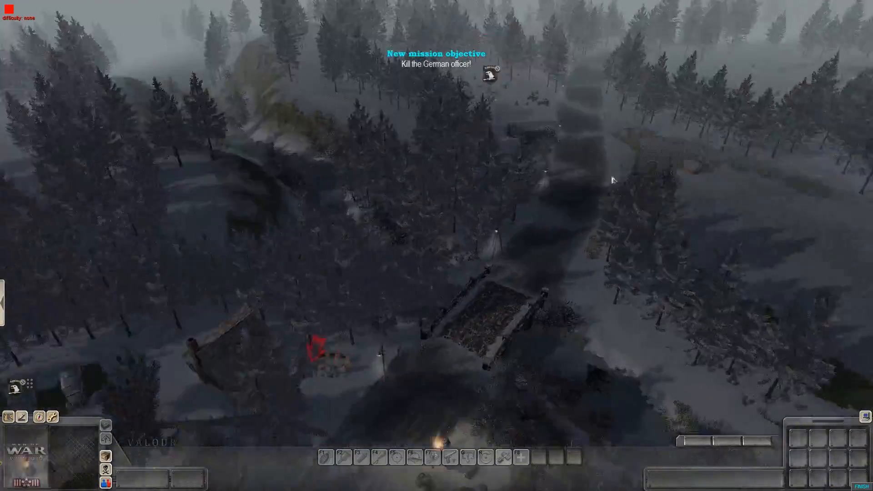
{"action": "key", "text": "F3"}
{"action": "left_click", "coordinate": [775, 21]}
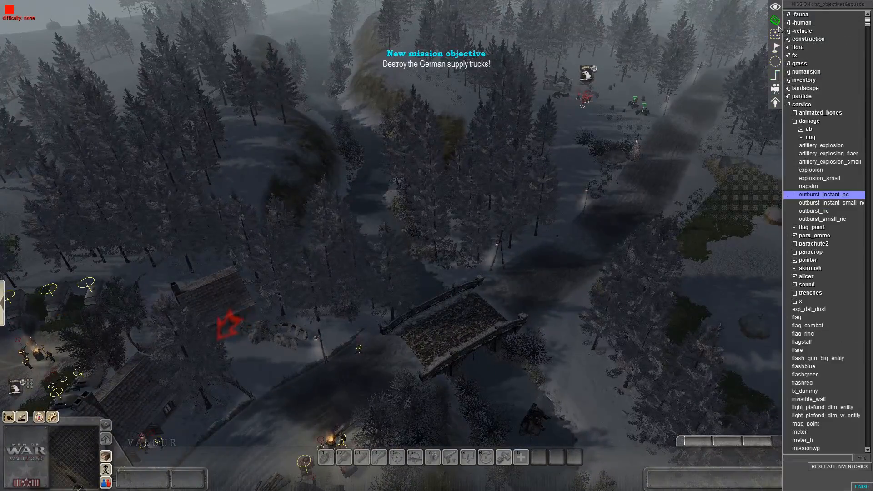
{"action": "left_click", "coordinate": [812, 195]}
{"action": "middle_click_drag", "start_coordinate": [500, 241], "coordinate": [365, 242]}
{"action": "key", "text": "Up"}
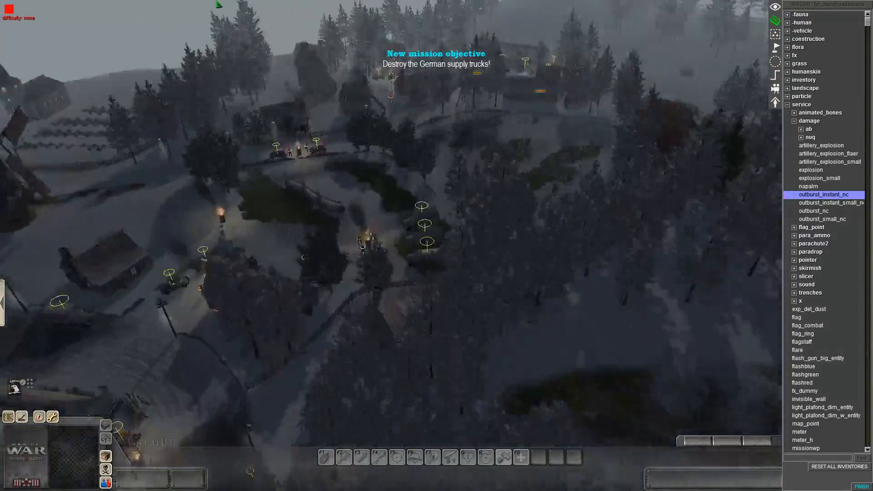
{"action": "left_click", "coordinate": [549, 230]}
{"action": "key", "text": "F1"}
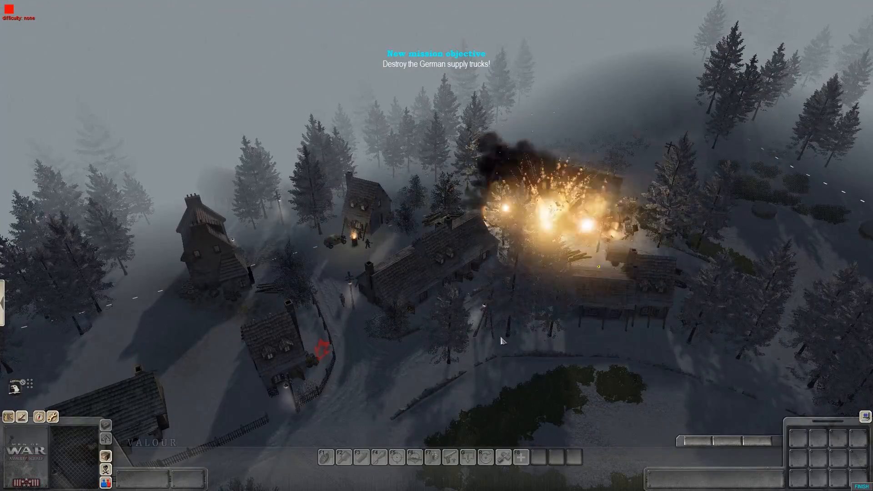
Step: Set off another outburst_instant_nc explosion at the village house to kill the German officer, and return to play
{"action": "key", "text": "Down"}
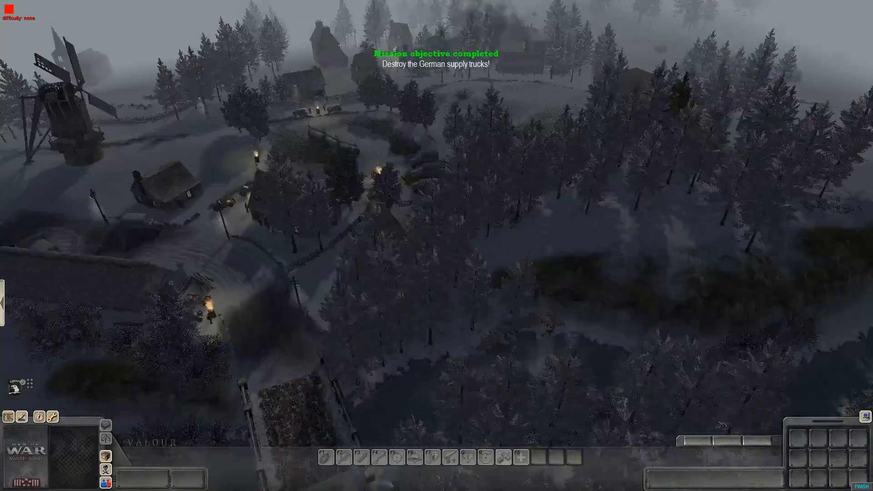
{"action": "middle_click_drag", "start_coordinate": [439, 273], "coordinate": [470, 257]}
{"action": "key", "text": "F3"}
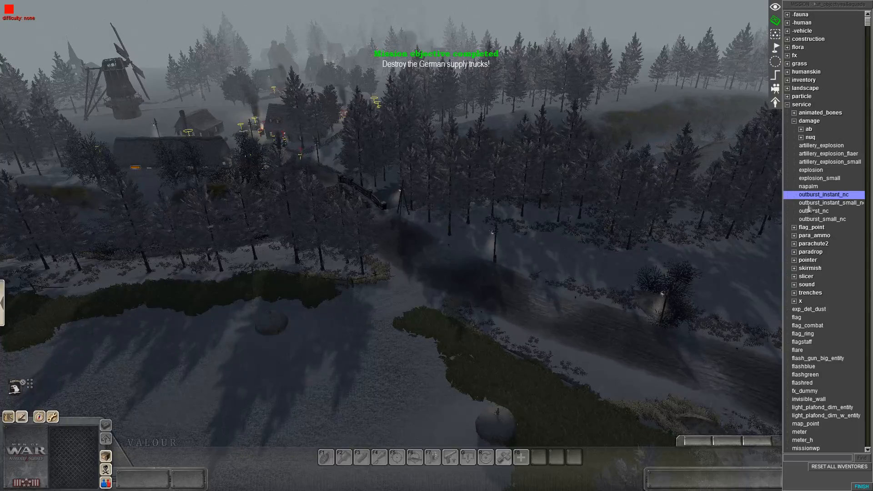
{"action": "middle_click_drag", "start_coordinate": [609, 271], "coordinate": [454, 172]}
{"action": "key", "text": "Up"}
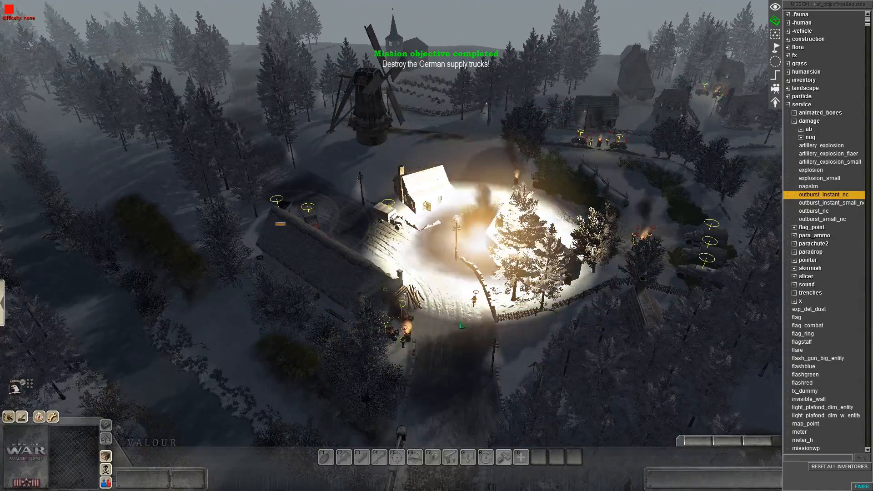
{"action": "mouse_move", "coordinate": [461, 325]}
{"action": "middle_mouse_down"}
{"action": "mouse_move", "coordinate": [549, 296]}
{"action": "mouse_move", "coordinate": [564, 277]}
{"action": "mouse_move", "coordinate": [595, 323]}
{"action": "middle_mouse_up"}
{"action": "key", "text": "F1"}
Step: Select the six paratroopers at the starting position in the editor and relocate them to the road beside the windmill
{"action": "mouse_move", "coordinate": [247, 214]}
{"action": "middle_mouse_down"}
{"action": "mouse_move", "coordinate": [282, 223]}
{"action": "mouse_move", "coordinate": [393, 287]}
{"action": "mouse_move", "coordinate": [500, 255]}
{"action": "mouse_move", "coordinate": [537, 266]}
{"action": "middle_mouse_up"}
{"action": "scroll", "coordinate": [422, 273], "scroll_direction": "up", "scroll_amount": 3}
{"action": "scroll", "coordinate": [500, 255], "scroll_direction": "down", "scroll_amount": 4}
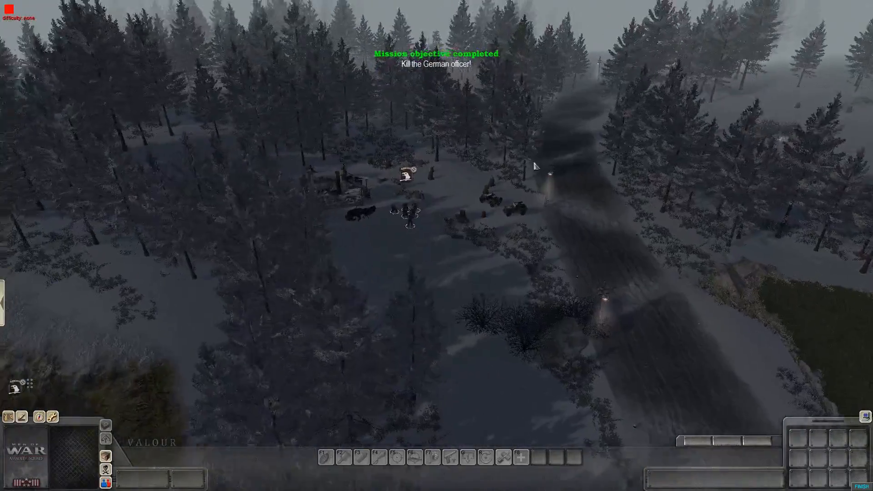
{"action": "mouse_move", "coordinate": [357, 168]}
{"action": "middle_mouse_down"}
{"action": "mouse_move", "coordinate": [412, 170]}
{"action": "mouse_move", "coordinate": [331, 171]}
{"action": "middle_mouse_up"}
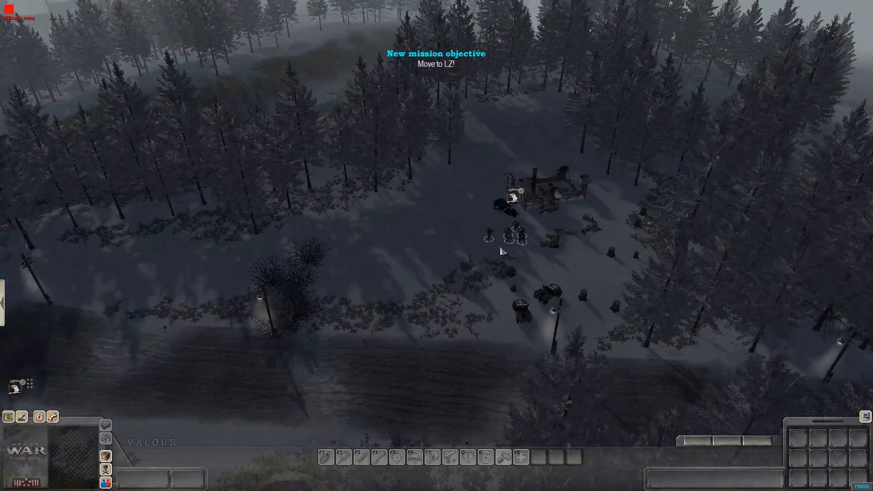
{"action": "key", "text": "F2"}
{"action": "left_click_drag", "start_coordinate": [521, 243], "coordinate": [535, 253]}
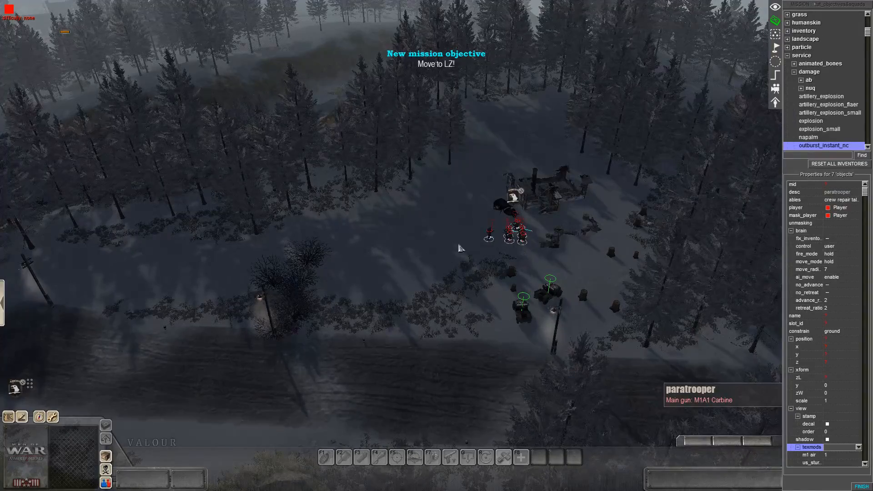
{"action": "middle_click_drag", "start_coordinate": [459, 247], "coordinate": [169, 6]}
{"action": "middle_click_drag", "start_coordinate": [417, 298], "coordinate": [528, 286]}
{"action": "scroll", "coordinate": [528, 291], "scroll_direction": "up", "scroll_amount": 5}
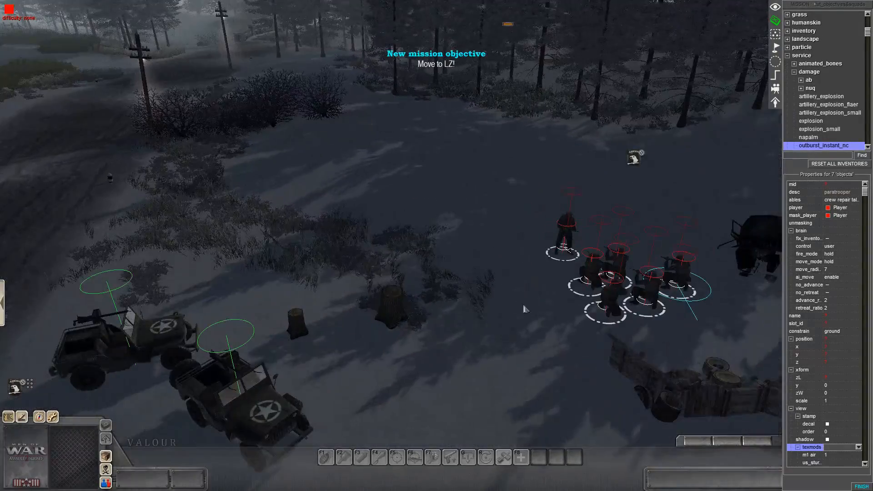
{"action": "left_click", "coordinate": [523, 305]}
{"action": "left_click_drag", "start_coordinate": [541, 236], "coordinate": [649, 310]}
{"action": "left_click", "coordinate": [676, 279], "text": "shift"}
{"action": "scroll", "coordinate": [602, 278], "scroll_direction": "down", "scroll_amount": 5}
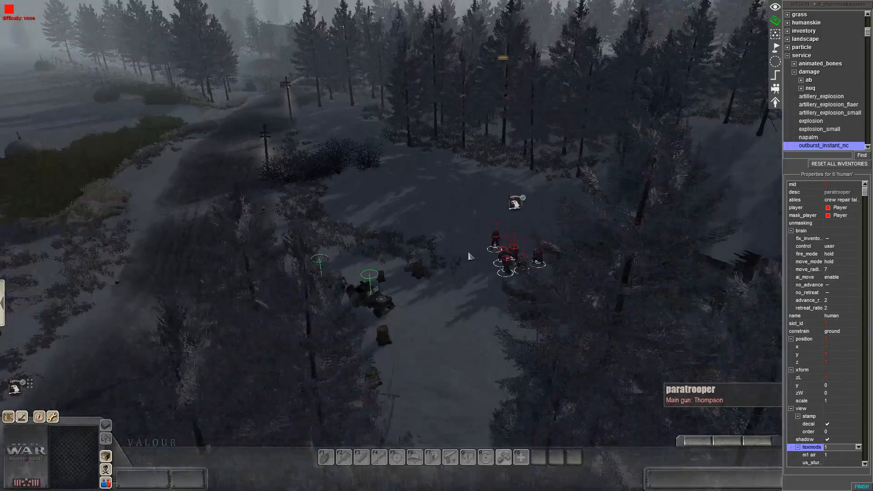
{"action": "middle_click_drag", "start_coordinate": [468, 255], "coordinate": [425, 273]}
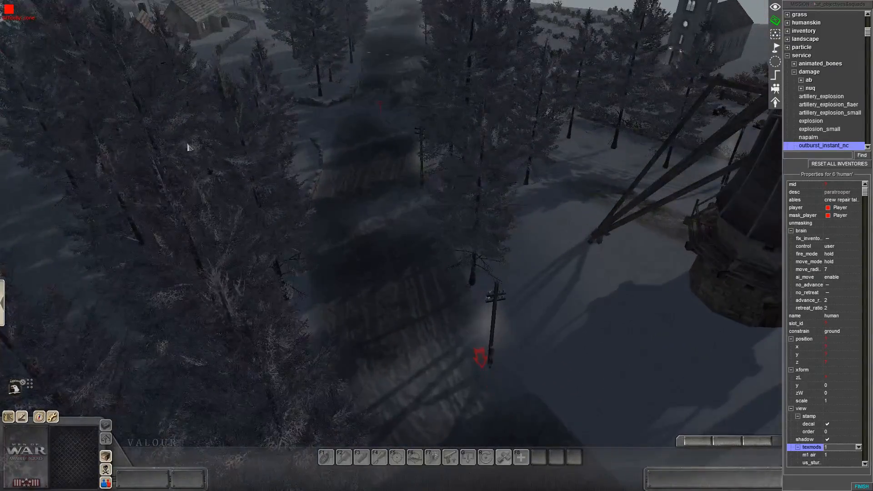
{"action": "left_click", "coordinate": [385, 286]}
Step: Return to play and order the paratrooper squad along the road by the windmill to test the Move to LZ objective
{"action": "key", "text": "F1"}
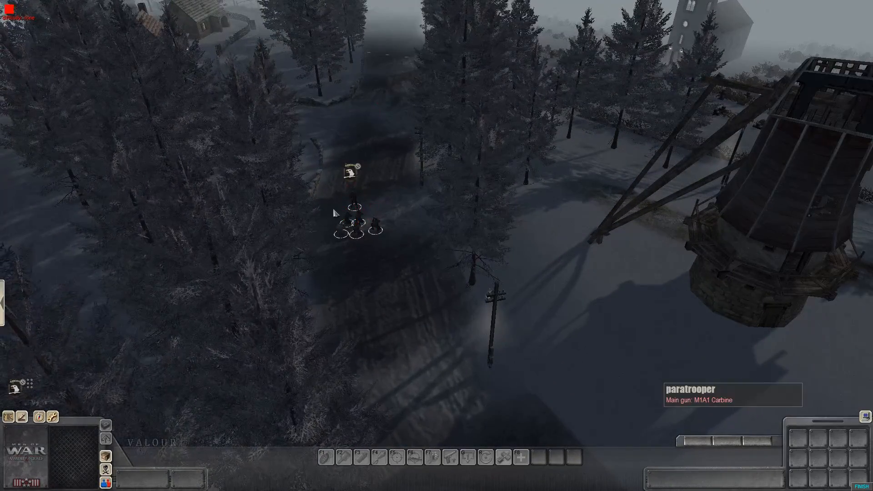
{"action": "left_click_drag", "start_coordinate": [334, 211], "coordinate": [414, 247]}
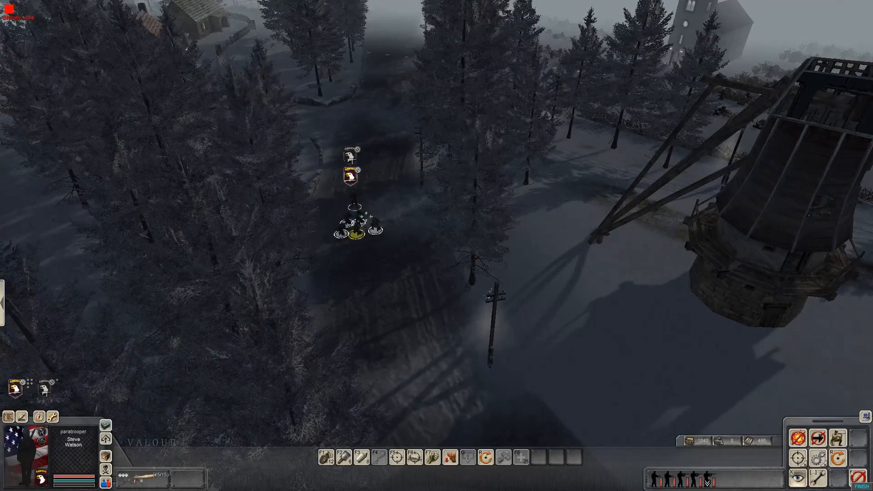
{"action": "left_click", "coordinate": [427, 225]}
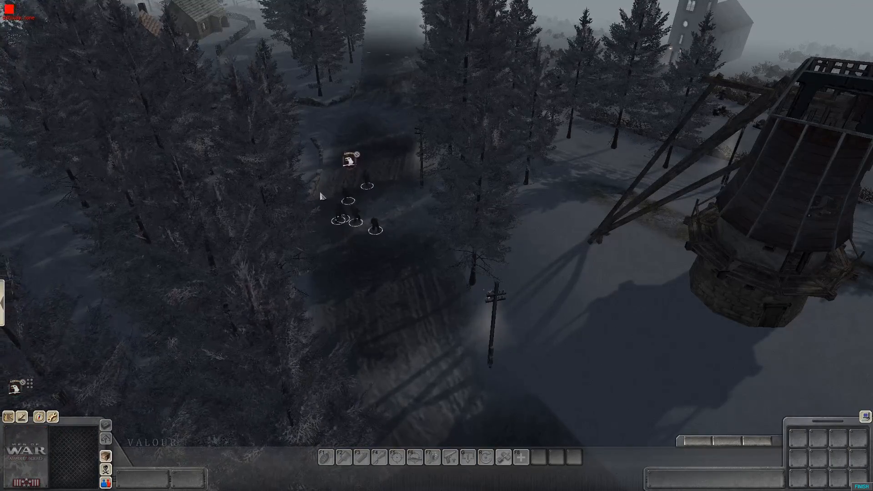
{"action": "left_click_drag", "start_coordinate": [321, 195], "coordinate": [405, 243]}
{"action": "left_click_drag", "start_coordinate": [337, 155], "coordinate": [411, 246]}
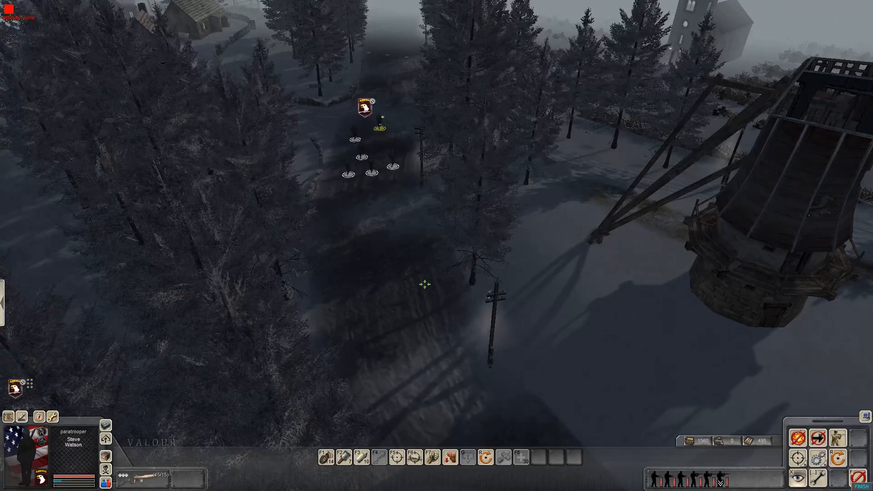
{"action": "left_click", "coordinate": [425, 285]}
{"action": "scroll", "coordinate": [428, 277], "scroll_direction": "down", "scroll_amount": 3}
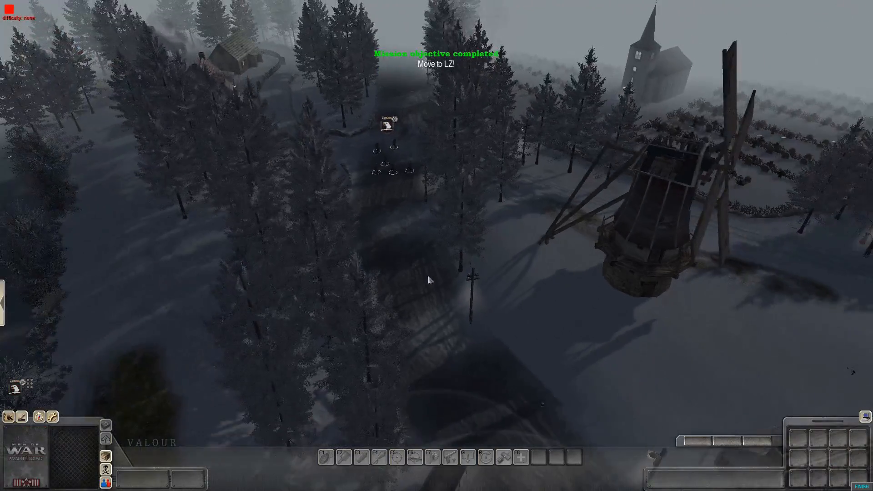
{"action": "middle_click_drag", "start_coordinate": [428, 276], "coordinate": [400, 276]}
{"action": "scroll", "coordinate": [399, 125], "scroll_direction": "up", "scroll_amount": 3}
{"action": "left_click_drag", "start_coordinate": [381, 270], "coordinate": [510, 375]}
{"action": "right_click", "coordinate": [465, 221]}
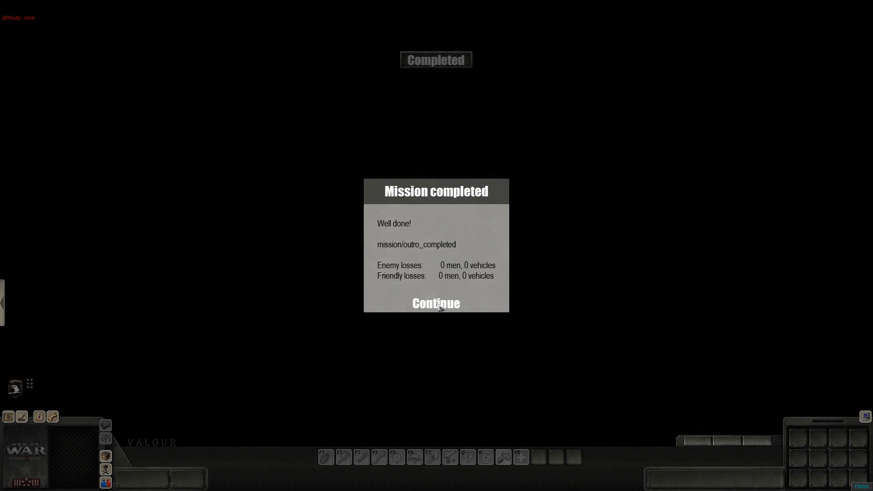
Step: Dismiss the Mission completed summary to end the test run and return to the map
{"action": "left_click", "coordinate": [437, 304]}
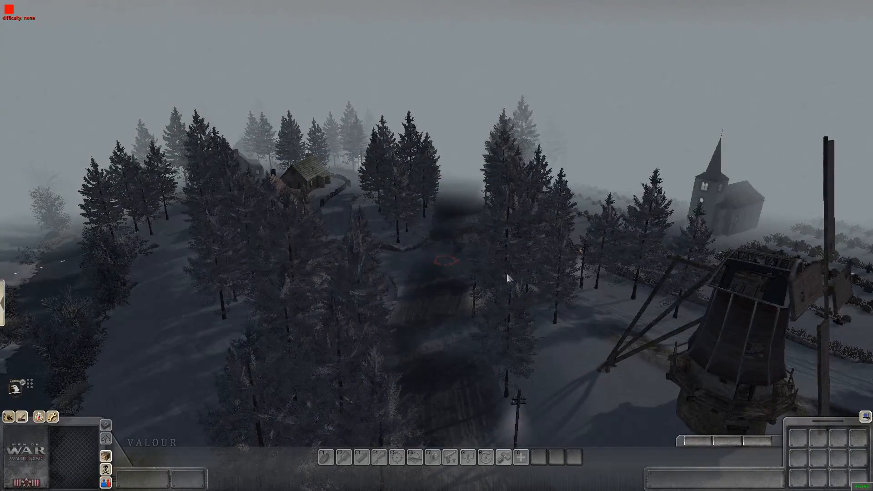
Step: Look over the mission map, covering the windmill road, the German-held village and the paratroopers' starting position in the woods
{"action": "mouse_move", "coordinate": [510, 286]}
{"action": "middle_mouse_down"}
{"action": "mouse_move", "coordinate": [585, 333]}
{"action": "mouse_move", "coordinate": [562, 320]}
{"action": "mouse_move", "coordinate": [636, 254]}
{"action": "middle_mouse_up"}
{"action": "middle_click_drag", "start_coordinate": [522, 183], "coordinate": [622, 7]}
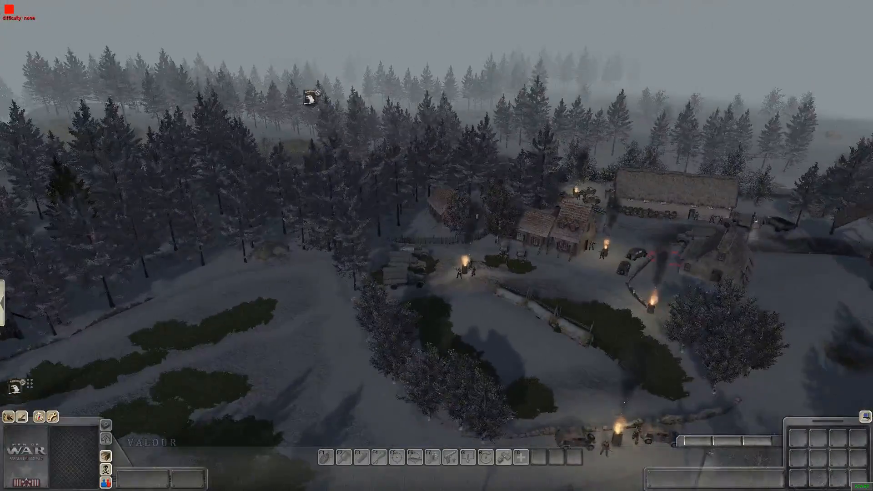
{"action": "mouse_move", "coordinate": [599, 100]}
{"action": "middle_mouse_down"}
{"action": "mouse_move", "coordinate": [458, 156]}
{"action": "mouse_move", "coordinate": [359, 214]}
{"action": "mouse_move", "coordinate": [300, 209]}
{"action": "middle_mouse_up"}
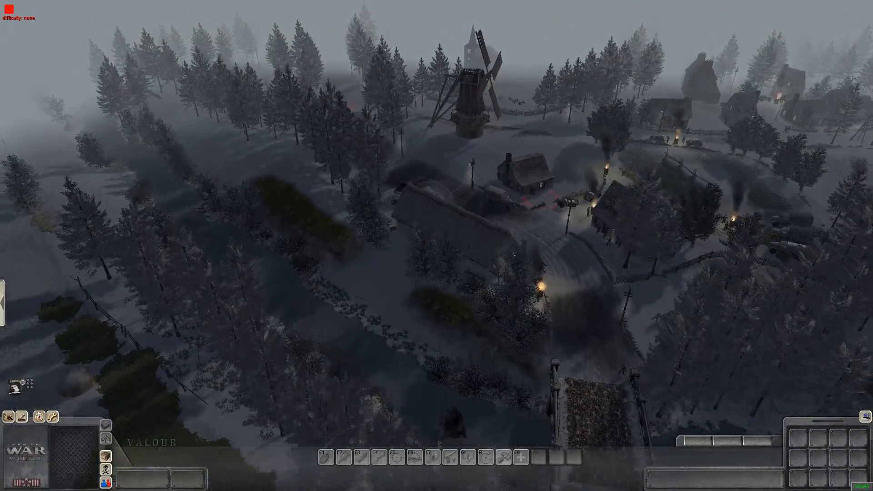
{"action": "middle_click_drag", "start_coordinate": [514, 255], "coordinate": [262, 206]}
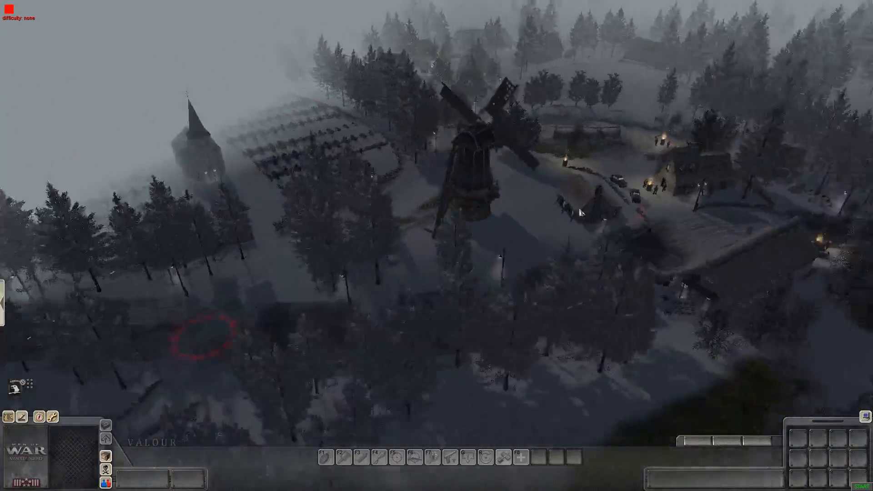
{"action": "middle_click_drag", "start_coordinate": [581, 212], "coordinate": [497, 247]}
{"action": "middle_click_drag", "start_coordinate": [395, 150], "coordinate": [446, 197]}
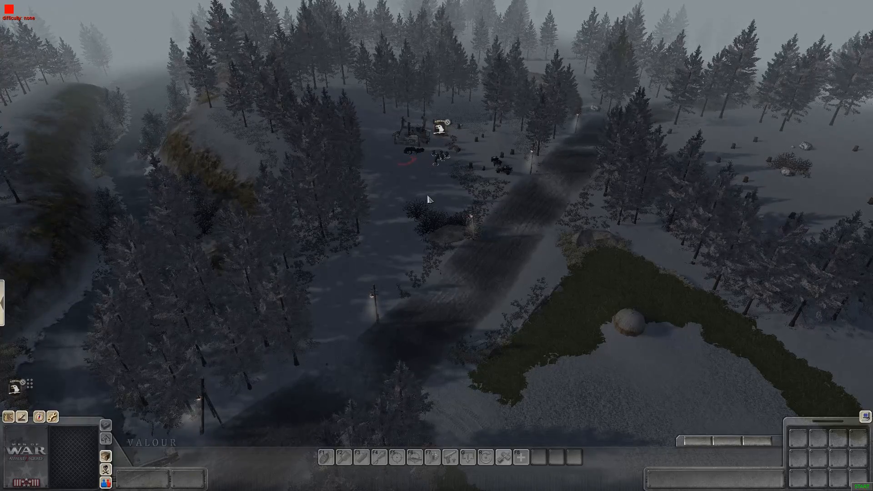
{"action": "middle_click_drag", "start_coordinate": [503, 215], "coordinate": [259, 221]}
{"action": "middle_click_drag", "start_coordinate": [335, 252], "coordinate": [435, 228]}
{"action": "key", "text": "Up"}
{"action": "key", "text": "Up"}
{"action": "key", "text": "Up"}
{"action": "key", "text": "Up"}
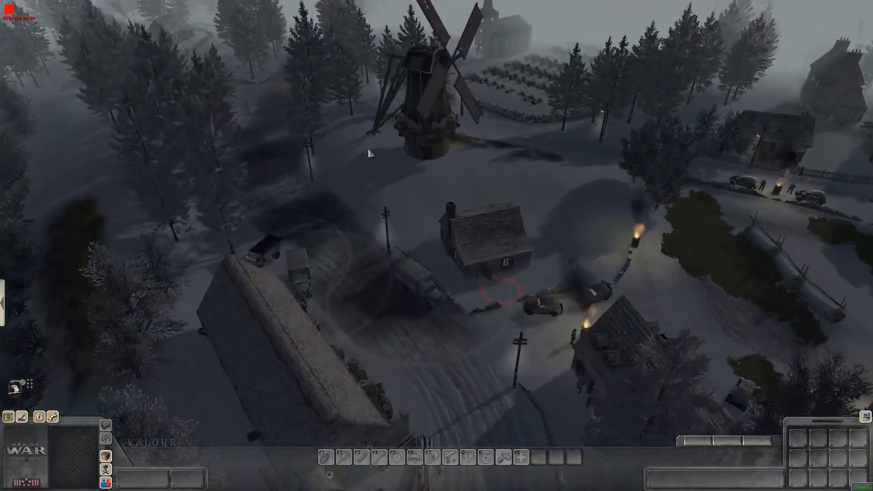
{"action": "middle_click_drag", "start_coordinate": [368, 152], "coordinate": [420, 185]}
{"action": "key", "text": "F3"}
{"action": "key", "text": "F1"}
{"action": "key", "text": "Up"}
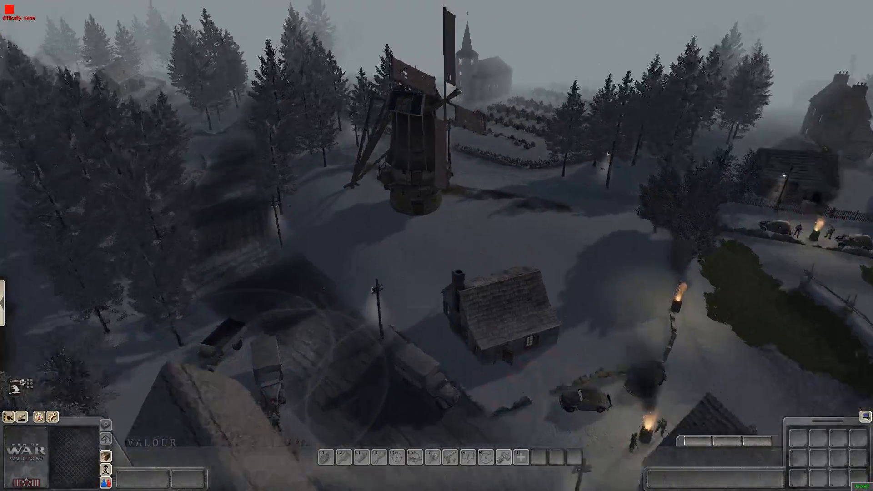
{"action": "key", "text": "Down"}
{"action": "key", "text": "Down"}
{"action": "middle_click_drag", "start_coordinate": [462, 331], "coordinate": [388, 209]}
{"action": "key", "text": "Up"}
{"action": "key", "text": "Up"}
{"action": "middle_click_drag", "start_coordinate": [65, 4], "coordinate": [293, 191]}
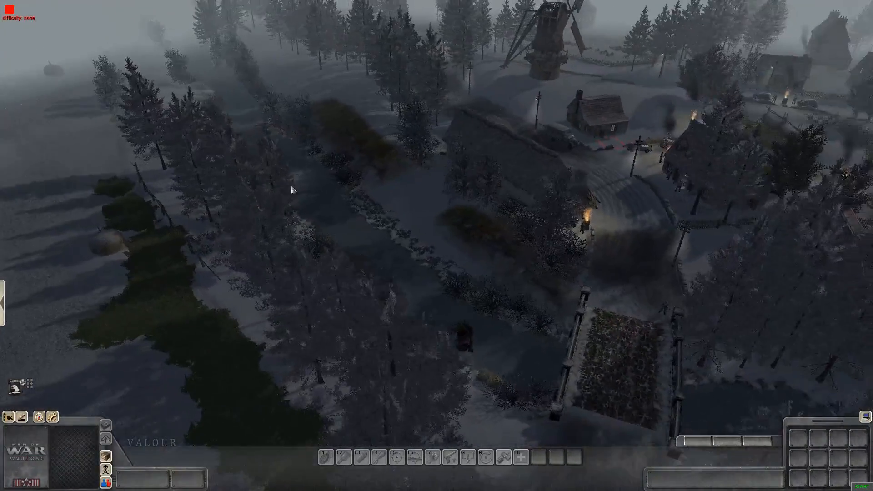
{"action": "key", "text": "Down"}
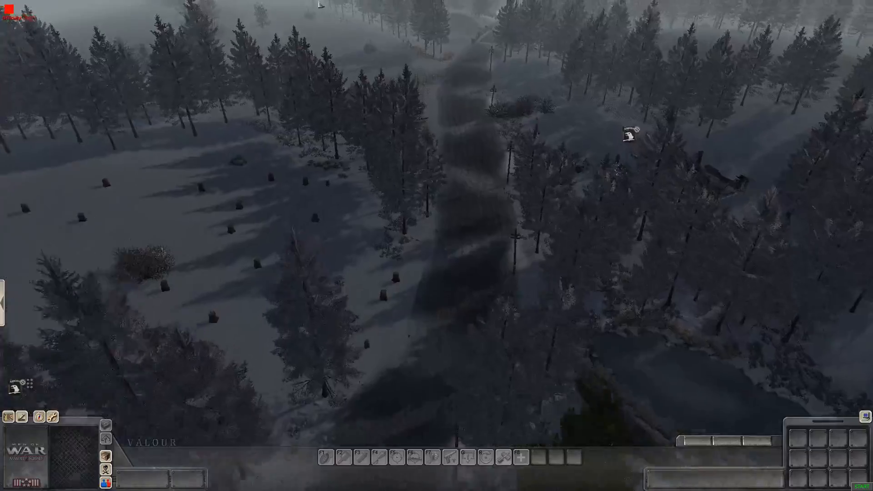
{"action": "key", "text": "Up"}
{"action": "middle_click_drag", "start_coordinate": [298, 208], "coordinate": [452, 199]}
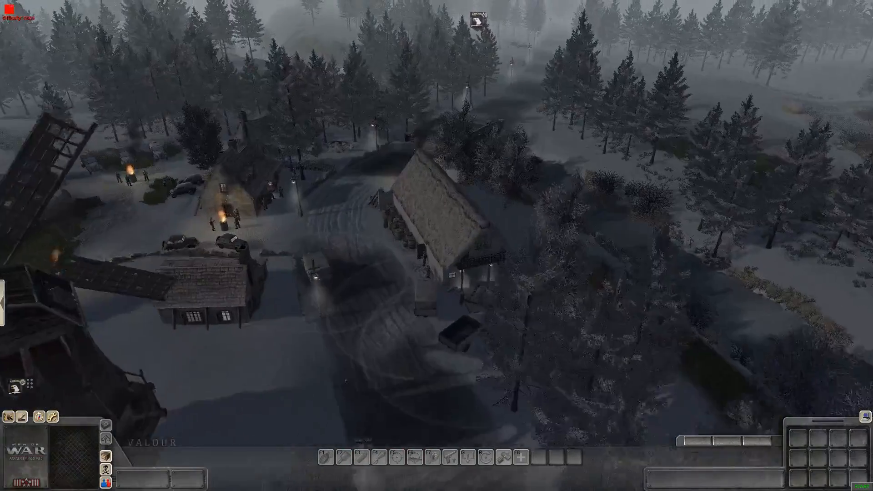
{"action": "middle_click_drag", "start_coordinate": [434, 230], "coordinate": [517, 201]}
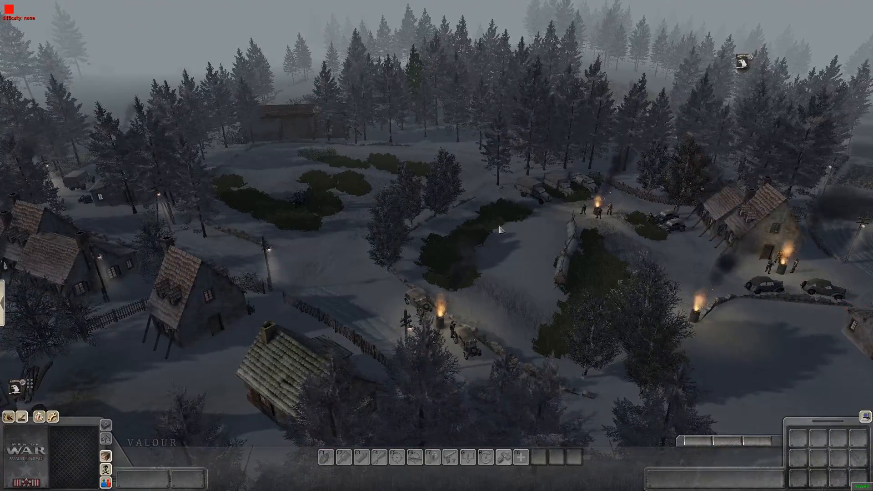
{"action": "middle_click_drag", "start_coordinate": [505, 220], "coordinate": [620, 211]}
{"action": "middle_click_drag", "start_coordinate": [448, 242], "coordinate": [208, 296]}
{"action": "middle_click_drag", "start_coordinate": [311, 305], "coordinate": [185, 268]}
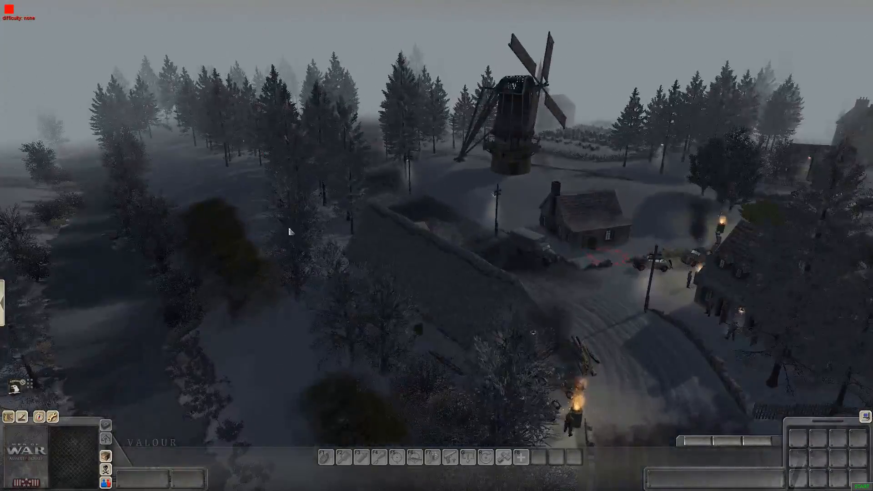
{"action": "middle_click_drag", "start_coordinate": [290, 232], "coordinate": [469, 292]}
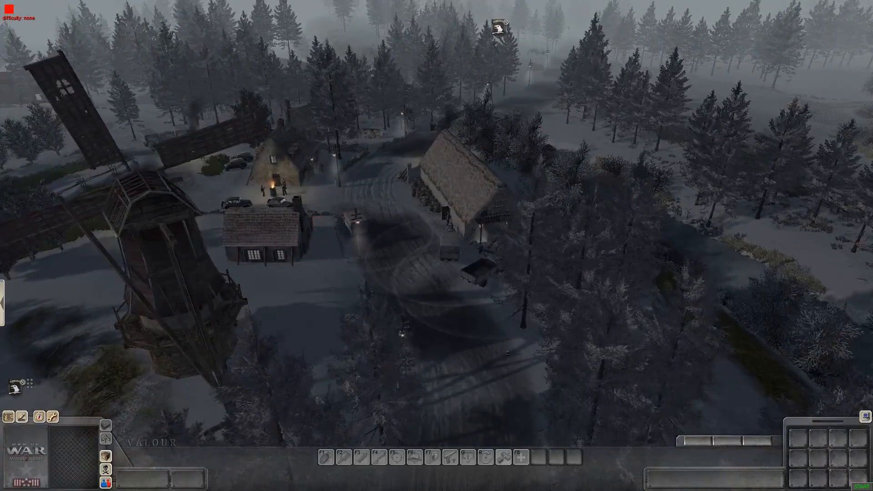
{"action": "key", "text": "Up"}
{"action": "key", "text": "Down"}
{"action": "middle_click_drag", "start_coordinate": [372, 247], "coordinate": [225, 284]}
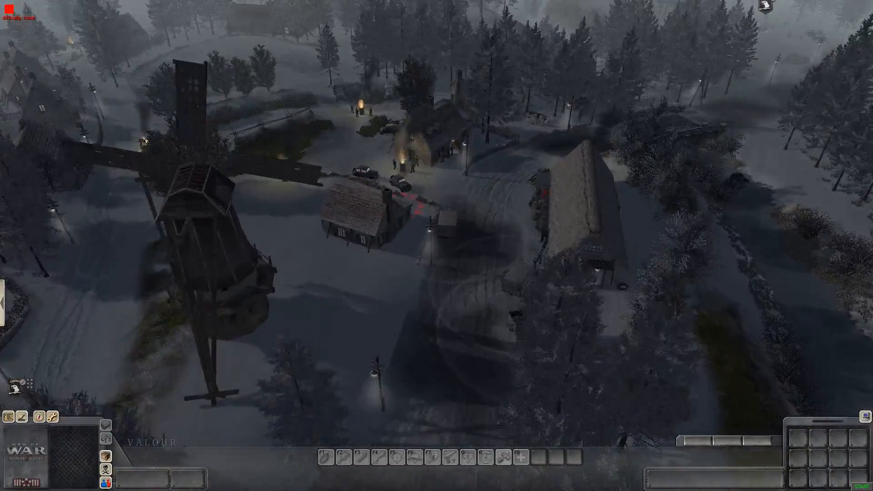
{"action": "middle_click_drag", "start_coordinate": [452, 90], "coordinate": [450, 165]}
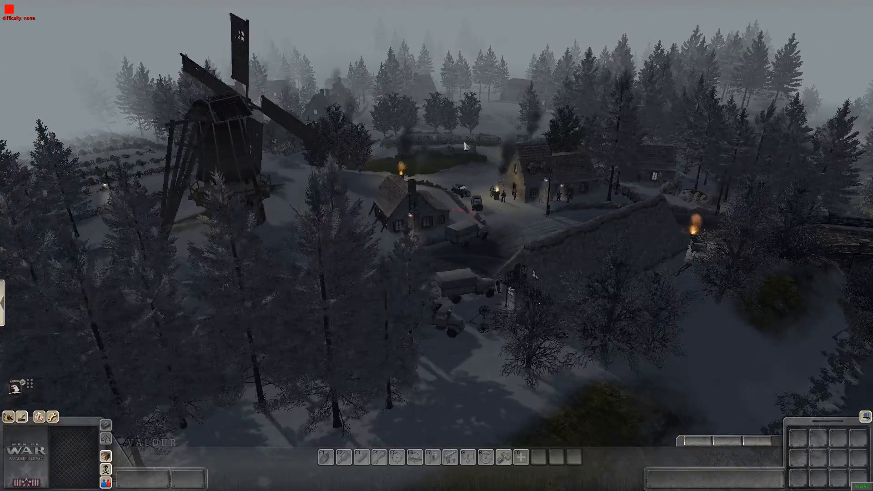
{"action": "middle_click_drag", "start_coordinate": [496, 265], "coordinate": [490, 288]}
{"action": "middle_click_drag", "start_coordinate": [588, 246], "coordinate": [329, 303]}
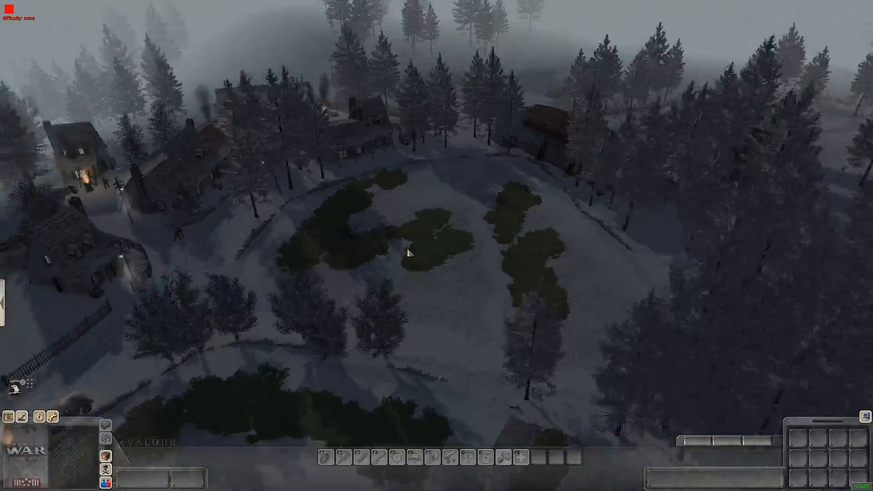
{"action": "middle_click_drag", "start_coordinate": [407, 251], "coordinate": [277, 300]}
{"action": "middle_click_drag", "start_coordinate": [353, 49], "coordinate": [347, 126]}
{"action": "middle_click_drag", "start_coordinate": [281, 228], "coordinate": [523, 272]}
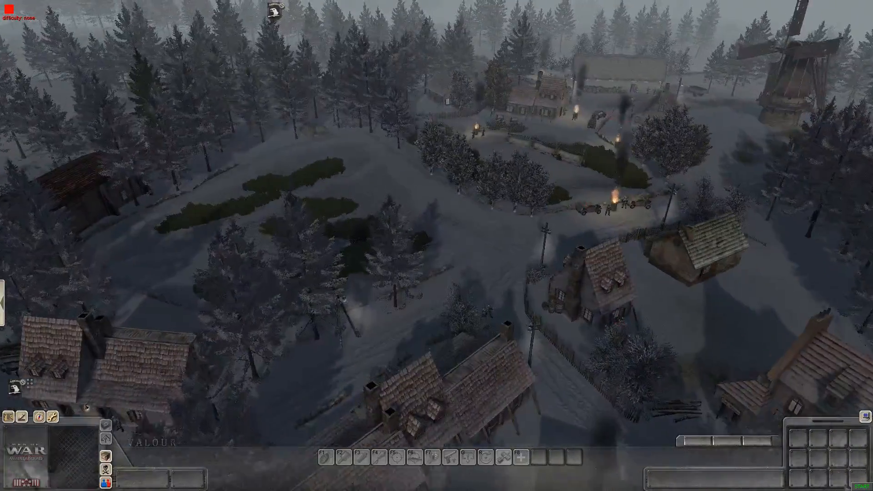
{"action": "middle_click_drag", "start_coordinate": [709, 10], "coordinate": [365, 306]}
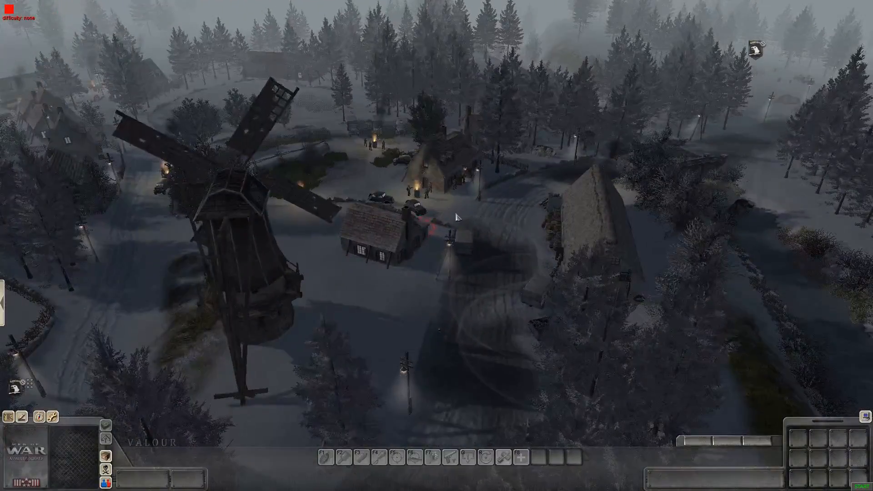
{"action": "middle_click_drag", "start_coordinate": [393, 209], "coordinate": [539, 250]}
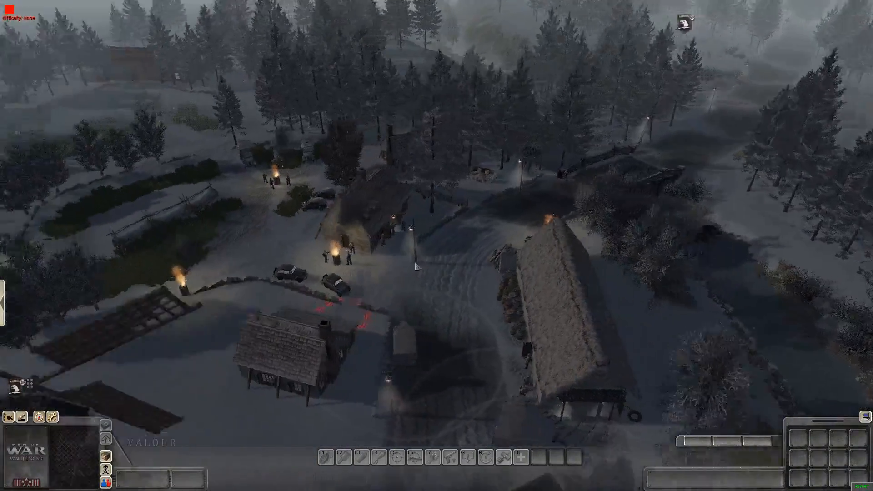
{"action": "middle_click_drag", "start_coordinate": [413, 265], "coordinate": [370, 225]}
{"action": "middle_click_drag", "start_coordinate": [429, 247], "coordinate": [399, 283]}
{"action": "middle_click_drag", "start_coordinate": [450, 210], "coordinate": [445, 182]}
{"action": "mouse_move", "coordinate": [449, 217]}
{"action": "middle_mouse_down"}
{"action": "mouse_move", "coordinate": [664, 196]}
{"action": "mouse_move", "coordinate": [310, 230]}
{"action": "mouse_move", "coordinate": [528, 315]}
{"action": "middle_mouse_up"}
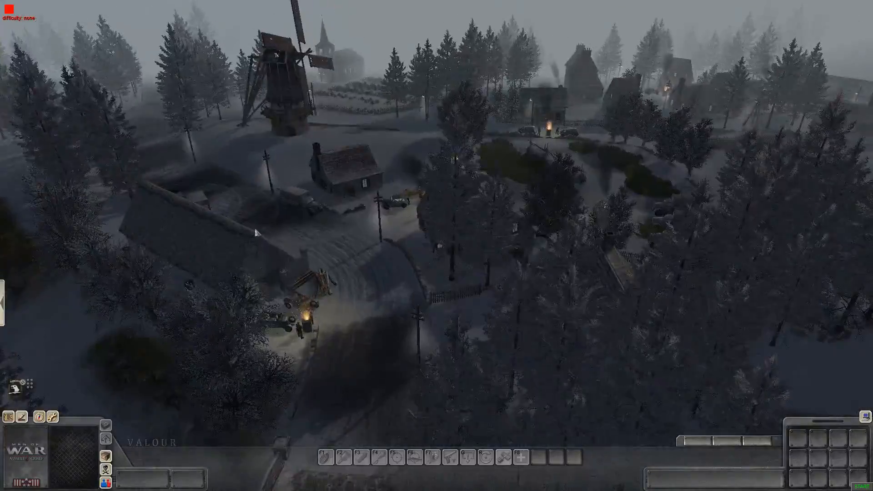
{"action": "middle_click_drag", "start_coordinate": [255, 231], "coordinate": [391, 278]}
{"action": "key", "text": "Up"}
{"action": "middle_click_drag", "start_coordinate": [154, 144], "coordinate": [445, 329]}
{"action": "key", "text": "Down"}
{"action": "key", "text": "Up"}
{"action": "key", "text": "Up"}
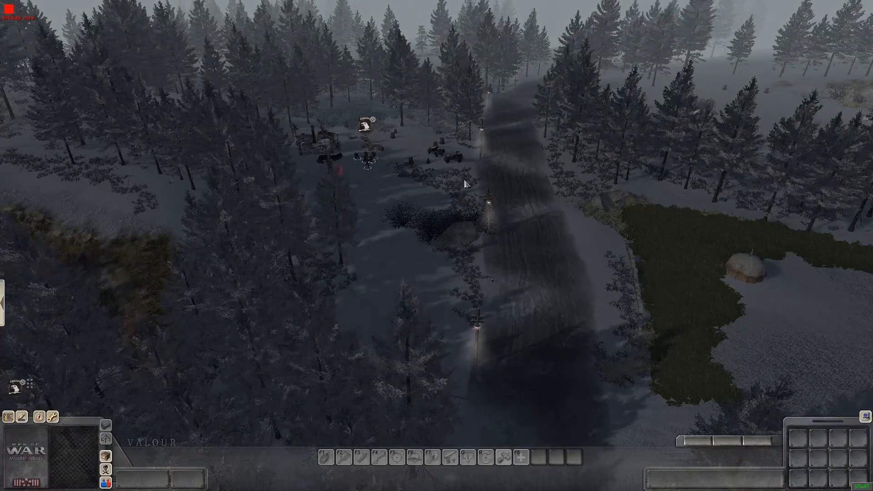
{"action": "key", "text": "Down"}
{"action": "key", "text": "Up"}
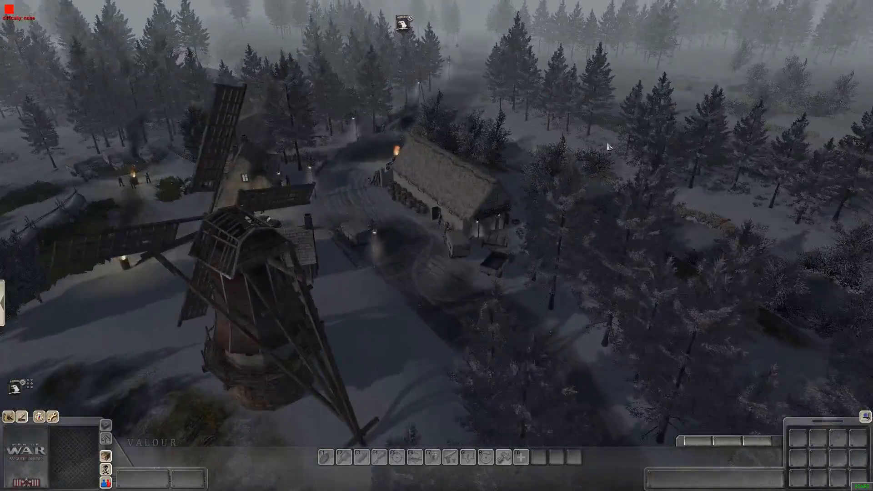
{"action": "middle_click_drag", "start_coordinate": [606, 146], "coordinate": [500, 191]}
{"action": "key", "text": "Up"}
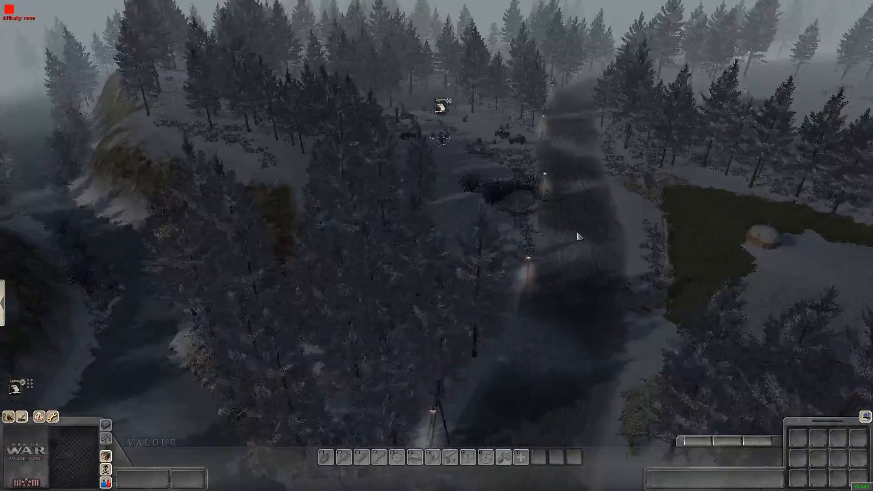
{"action": "middle_click_drag", "start_coordinate": [577, 236], "coordinate": [306, 228]}
{"action": "key", "text": "Down"}
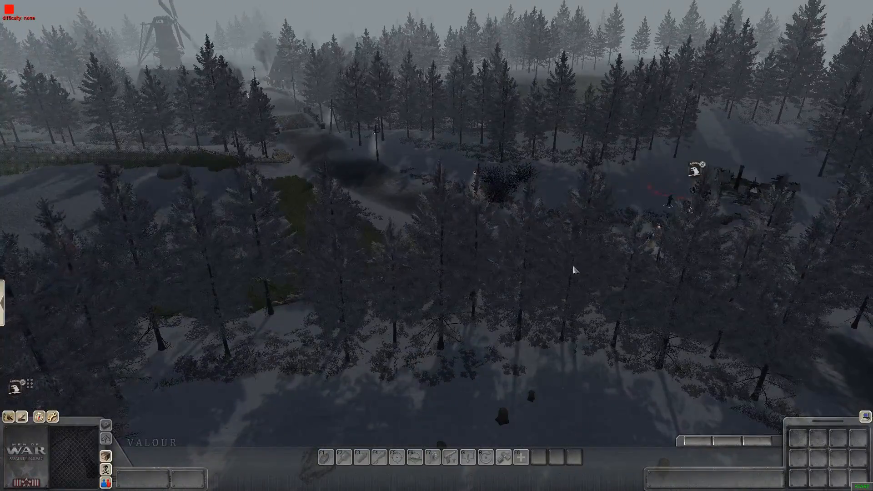